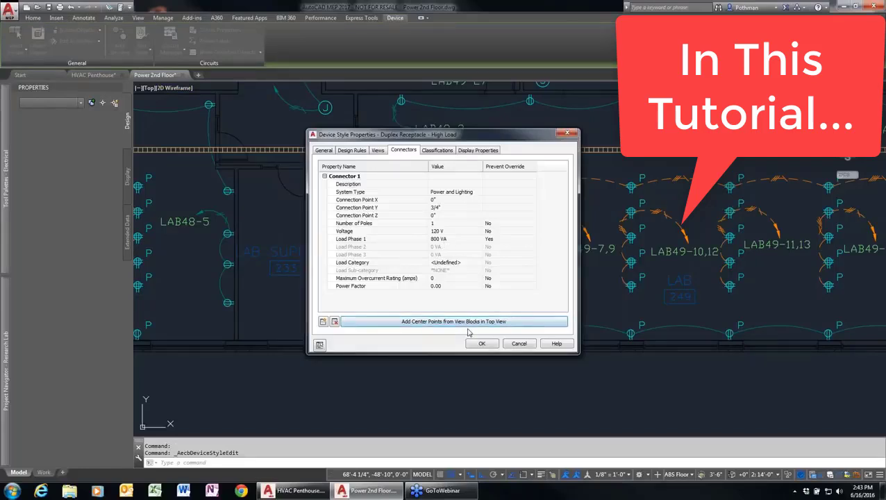
# Dismiss the duplex receptacle's style properties without changes and select the lower wire of circuit LAB49-1
pyautogui.click(519, 344)
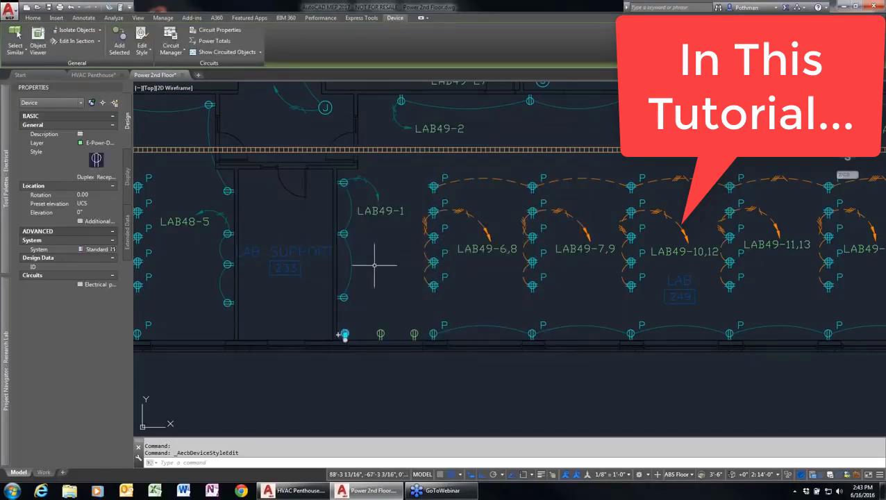
pyautogui.press('Escape')
pyautogui.click(350, 263)
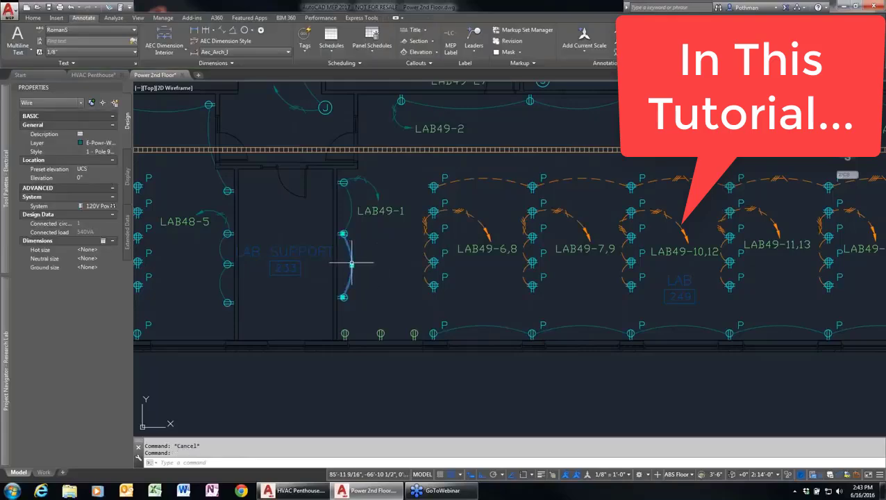
pyautogui.rightClick(376, 257)
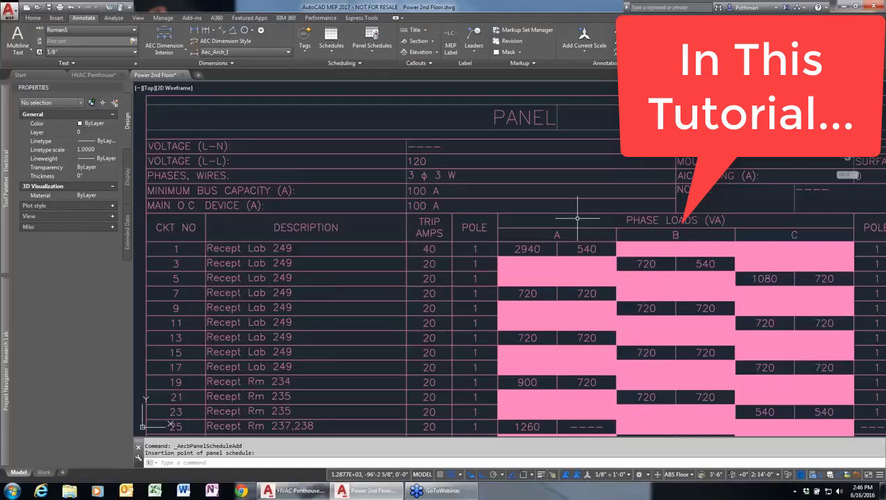
# Close the Power 2nd Floor drawing and look over the equipment, ductwork and piping in the HVAC Penthouse plan
pyautogui.click(182, 75)
pyautogui.click(488, 268)
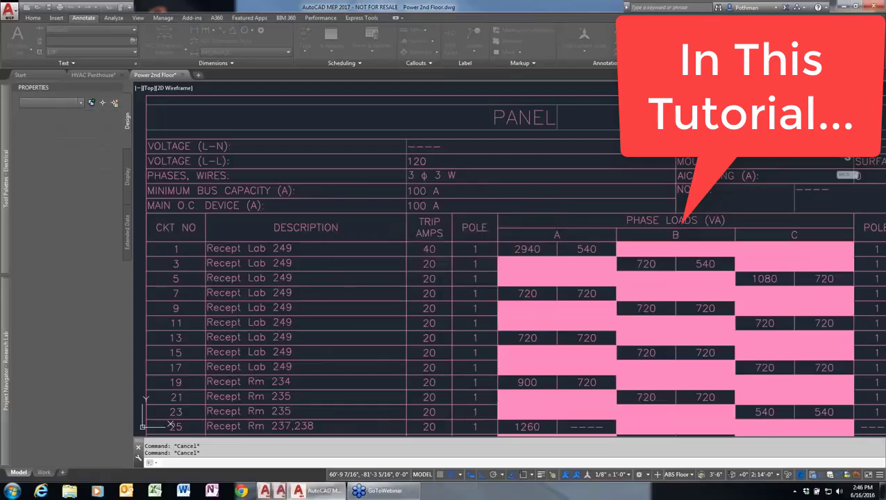
pyautogui.scroll(-2, 505, 255)
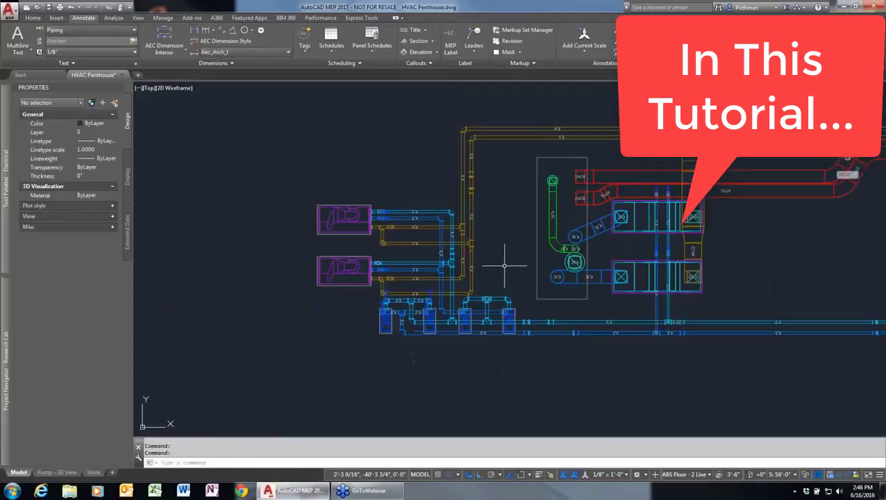
pyautogui.moveTo(668, 233); pyautogui.dragTo(458, 250, button='middle')
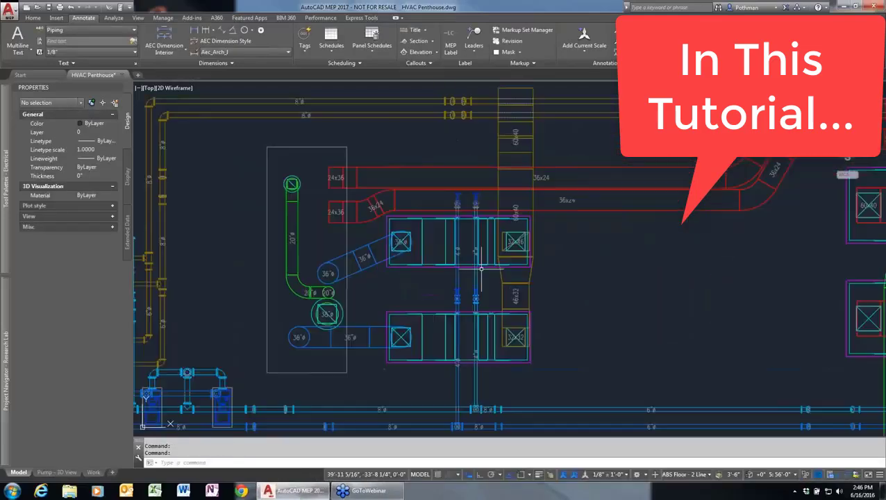
pyautogui.scroll(-2, 481, 269)
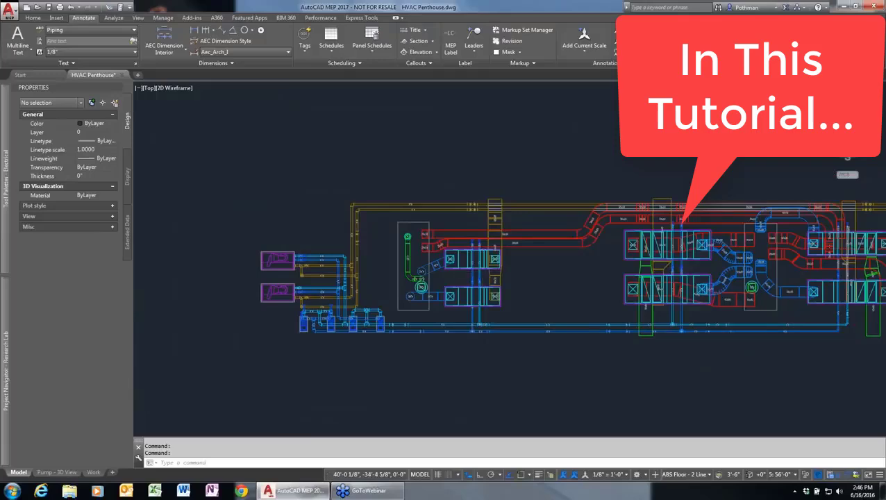
pyautogui.scroll(-2, 481, 270)
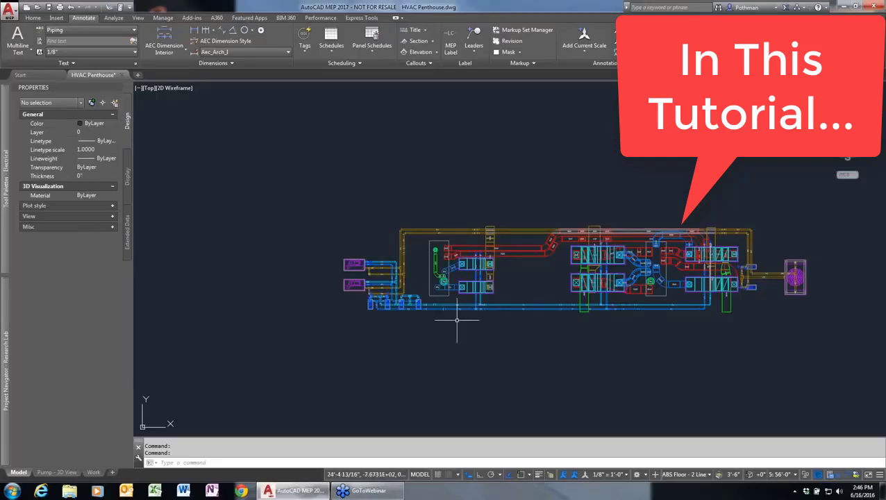
pyautogui.scroll(3, 469, 296)
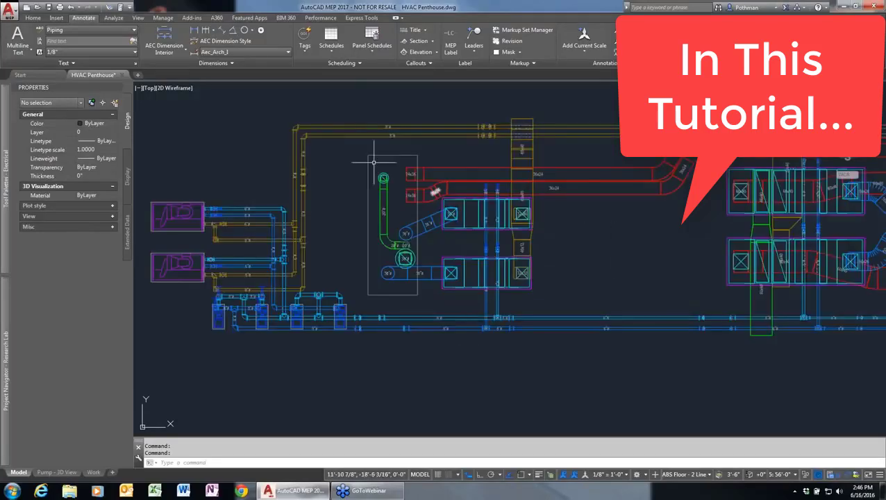
# Inspect the ducts and upper air handler around the first shaft in the Object Viewer, orbiting the 3D model for a close look
pyautogui.click(359, 99)
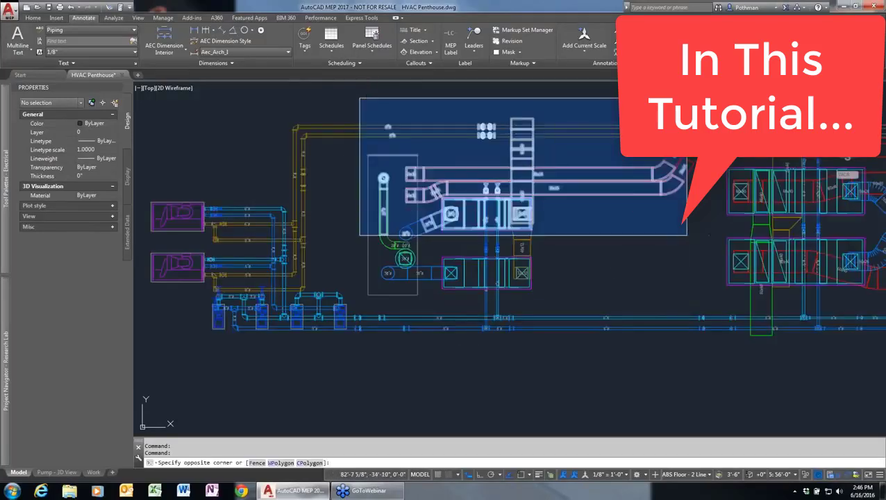
pyautogui.click(686, 234)
pyautogui.rightClick(602, 212)
pyautogui.click(652, 316)
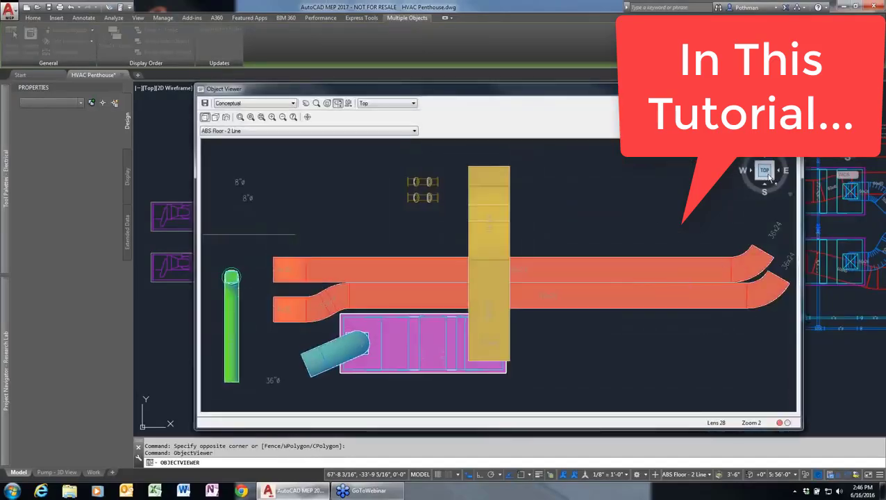
pyautogui.click(774, 182)
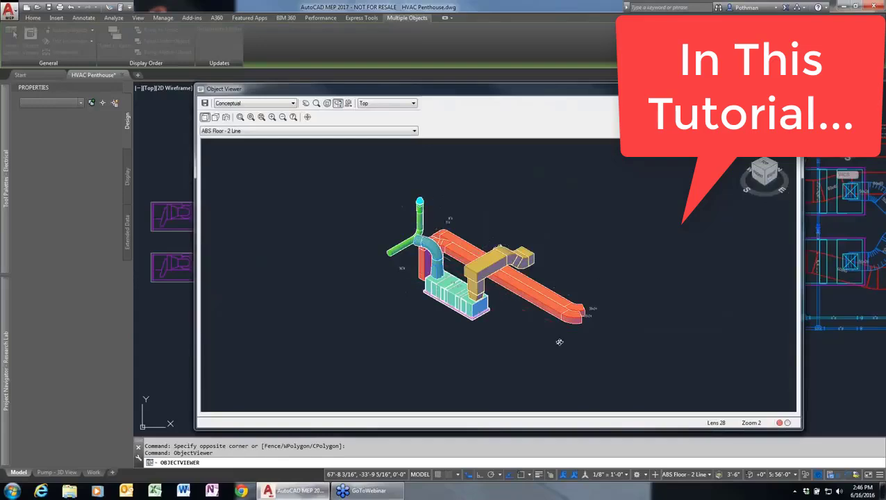
pyautogui.moveTo(536, 312); pyautogui.dragTo(658, 164)
pyautogui.scroll(10, 519, 273)
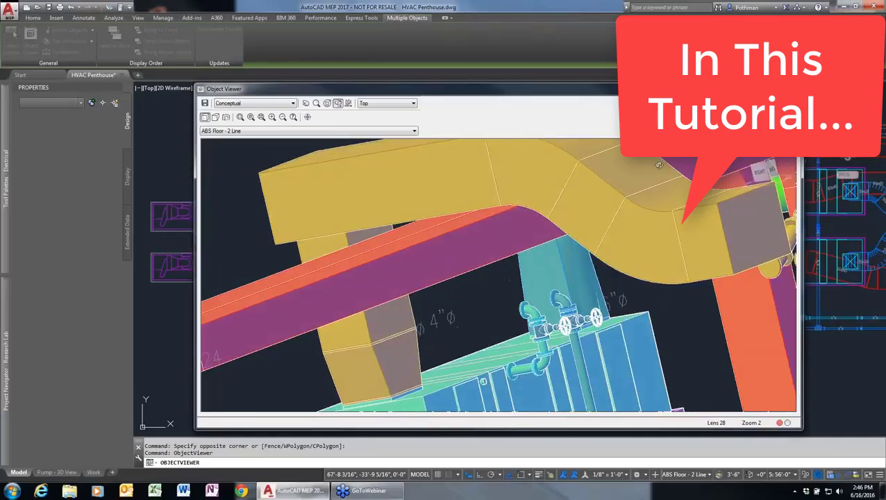
pyautogui.press('Escape')
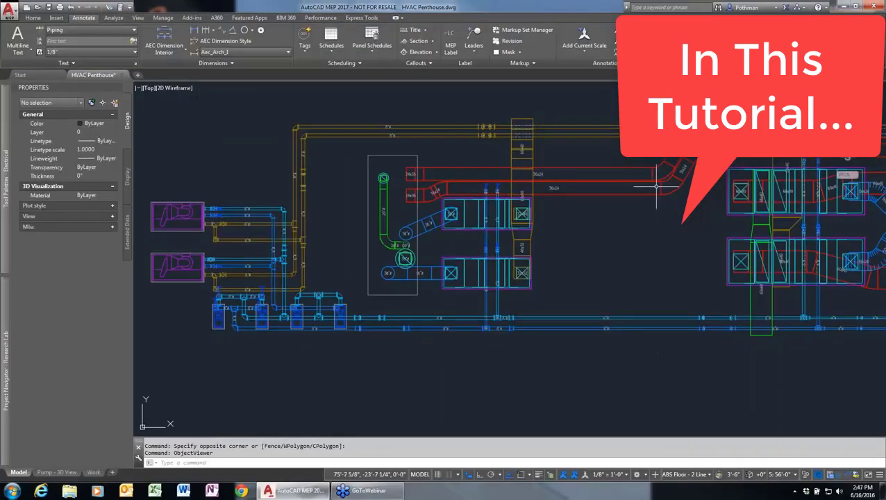
# Draw a horizontal section callout line with Ortho on, running across the whole penthouse plan from the chillers past the cooling tower
pyautogui.scroll(-2, 683, 189)
pyautogui.scroll(-2, 684, 189)
pyautogui.moveTo(684, 190); pyautogui.dragTo(479, 236, button='middle')
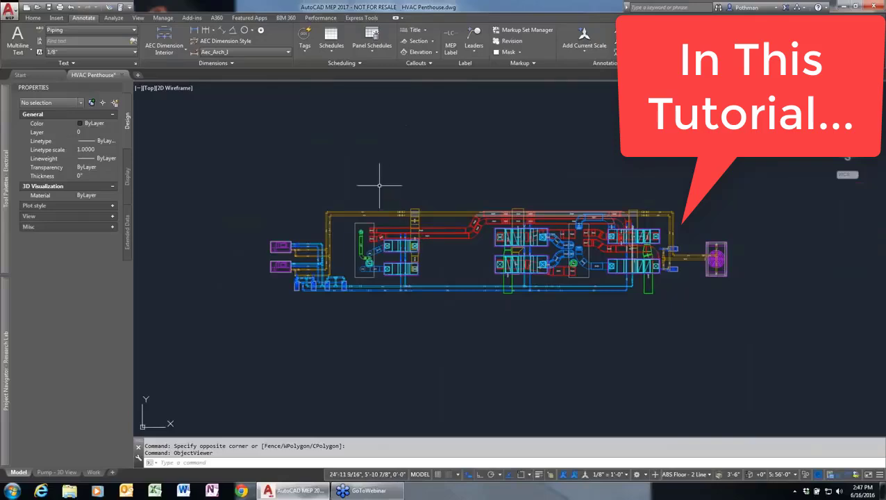
pyautogui.click(432, 43)
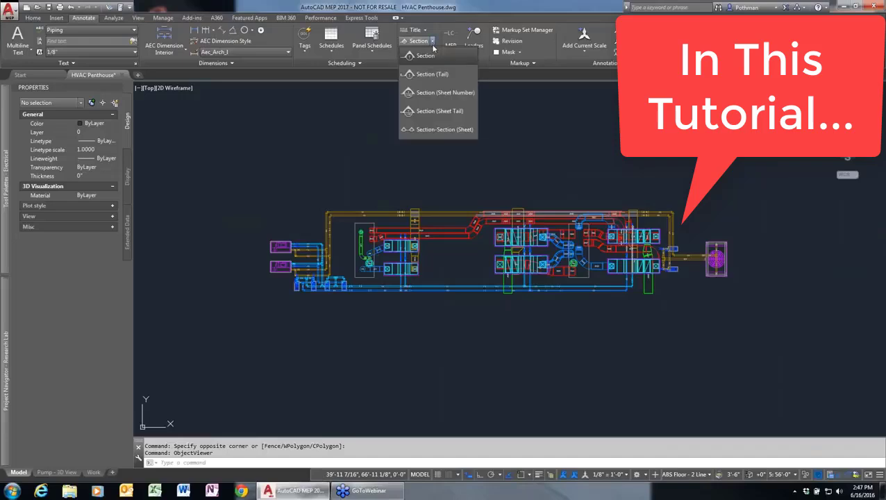
pyautogui.click(425, 59)
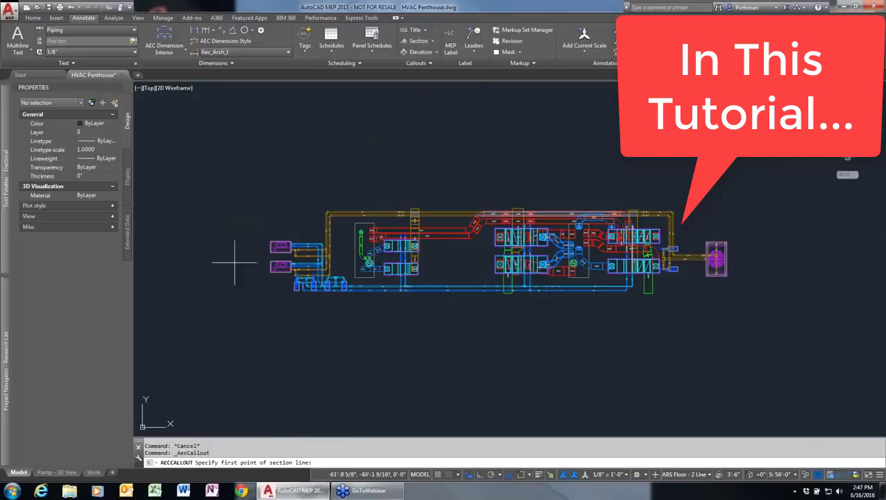
pyautogui.click(257, 257)
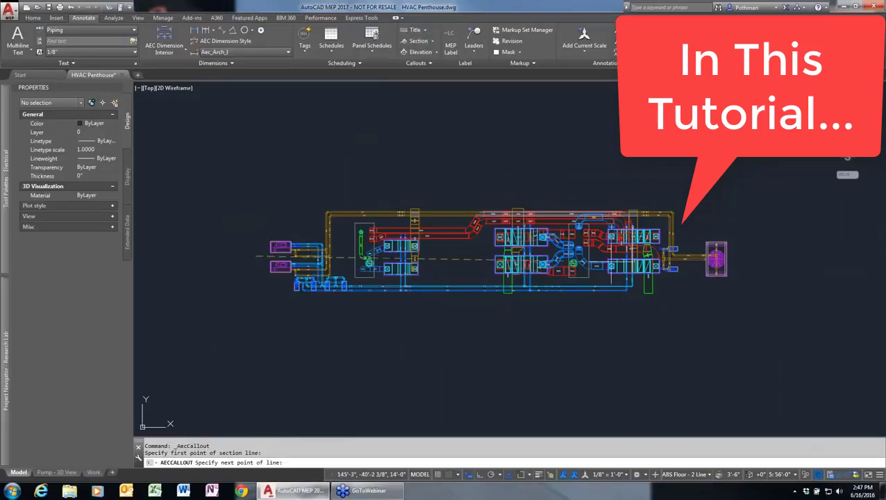
pyautogui.press('F8')
pyautogui.click(747, 256)
pyautogui.press('Return')
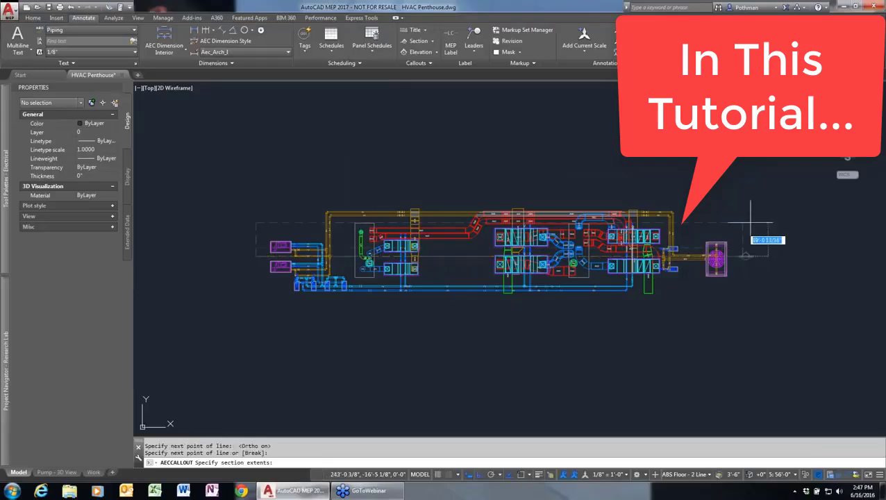
# Extend the section depth above the upper piping, then generate the section in the current drawing and place it above the plan
pyautogui.click(736, 189)
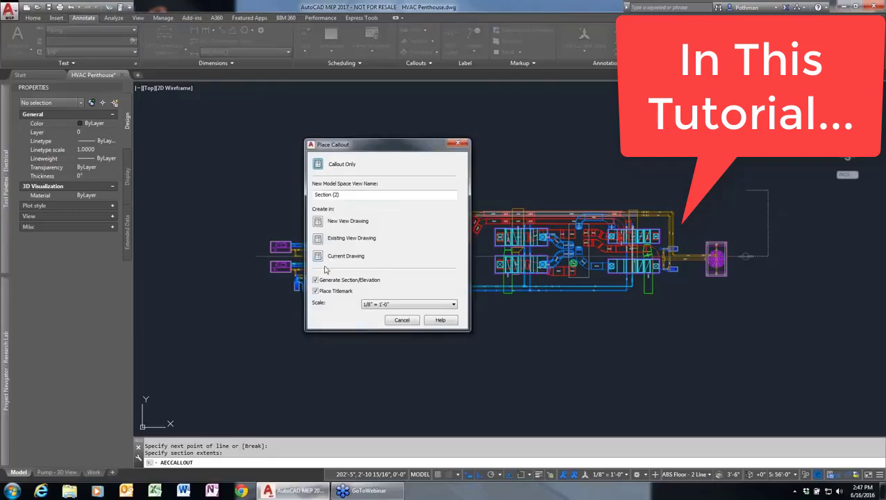
pyautogui.click(319, 257)
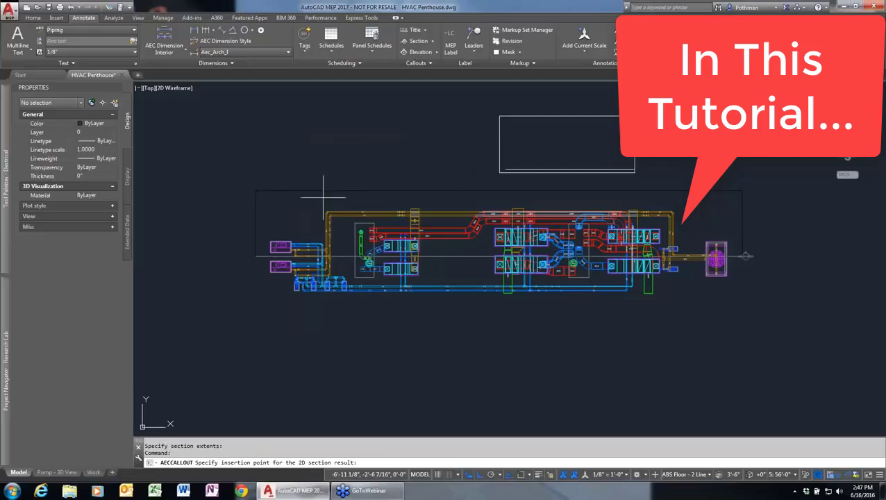
pyautogui.click(255, 175)
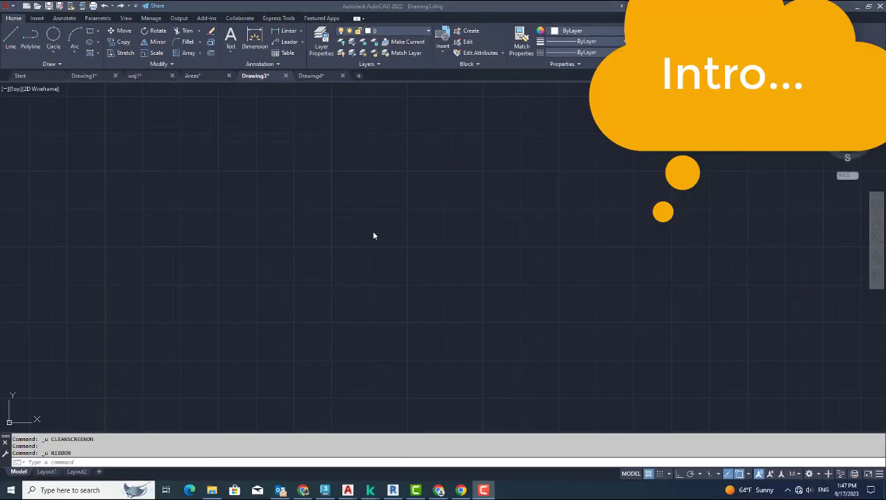
pyautogui.click(374, 233)
pyautogui.moveTo(268, 276); pyautogui.dragTo(280, 285, button='middle')
pyautogui.click(38, 20)
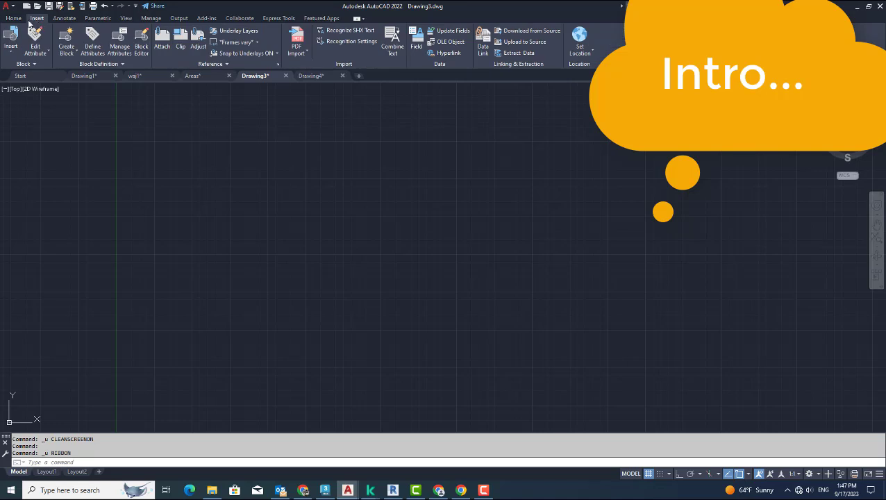
pyautogui.click(15, 19)
pyautogui.click(150, 19)
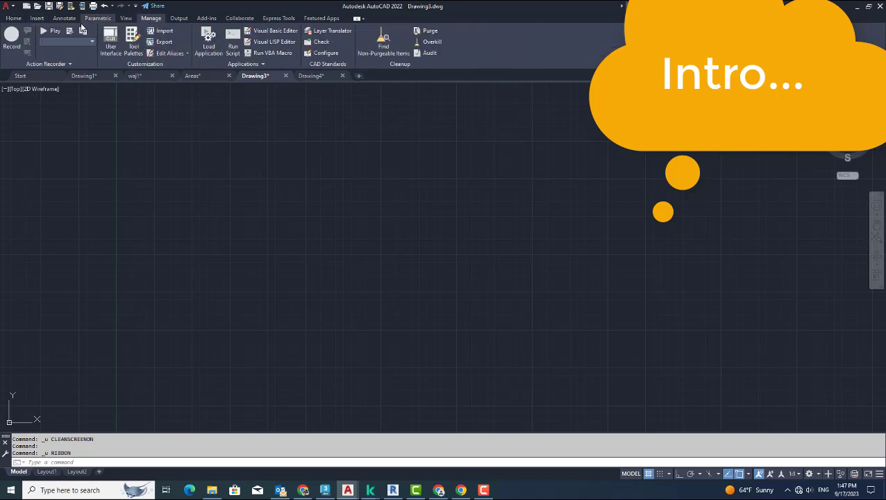
pyautogui.click(14, 19)
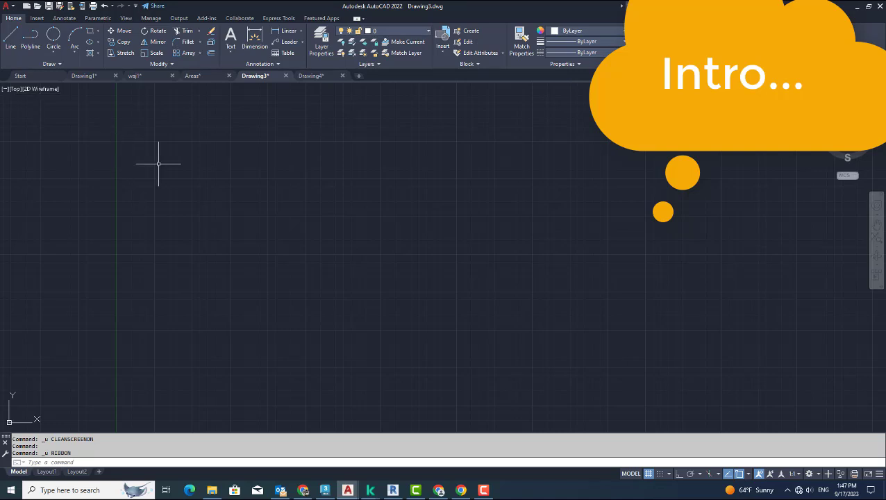
# Draw three connected 10-unit lines with Ortho on: one horizontal to the right, one straight down, and one to the right again
pyautogui.click(10, 39)
pyautogui.click(303, 207)
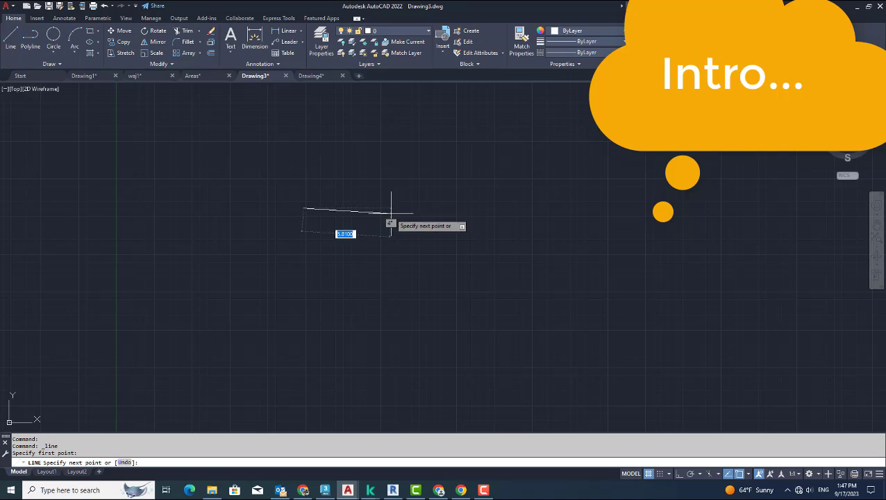
pyautogui.click(679, 473)
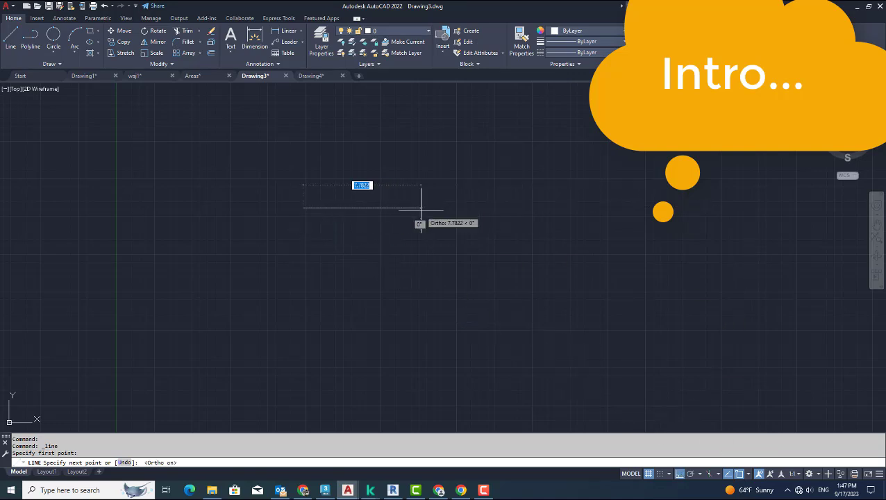
pyautogui.write('10')
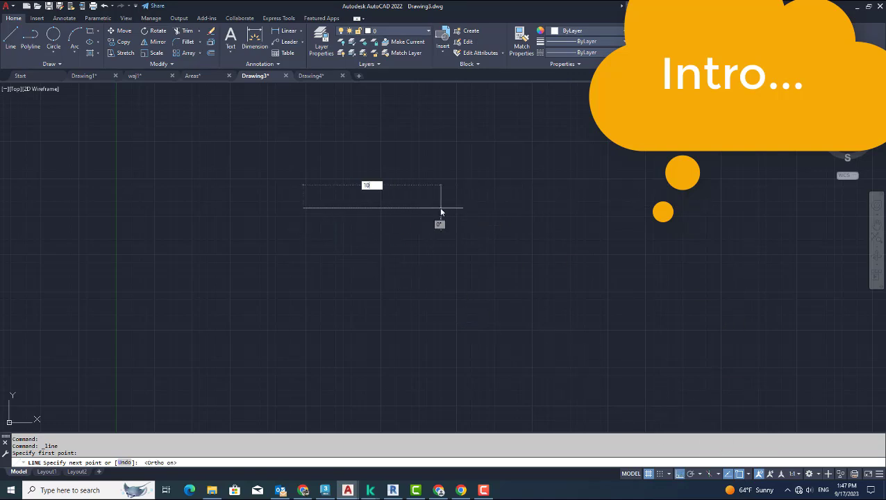
pyautogui.press('Return')
pyautogui.write('10')
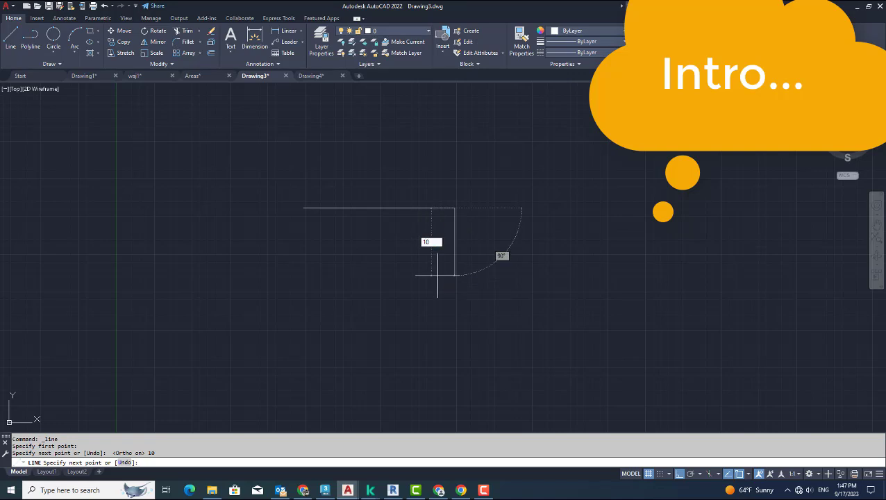
pyautogui.press('Return')
pyautogui.write('1')
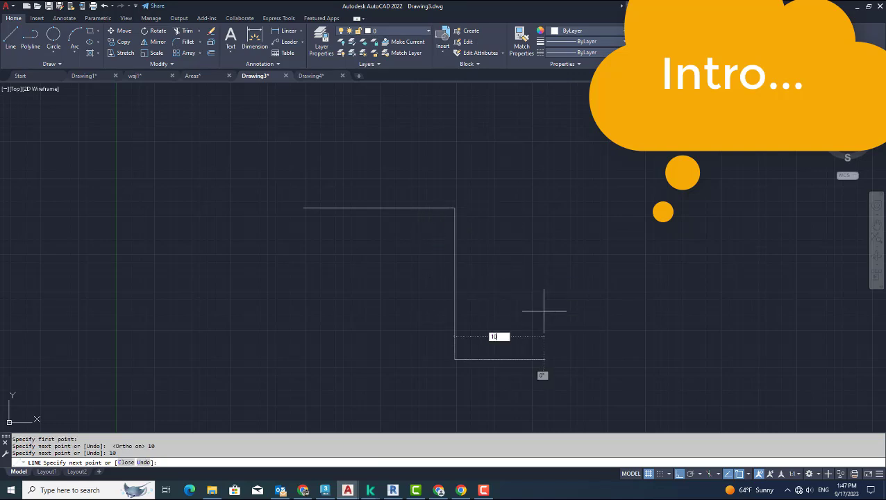
pyautogui.write('0')
pyautogui.press('Return')
pyautogui.press('Return')
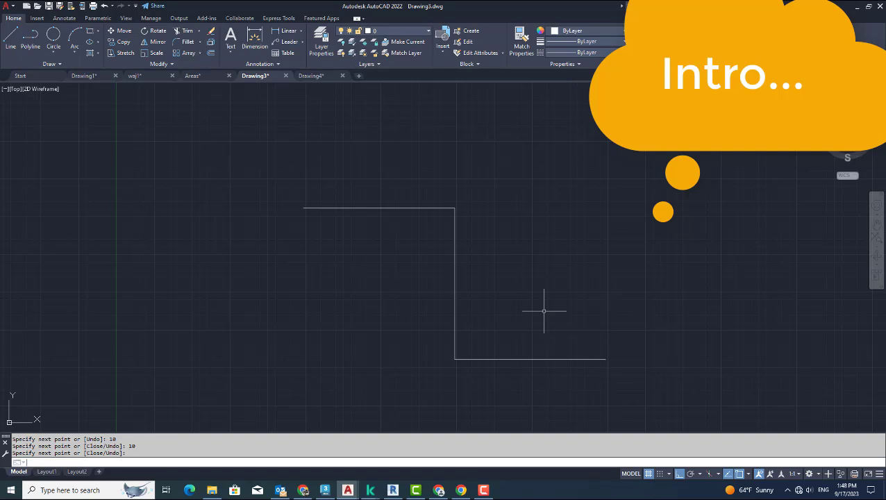
# Offset each of the three connected lines by 0.5: both horizontals upward and the vertical to the right
pyautogui.moveTo(393, 272); pyautogui.dragTo(354, 235, button='middle')
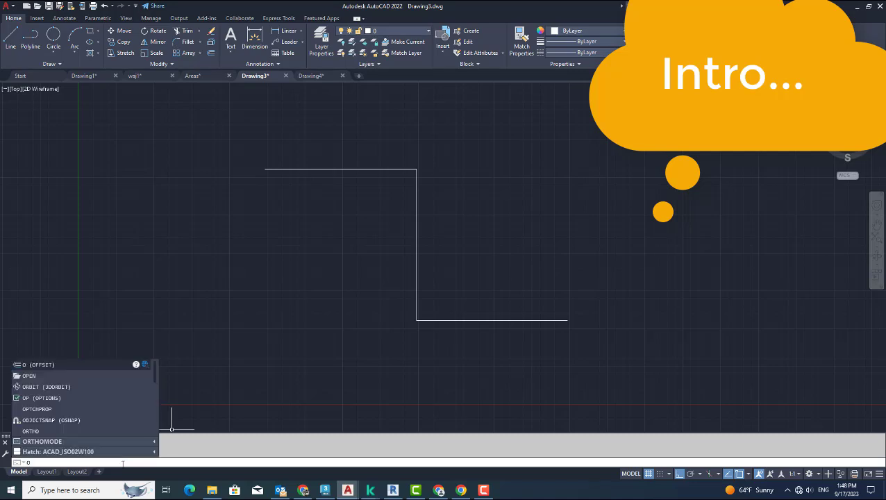
pyautogui.click(59, 364)
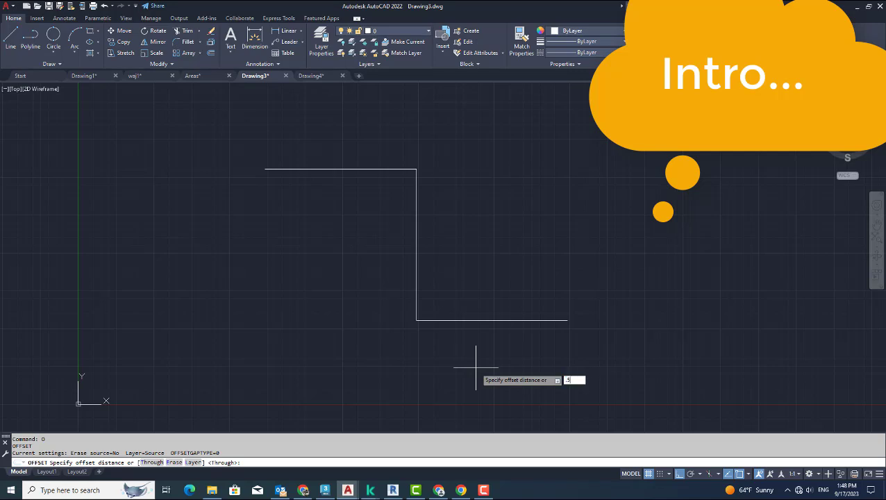
pyautogui.write('.5')
pyautogui.press('Return')
pyautogui.click(406, 168)
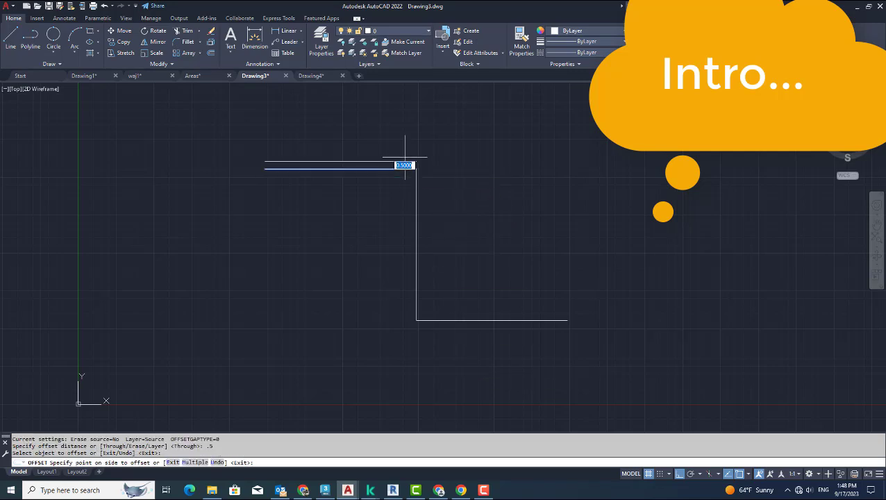
pyautogui.click(404, 165)
pyautogui.click(416, 203)
pyautogui.click(444, 202)
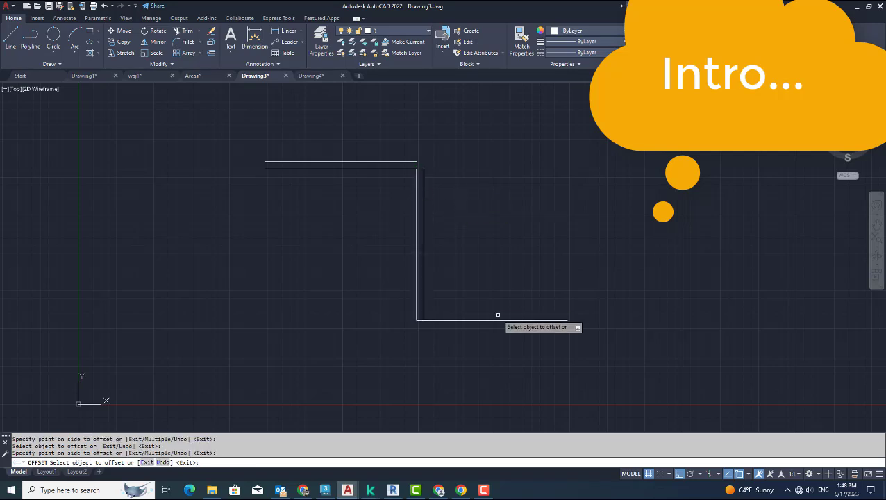
pyautogui.click(497, 319)
pyautogui.click(505, 269)
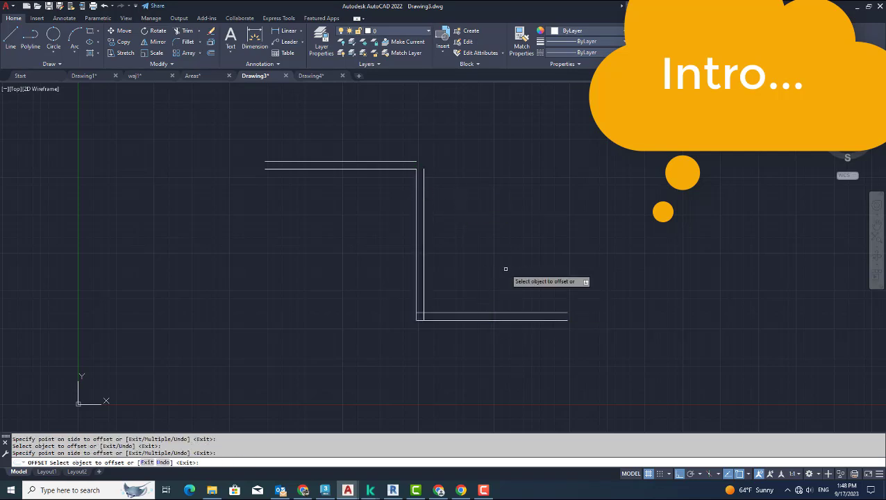
# Draw a stepped polyline to the right of the offset lines with three 10-unit segments: right, down, and right again
pyautogui.click(30, 38)
pyautogui.moveTo(497, 254); pyautogui.dragTo(341, 245, button='middle')
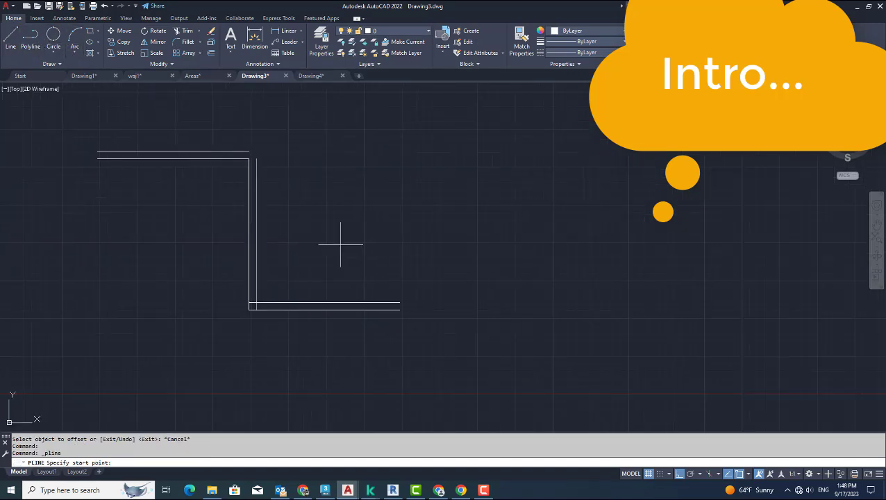
pyautogui.scroll(-2, 340, 244)
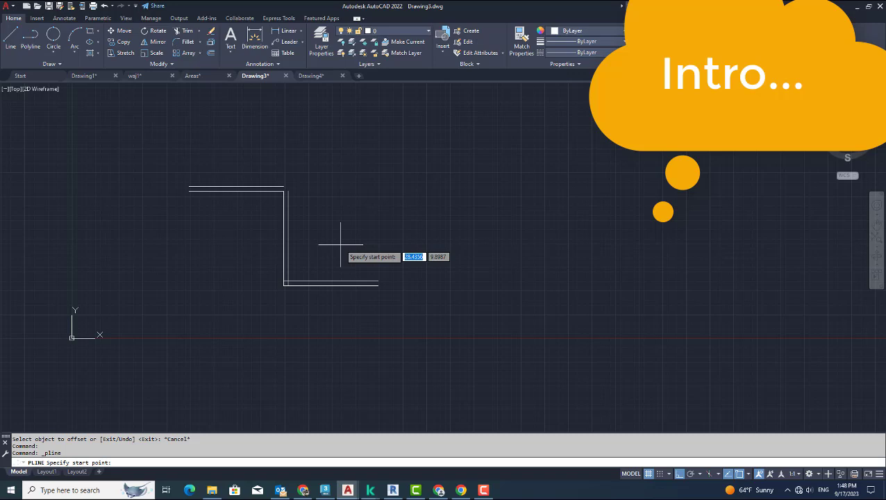
pyautogui.click(479, 186)
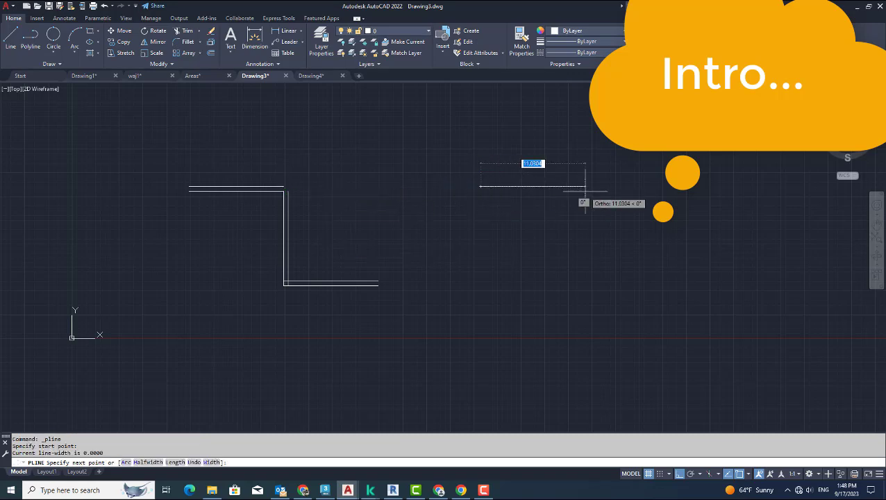
pyautogui.write('10')
pyautogui.press('Return')
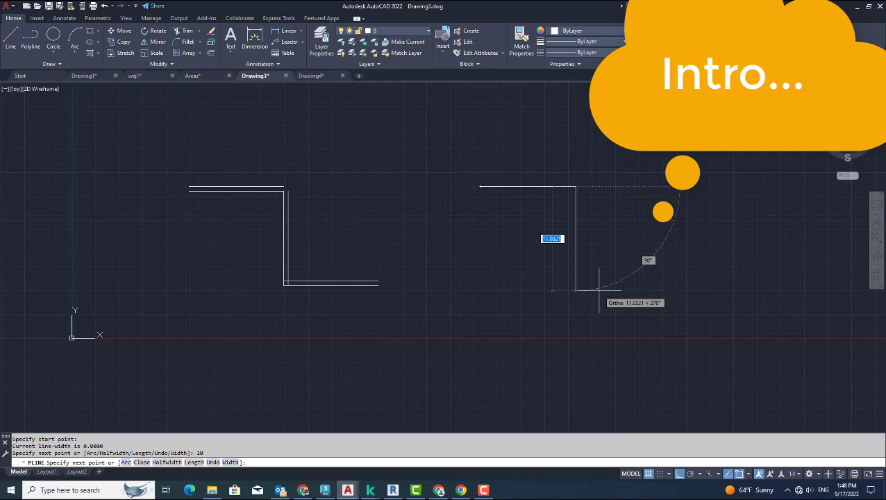
pyautogui.write('10')
pyautogui.press('Return')
pyautogui.write('10')
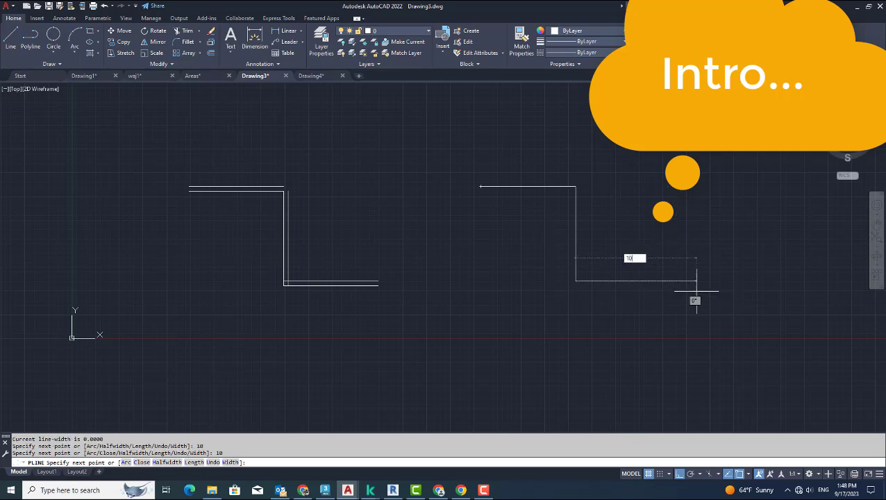
pyautogui.press('Return')
pyautogui.press('Return')
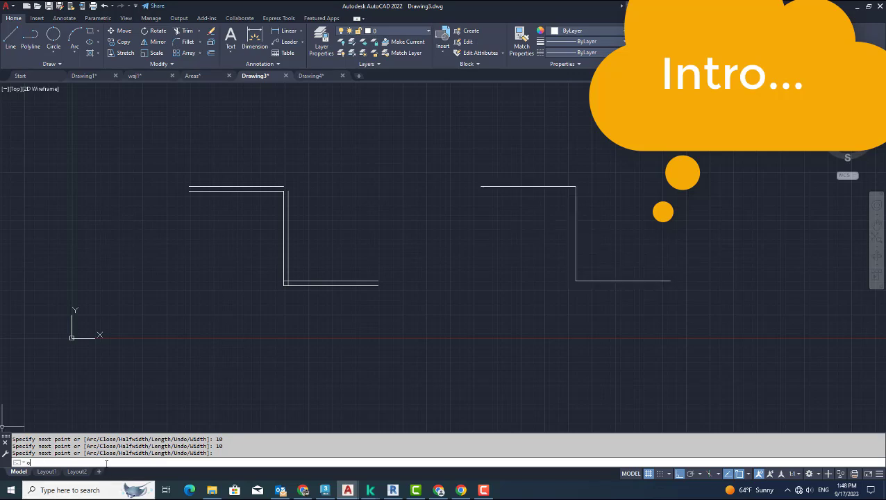
# Offset the new stepped polyline by 0.5 toward its upper side, then finish the Offset command
pyautogui.press('Return')
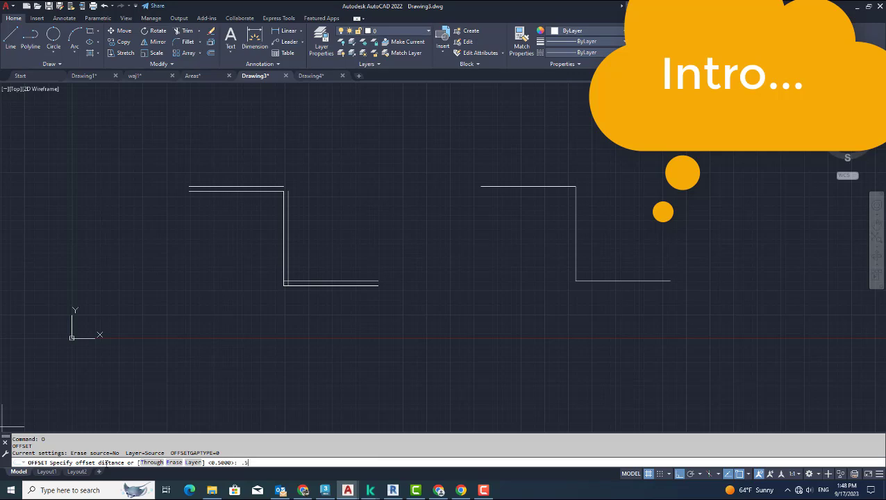
pyautogui.press('Return')
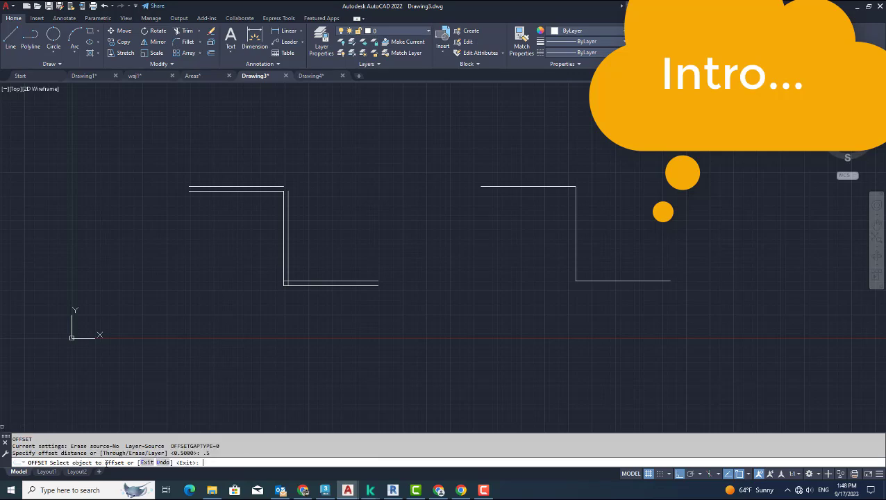
pyautogui.click(526, 186)
pyautogui.click(541, 150)
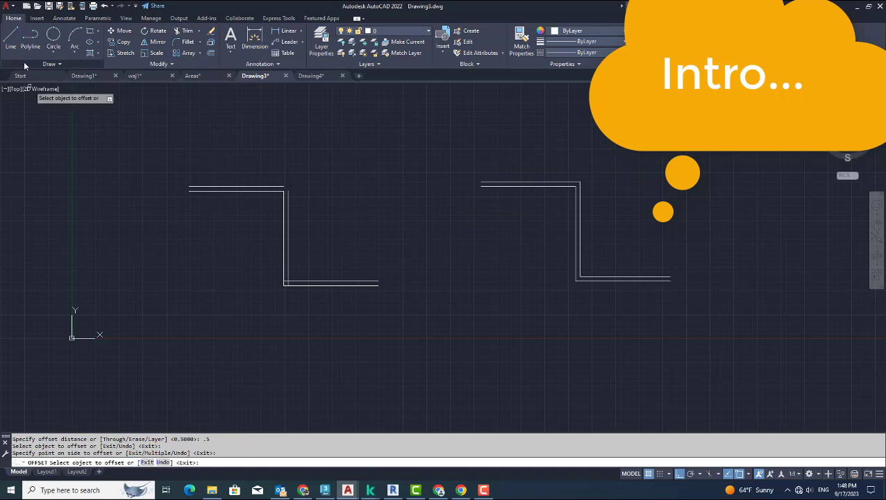
pyautogui.rightClick(395, 168)
pyautogui.click(415, 178)
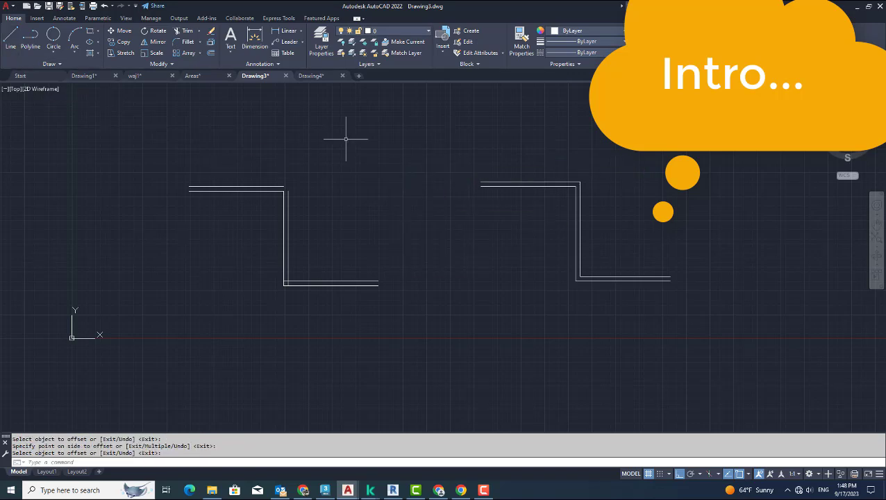
# Join the separate offset lines into sharp upper and lower corners using Fillet with radius 0
pyautogui.scroll(3, 277, 241)
pyautogui.moveTo(279, 240); pyautogui.dragTo(305, 265, button='middle')
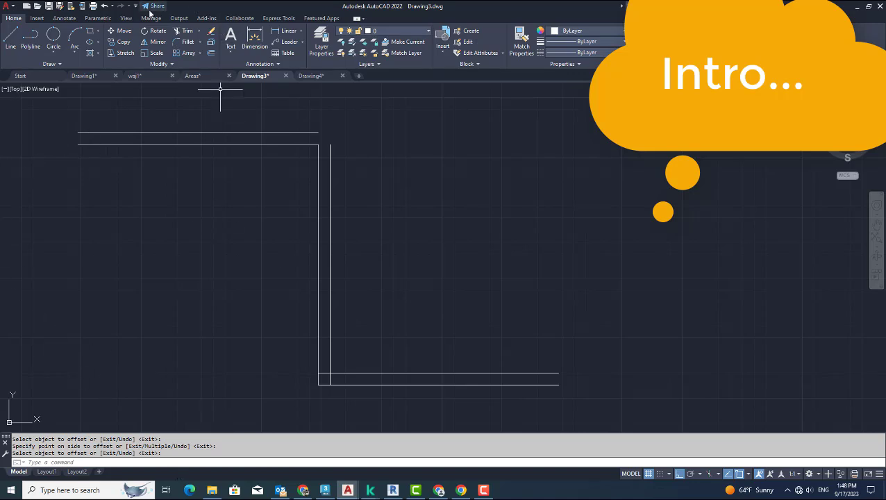
pyautogui.click(186, 41)
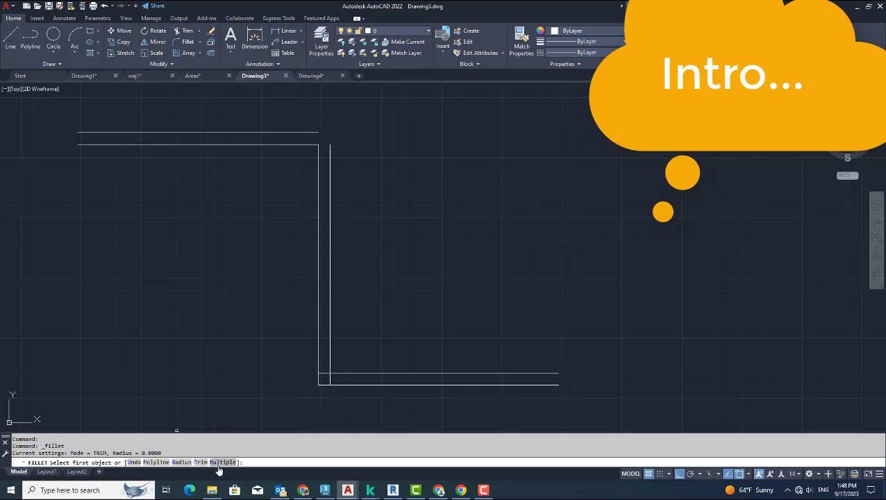
pyautogui.click(305, 129)
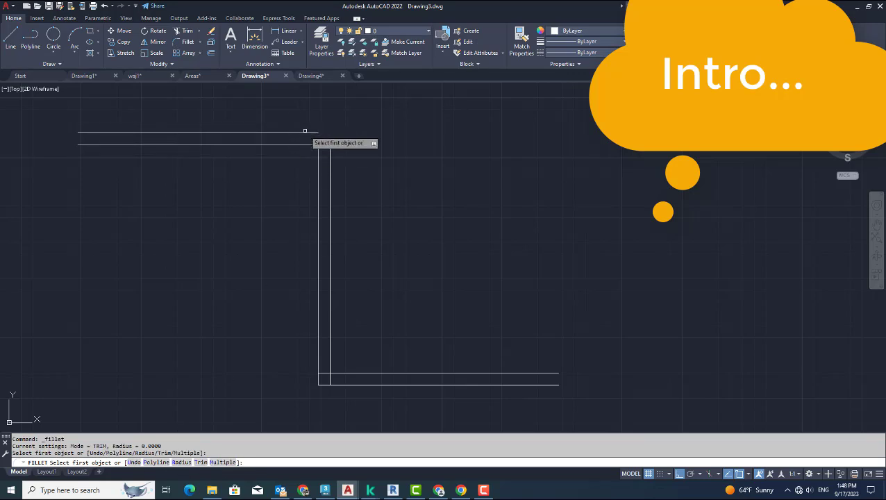
pyautogui.click(330, 167)
pyautogui.click(314, 132)
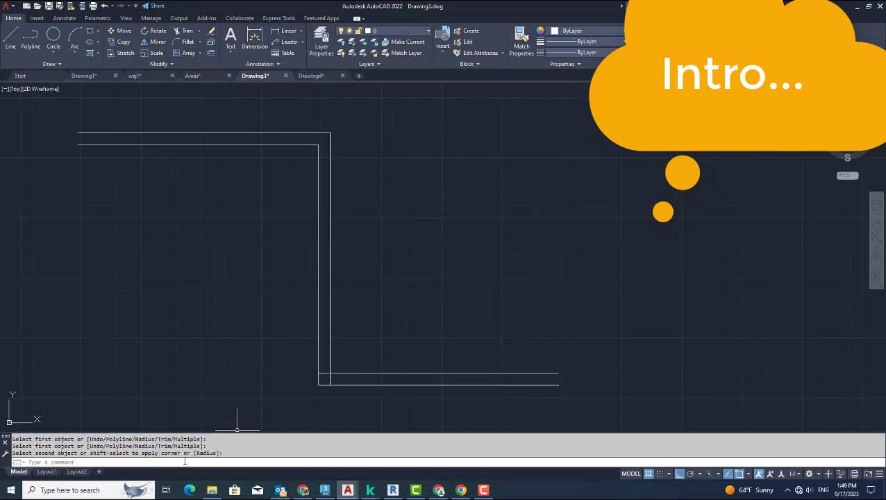
pyautogui.press('Return')
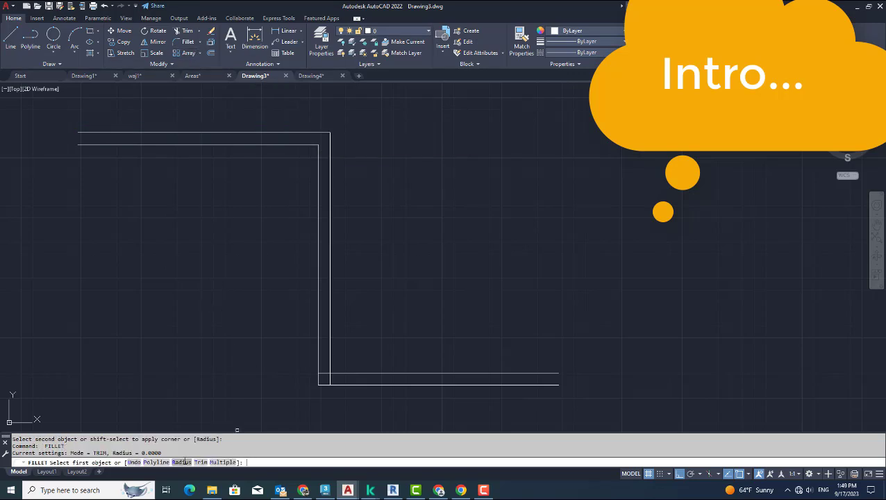
pyautogui.click(369, 373)
pyautogui.click(329, 348)
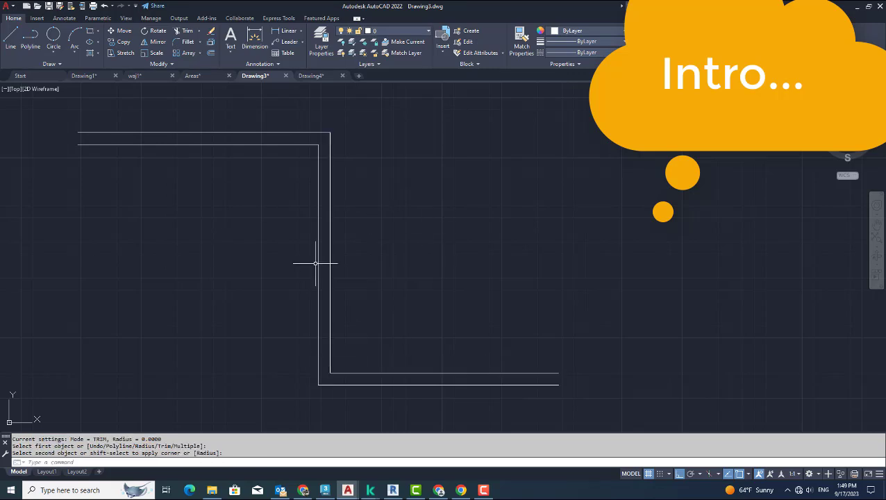
# Copy the original stepped polyline straight down from its left endpoint, placing it below the offset pair
pyautogui.scroll(-4, 315, 263)
pyautogui.moveTo(613, 247); pyautogui.dragTo(534, 231, button='middle')
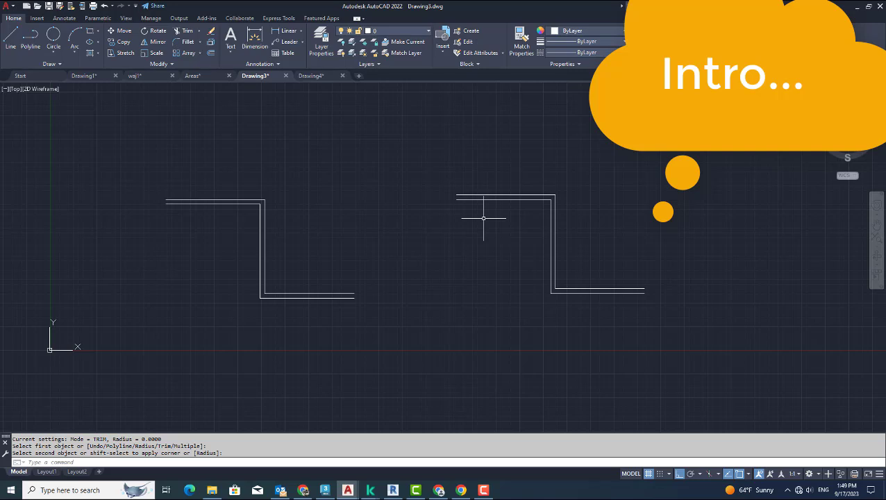
pyautogui.moveTo(476, 269); pyautogui.dragTo(458, 220, button='middle')
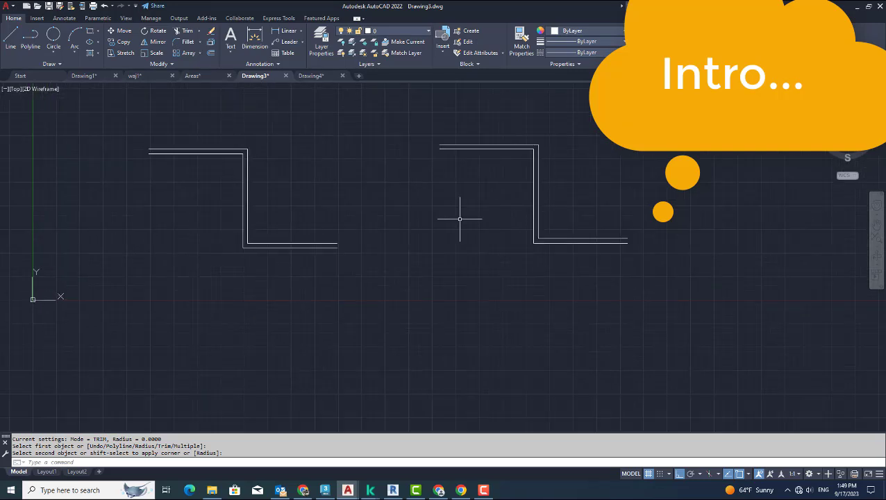
pyautogui.write('o')
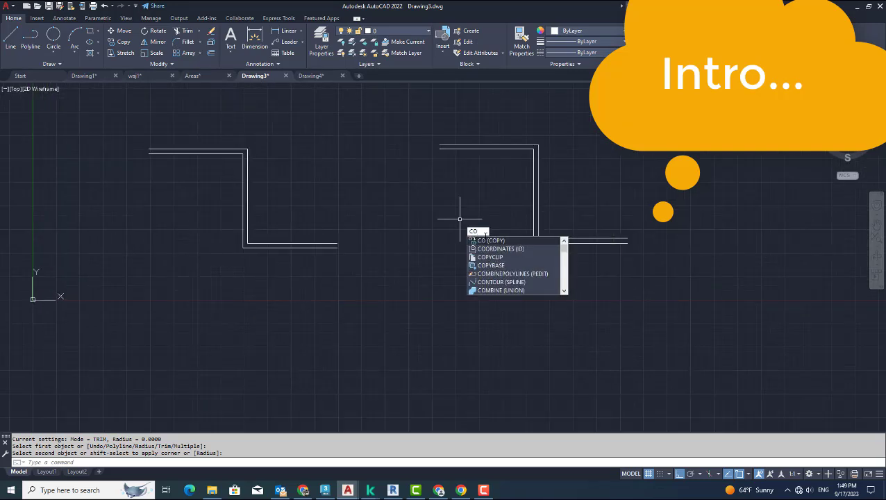
pyautogui.click(497, 241)
pyautogui.click(543, 242)
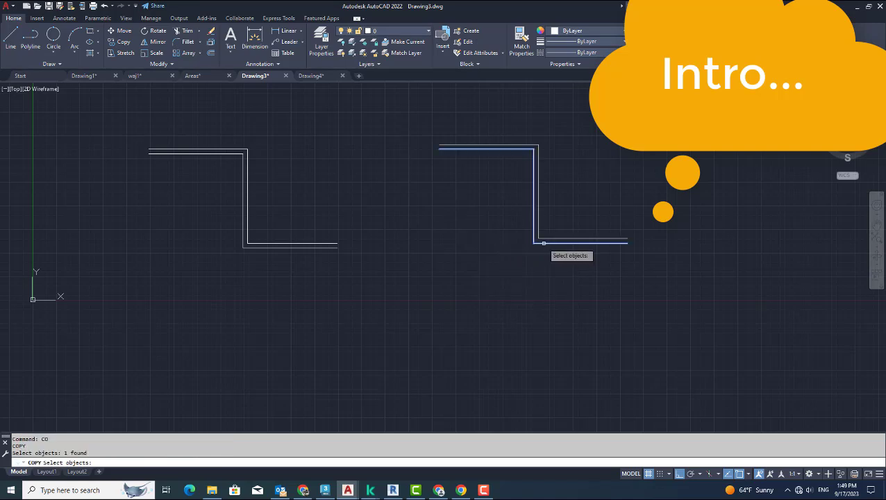
pyautogui.press('Return')
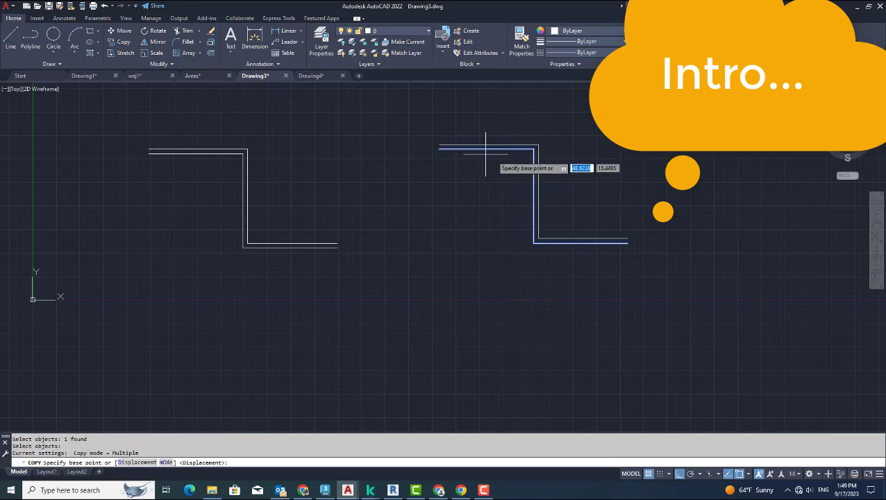
pyautogui.click(439, 148)
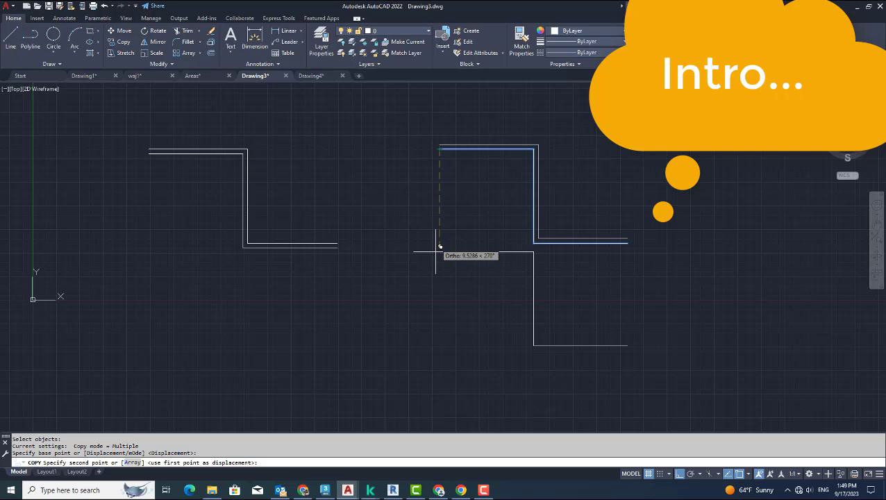
pyautogui.click(440, 321)
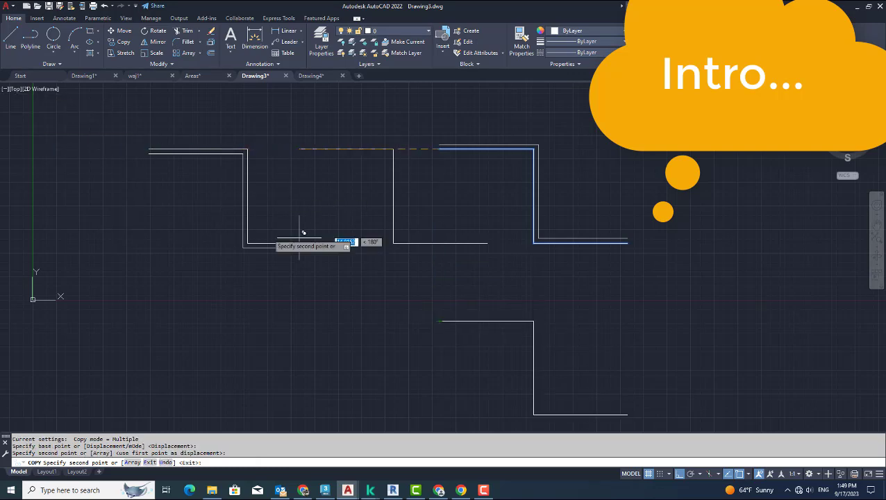
# Fillet the upper corner of the copied polyline with a radius of 1
pyautogui.click(187, 44)
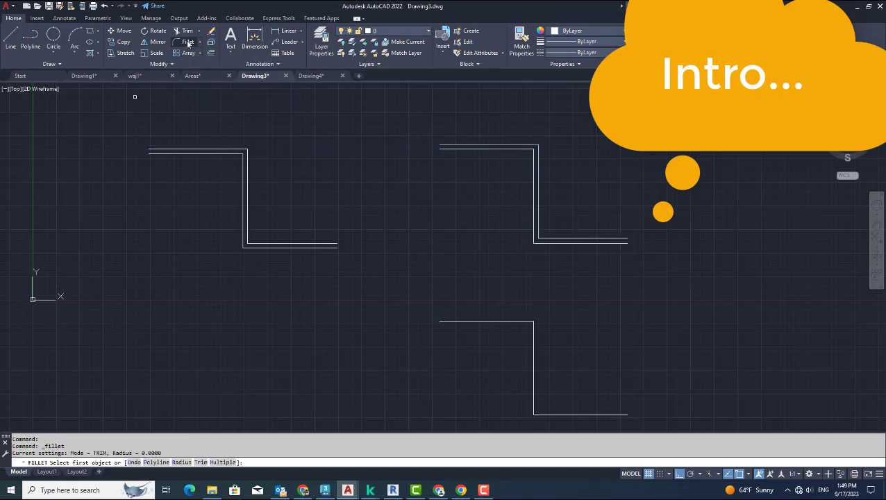
pyautogui.click(185, 462)
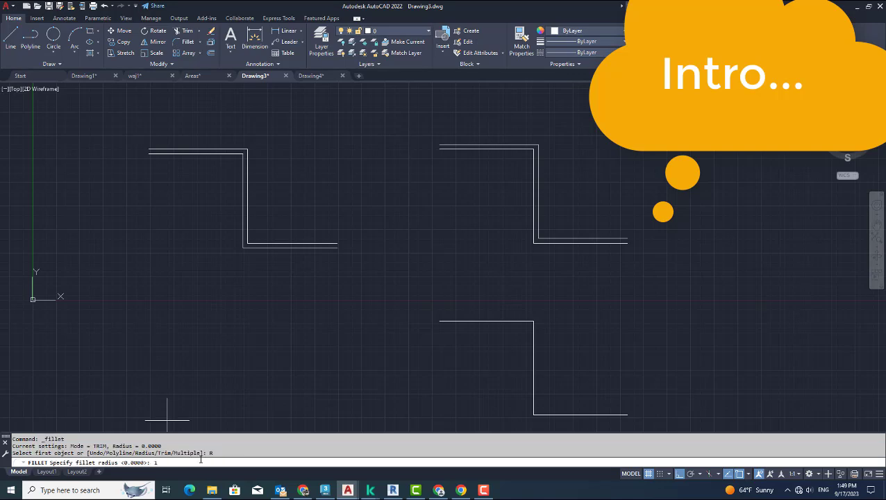
pyautogui.press('Return')
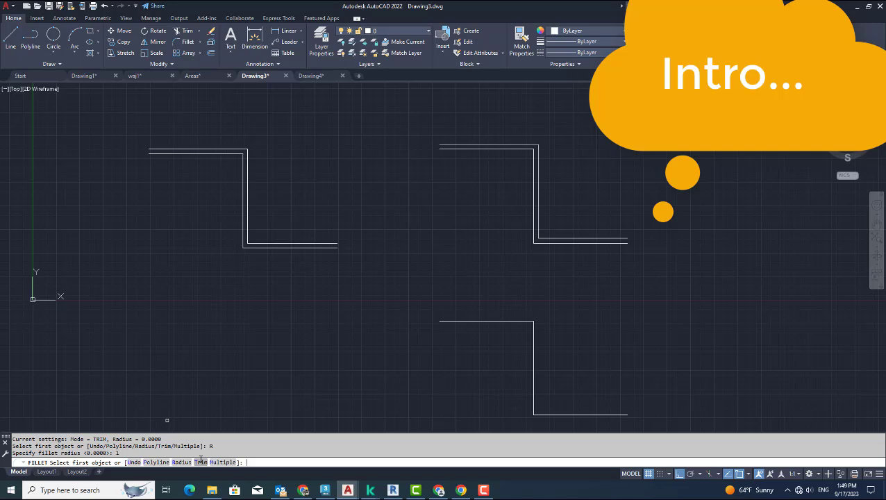
pyautogui.click(512, 320)
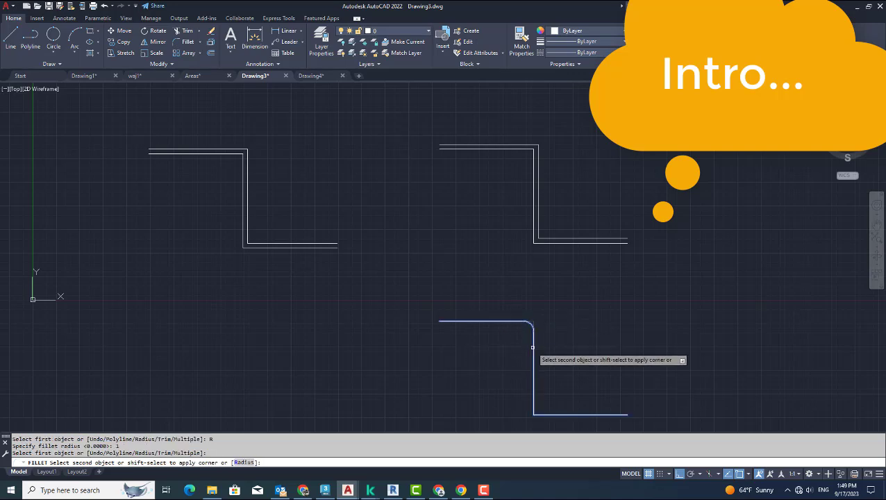
pyautogui.click(531, 347)
# Fillet the lower corner of the copied polyline with the same radius of 1
pyautogui.moveTo(488, 368); pyautogui.dragTo(435, 253, button='middle')
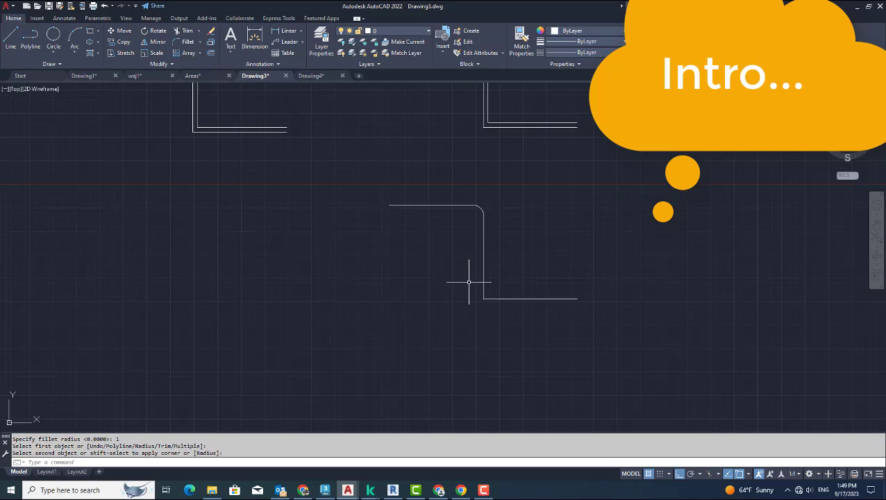
pyautogui.scroll(4, 469, 282)
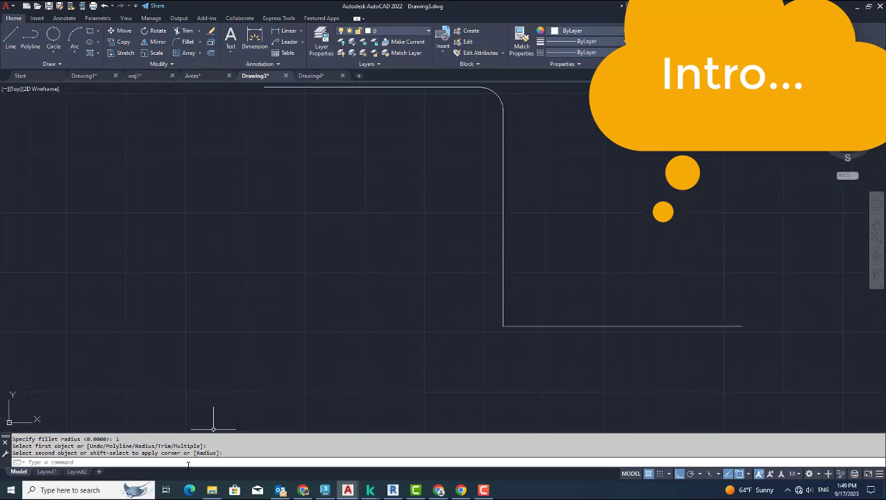
pyautogui.press('Return')
pyautogui.click(529, 326)
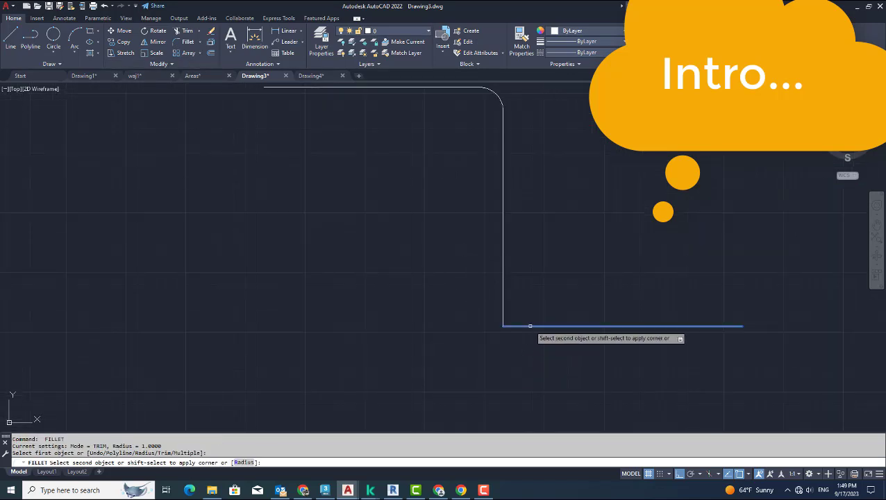
pyautogui.click(503, 297)
pyautogui.scroll(-6, 524, 272)
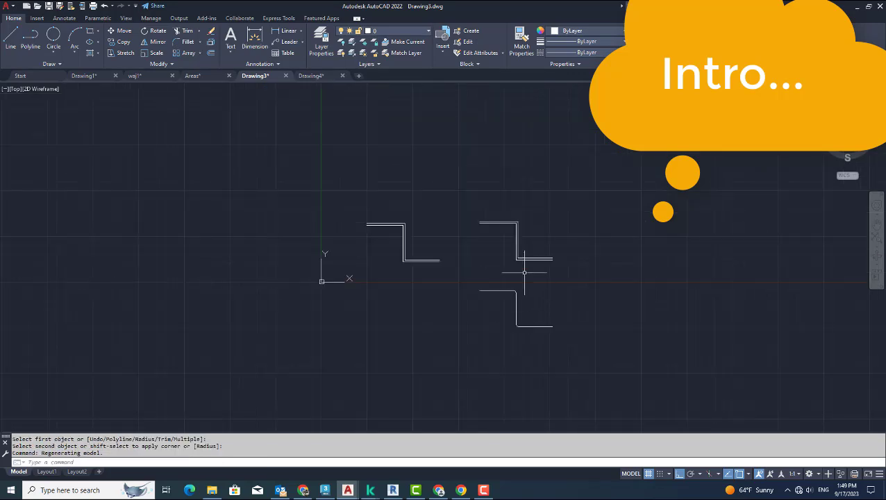
# Offset the rounded polyline by 0.5 toward its lower-left side
pyautogui.scroll(5, 518, 316)
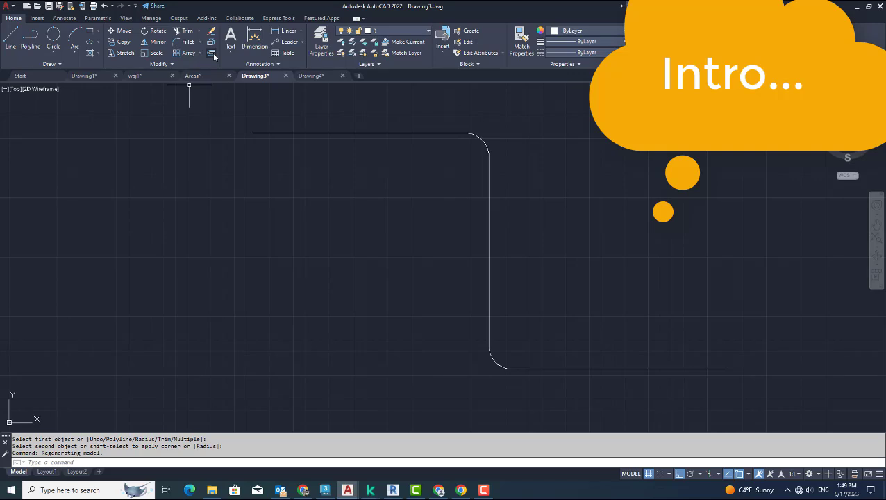
pyautogui.click(212, 53)
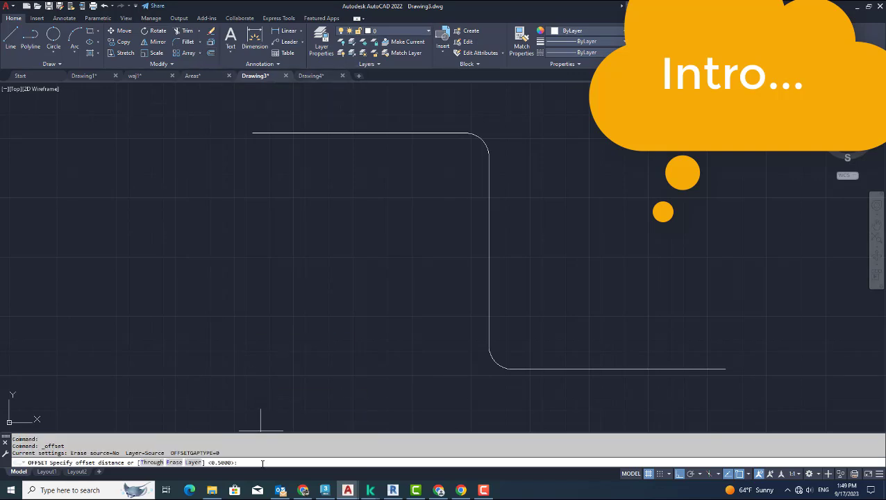
pyautogui.press('Return')
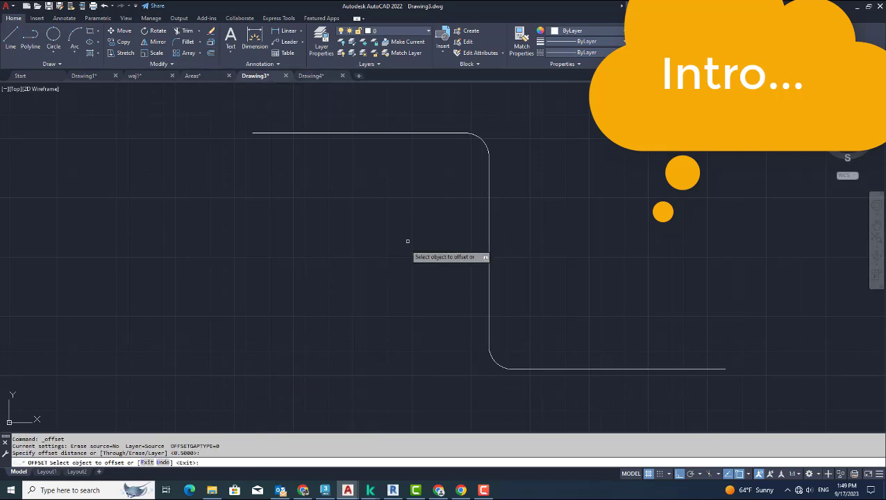
pyautogui.click(487, 182)
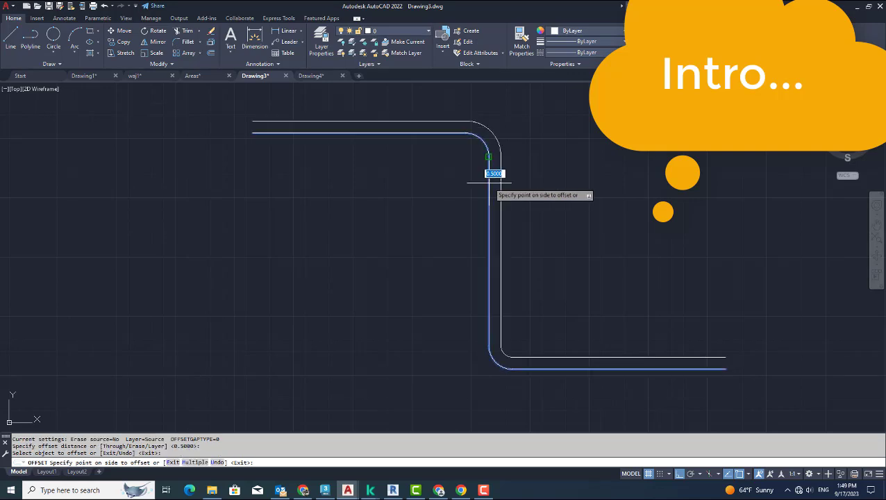
pyautogui.click(456, 213)
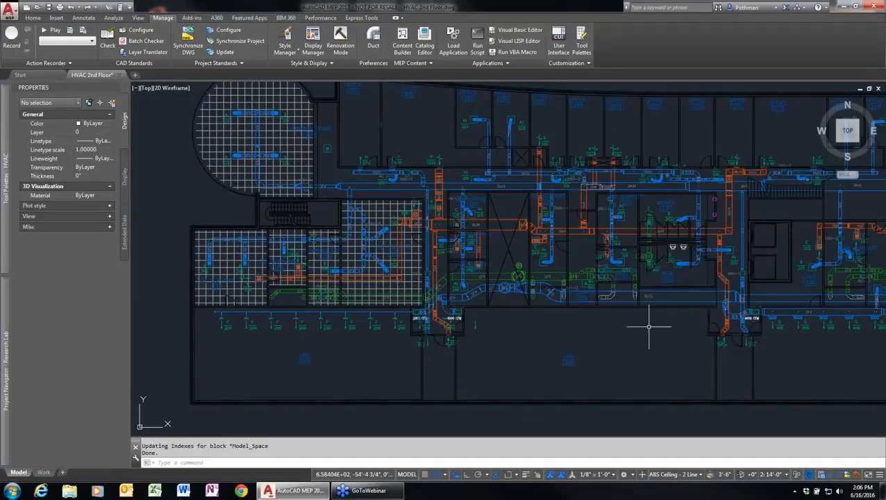
# In the HVAC 2nd Floor drawing, review the HVAC annotation and duct tools, including ducts by system, shape and size, and the general build tools
pyautogui.moveTo(630, 331); pyautogui.dragTo(624, 293, button='middle')
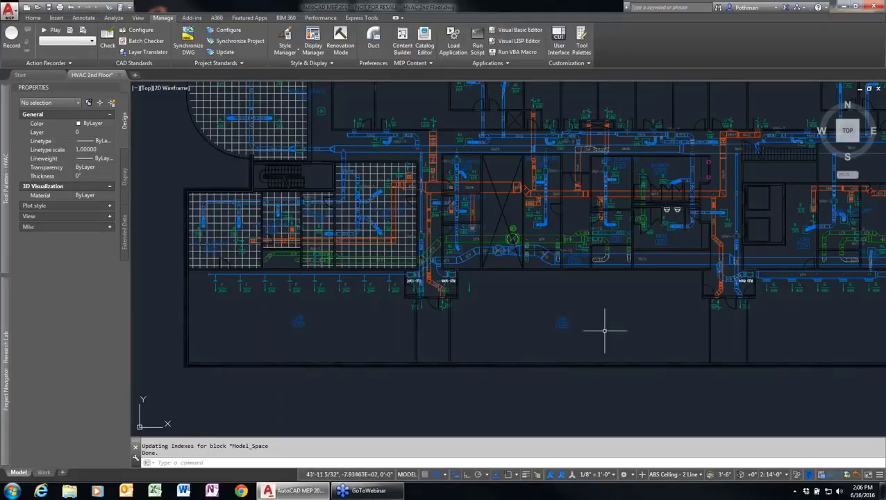
pyautogui.moveTo(7, 173)
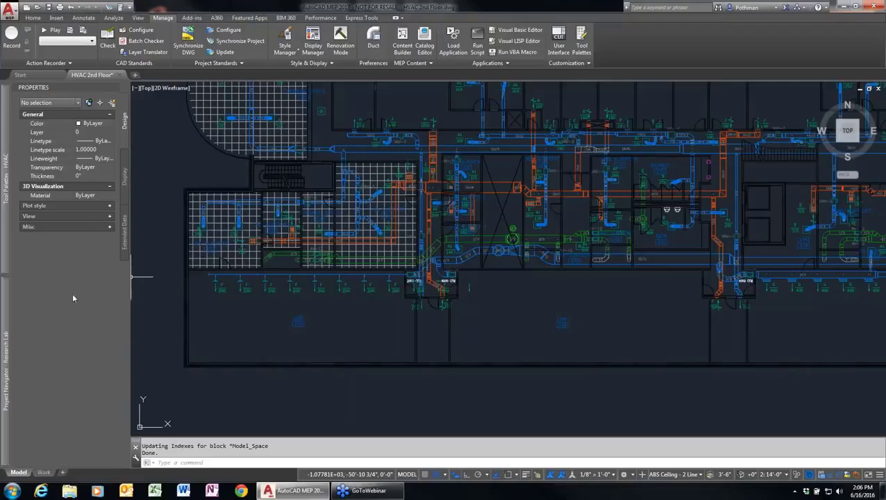
pyautogui.moveTo(3, 240)
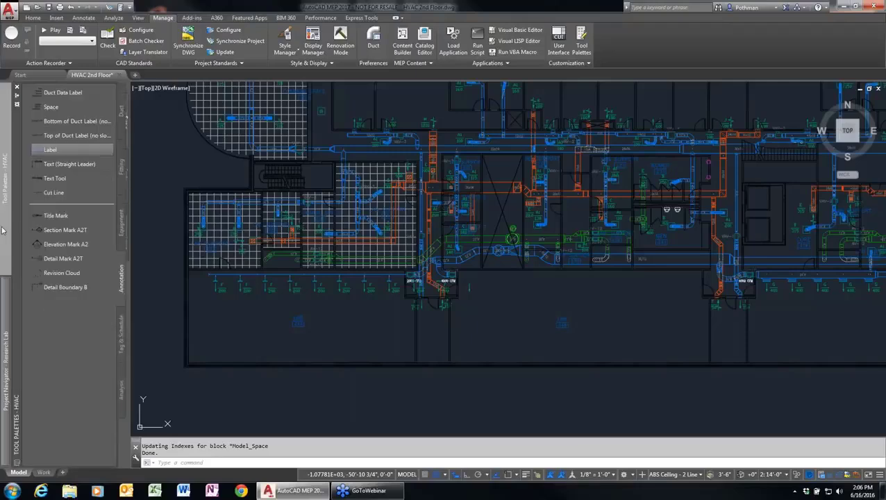
pyautogui.click(121, 108)
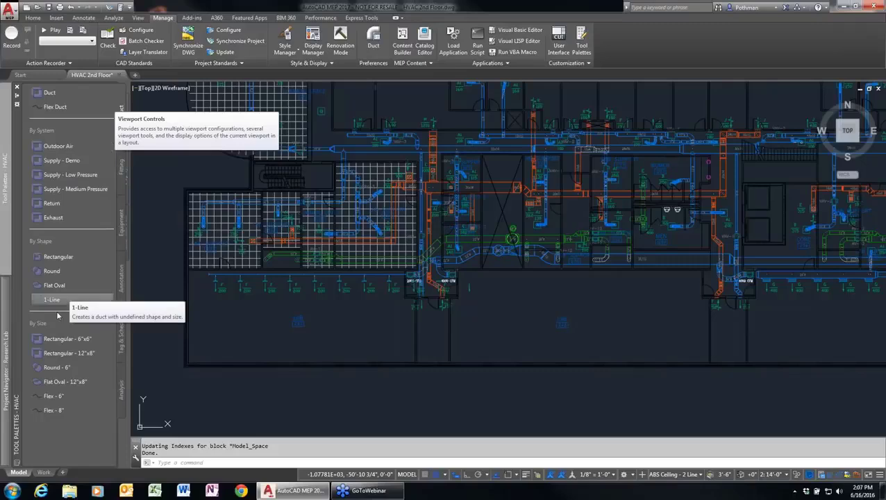
pyautogui.click(33, 18)
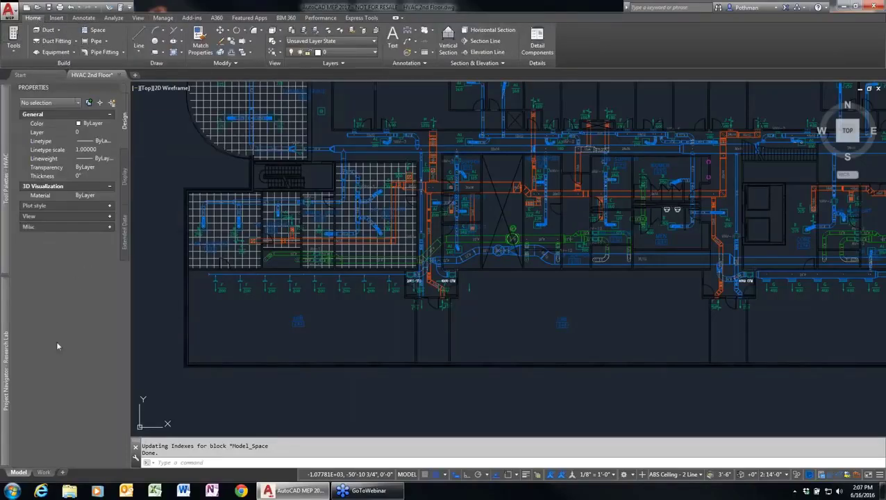
pyautogui.moveTo(6, 355)
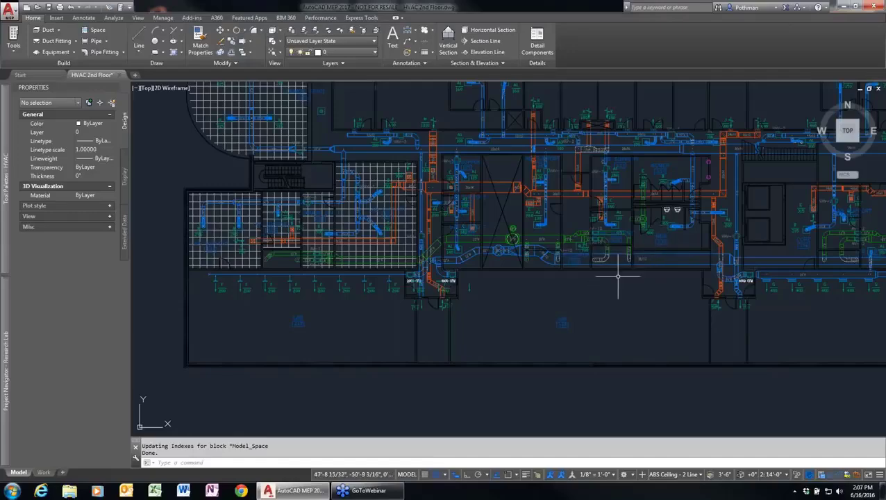
# Examine the AutoCAD MEP 2017 Global, US Imperial and US Metric shortcuts in the desktop's 2017 folder, and return to AutoCAD MEP
pyautogui.click(842, 6)
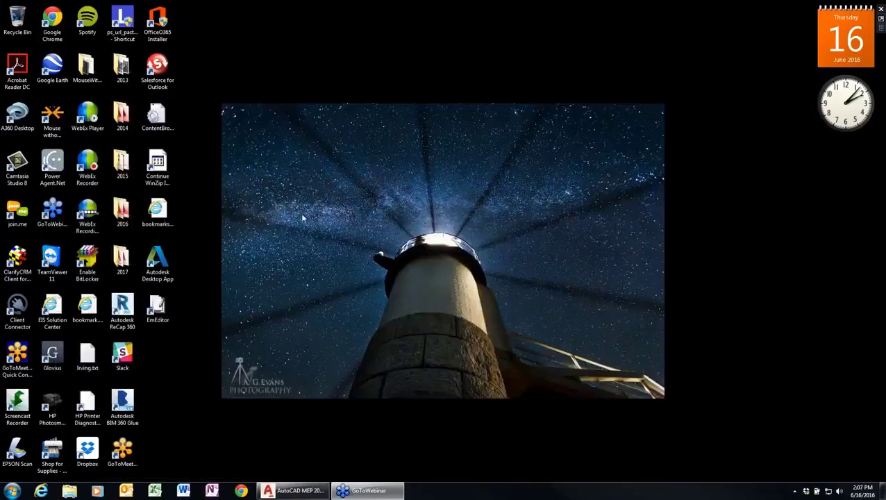
pyautogui.doubleClick(121, 258)
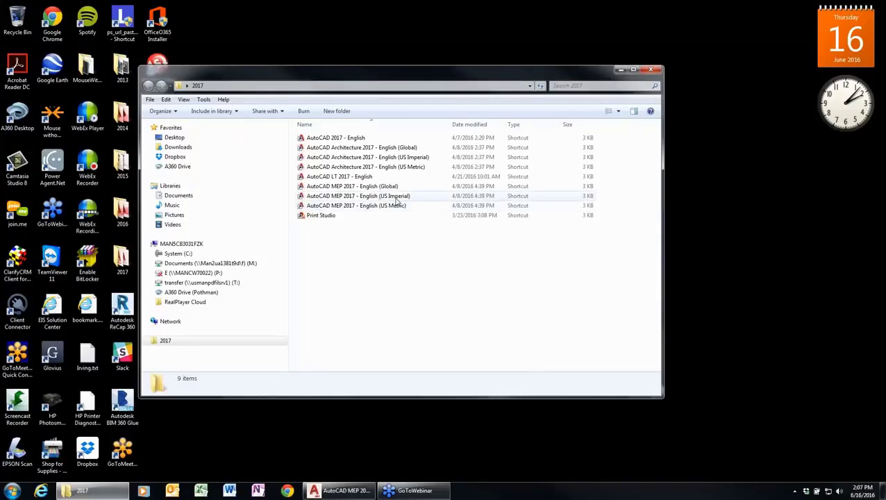
pyautogui.click(342, 198)
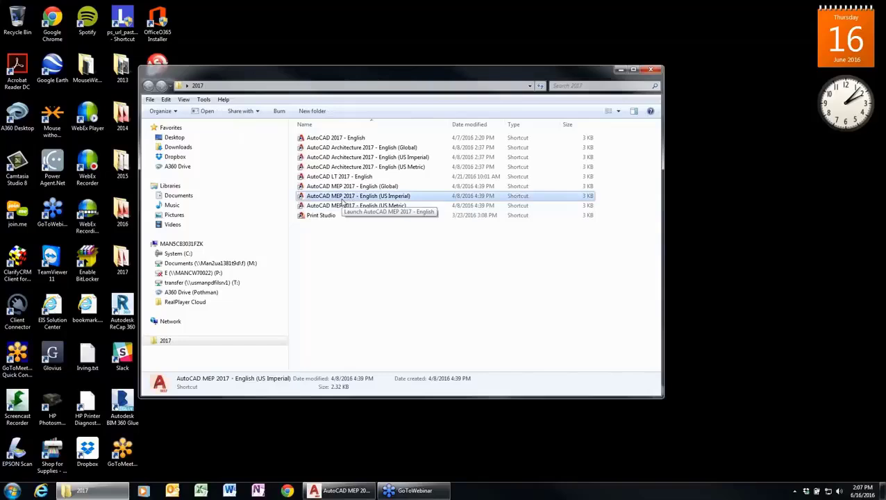
pyautogui.press('Up')
pyautogui.click(377, 206)
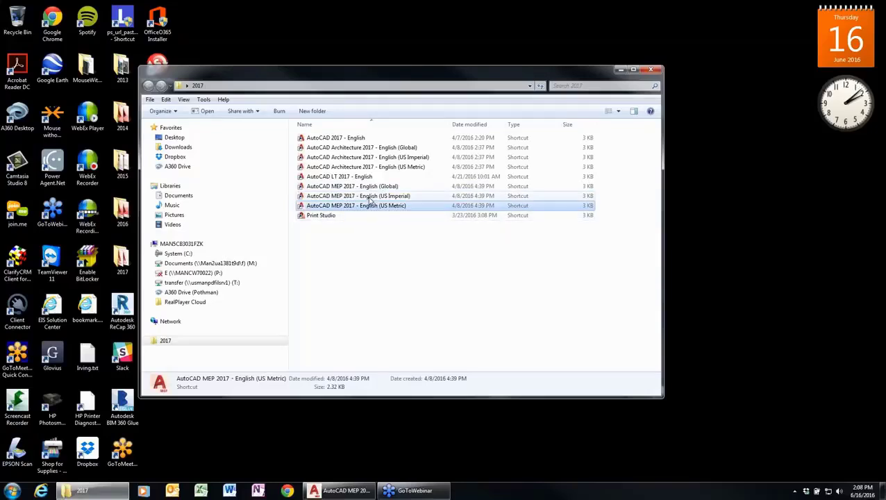
pyautogui.click(367, 197)
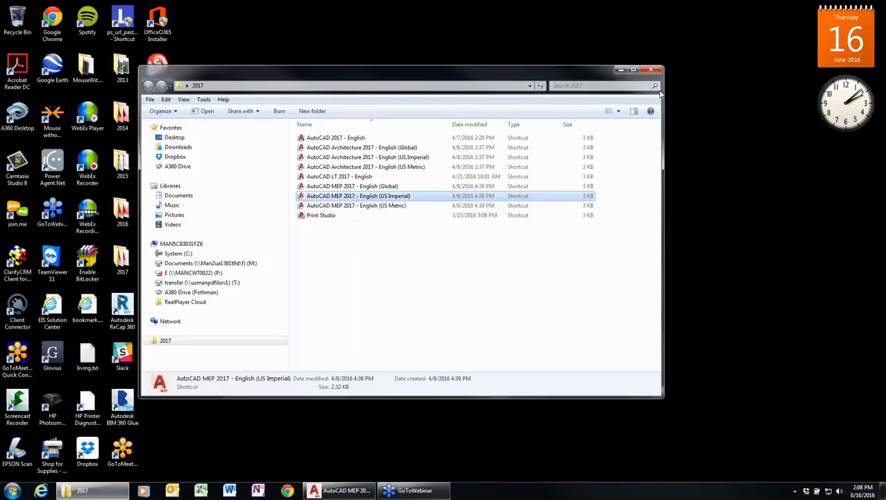
pyautogui.click(651, 72)
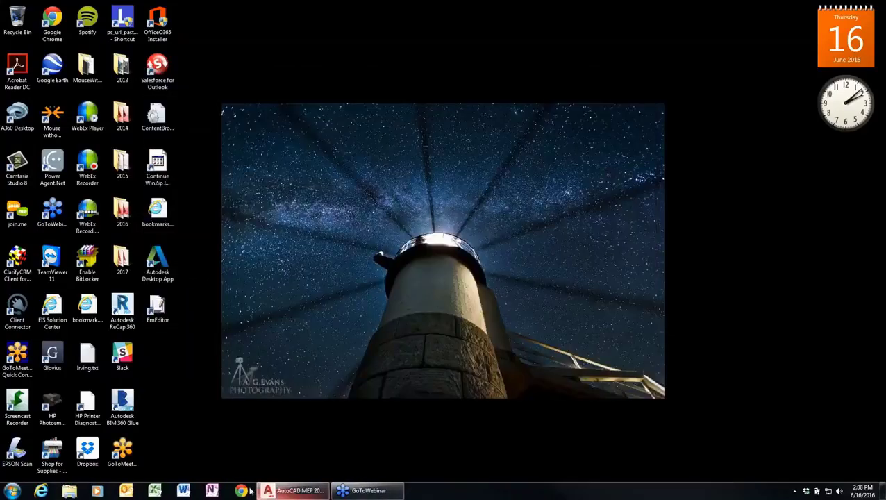
pyautogui.click(292, 490)
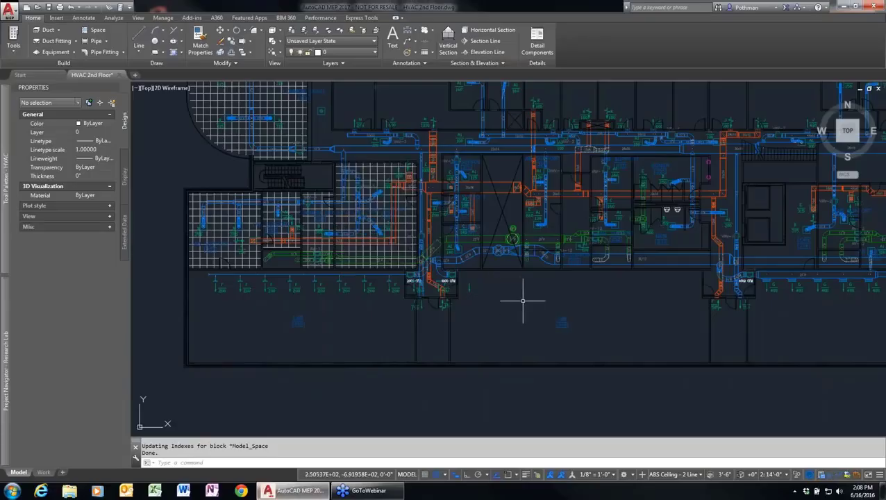
# Review the available profiles and the MEP catalog and content paths in the program options, and leave without changing anything
pyautogui.write('op')
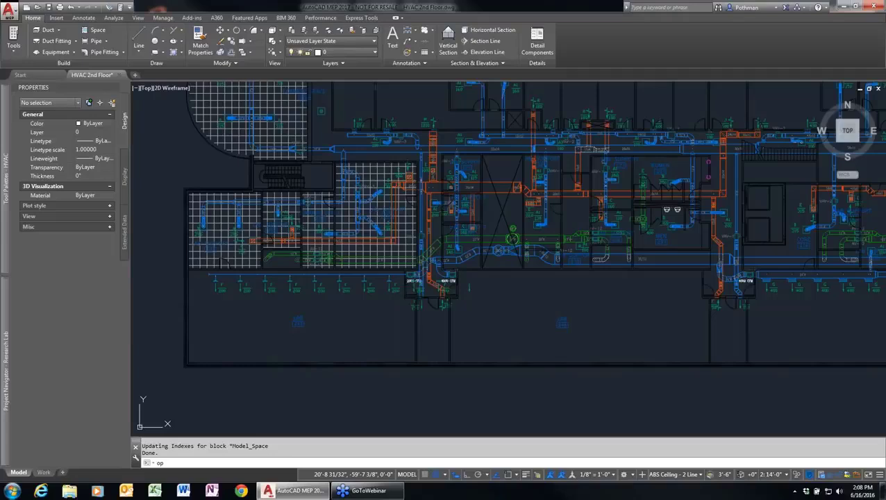
pyautogui.press('Return')
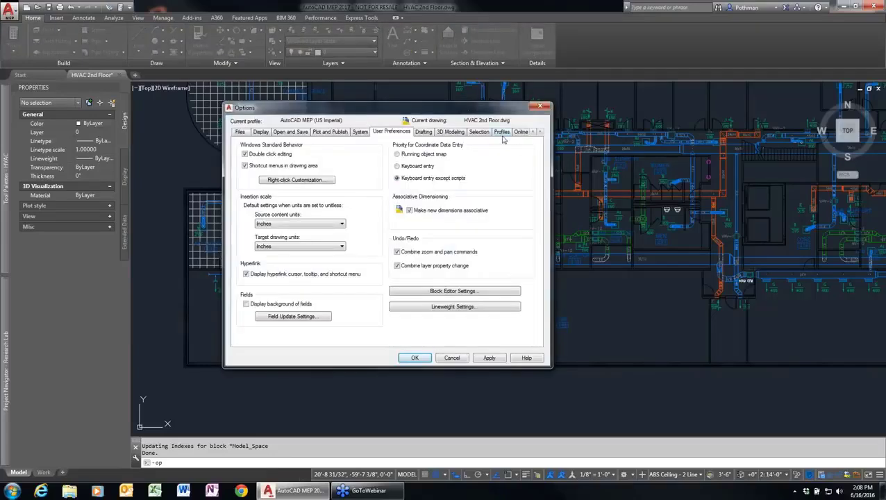
pyautogui.click(502, 132)
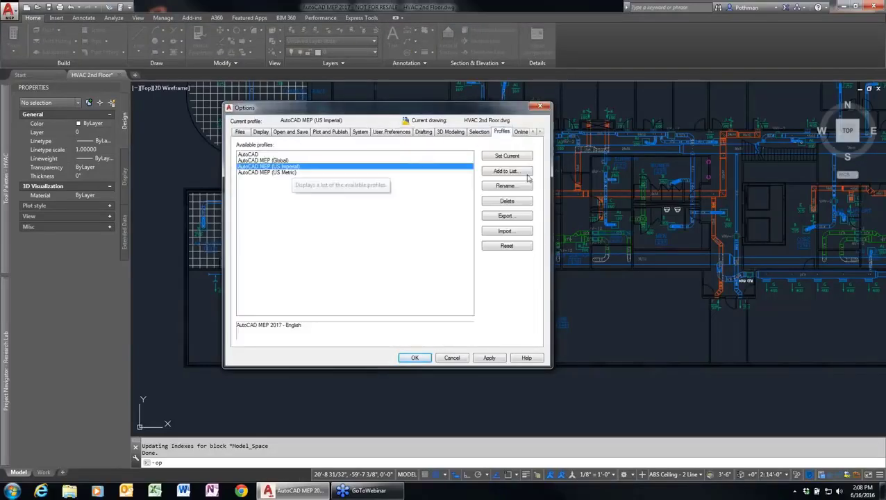
pyautogui.click(539, 132)
pyautogui.click(540, 132)
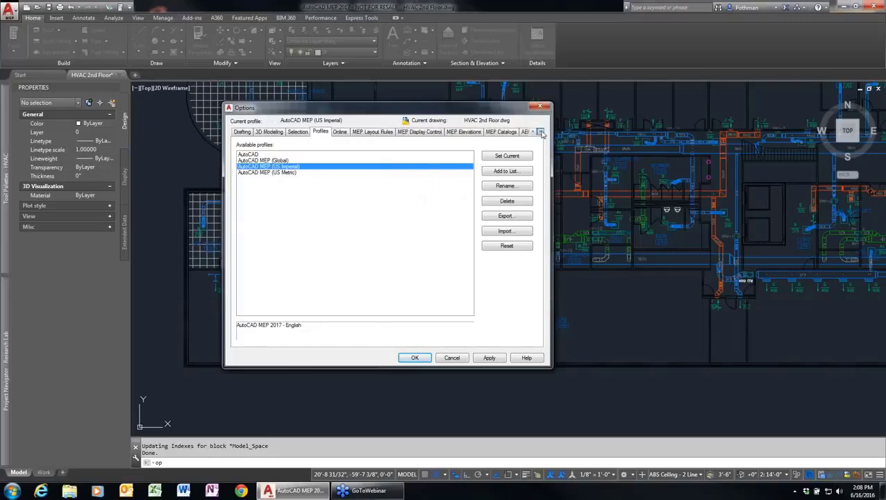
pyautogui.click(540, 131)
pyautogui.click(478, 133)
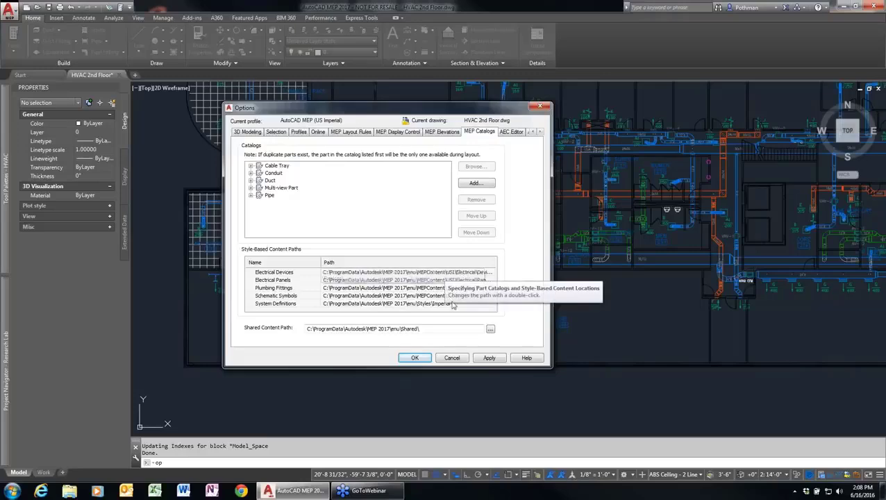
pyautogui.click(452, 357)
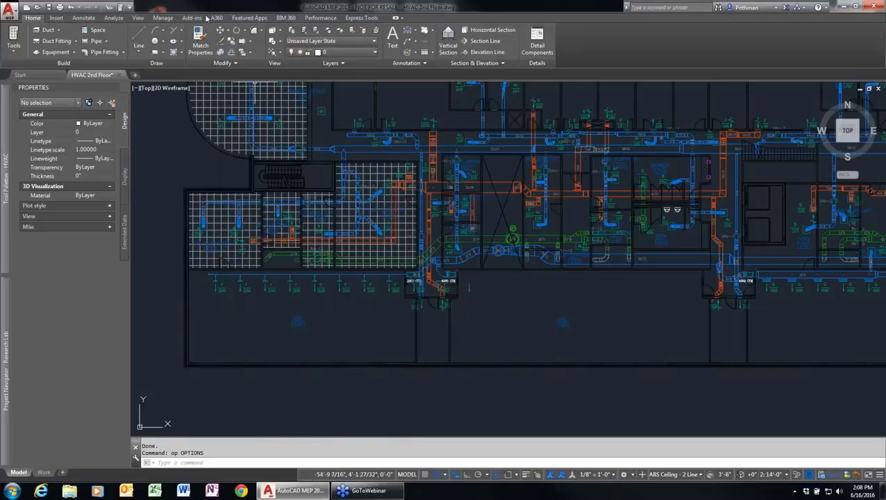
# Examine the architectural and documentation object styles in the Style Manager and close it
pyautogui.click(162, 17)
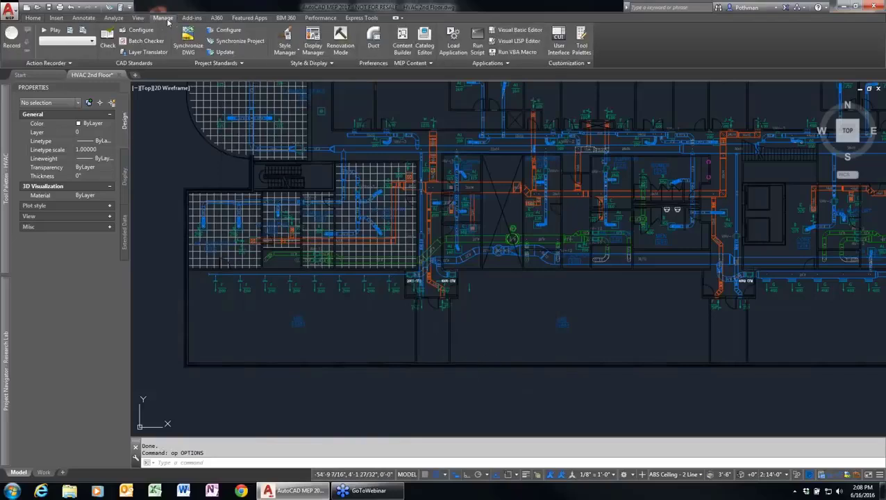
pyautogui.click(295, 53)
pyautogui.click(299, 67)
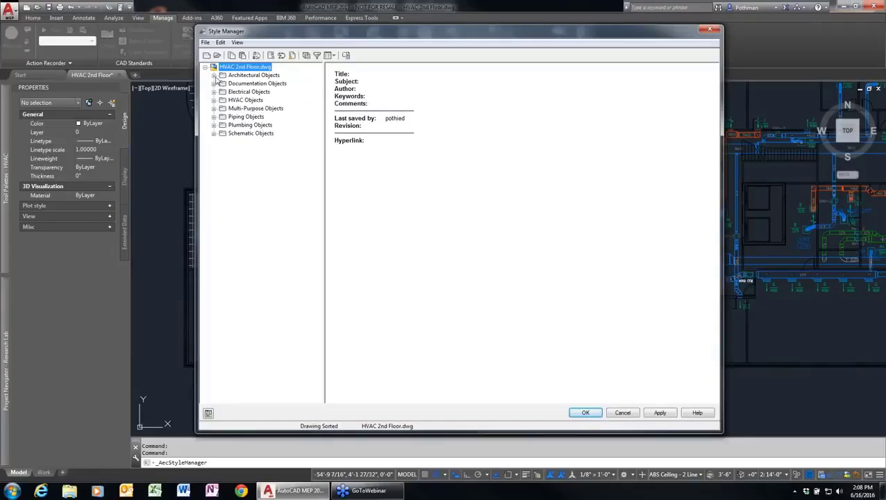
pyautogui.click(214, 75)
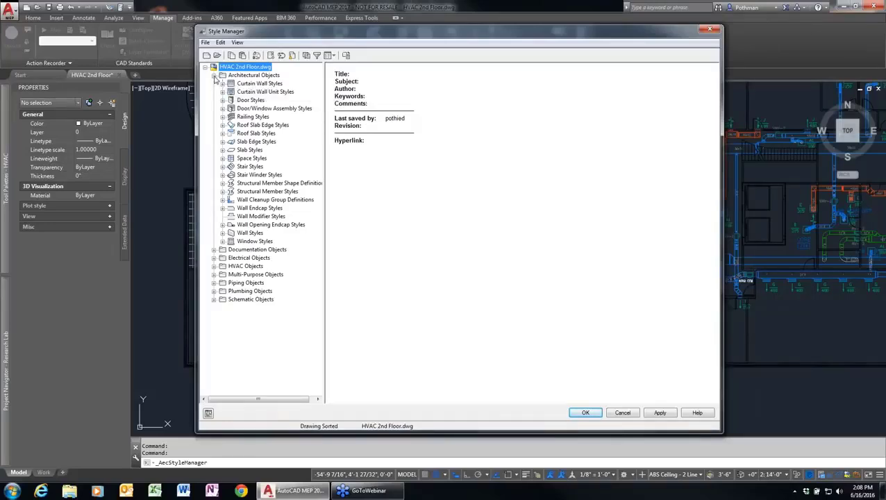
pyautogui.click(214, 75)
pyautogui.click(214, 83)
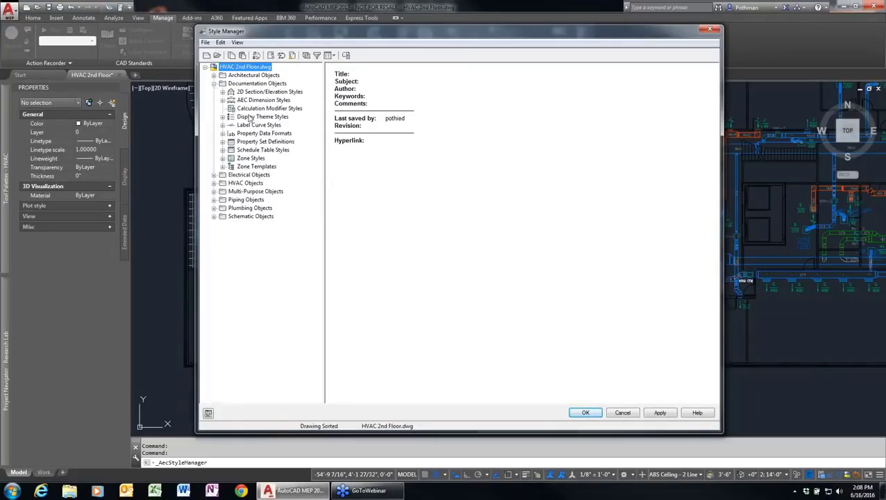
pyautogui.click(214, 83)
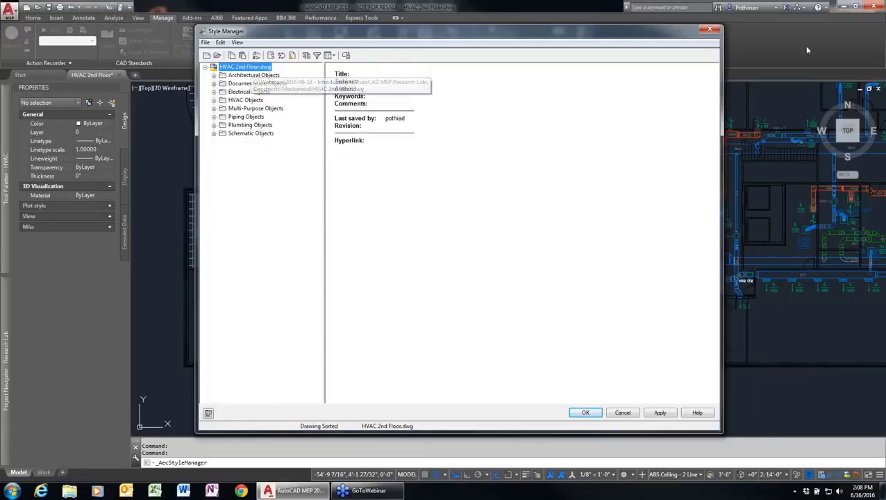
pyautogui.click(709, 29)
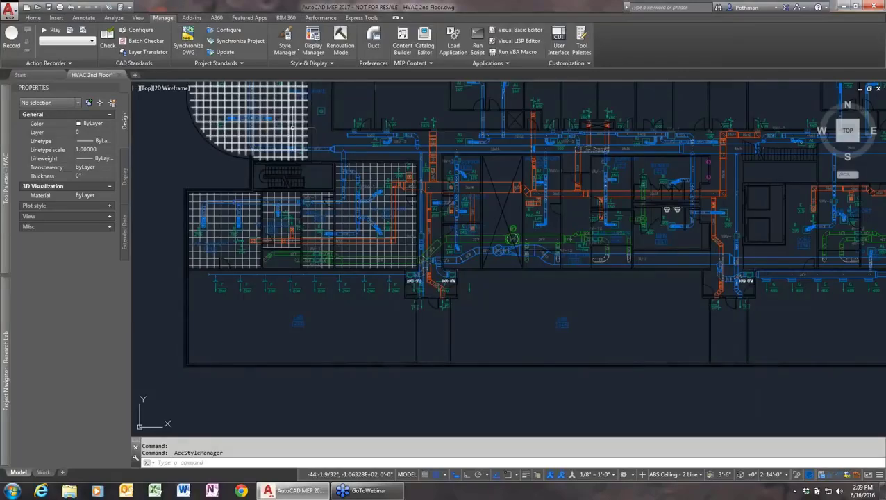
# Examine the ABS Ceiling Plan - 2 Line display set in the Display Manager, close it unchanged, and review the available workspaces
pyautogui.click(313, 39)
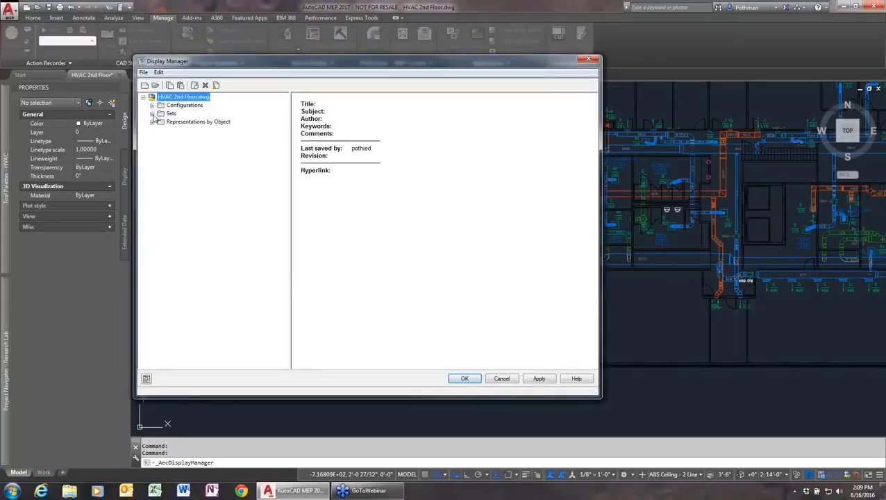
pyautogui.click(152, 114)
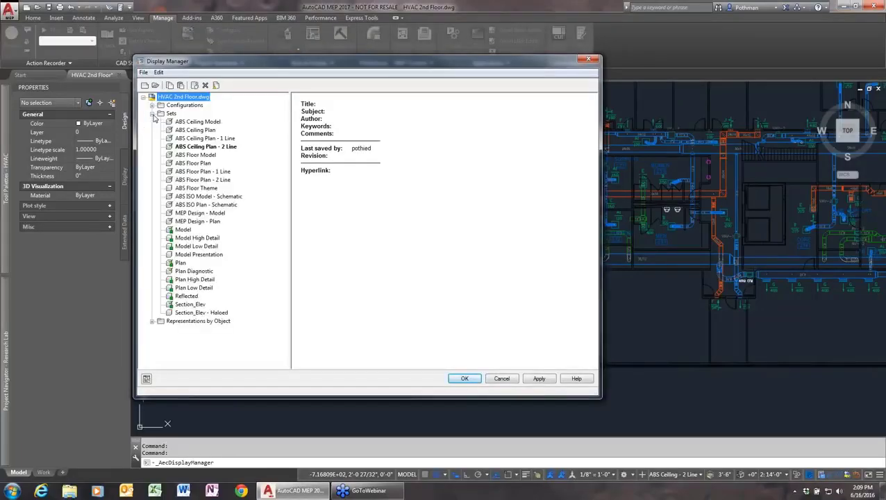
pyautogui.click(192, 147)
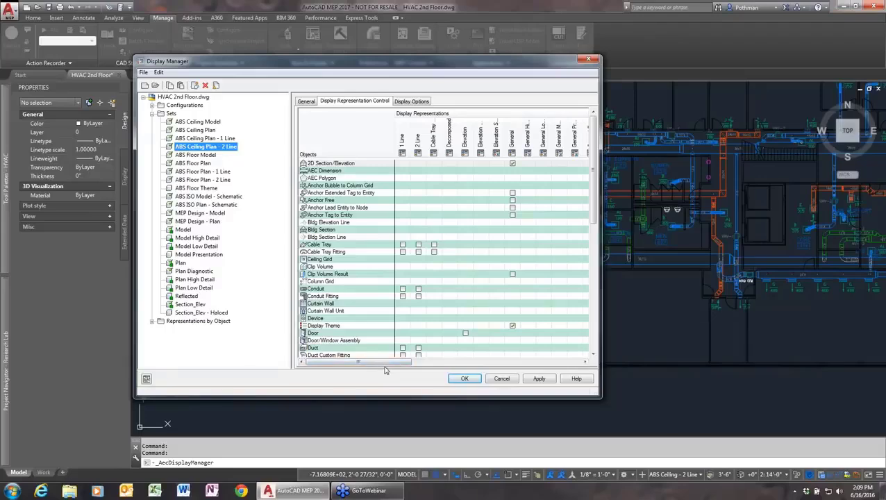
pyautogui.click(497, 381)
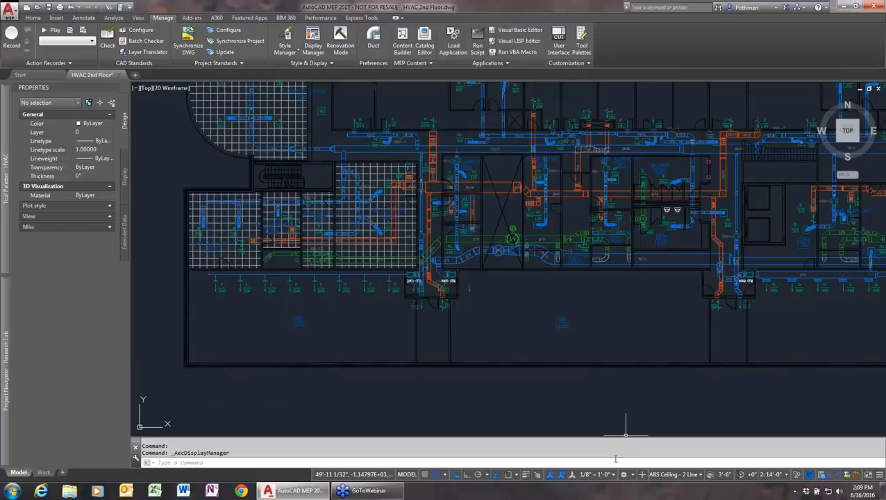
pyautogui.click(633, 475)
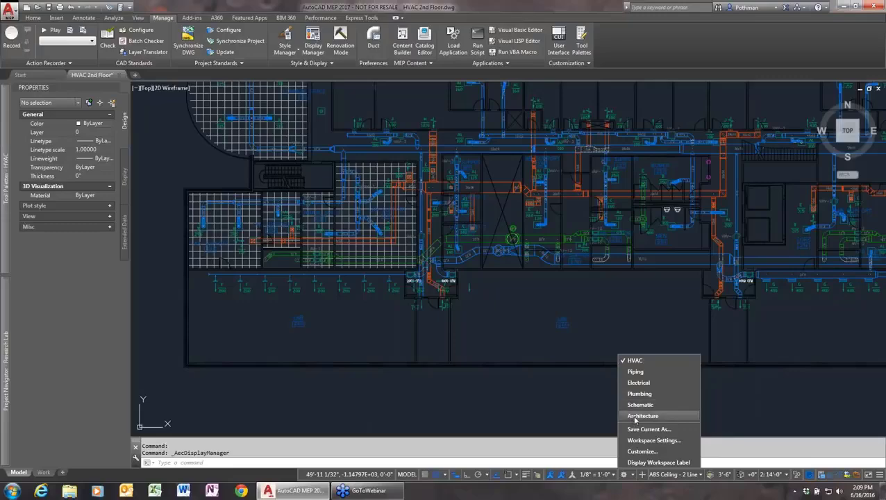
pyautogui.click(509, 383)
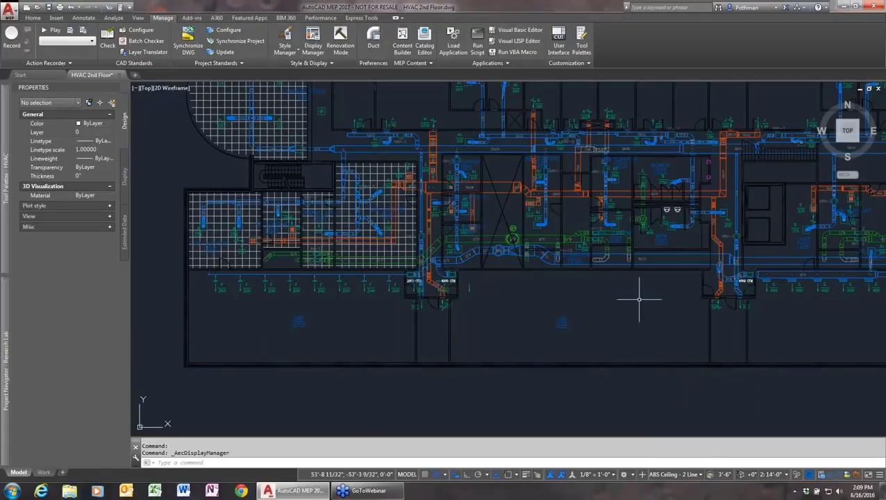
# Draw a horizontal line and a connected vertical line downward from its right end in the open area of Lab 248
pyautogui.scroll(5, 638, 298)
pyautogui.moveTo(638, 301); pyautogui.dragTo(404, 242, button='middle')
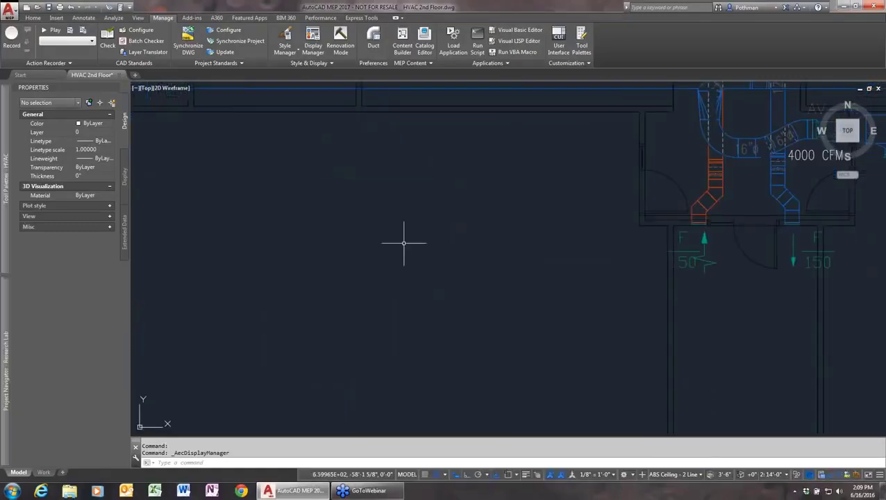
pyautogui.scroll(-1, 403, 243)
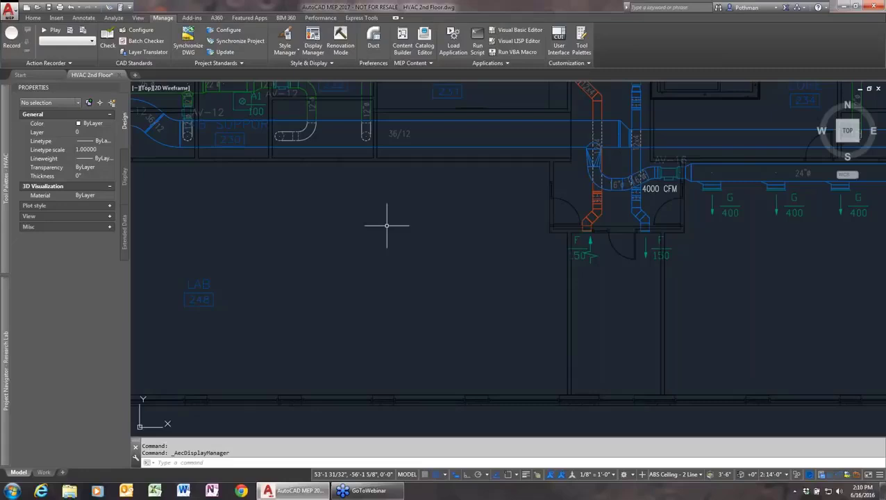
pyautogui.write('l')
pyautogui.press('Return')
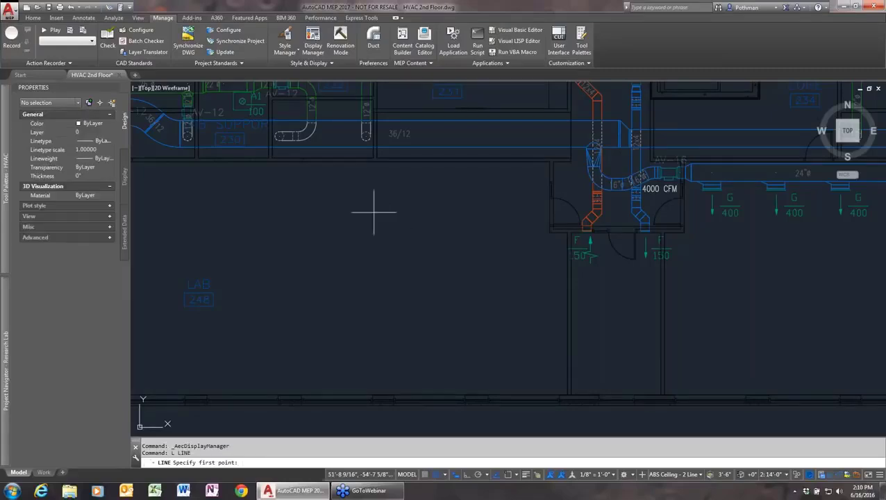
pyautogui.click(295, 245)
pyautogui.press('F8')
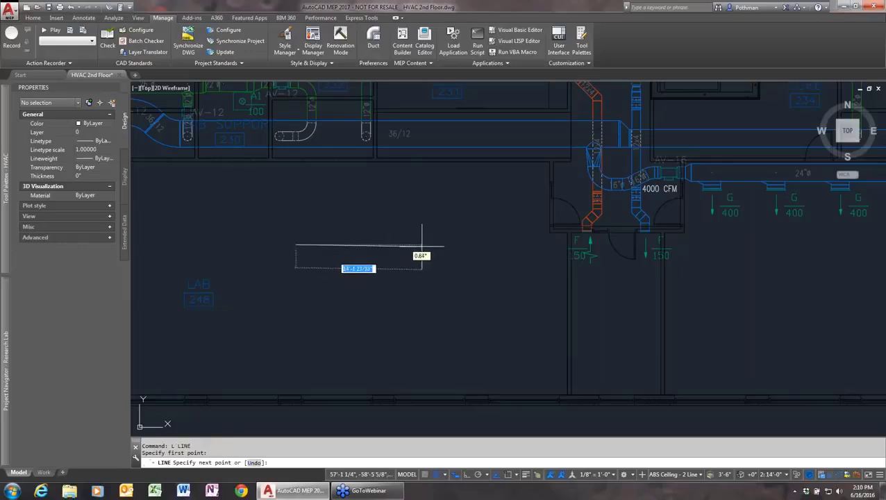
pyautogui.click(426, 245)
pyautogui.click(426, 338)
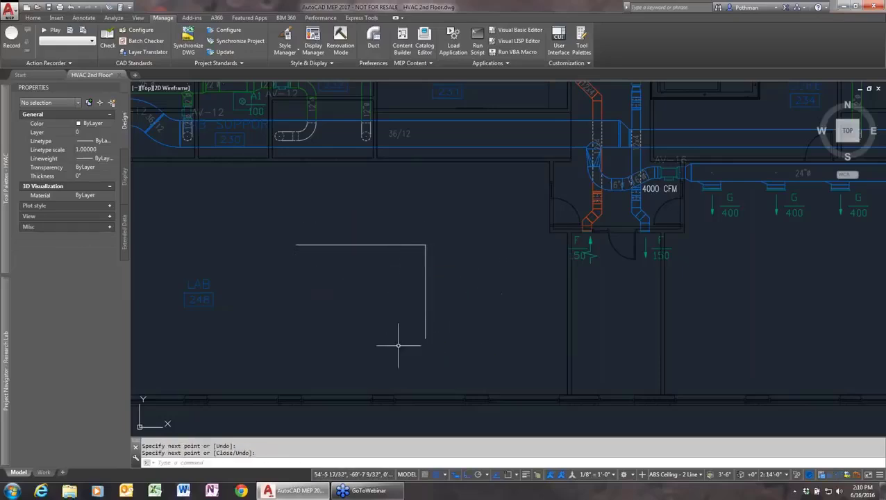
# Fillet the corner between the two lines with a radius of 30 inches
pyautogui.write('fillet')
pyautogui.press('Return')
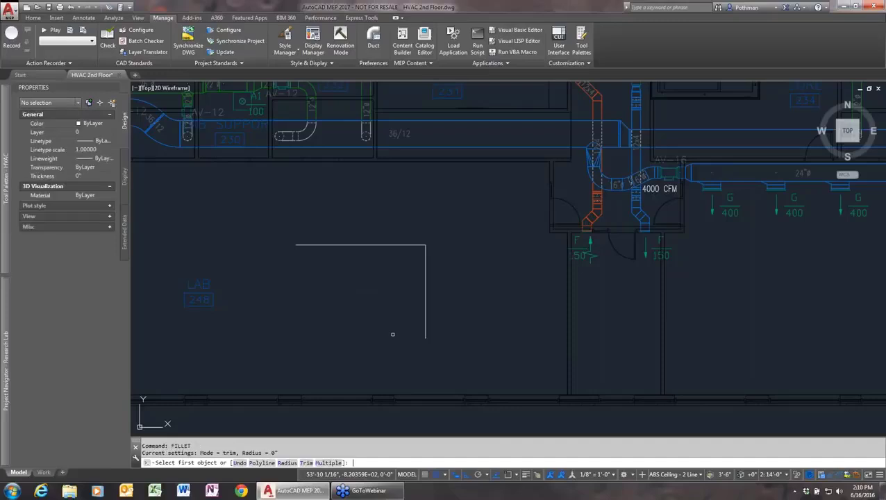
pyautogui.write('r')
pyautogui.press('Return')
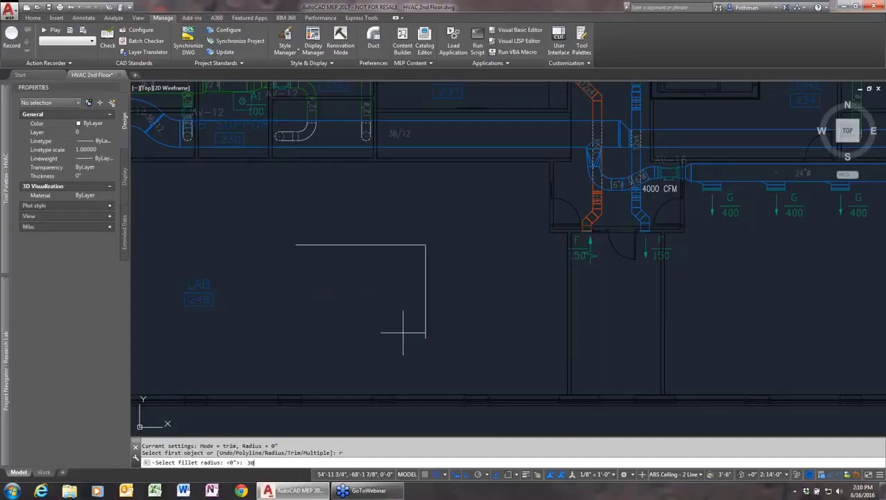
pyautogui.write('30')
pyautogui.press('Return')
pyautogui.click(411, 246)
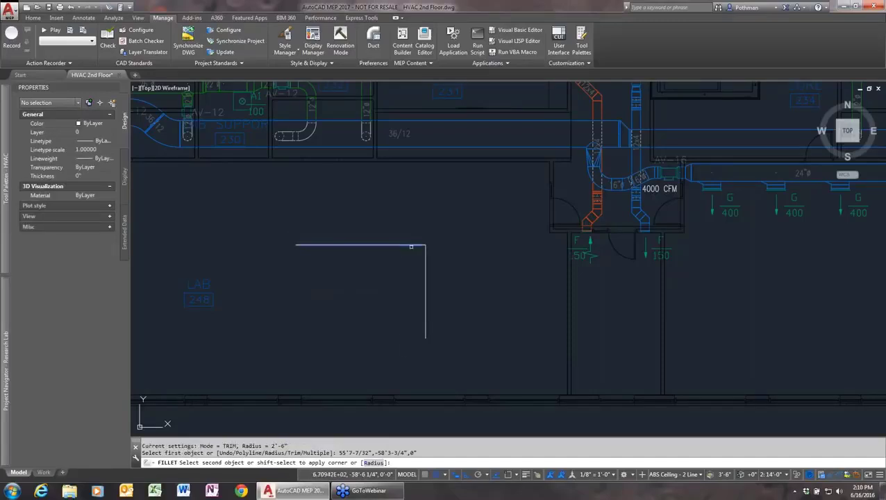
pyautogui.click(424, 254)
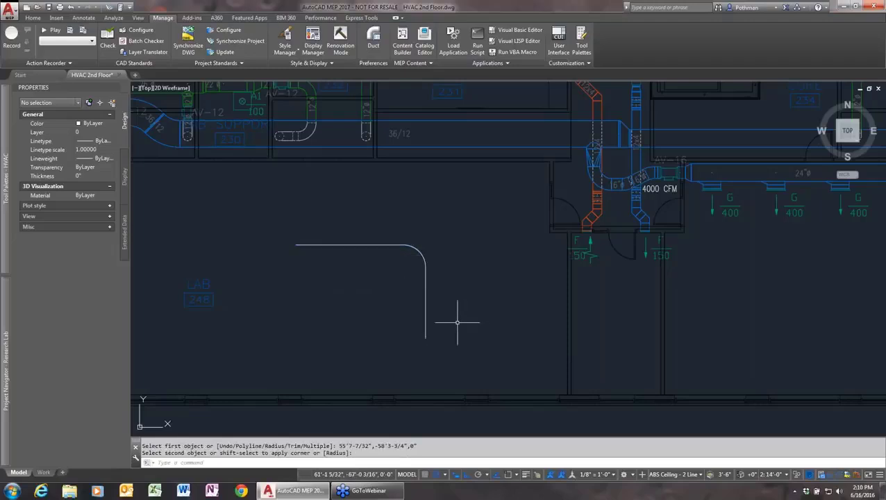
# Offset the horizontal line, the corner arc and the vertical line 12 inches to both sides to form a duct outline
pyautogui.write('offset')
pyautogui.press('Return')
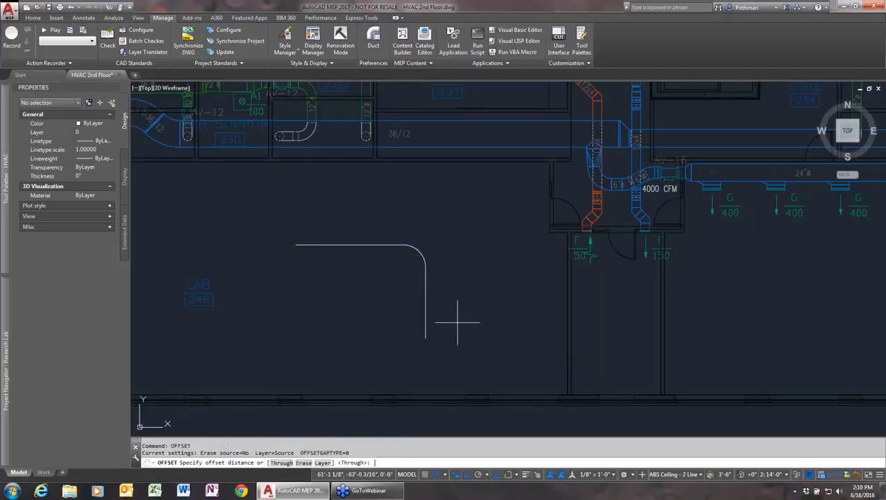
pyautogui.write('12')
pyautogui.press('Return')
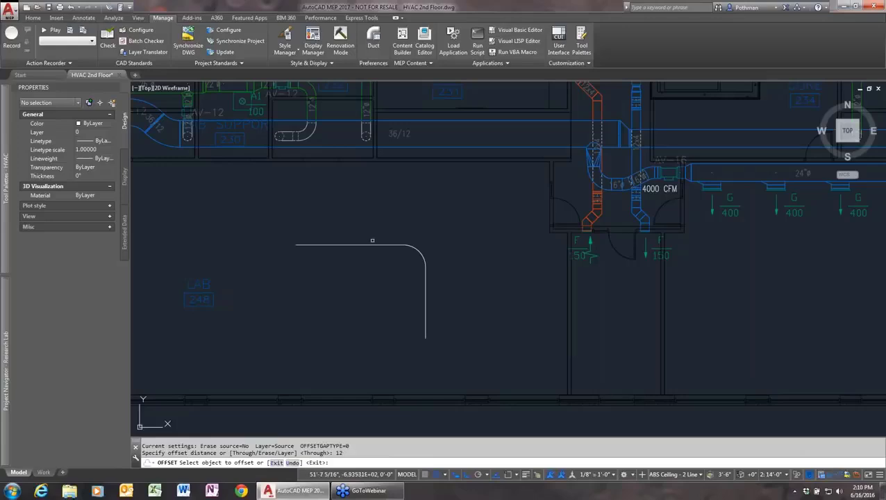
pyautogui.click(374, 240)
pyautogui.click(377, 245)
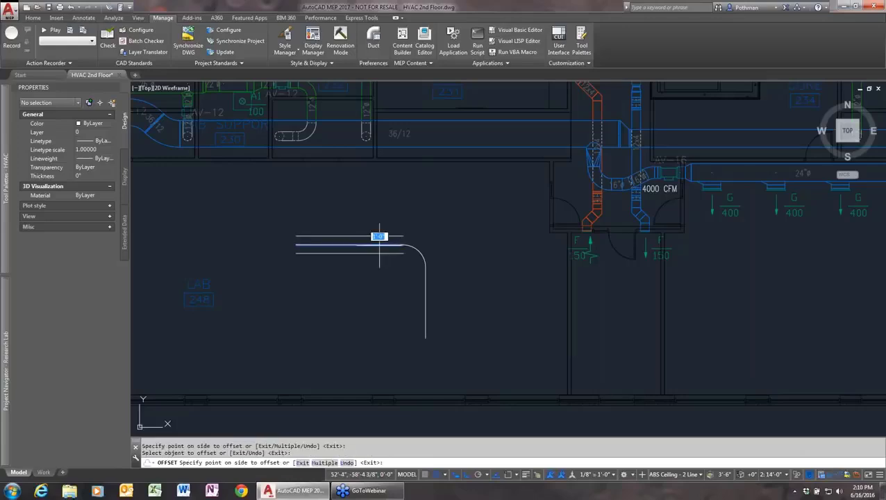
pyautogui.click(415, 257)
pyautogui.click(427, 252)
pyautogui.click(431, 243)
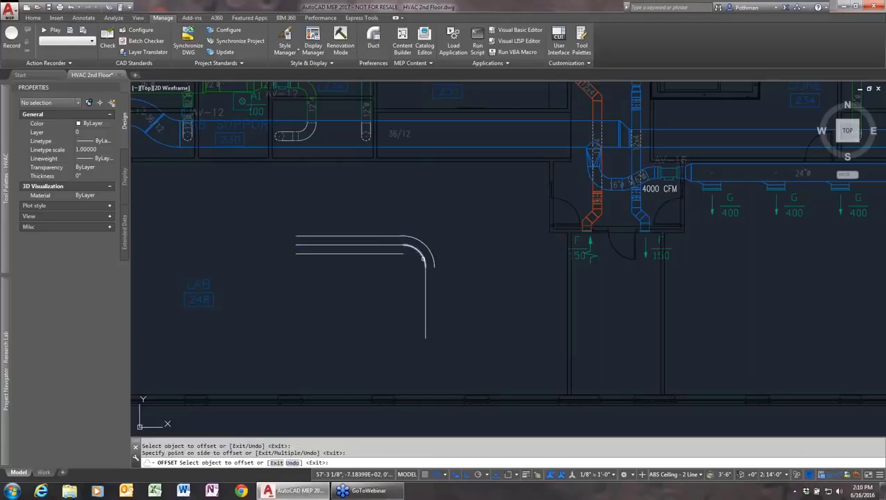
pyautogui.click(425, 306)
pyautogui.click(389, 303)
pyautogui.press('Return')
# With object snap on, draw a line across the duct outline at each end of the elbow
pyautogui.write('l')
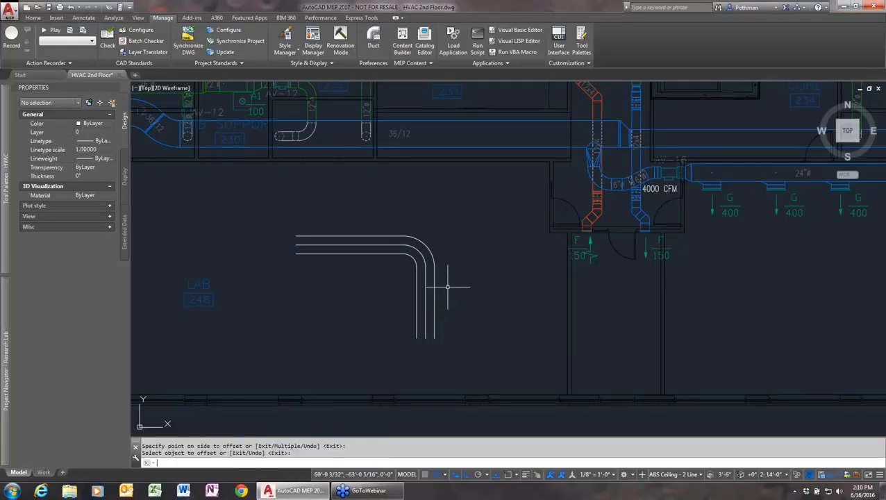
pyautogui.press('Return')
pyautogui.press('F3')
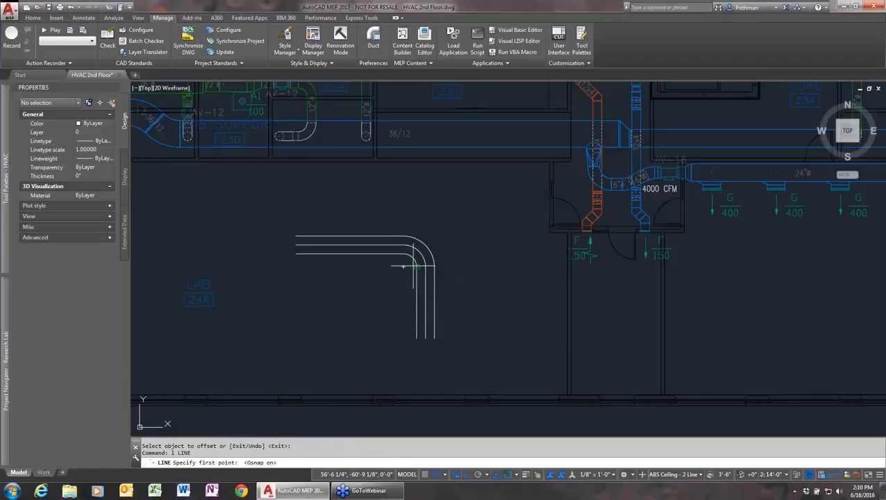
pyautogui.click(417, 266)
pyautogui.click(434, 267)
pyautogui.press('Return')
pyautogui.press('Return')
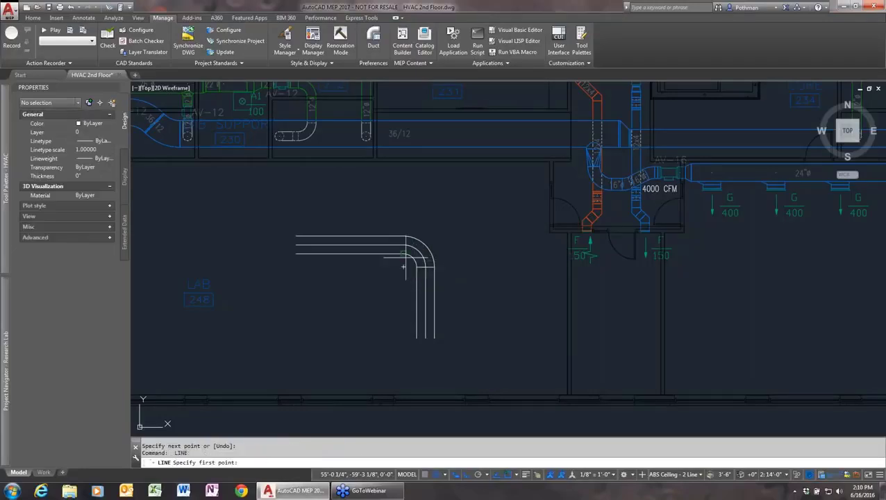
pyautogui.click(403, 236)
pyautogui.press('Return')
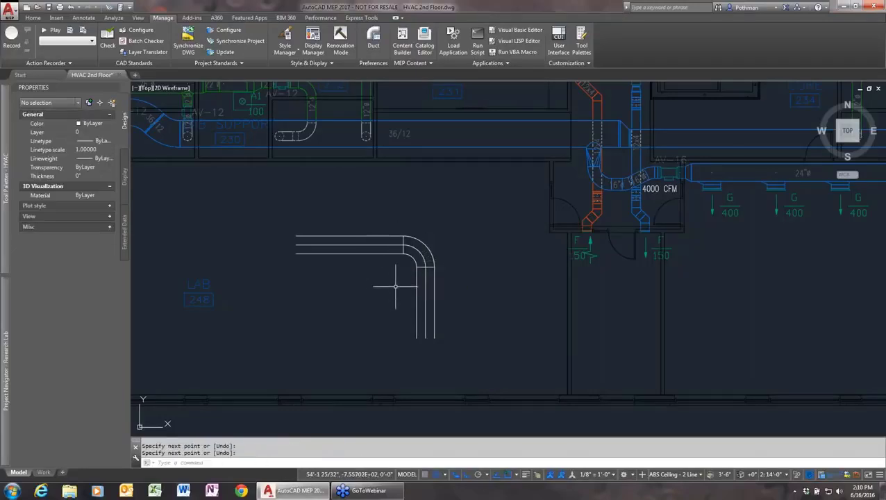
# Erase the duct's original centre arc and both centre lines
pyautogui.write('e')
pyautogui.press('Return')
pyautogui.click(417, 250)
pyautogui.click(425, 246)
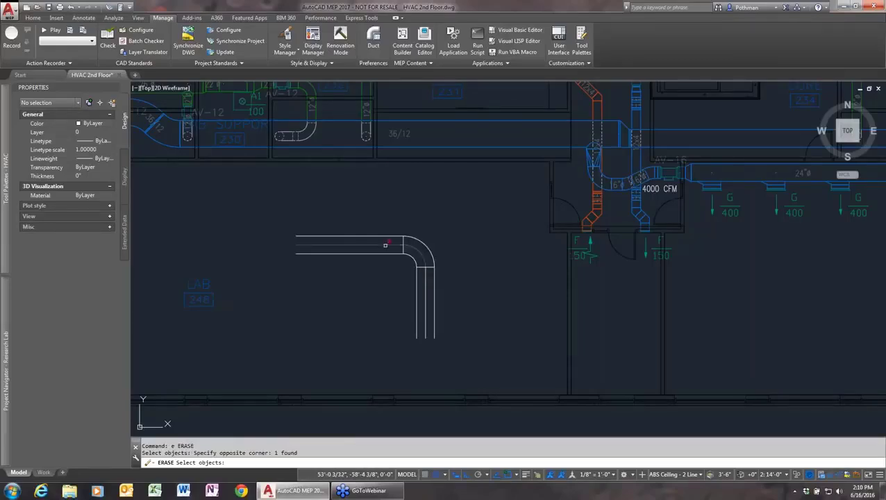
pyautogui.click(387, 247)
pyautogui.click(426, 282)
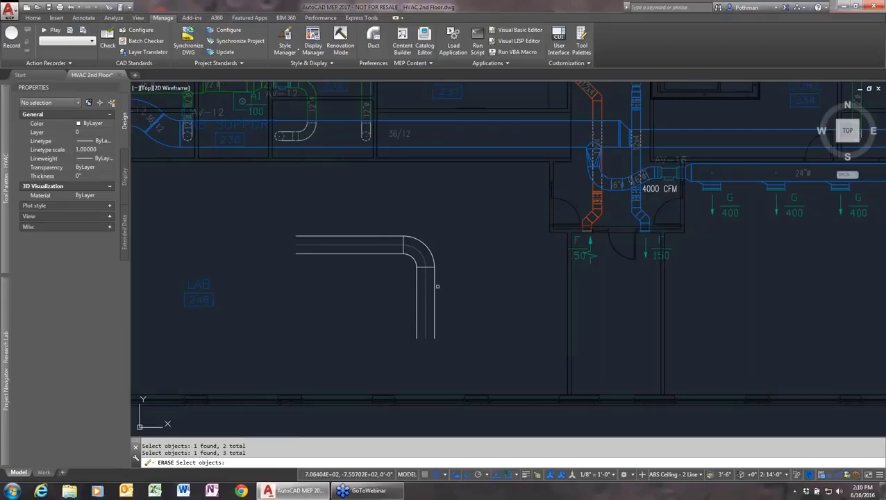
pyautogui.press('Return')
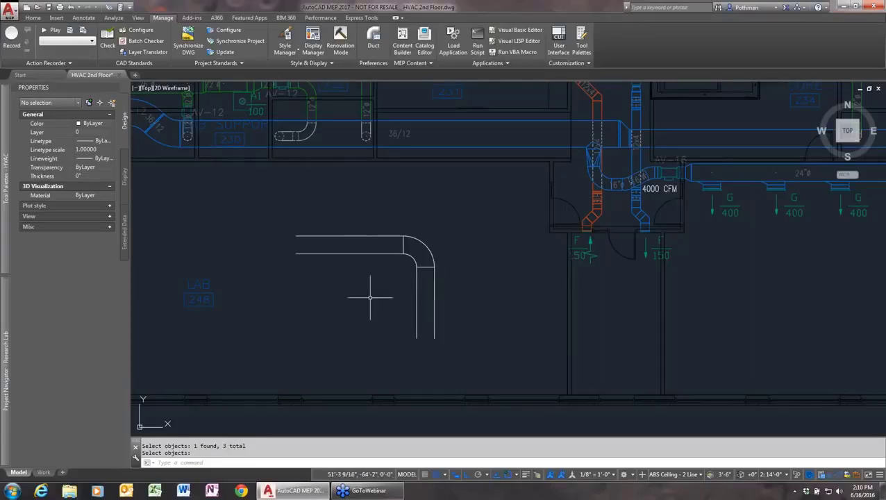
# Delete the whole line-drawn duct outline from Lab 248
pyautogui.click(474, 313)
pyautogui.click(357, 221)
pyautogui.press('Delete')
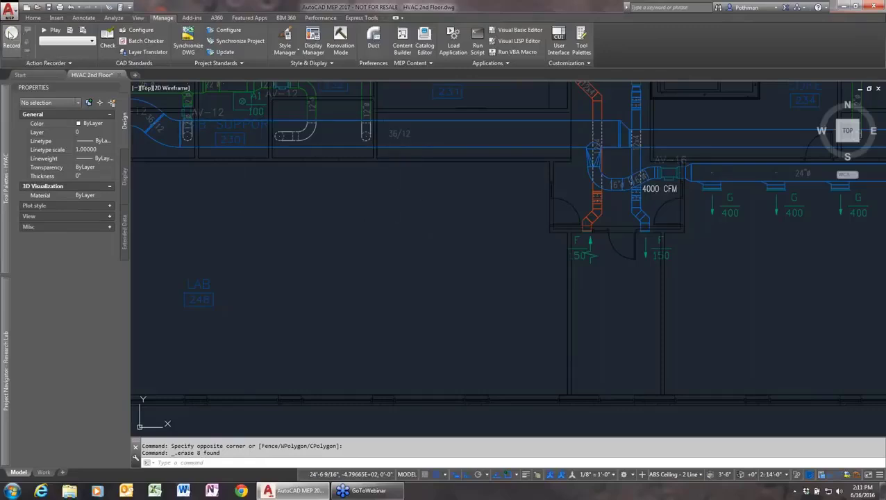
# Add a round 24-inch supply duct run in Lab 248 that goes right, down and right again, with automatic elbows
pyautogui.click(33, 18)
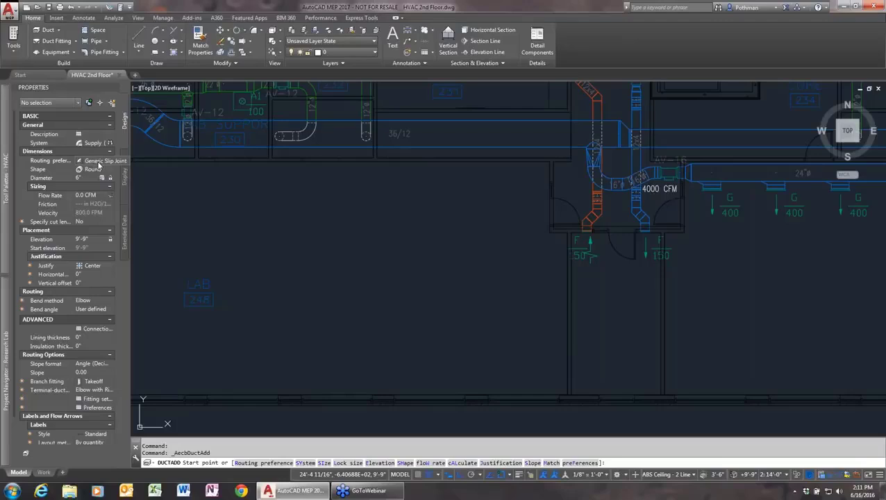
pyautogui.click(99, 161)
pyautogui.click(88, 178)
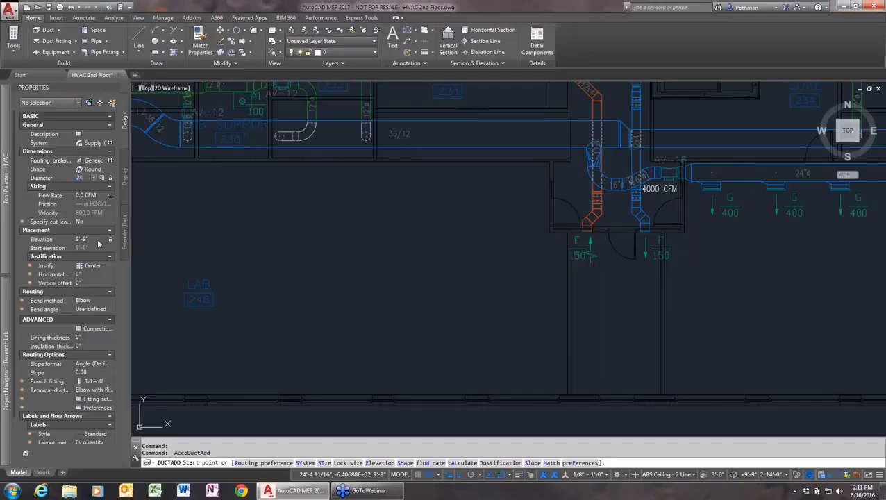
pyautogui.press('Return')
pyautogui.click(291, 264)
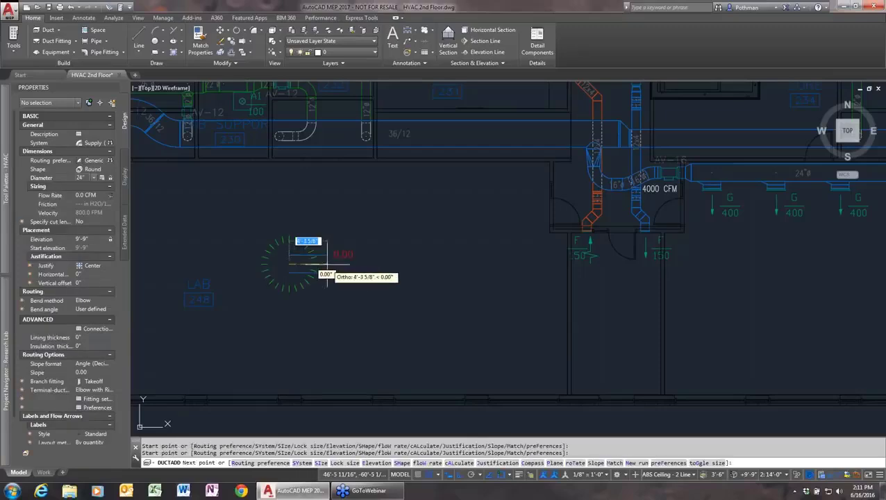
pyautogui.click(370, 264)
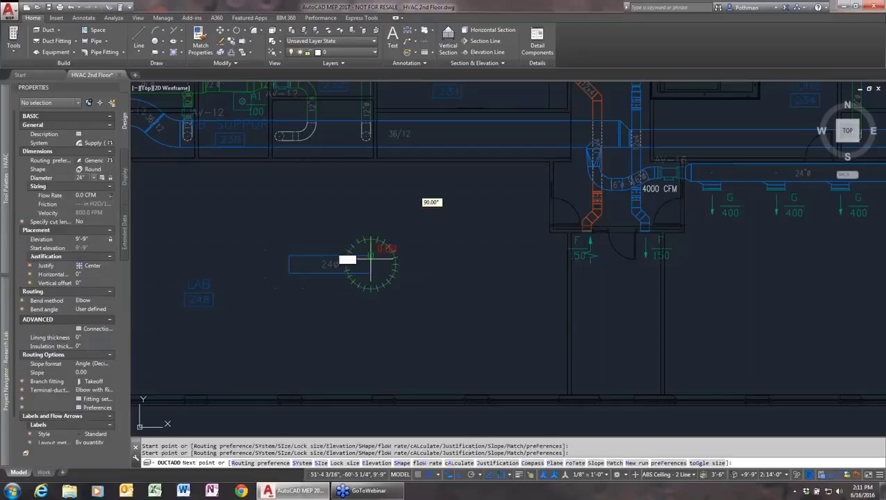
pyautogui.click(375, 345)
pyautogui.click(524, 345)
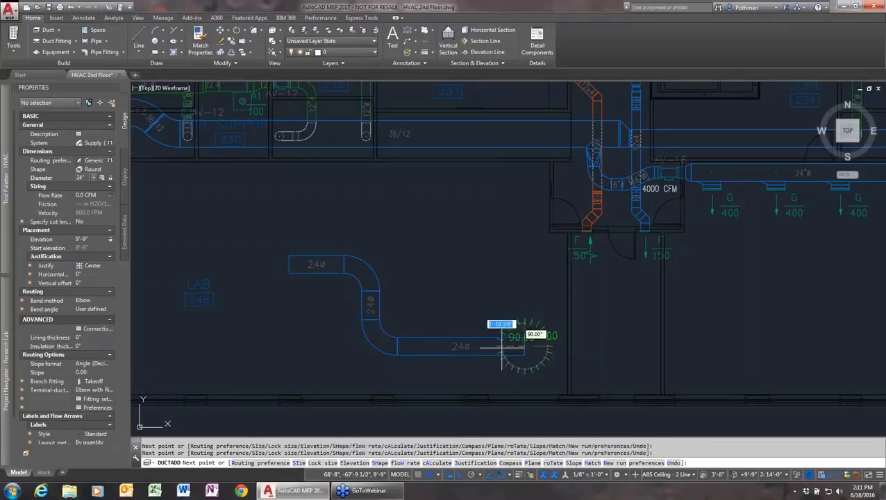
pyautogui.press('Return')
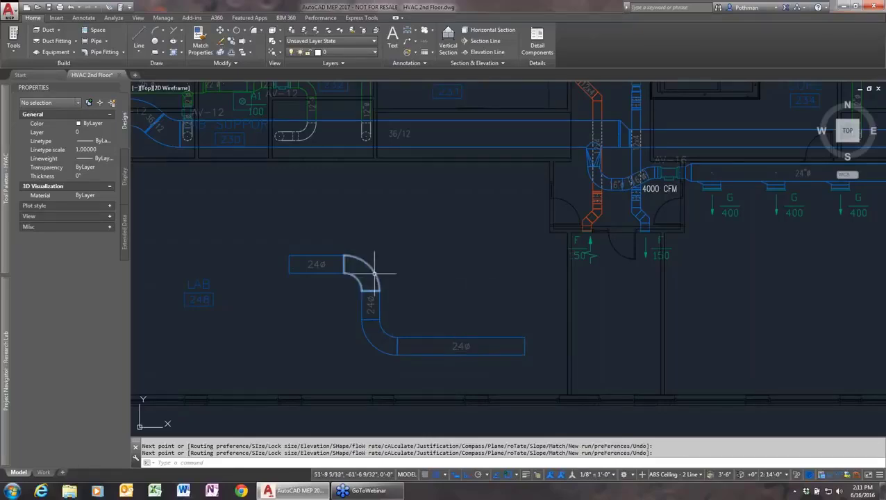
# Add a rectangular 24x12 supply duct run above the round one in Lab 248, going right, down and right again
pyautogui.click(45, 30)
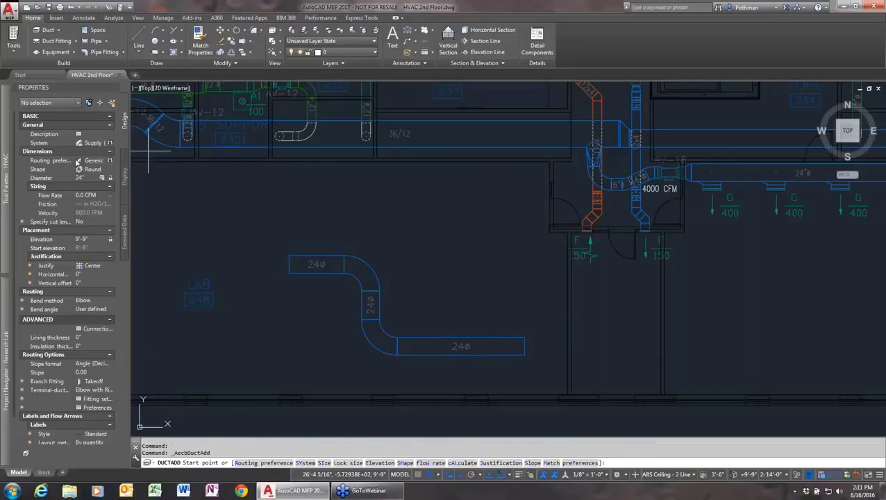
pyautogui.click(109, 171)
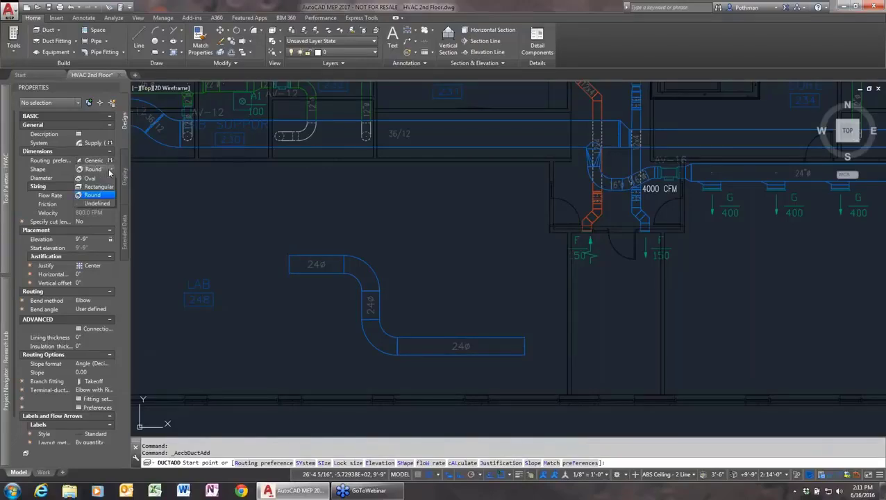
pyautogui.click(98, 186)
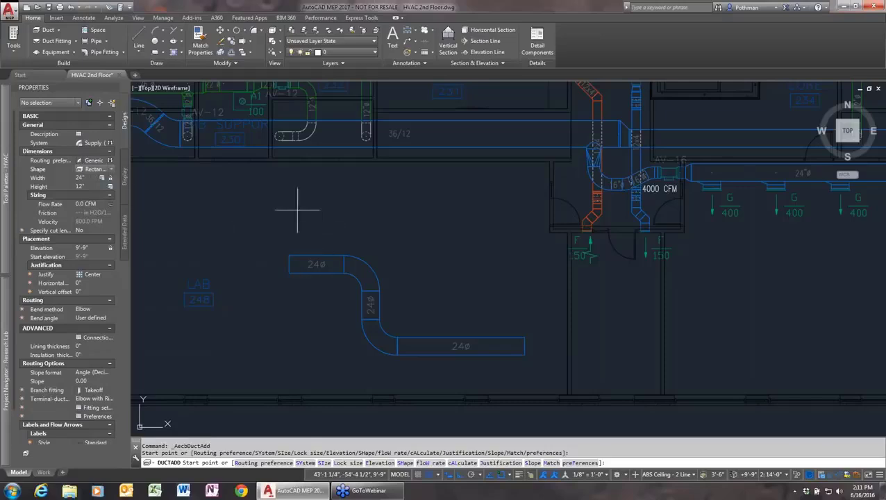
pyautogui.click(258, 215)
pyautogui.click(427, 215)
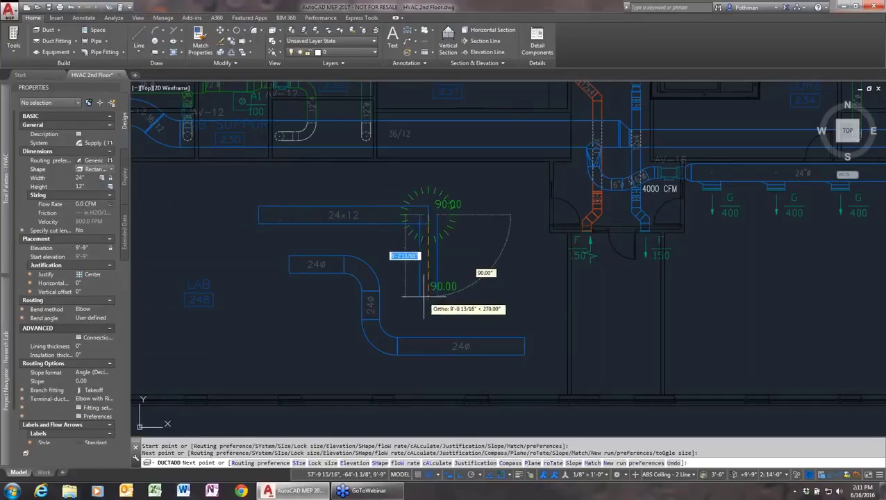
pyautogui.click(424, 297)
pyautogui.click(531, 297)
pyautogui.press('Return')
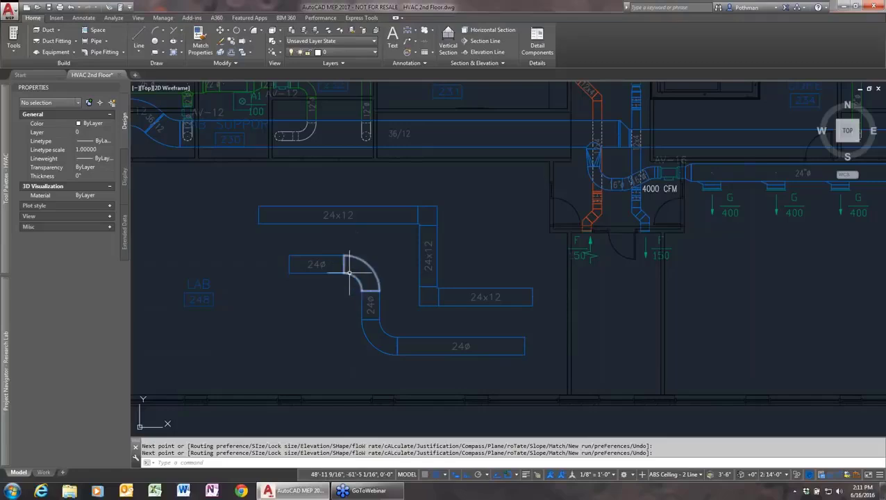
# Review the available round straight elbow parts in the Generic Slip Joint duct routing preferences
pyautogui.click(169, 20)
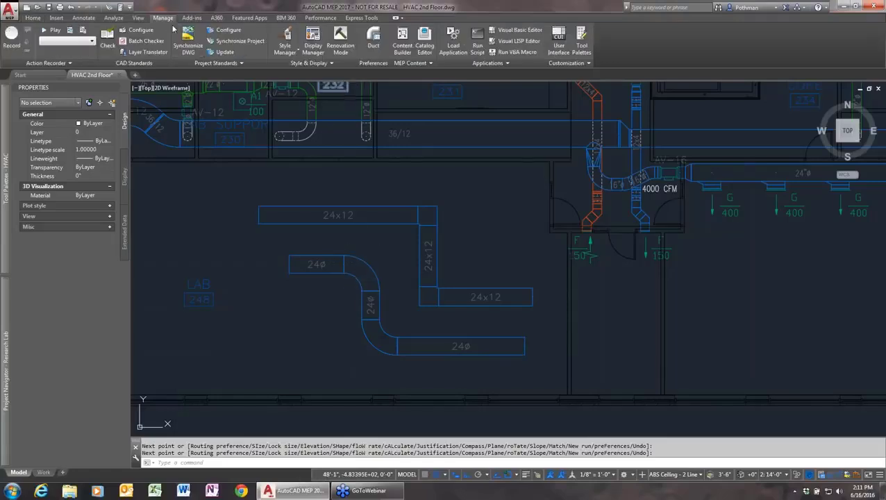
pyautogui.click(295, 52)
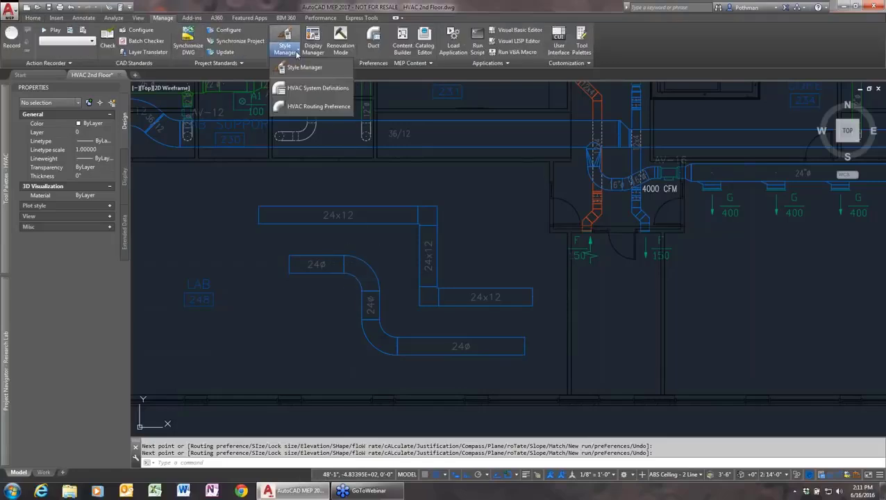
pyautogui.click(303, 107)
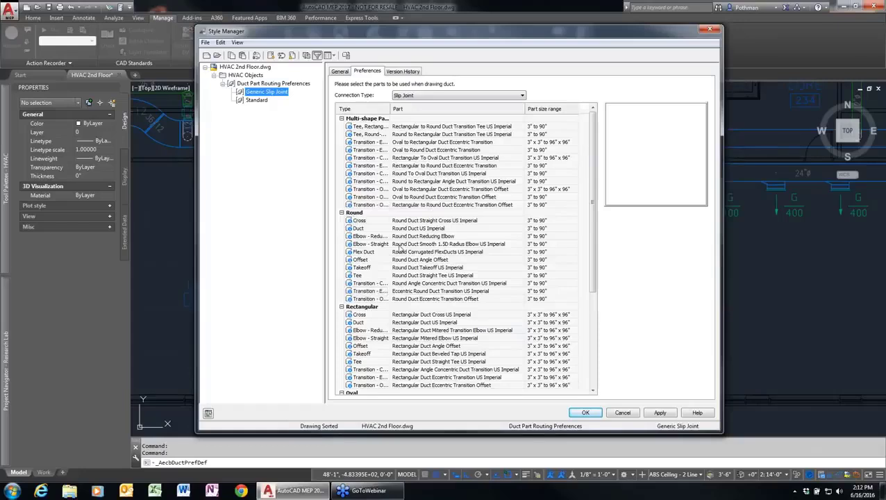
pyautogui.click(480, 243)
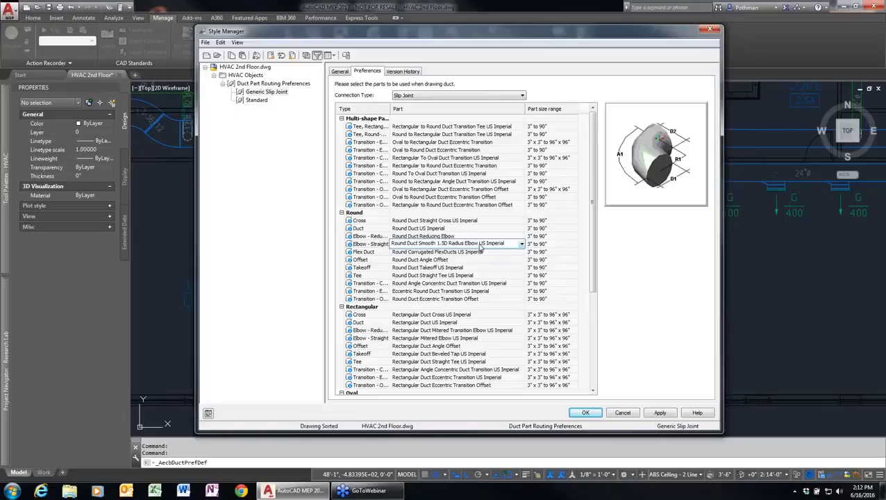
pyautogui.click(521, 244)
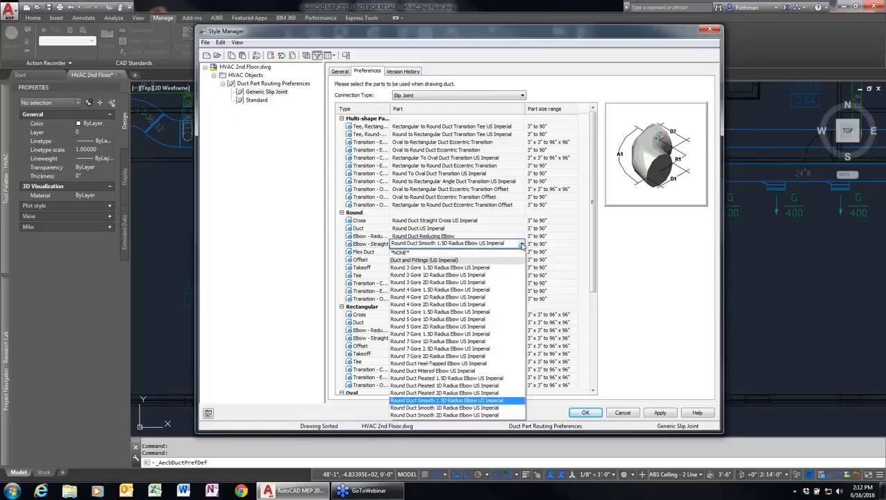
pyautogui.click(521, 246)
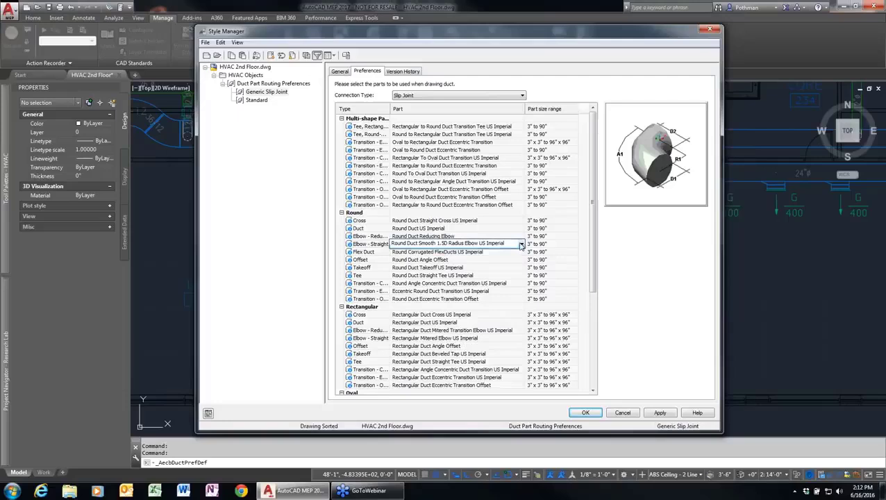
# Review the rectangular straight elbow alternatives, then close the routing preferences without changing anything
pyautogui.click(455, 339)
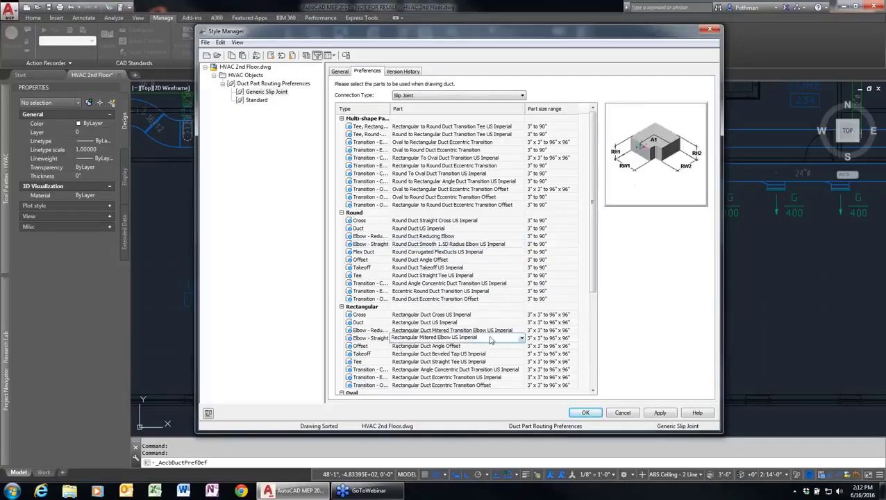
pyautogui.click(521, 337)
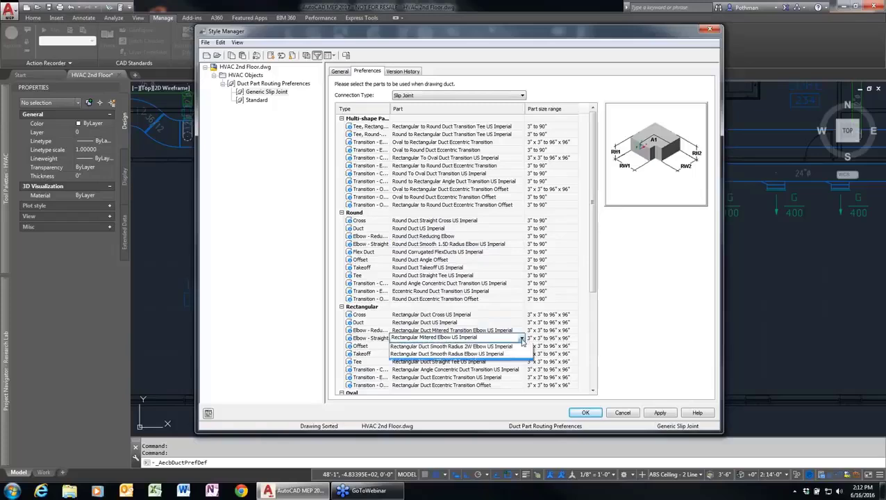
pyautogui.click(521, 339)
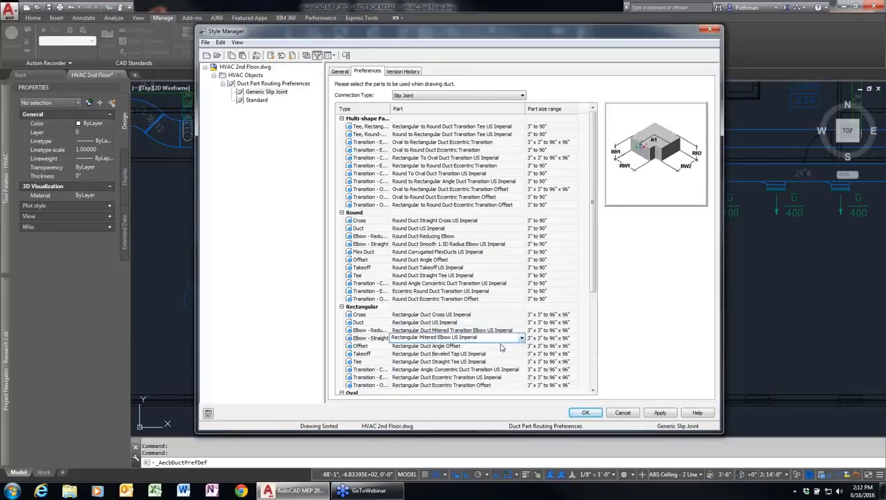
pyautogui.click(622, 412)
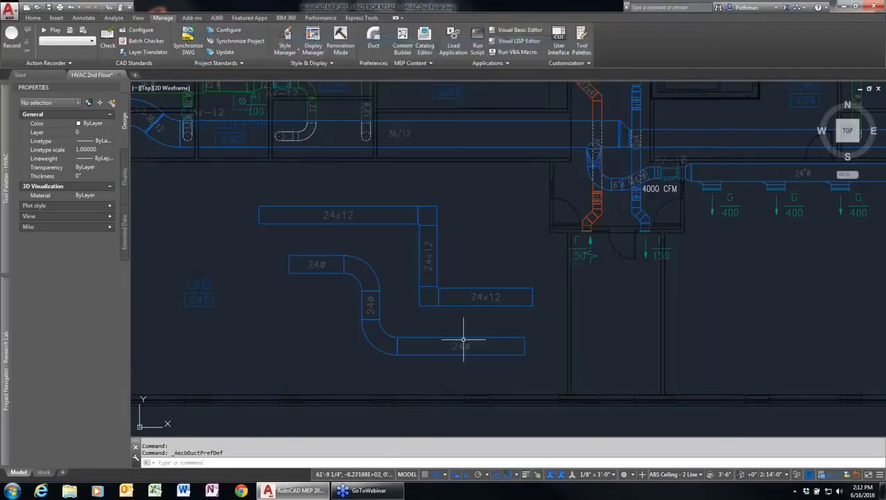
# Set the round run's lower horizontal duct to 20 inches diameter, using the 15 Deg Round Angle Concentric Duct Transition
pyautogui.click(460, 340)
pyautogui.scroll(-3, 434, 337)
pyautogui.scroll(1, 425, 343)
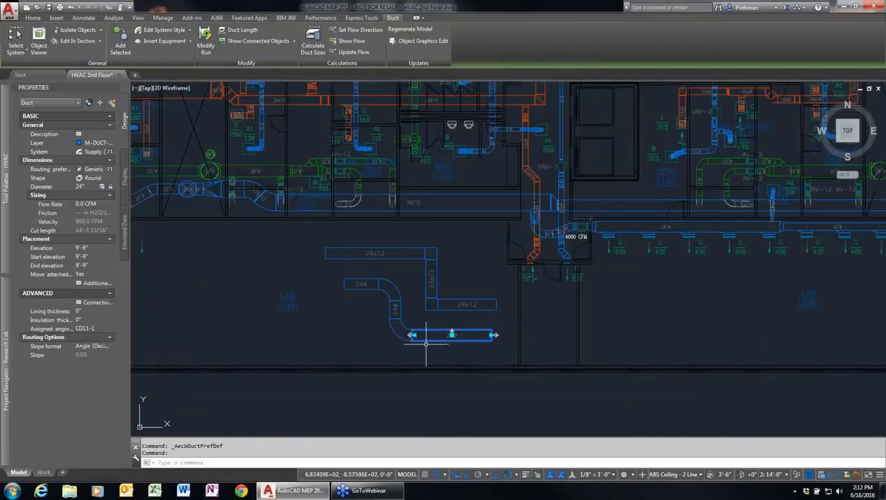
pyautogui.scroll(2, 426, 344)
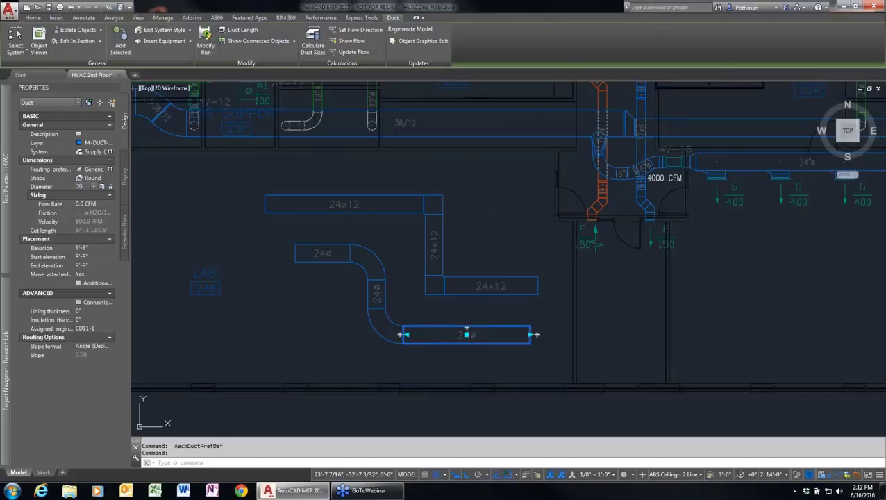
pyautogui.press('Return')
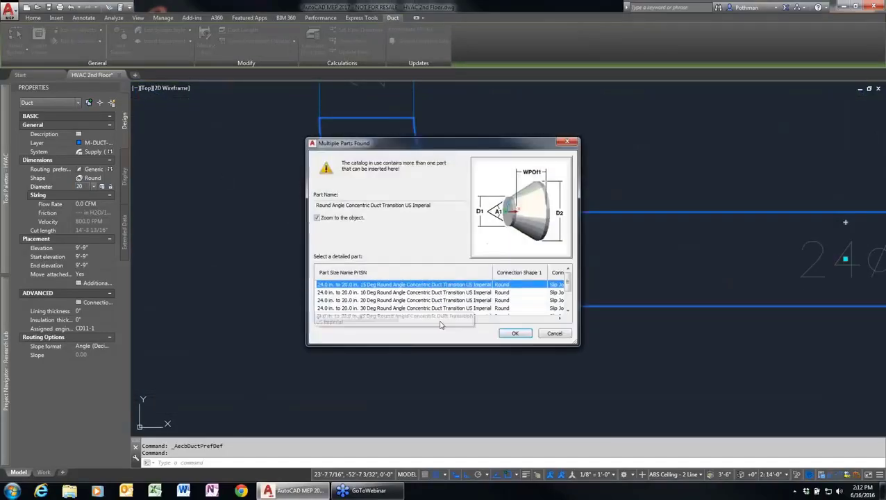
pyautogui.click(514, 333)
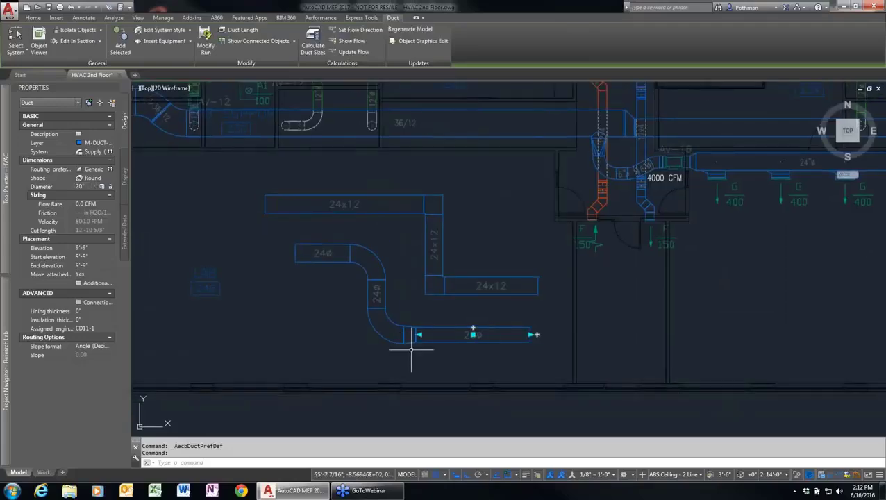
pyautogui.press('Escape')
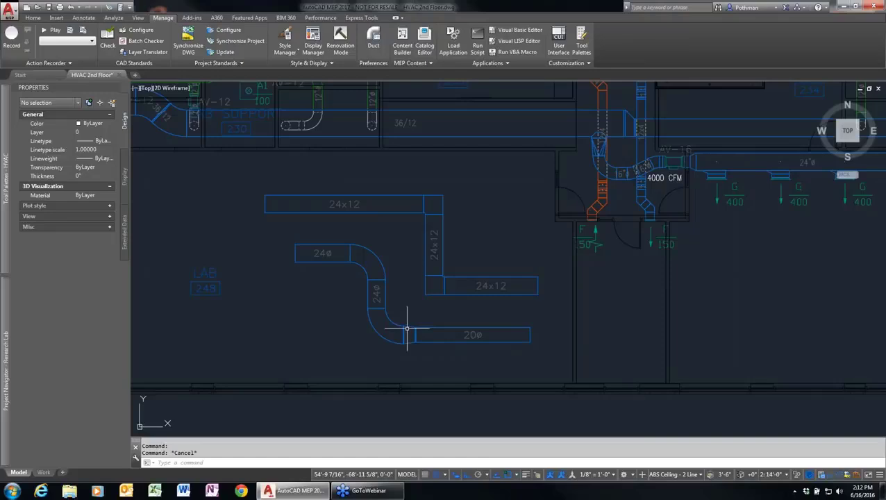
pyautogui.click(568, 373)
pyautogui.click(292, 187)
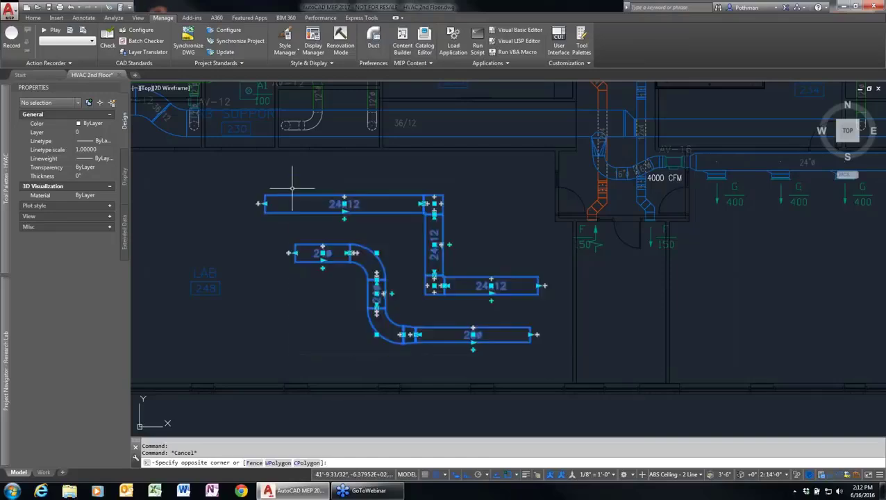
pyautogui.press('Escape')
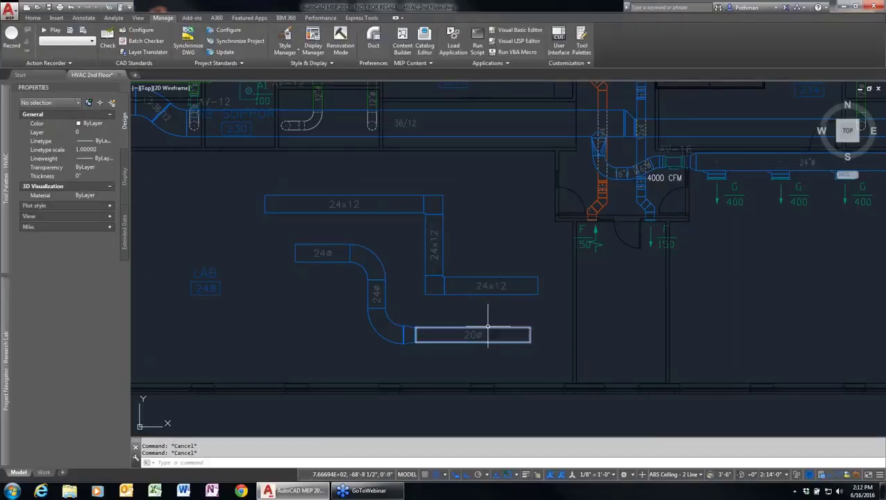
# Move the 20-inch duct down beyond the lab's lower wall and back up to just below its original position, keeping it connected
pyautogui.click(487, 328)
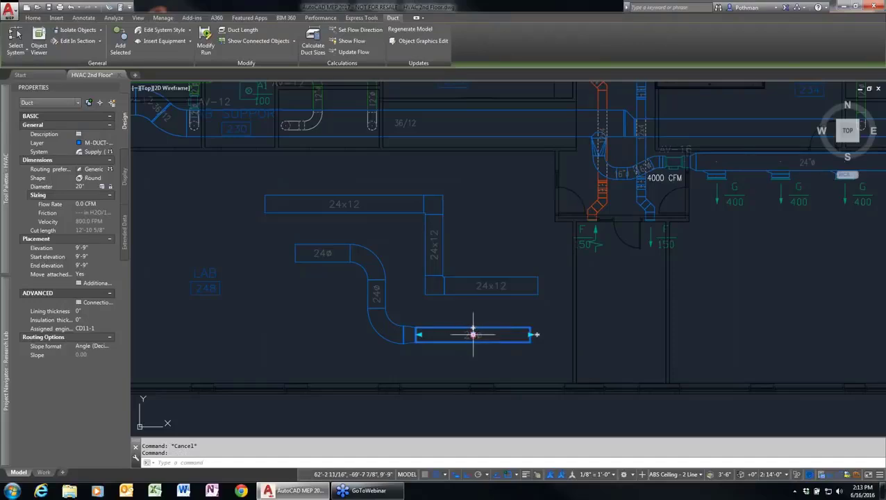
pyautogui.click(473, 335)
pyautogui.click(473, 414)
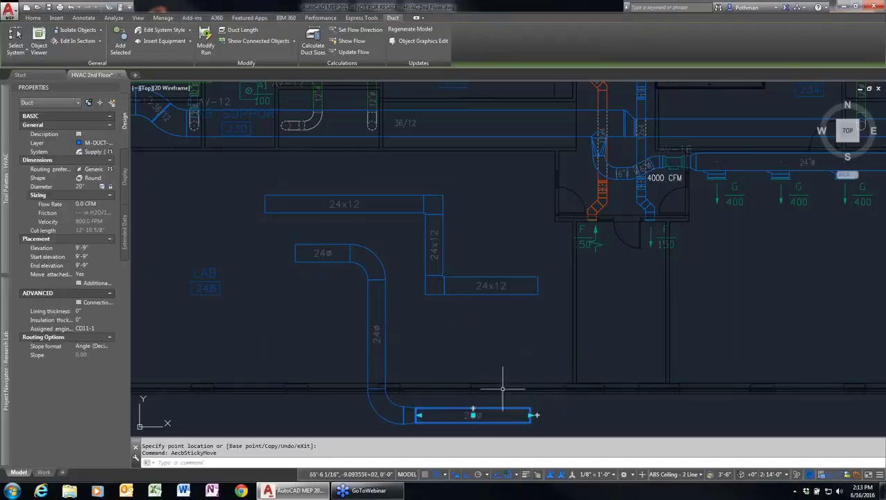
pyautogui.click(473, 414)
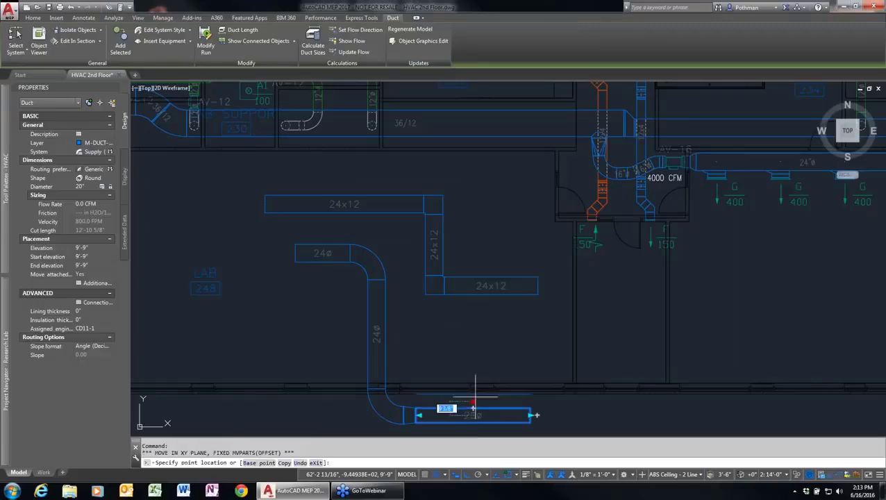
pyautogui.click(473, 340)
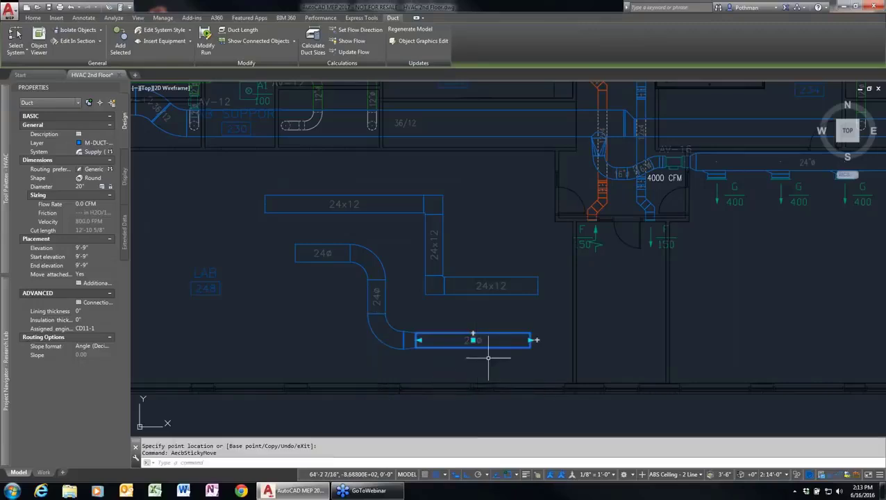
pyautogui.press('Escape')
# Continue the round duct run from the 20-inch duct's open end, going right, up and right past the corridor walls
pyautogui.click(529, 338)
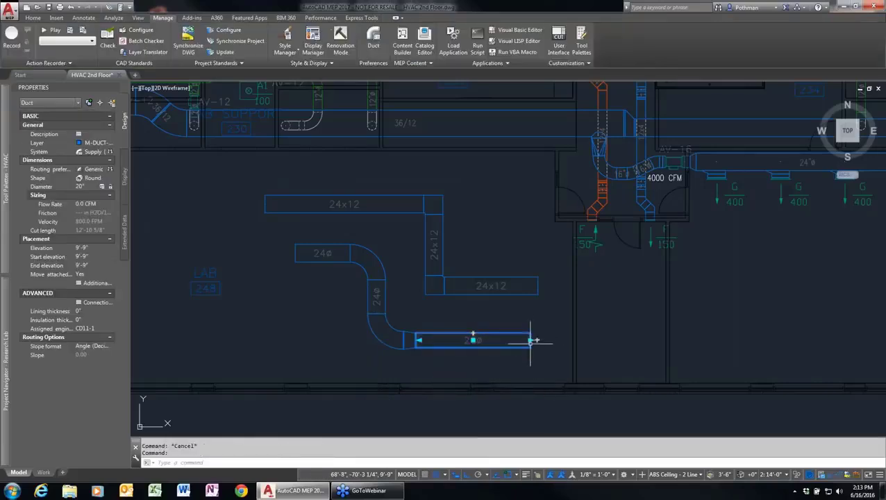
pyautogui.click(533, 339)
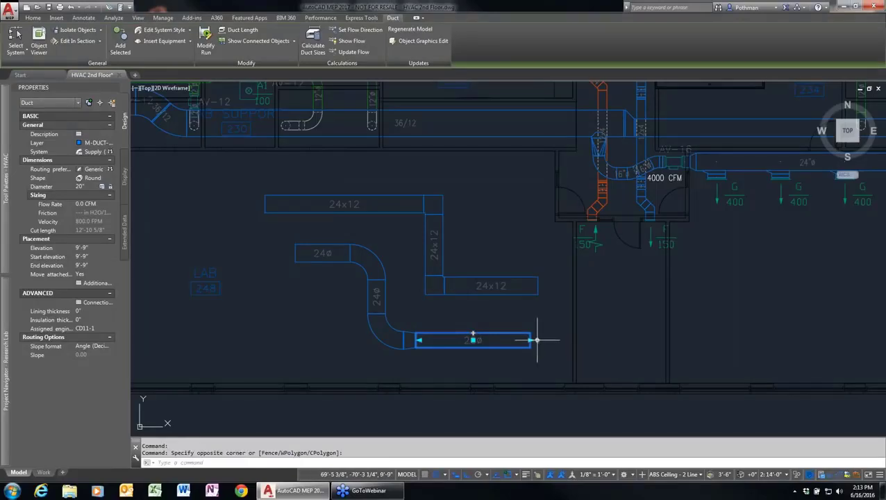
pyautogui.click(537, 339)
pyautogui.click(628, 341)
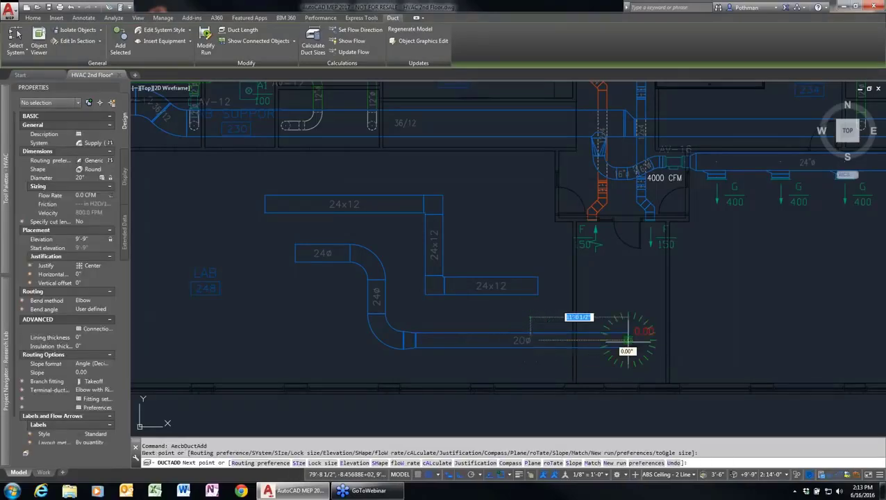
pyautogui.click(628, 282)
pyautogui.click(736, 282)
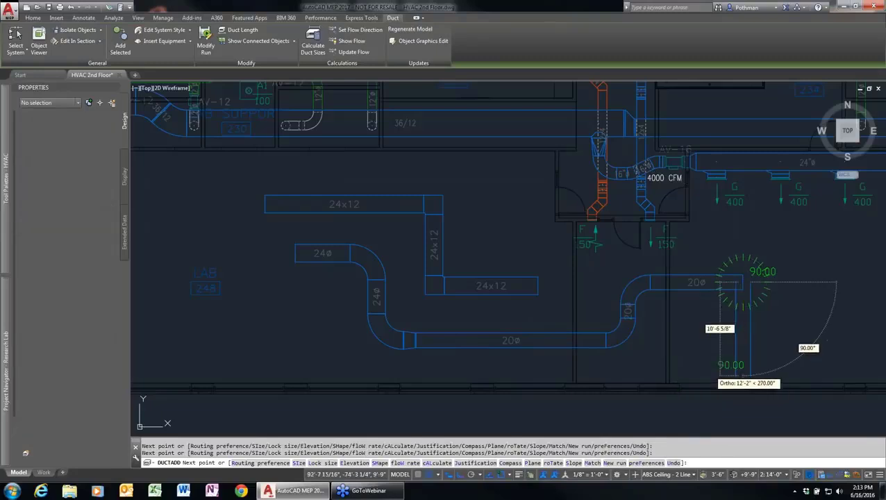
pyautogui.press('Escape')
# Erase both the round and the rectangular duct runs, including the added extension, from Lab 248 and the adjoining rooms
pyautogui.write('e')
pyautogui.press('Return')
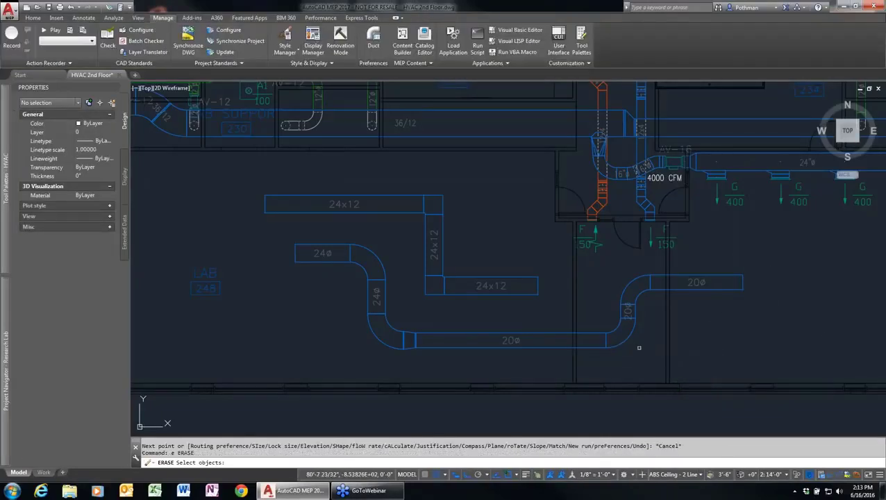
pyautogui.click(653, 356)
pyautogui.click(587, 261)
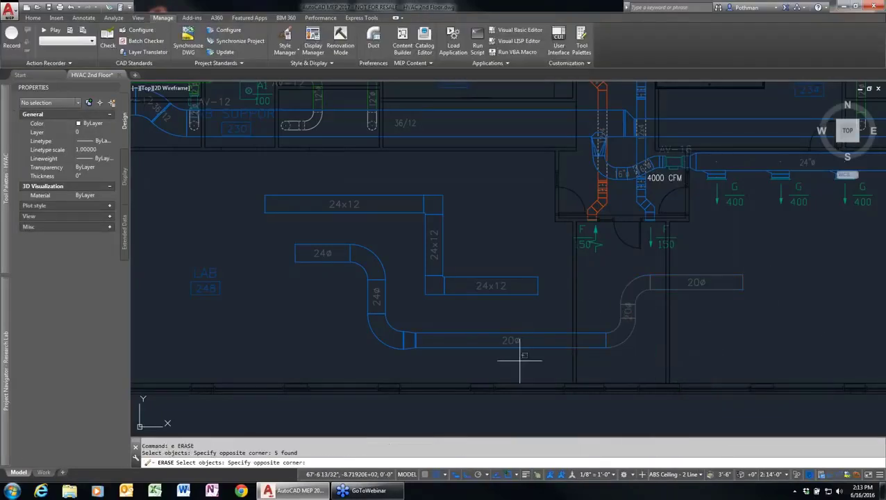
pyautogui.click(316, 204)
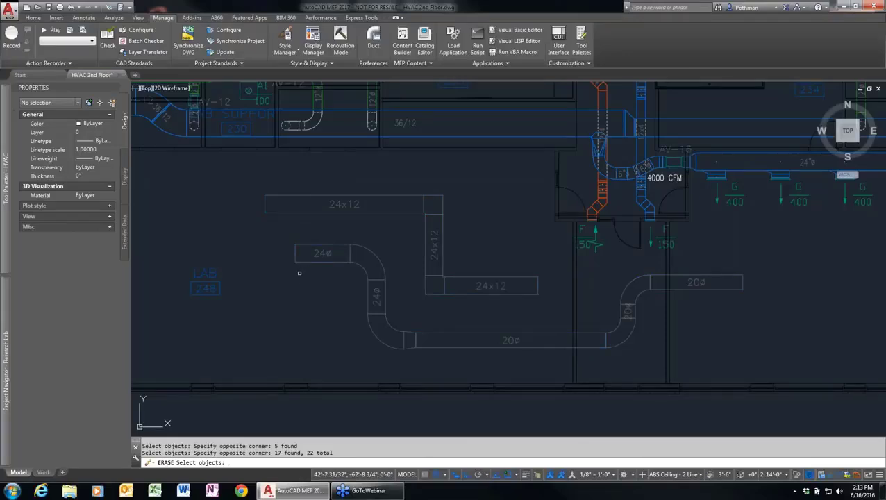
pyautogui.press('Return')
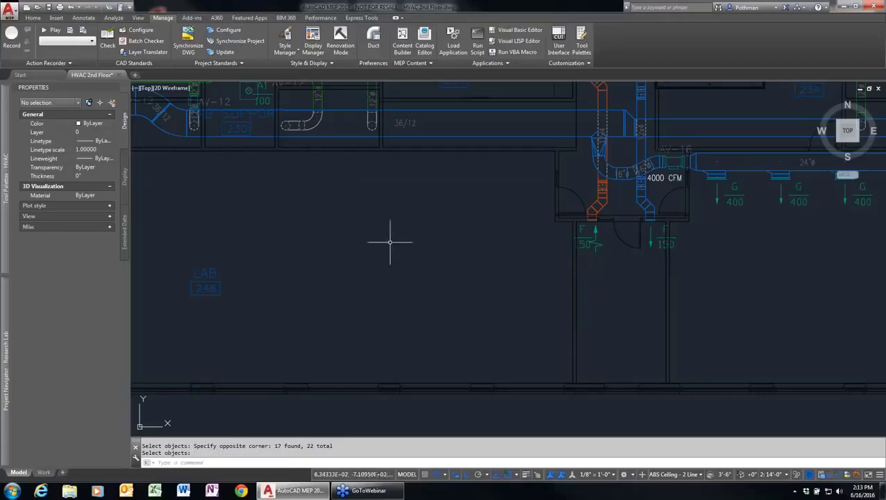
pyautogui.moveTo(461, 180); pyautogui.dragTo(445, 270, button='middle')
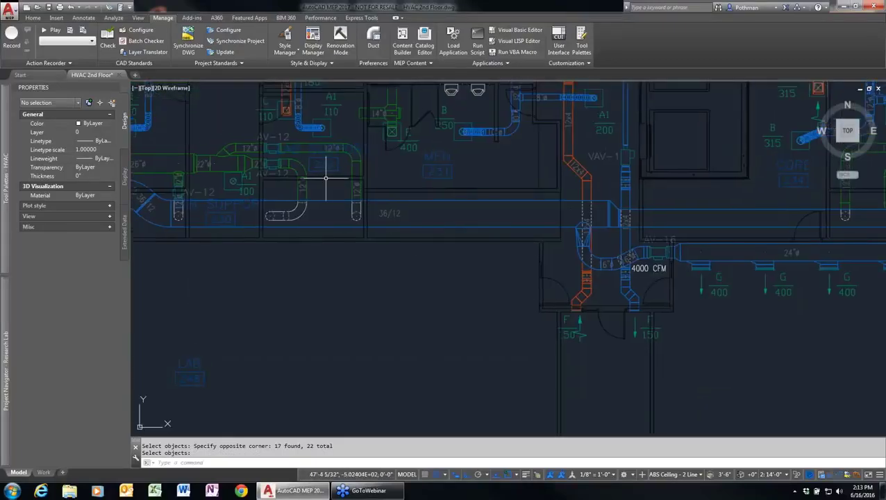
# Draw a matching 12-inch round exhaust duct run with Add Selected, about 17 feet right through Lab 248, continuing up into Men 231
pyautogui.click(354, 168)
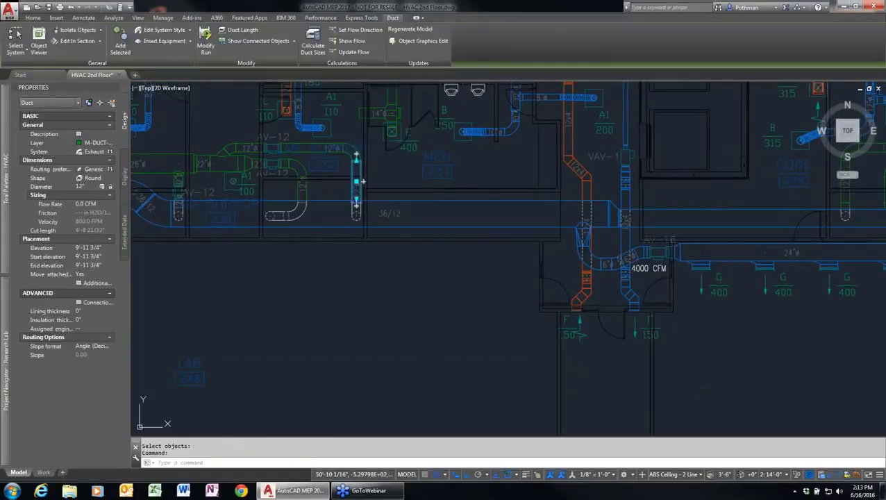
pyautogui.rightClick(389, 277)
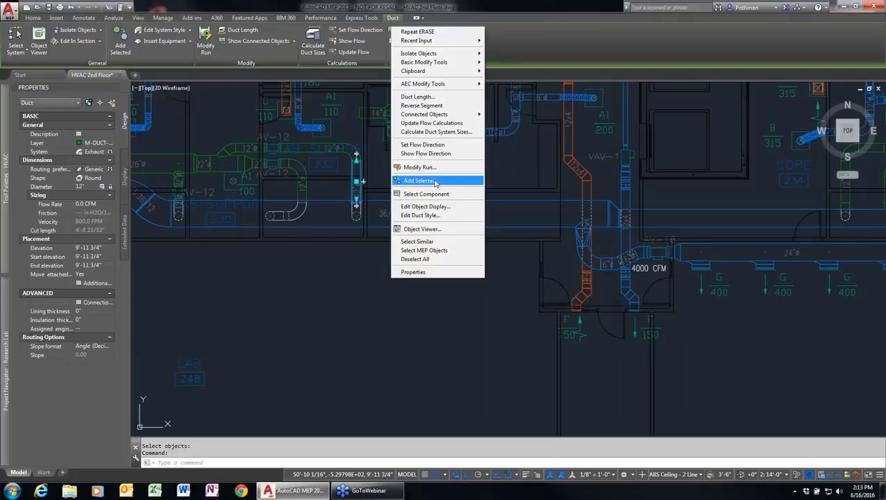
pyautogui.click(435, 182)
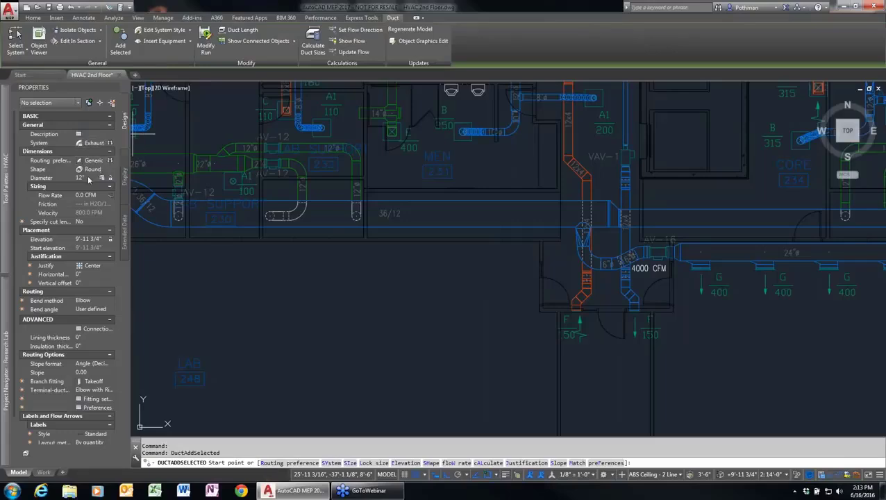
pyautogui.click(331, 313)
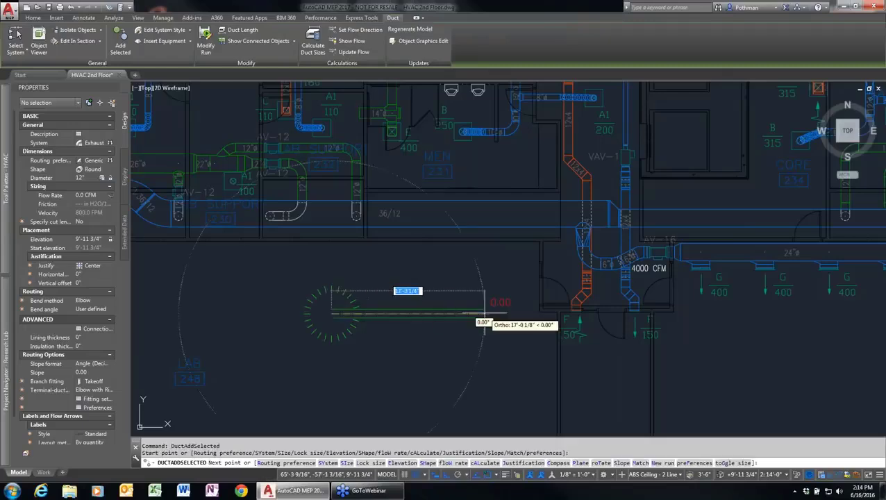
pyautogui.click(483, 313)
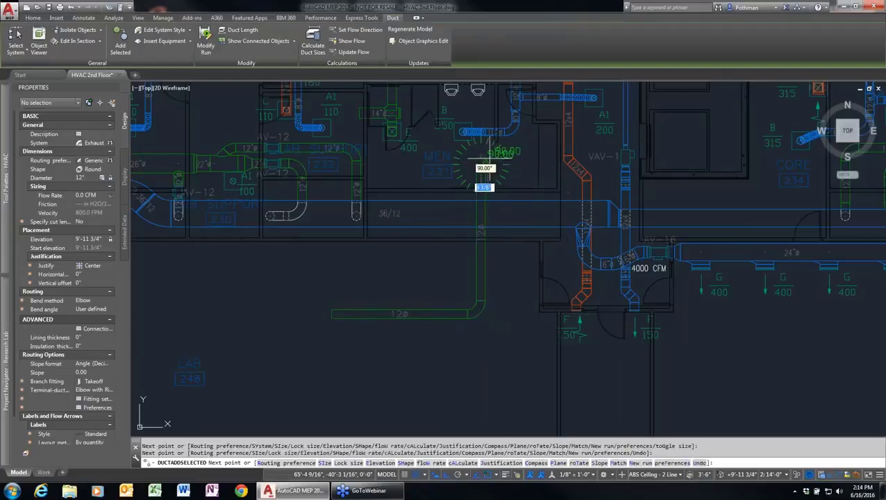
pyautogui.press('Return')
# Shorten the new vertical duct's upper end to about 10'-1" inside the 36/12 duct, and stretch it back into Men 231 to about 14'-3"
pyautogui.scroll(6, 492, 233)
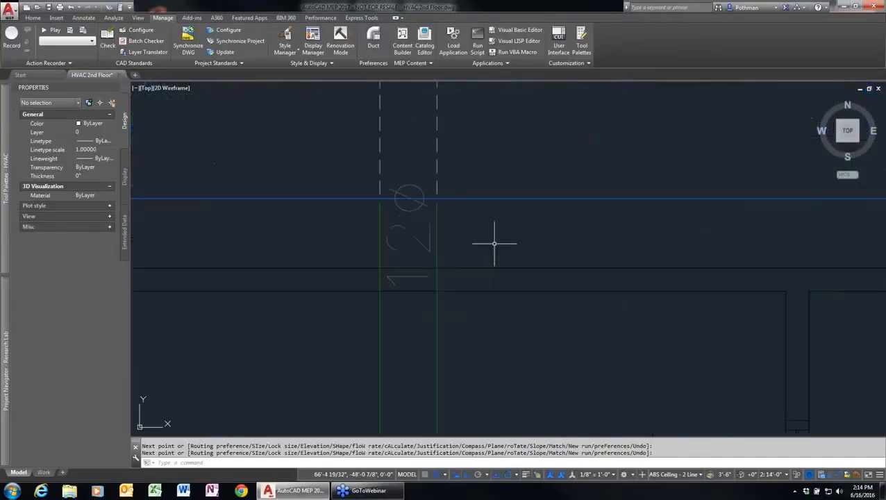
pyautogui.scroll(2, 495, 245)
pyautogui.scroll(-2, 490, 261)
pyautogui.moveTo(481, 251); pyautogui.dragTo(490, 357, button='middle')
pyautogui.scroll(-2, 495, 395)
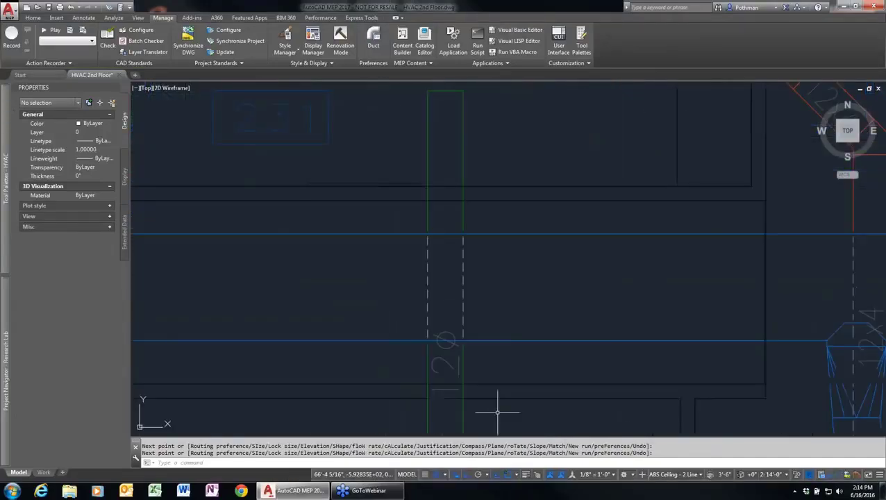
pyautogui.click(476, 272)
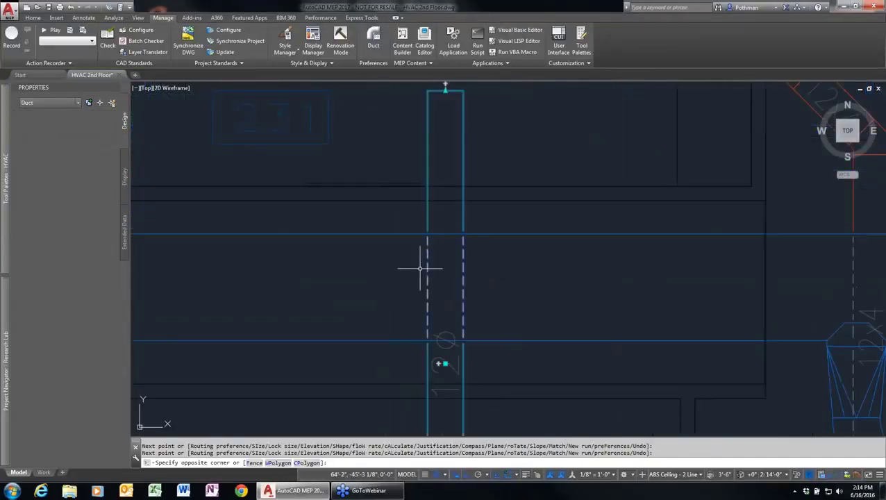
pyautogui.click(419, 268)
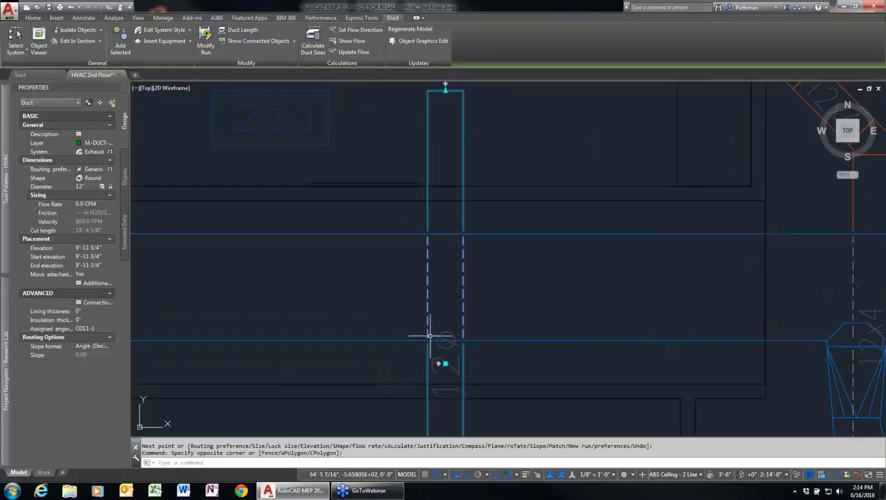
pyautogui.scroll(-1, 449, 317)
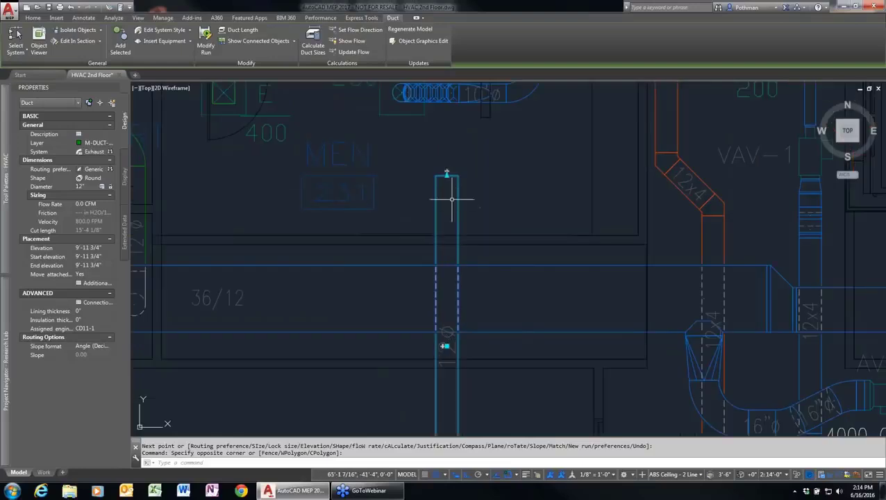
pyautogui.click(447, 173)
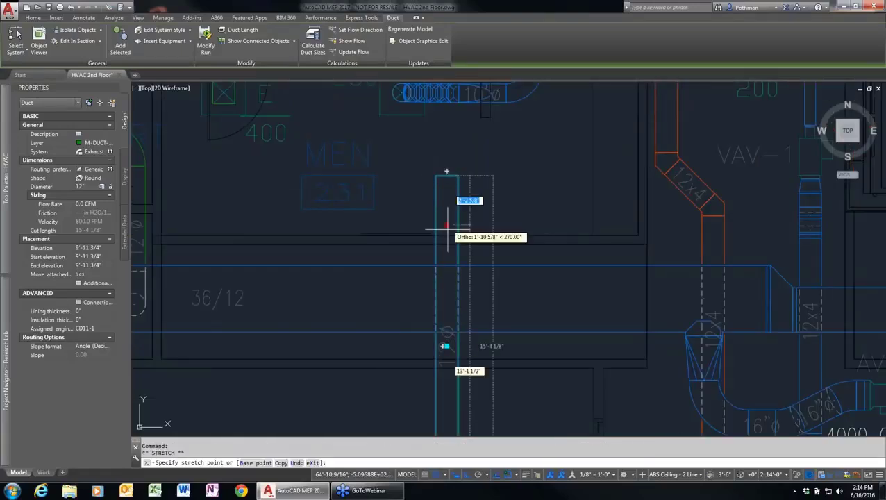
pyautogui.click(437, 290)
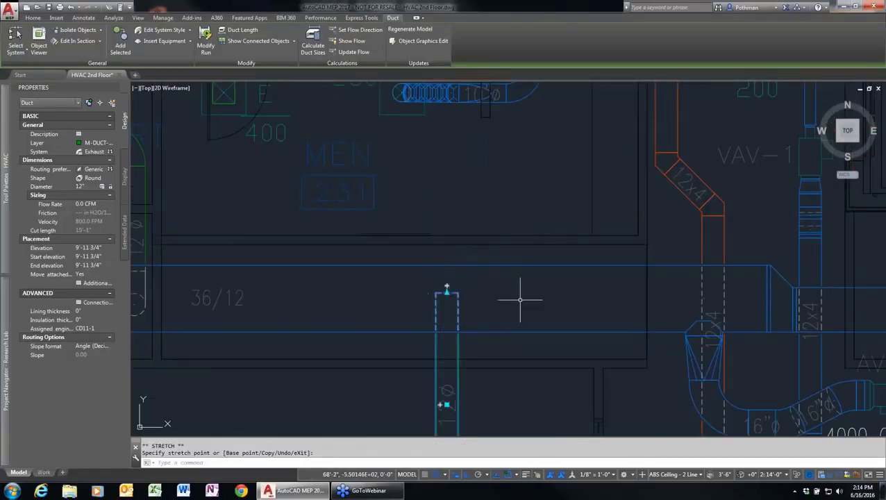
pyautogui.click(446, 290)
pyautogui.click(445, 197)
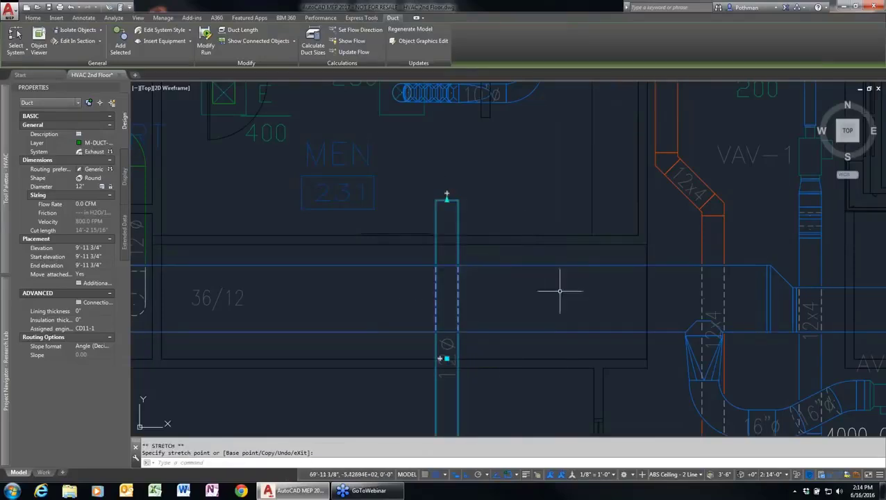
# Move the vertical 12-inch duct about 7 feet right and back to roughly its original position, keeping it connected to the horizontal duct
pyautogui.scroll(-2, 521, 366)
pyautogui.moveTo(522, 369); pyautogui.dragTo(511, 232, button='middle')
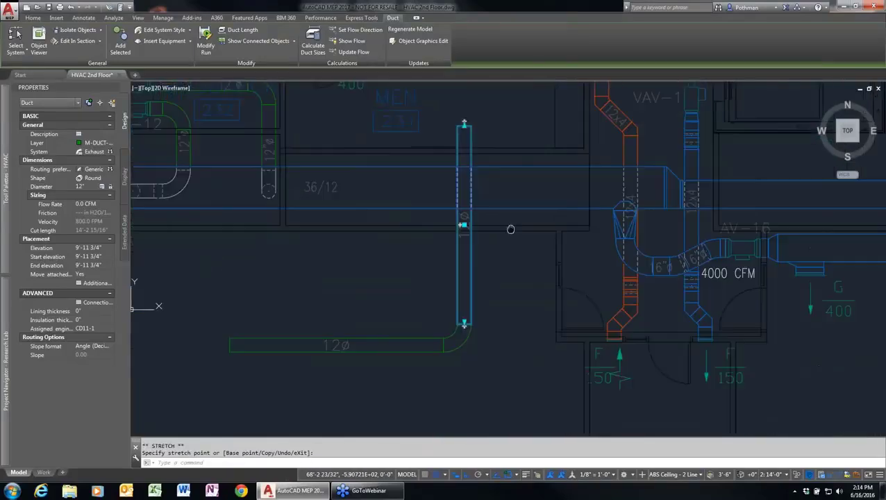
pyautogui.click(463, 224)
pyautogui.click(561, 224)
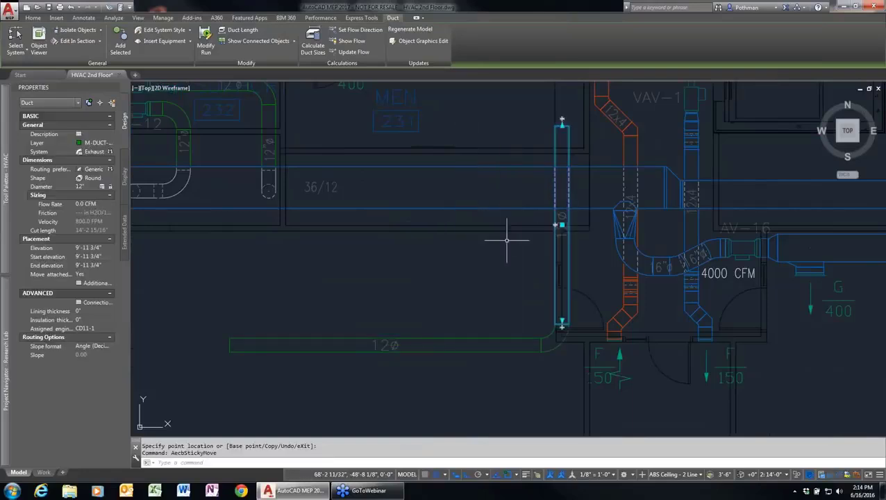
pyautogui.click(561, 224)
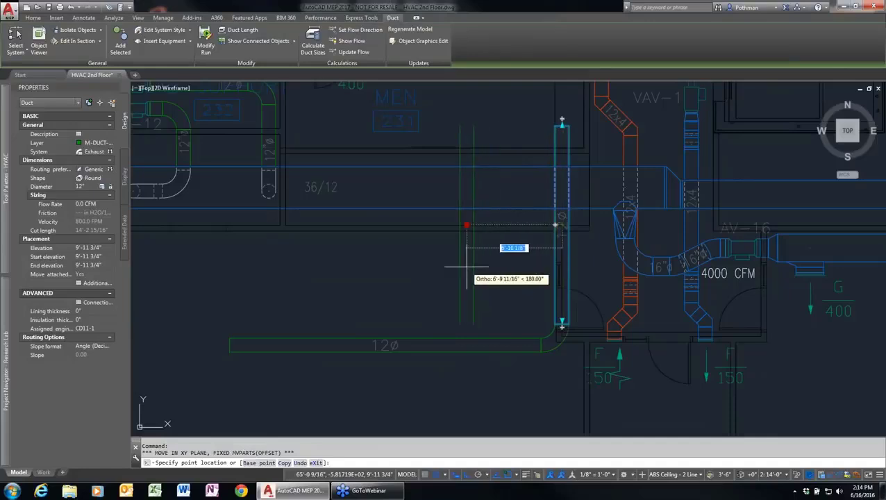
pyautogui.click(464, 236)
pyautogui.press('Escape')
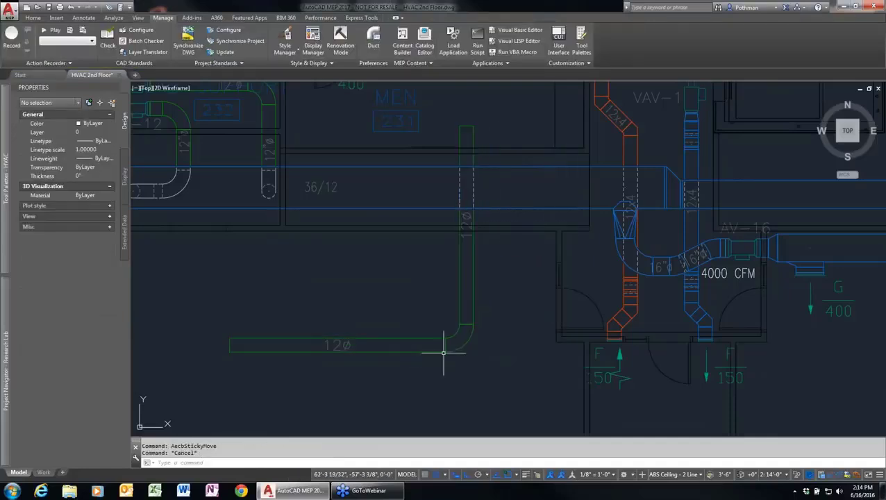
# Erase the new 12-inch duct run, including both ducts and the elbow
pyautogui.click(506, 366)
pyautogui.click(381, 280)
pyautogui.press('Delete')
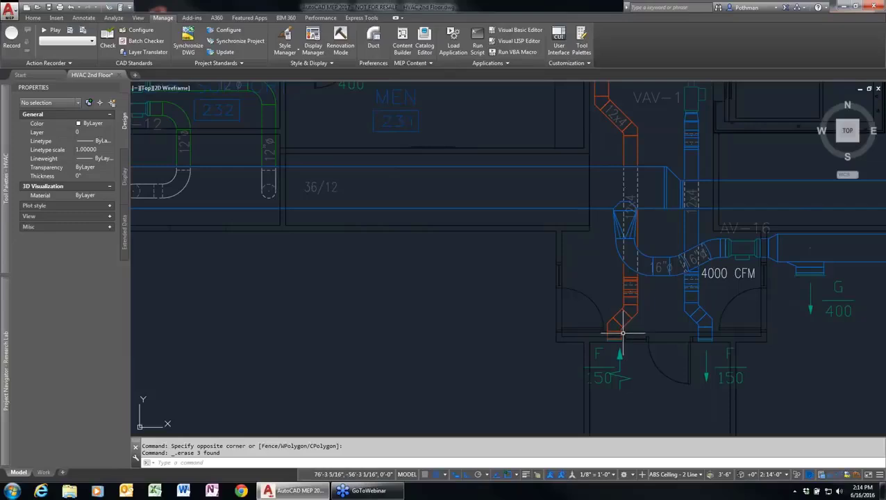
# Start adding a 24 x 24 Inch Square Plaque Face Ceiling Diffuser as a multi-view part from the HVAC equipment tools
pyautogui.moveTo(365, 326); pyautogui.dragTo(498, 326, button='middle')
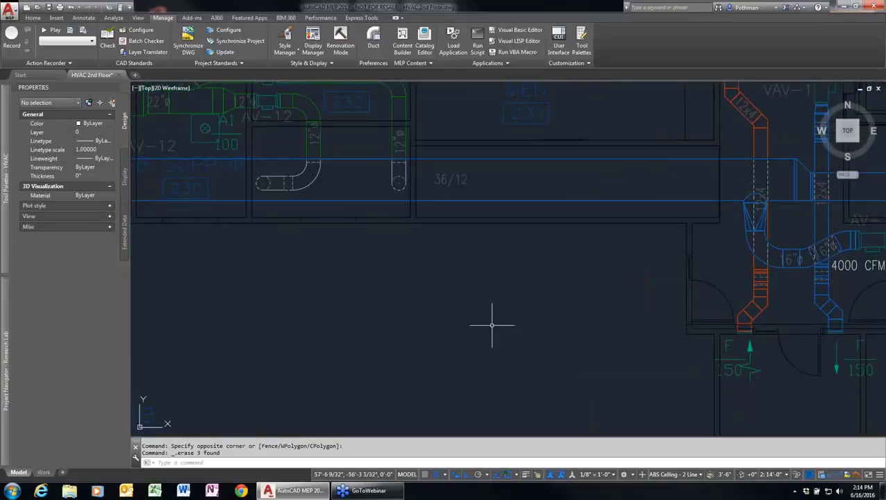
pyautogui.click(29, 19)
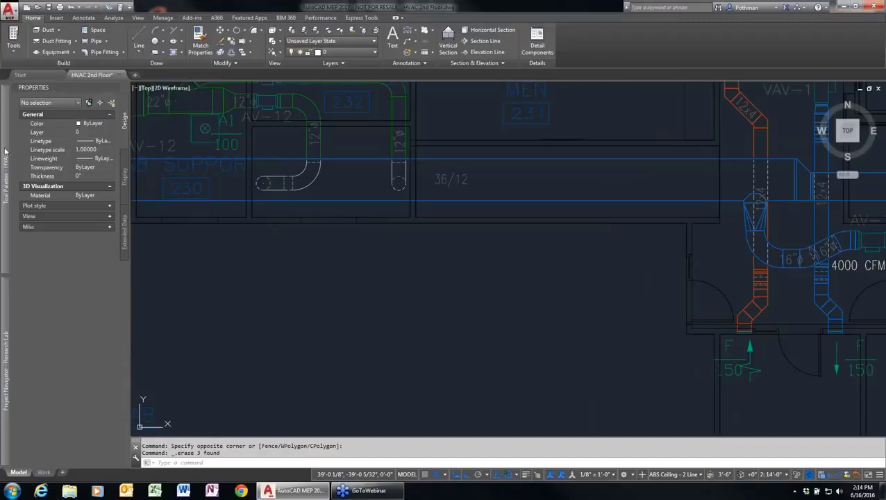
pyautogui.moveTo(6, 150)
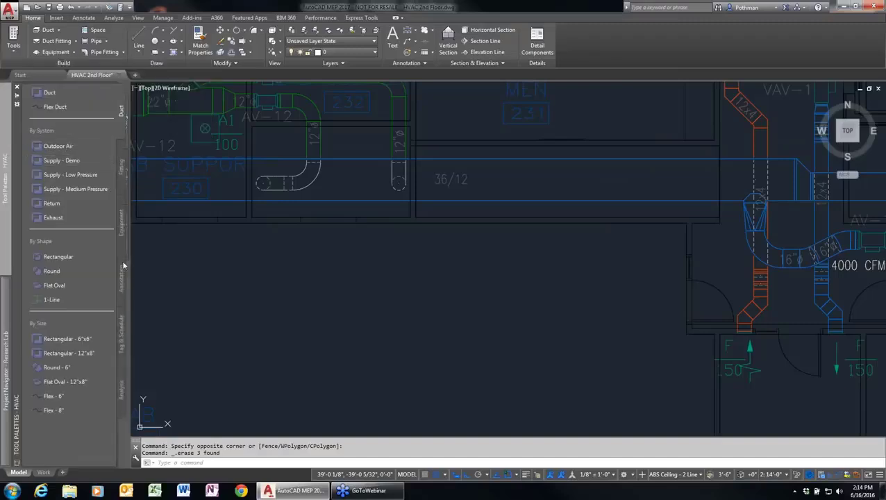
pyautogui.click(122, 227)
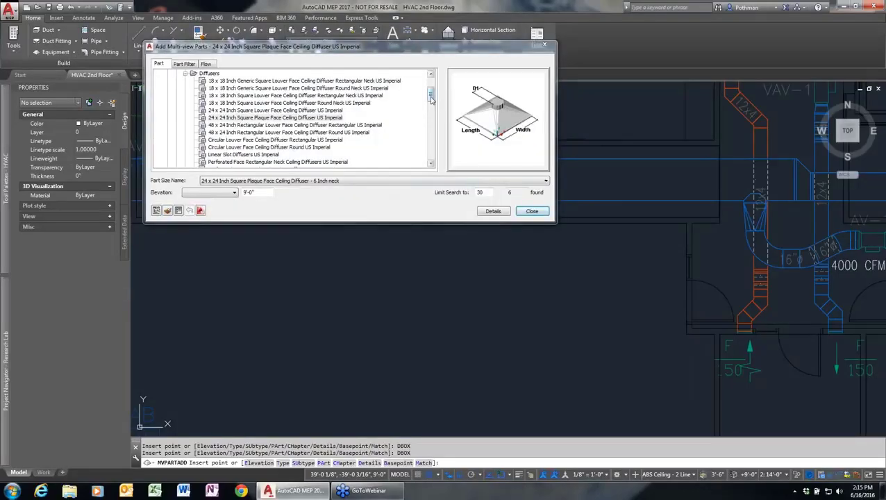
# Preview the 1600-2000 kW Diesel Emergency Power Generator among the Electrical multi-view parts
pyautogui.moveTo(430, 99); pyautogui.dragTo(430, 82)
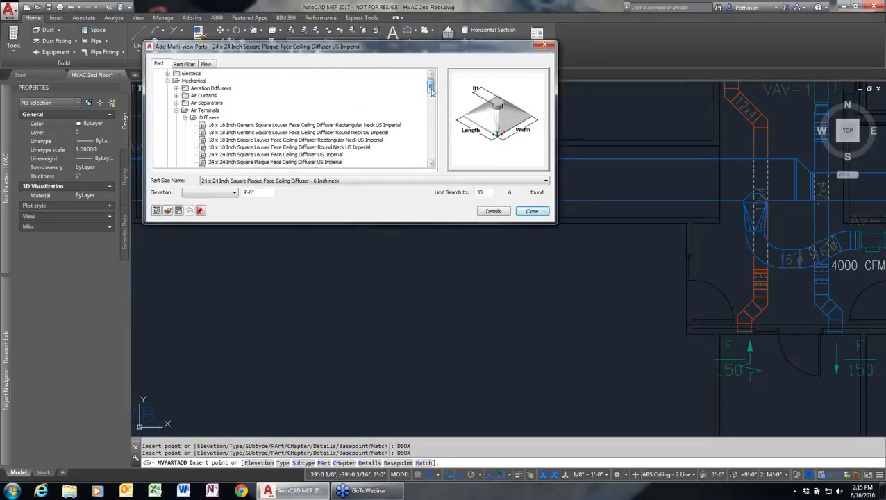
pyautogui.click(168, 74)
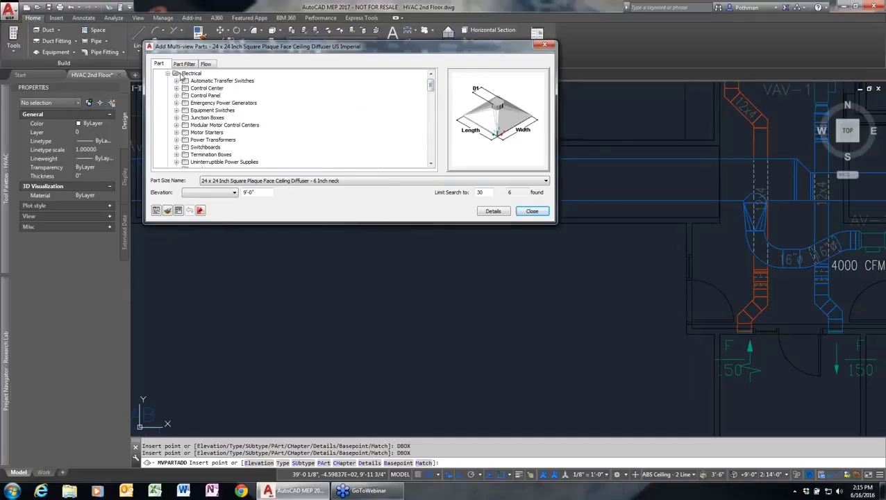
pyautogui.click(202, 103)
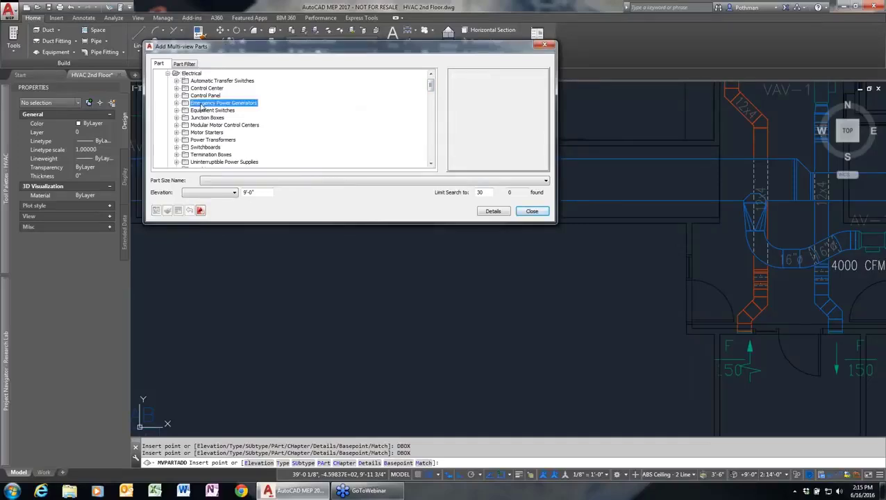
pyautogui.click(176, 103)
pyautogui.click(267, 110)
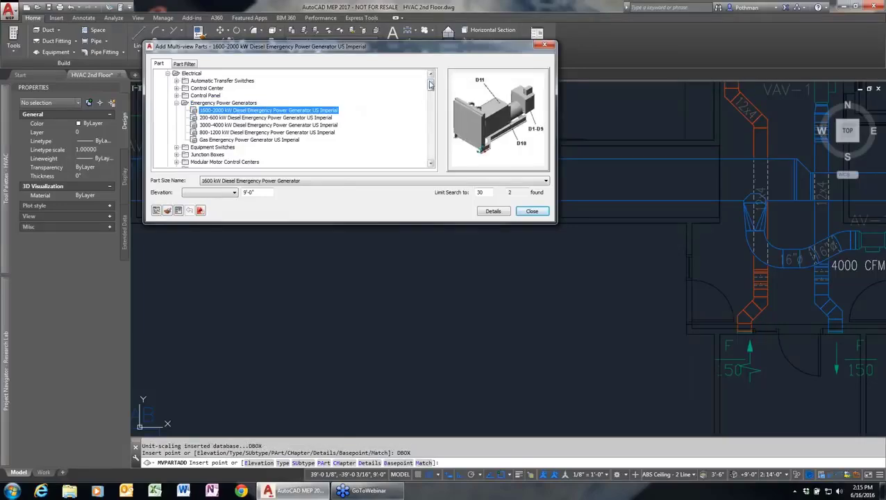
# Browse the Mechanical multi-view part categories from Air Terminals to VAV Units, and select the Butterfly Valves category under Valves
pyautogui.moveTo(430, 84); pyautogui.dragTo(430, 102)
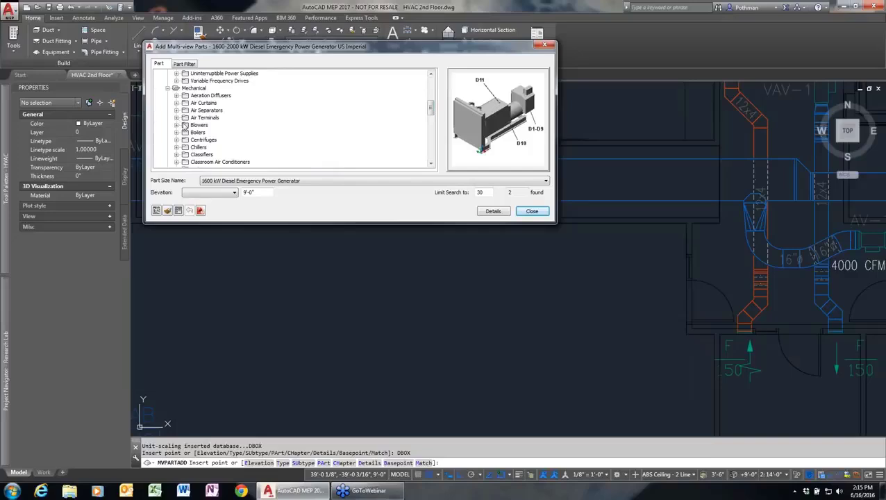
pyautogui.scroll(-1, 208, 114)
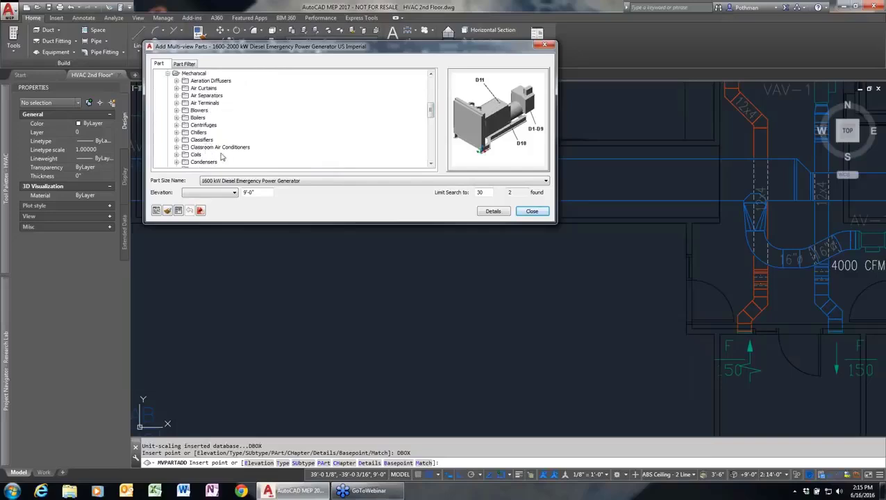
pyautogui.scroll(-4, 236, 154)
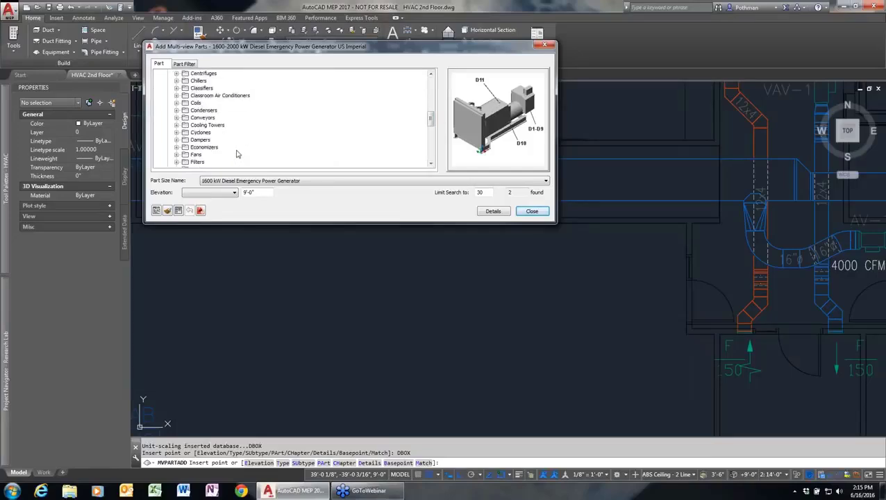
pyautogui.scroll(-1, 236, 153)
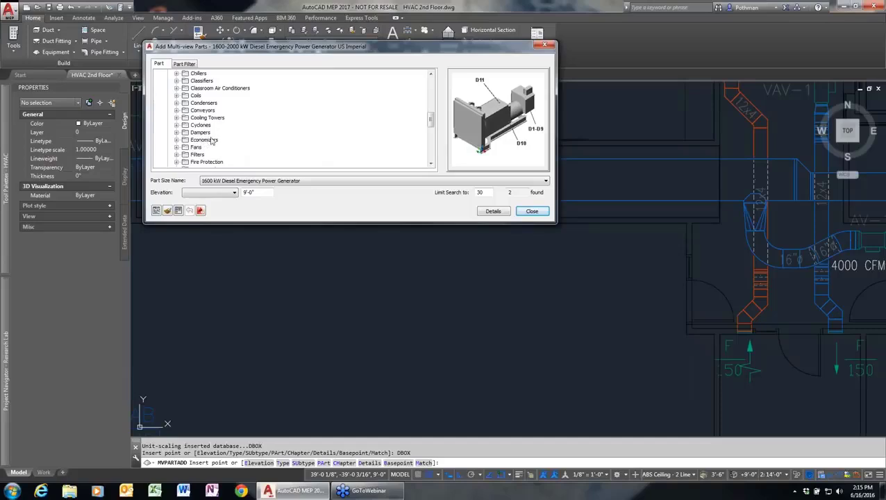
pyautogui.scroll(-5, 212, 142)
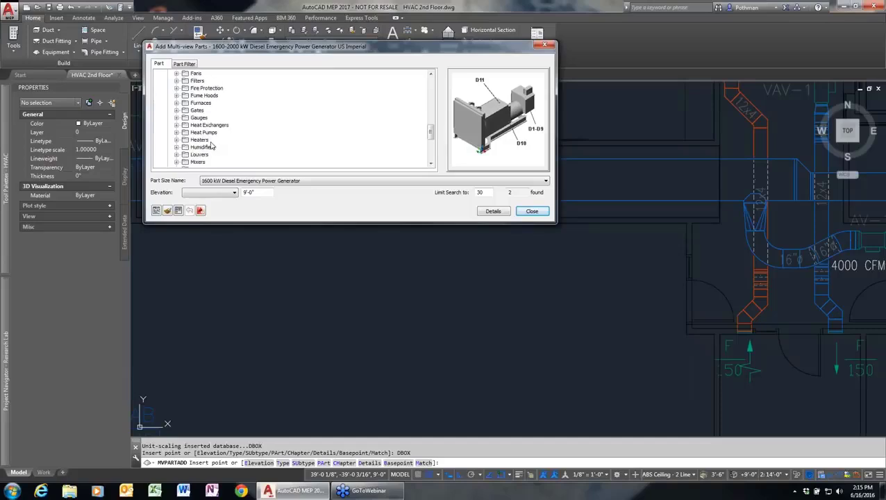
pyautogui.scroll(-5, 212, 146)
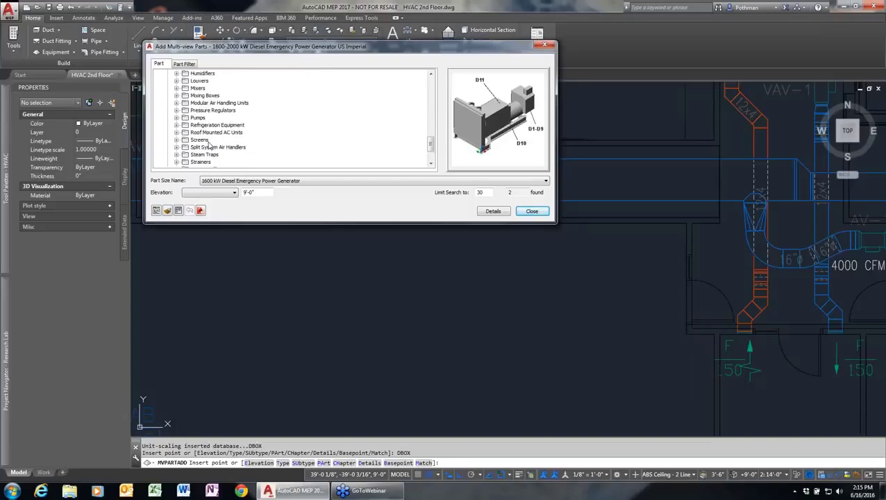
pyautogui.scroll(-3, 207, 144)
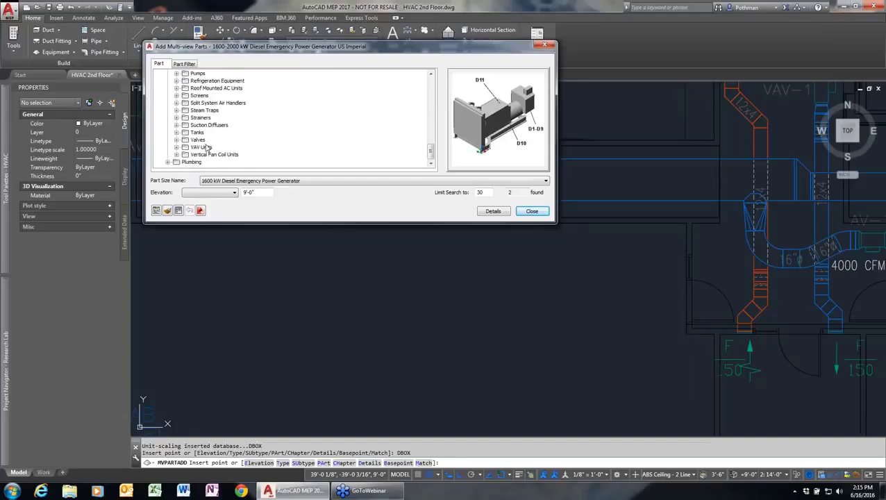
pyautogui.click(177, 141)
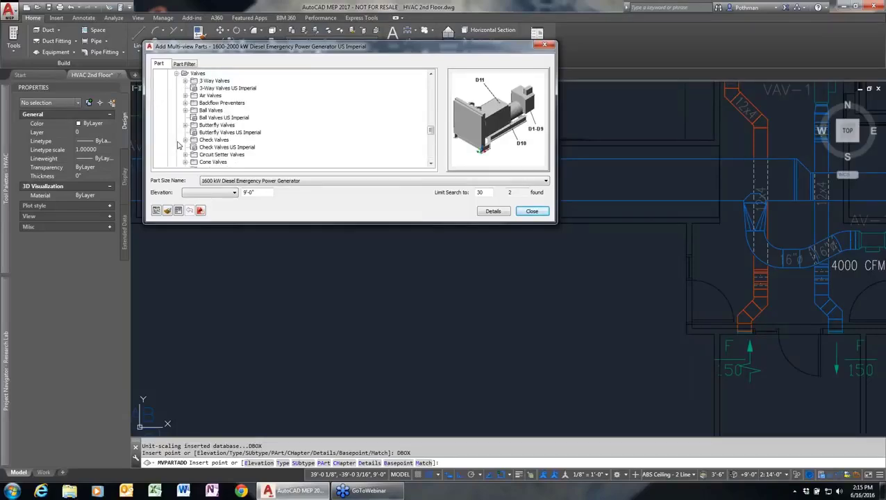
pyautogui.click(229, 125)
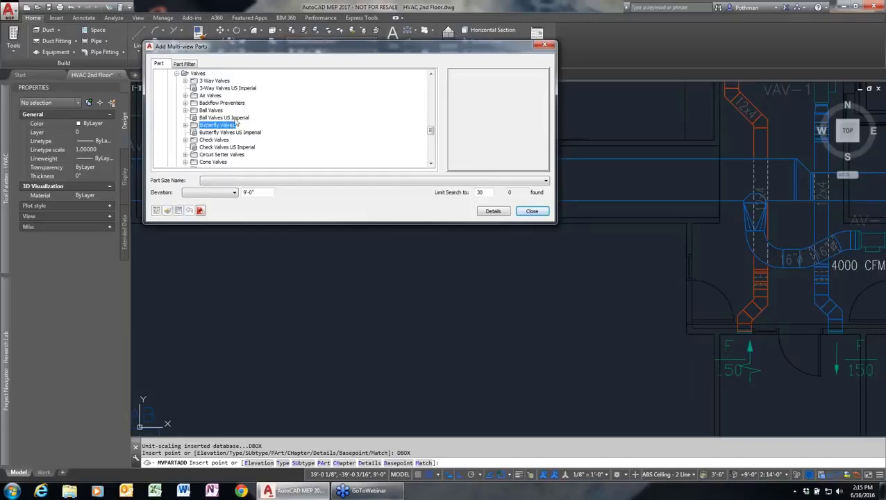
# Preview the Ball Valves US Imperial part and its size list, and expand the Plumbing multi-view part categories
pyautogui.click(231, 118)
pyautogui.click(277, 181)
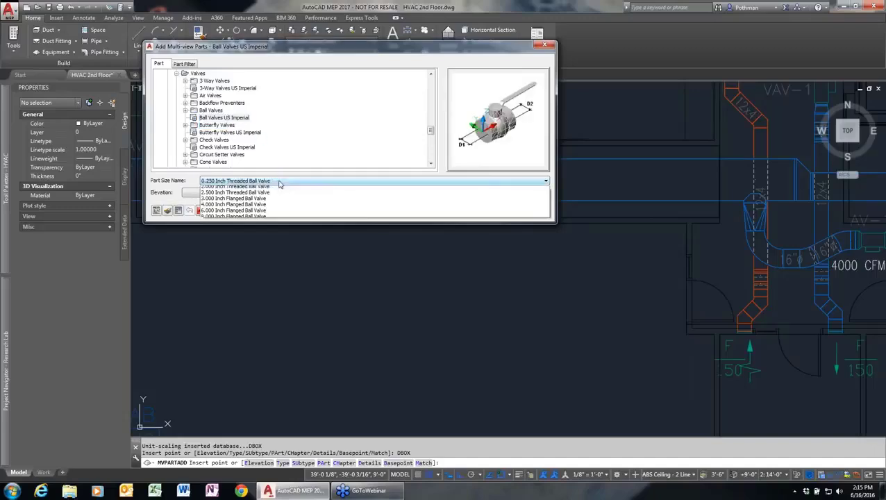
pyautogui.click(277, 182)
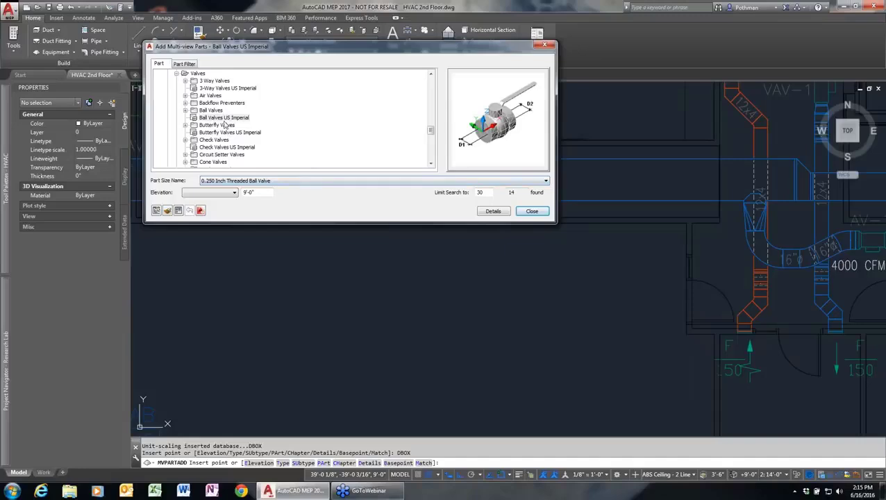
pyautogui.moveTo(432, 134); pyautogui.dragTo(429, 163)
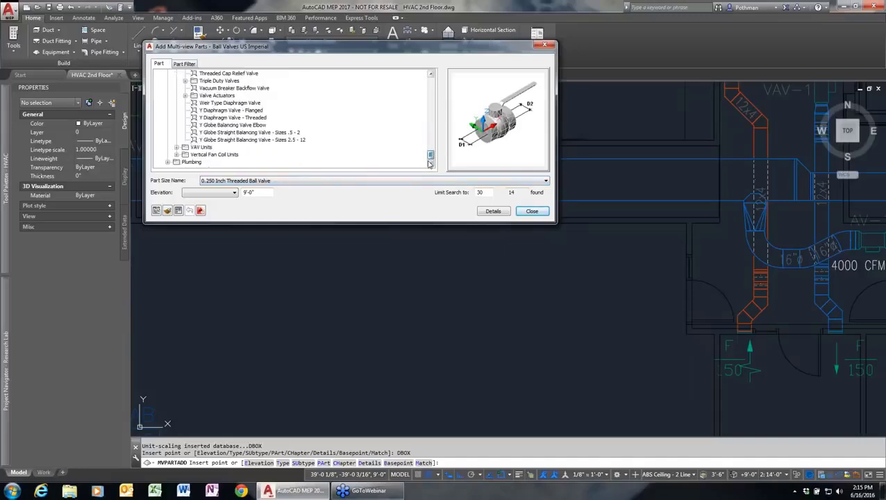
pyautogui.click(168, 162)
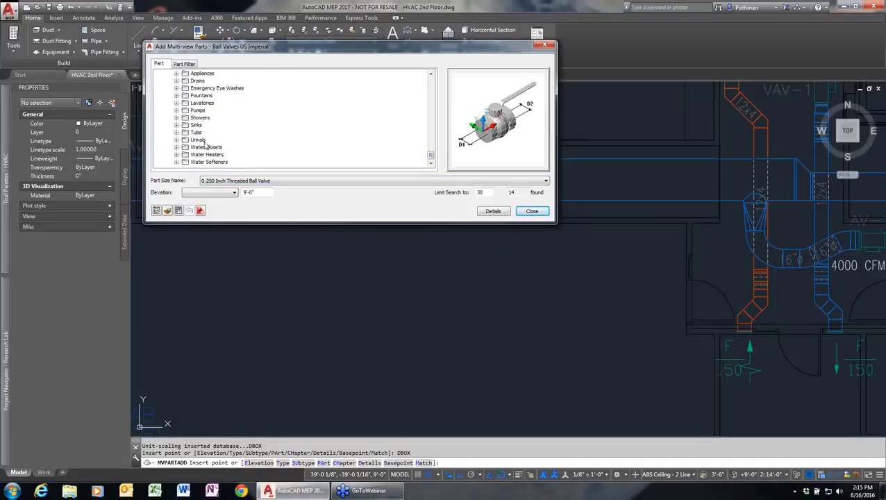
# Place a 24 x 24 Inch Square Louver Face Ceiling Diffuser with 6 Inch neck at 9'-0" elevation in the open room below the corridor
pyautogui.moveTo(432, 158); pyautogui.dragTo(448, 97)
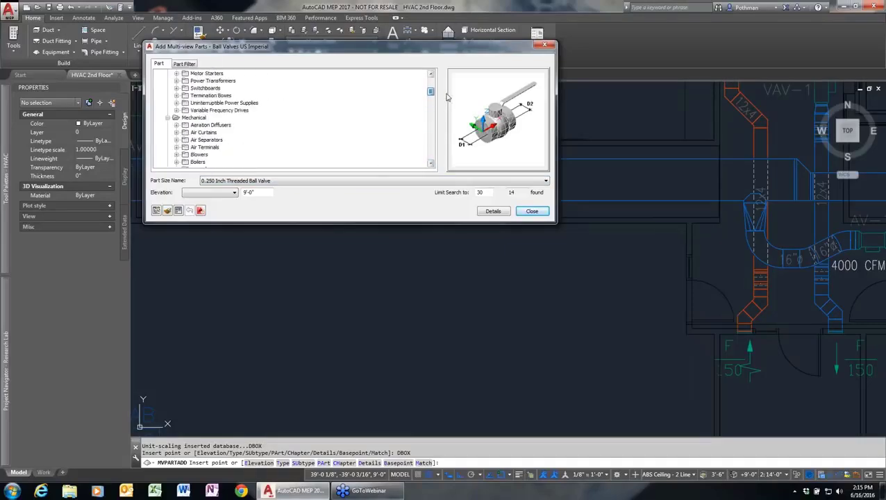
pyautogui.doubleClick(203, 150)
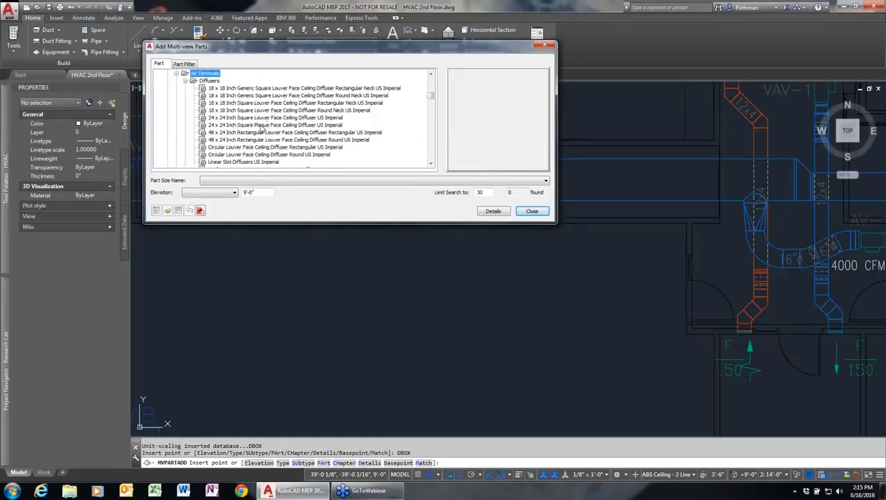
pyautogui.click(269, 124)
pyautogui.click(259, 118)
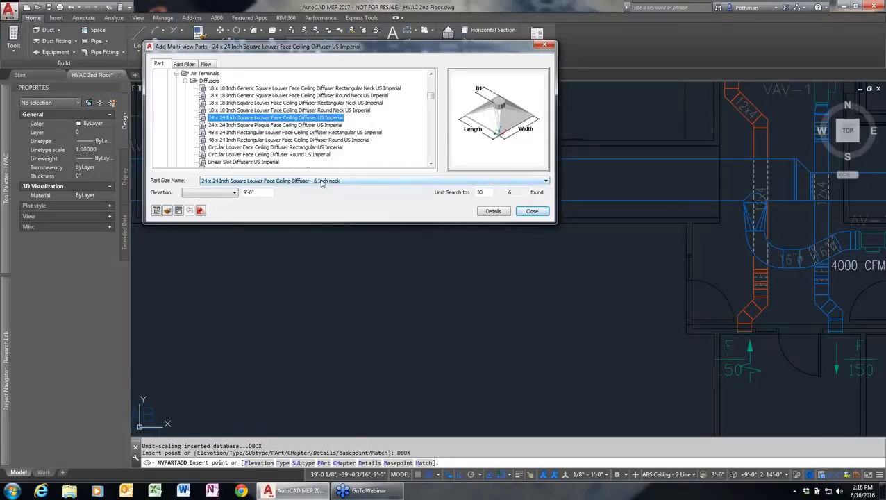
pyautogui.click(261, 194)
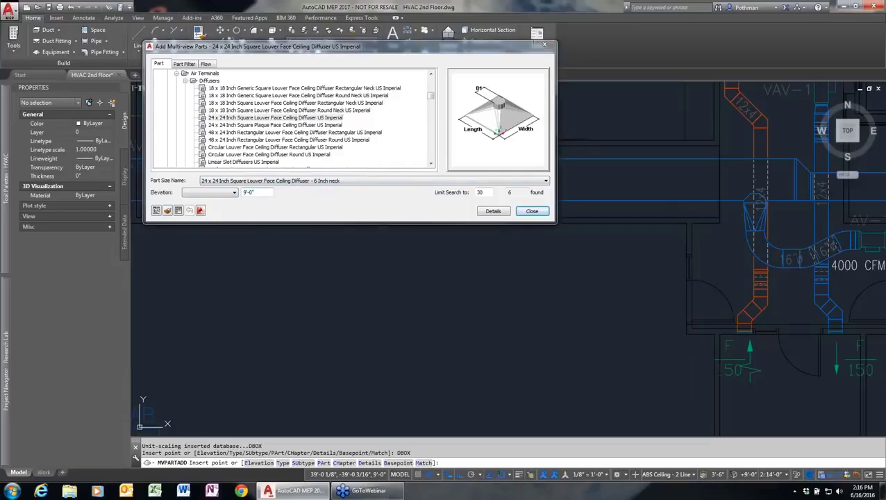
pyautogui.click(341, 321)
pyautogui.press('Return')
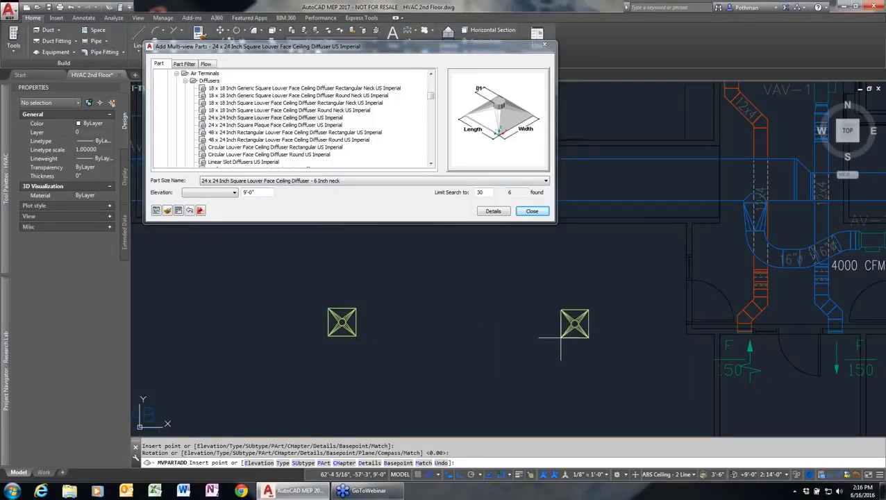
pyautogui.press('Escape')
# Copy the new diffuser horizontally to the right side of the same room
pyautogui.write('co')
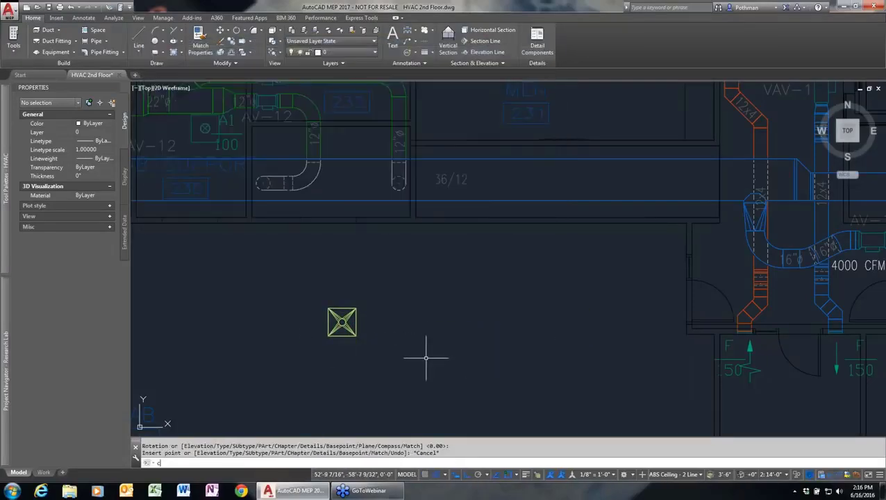
pyautogui.press('Return')
pyautogui.click(419, 363)
pyautogui.click(314, 316)
pyautogui.press('Return')
pyautogui.click(321, 363)
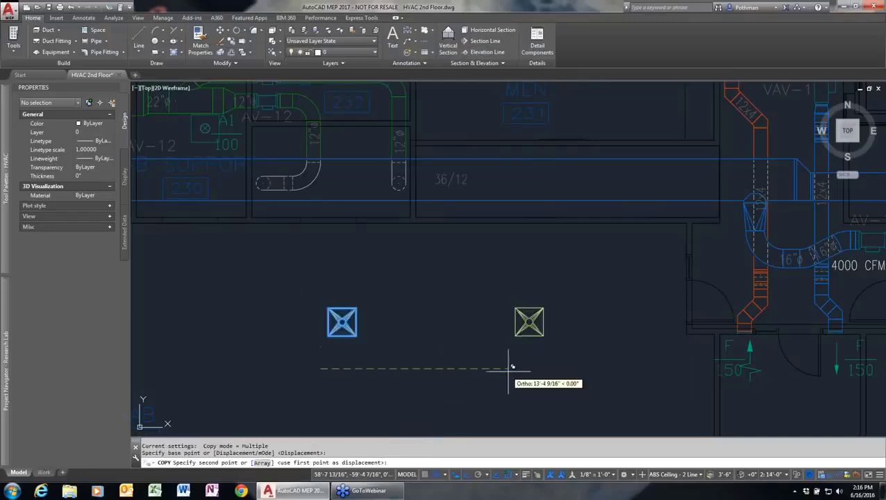
pyautogui.click(577, 363)
pyautogui.press('Escape')
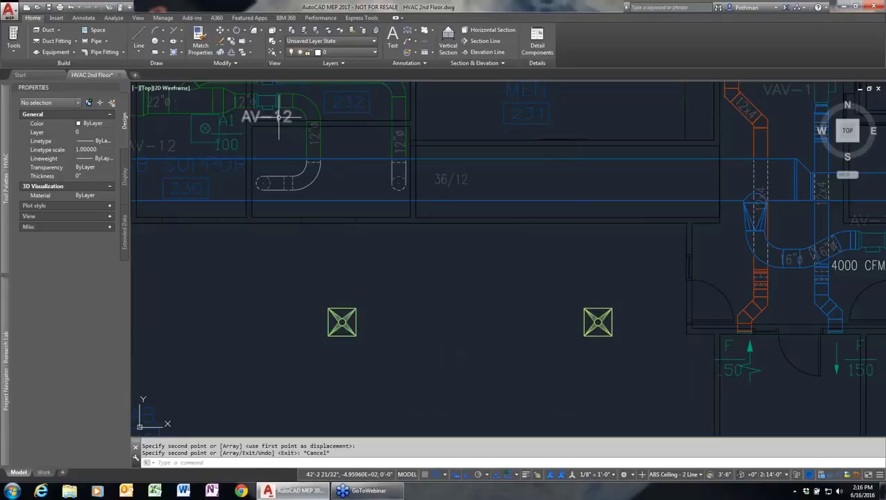
# Select the AV-12 tag and look through the HVAC annotation and tag and schedule tools
pyautogui.click(265, 118)
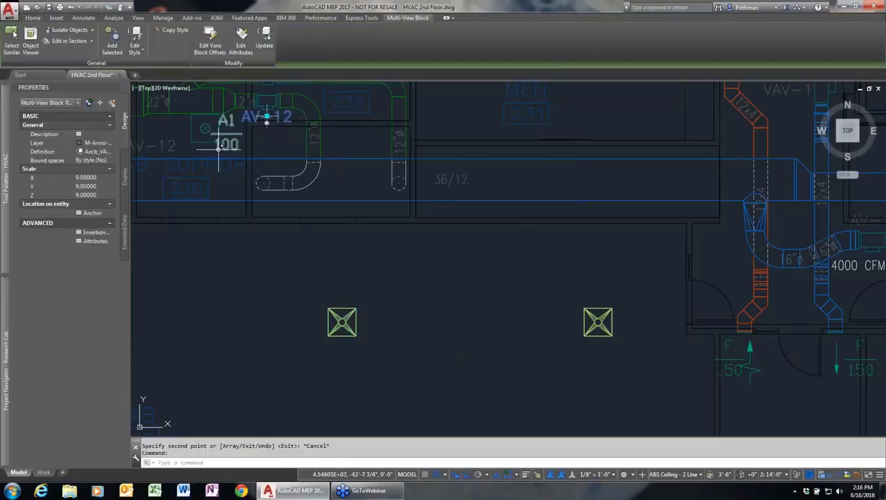
pyautogui.click(5, 375)
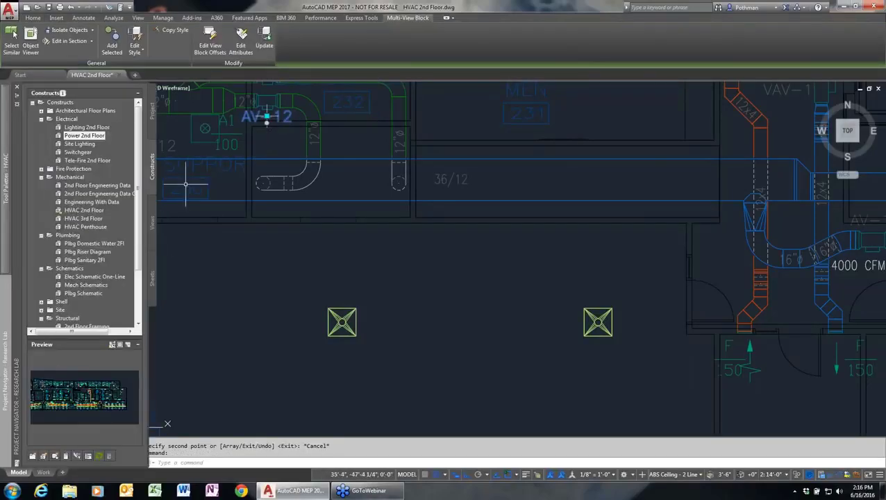
pyautogui.click(5, 164)
pyautogui.click(122, 277)
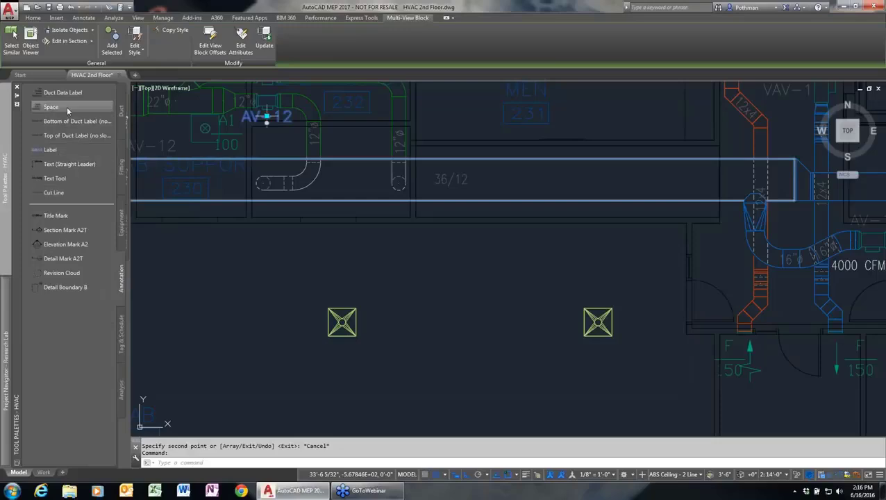
pyautogui.click(120, 336)
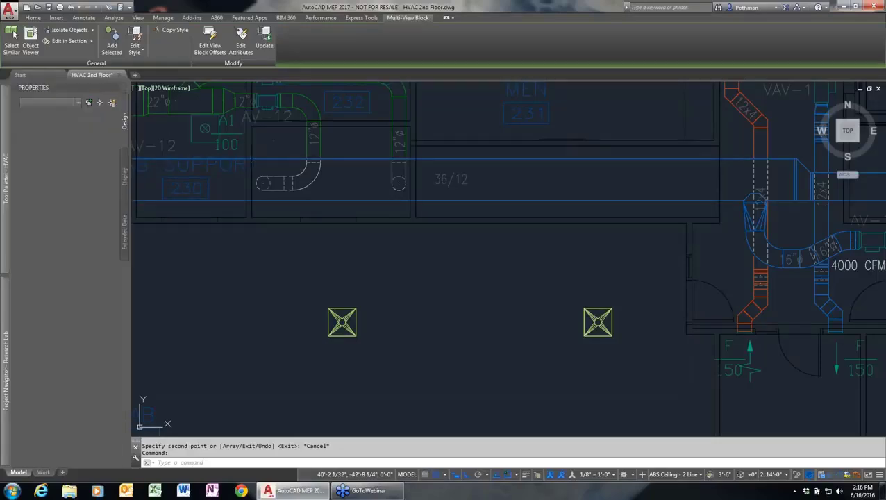
pyautogui.press('Escape')
# Tag both new diffusers with the same tag style as the existing A1/100 air terminal tag, accepting the default property set data
pyautogui.click(227, 133)
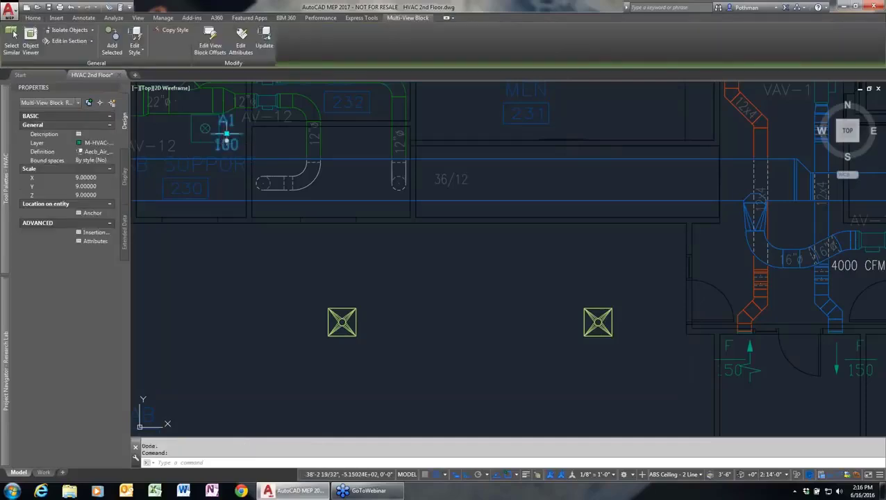
pyautogui.rightClick(242, 193)
pyautogui.click(295, 308)
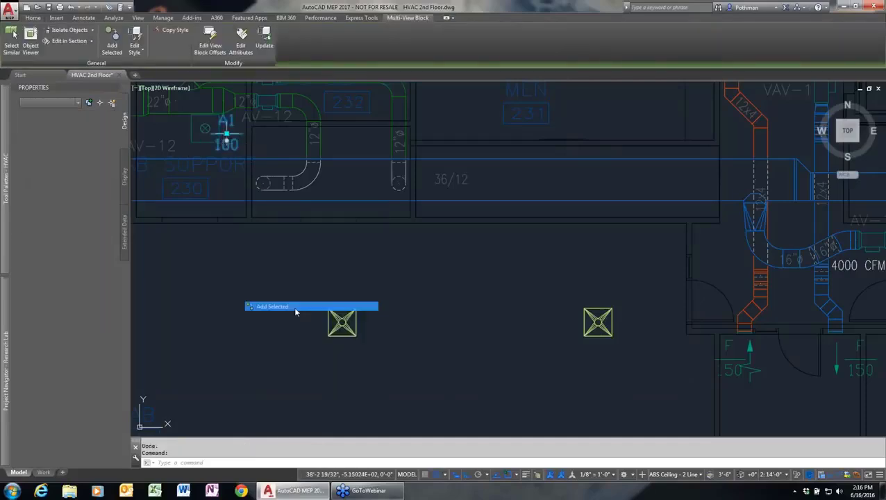
pyautogui.click(343, 321)
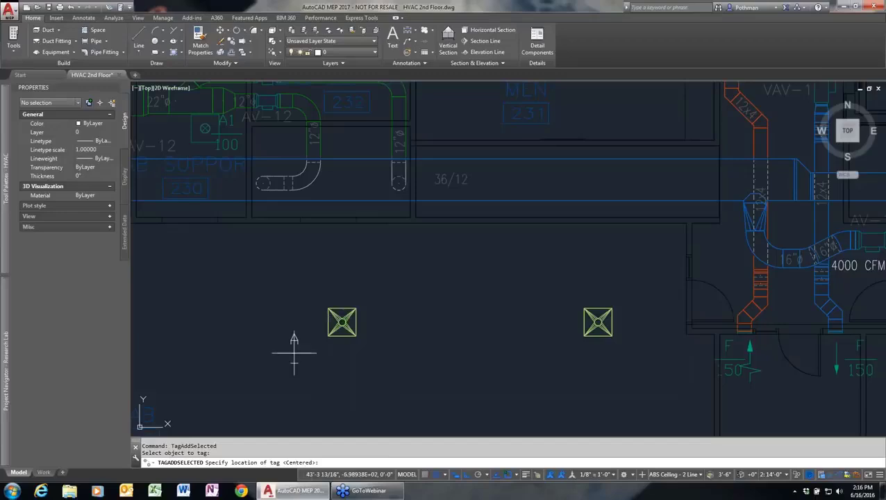
pyautogui.click(482, 299)
pyautogui.click(522, 295)
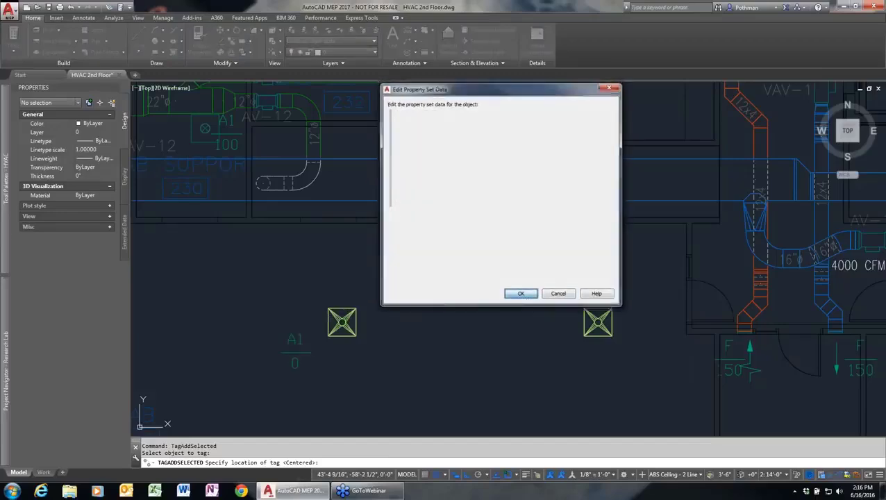
pyautogui.click(428, 334)
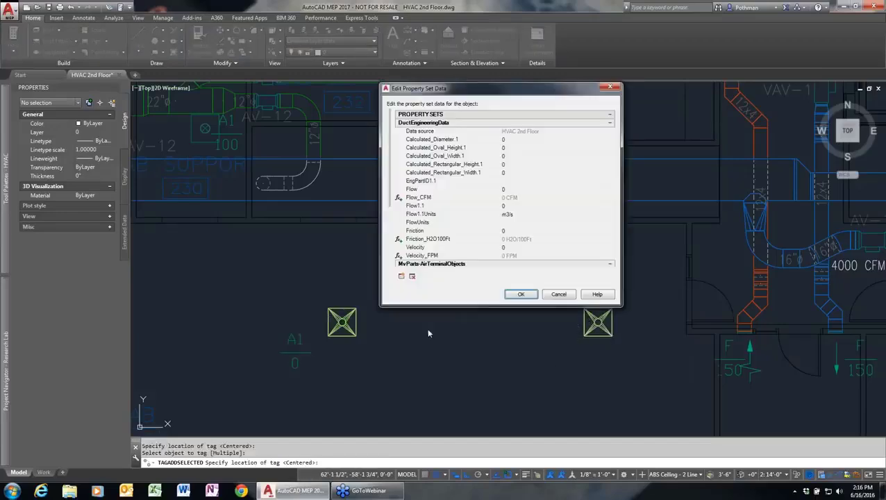
pyautogui.click(521, 294)
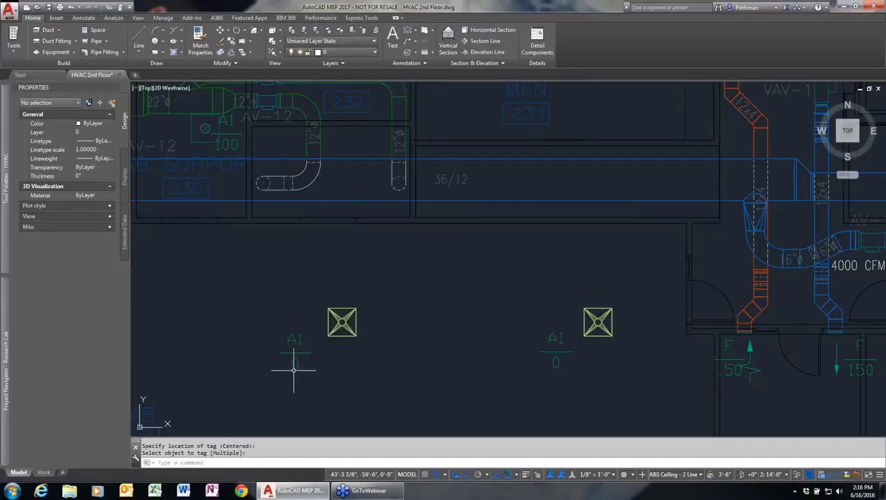
# Modify both new diffusers together, setting the flow for each terminal to 250 CFM
pyautogui.click(632, 295)
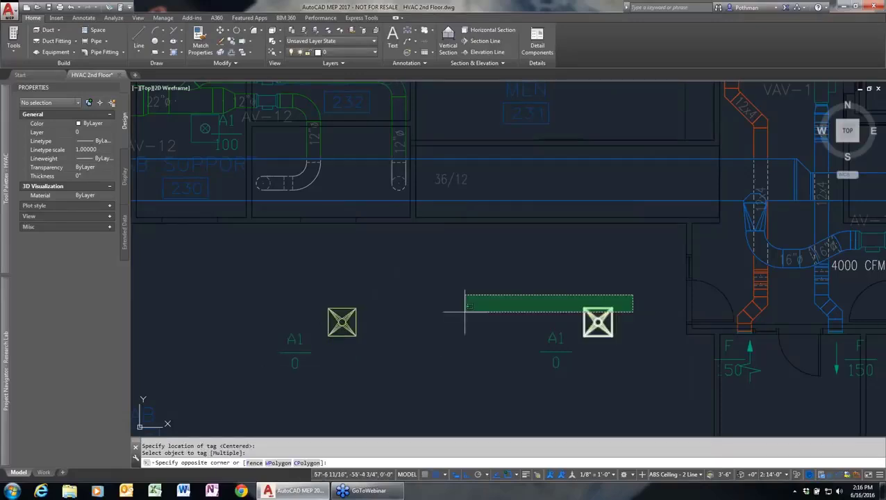
pyautogui.click(321, 321)
pyautogui.rightClick(288, 275)
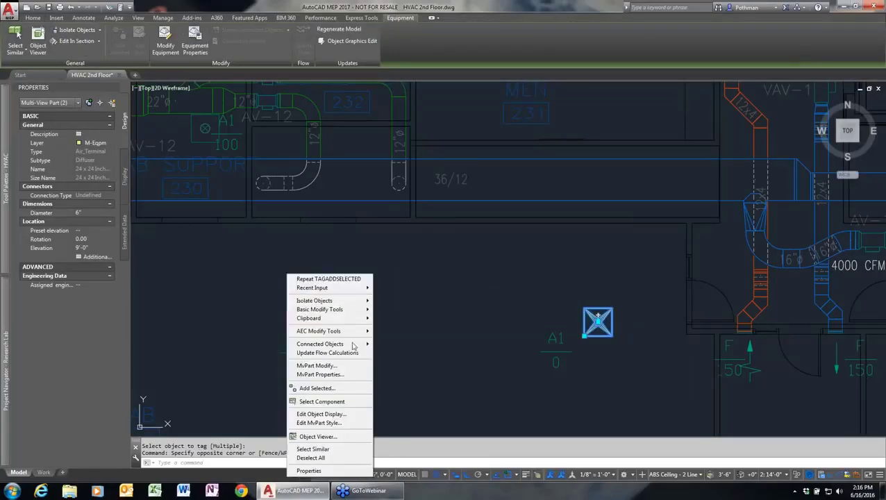
pyautogui.click(338, 365)
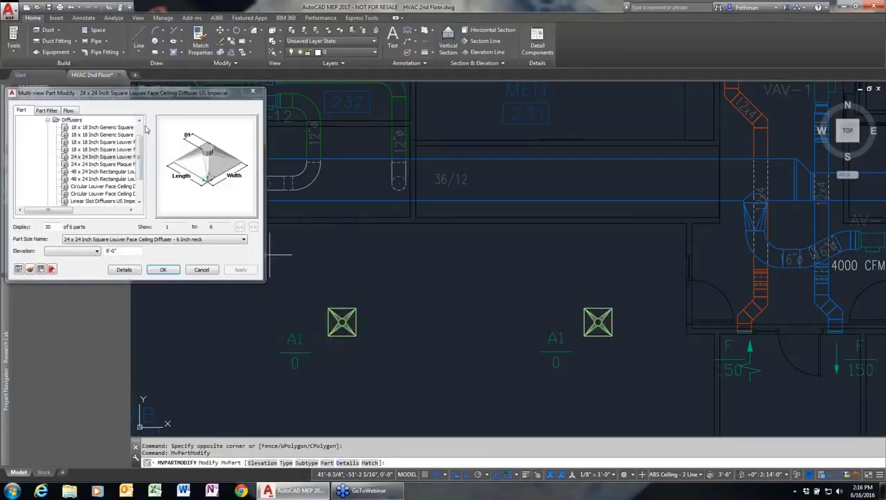
pyautogui.click(69, 111)
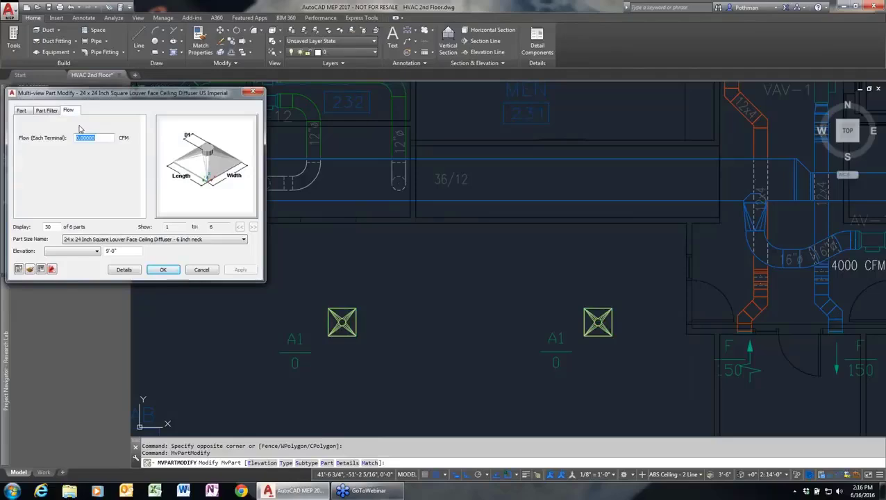
pyautogui.write('250')
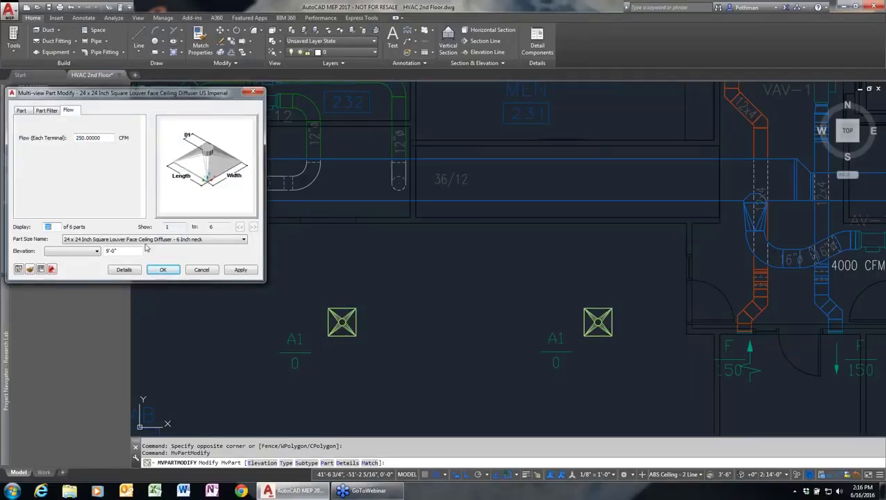
pyautogui.click(162, 270)
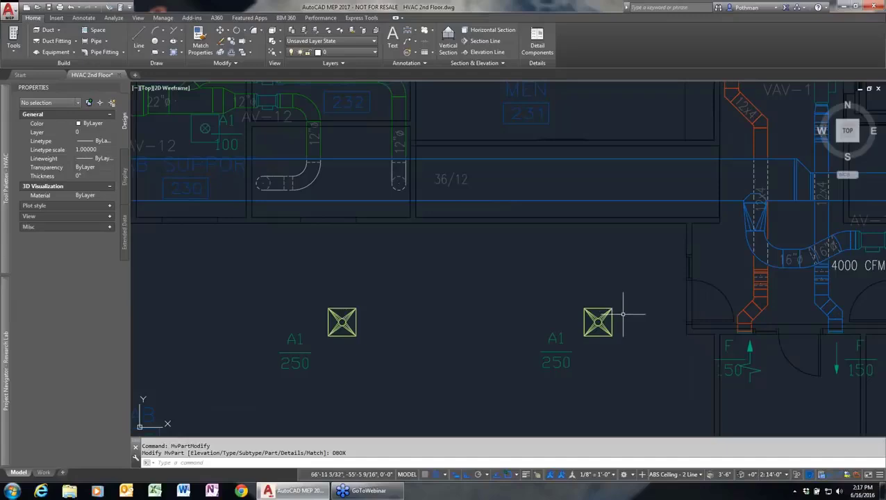
# Add a 6-inch round supply duct from the left diffuser straight up to the 36/12 main duct and accept the connection
pyautogui.click(347, 324)
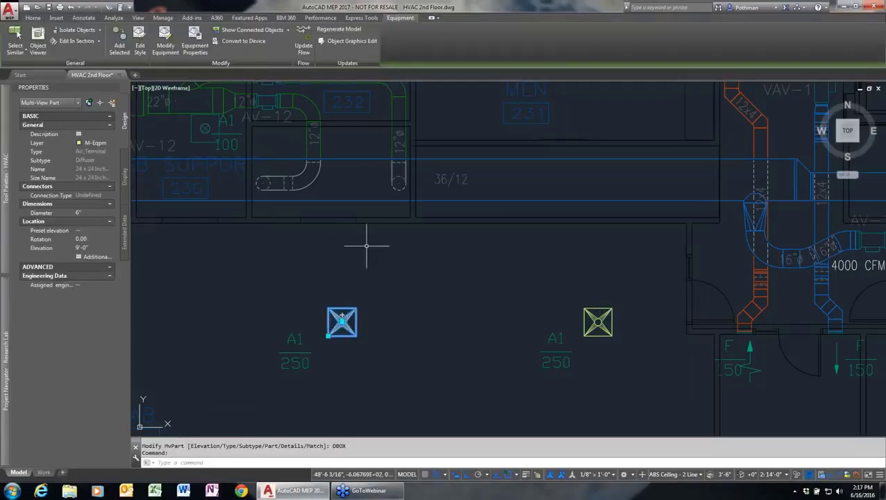
pyautogui.moveTo(342, 316)
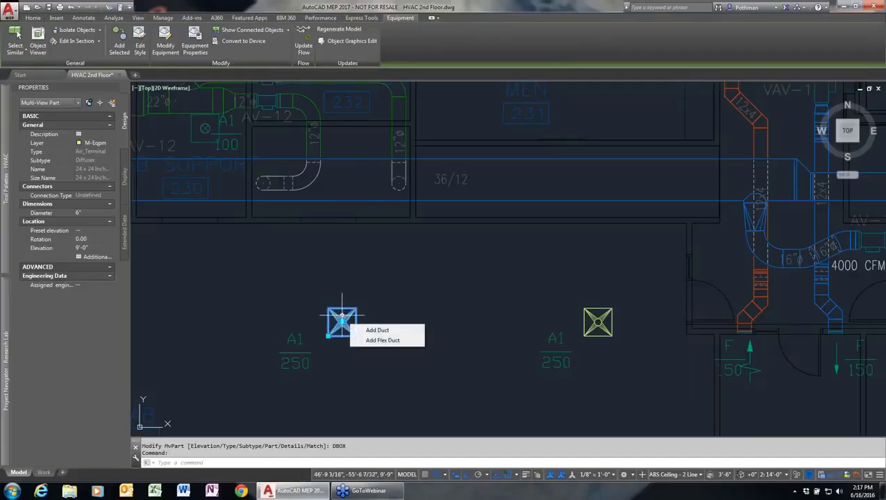
pyautogui.click(376, 330)
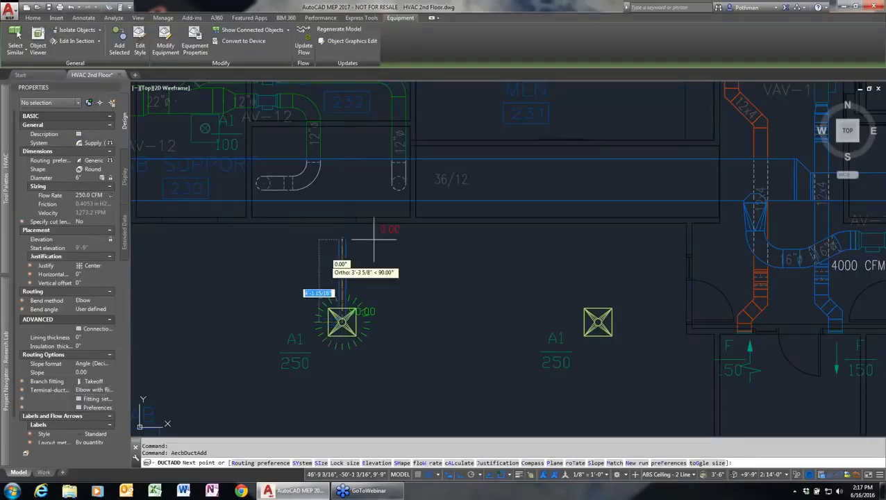
pyautogui.click(340, 198)
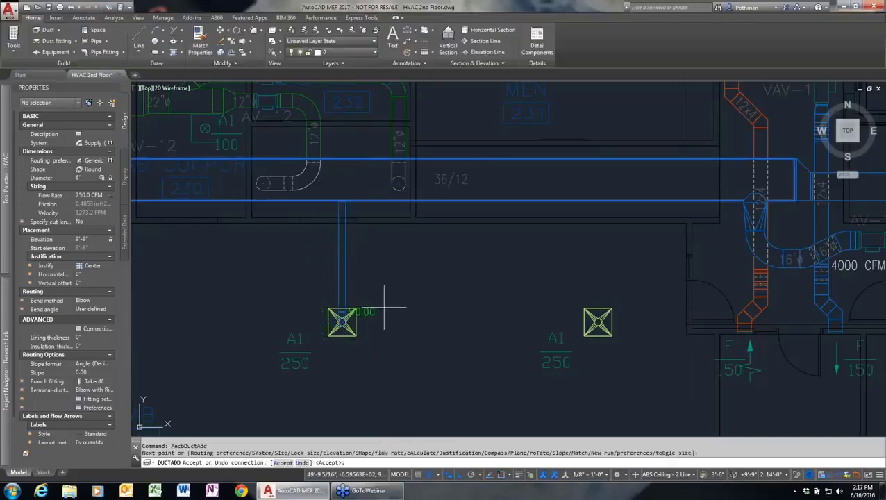
pyautogui.press('Return')
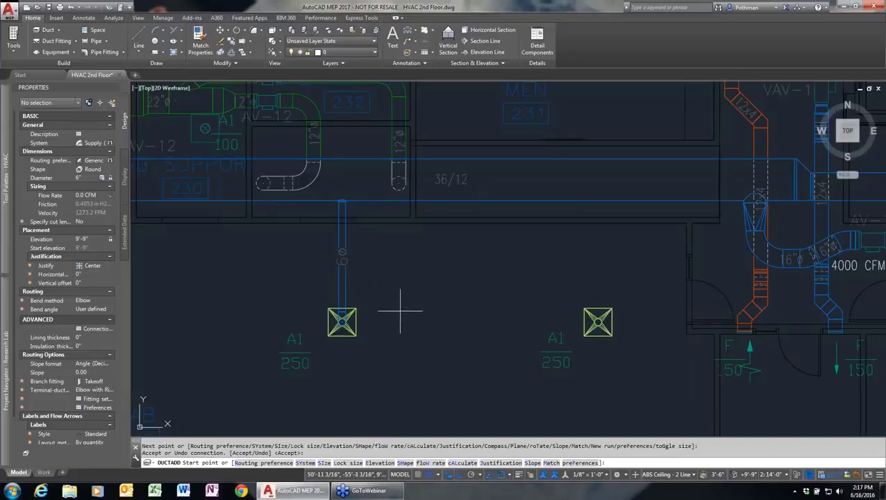
pyautogui.press('Return')
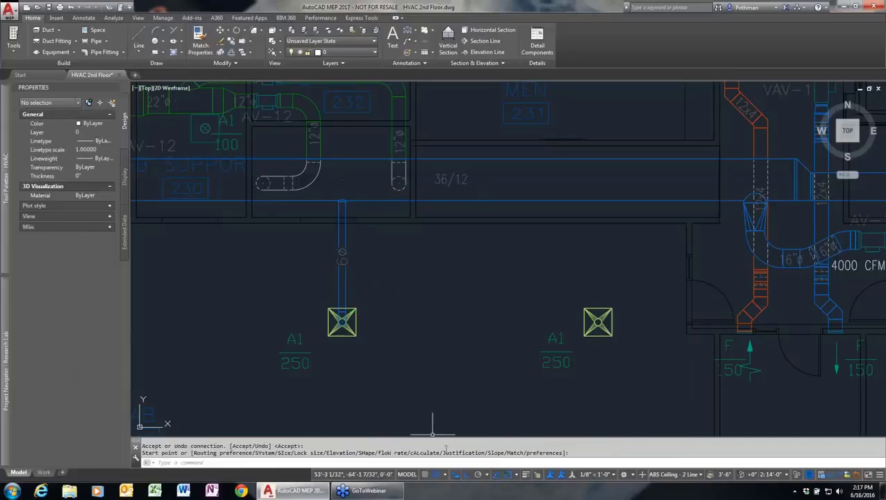
# Review the object snap settings, including the AutoCAD MEP curve and connector snaps, and cancel without changes
pyautogui.click(507, 474)
pyautogui.click(538, 462)
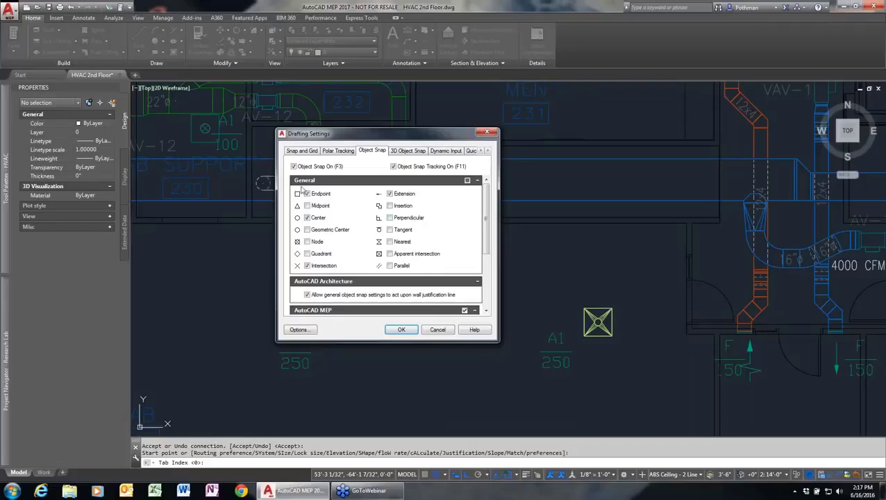
pyautogui.scroll(-5, 485, 216)
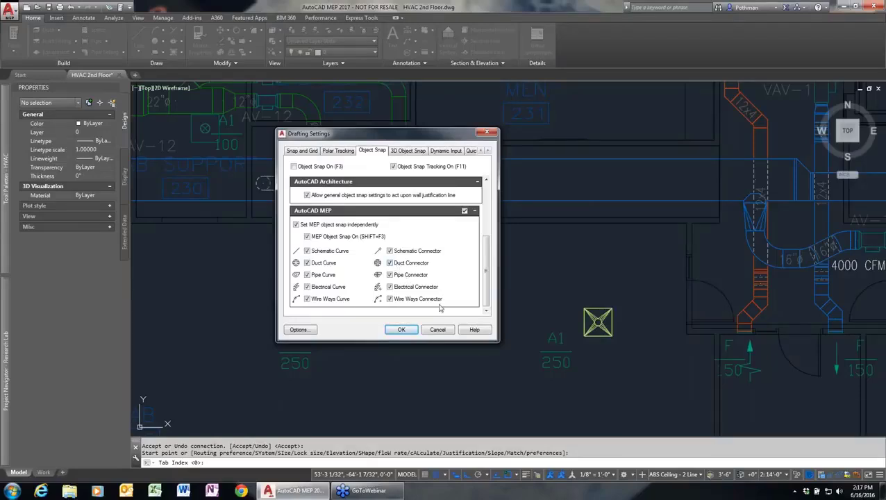
pyautogui.click(438, 330)
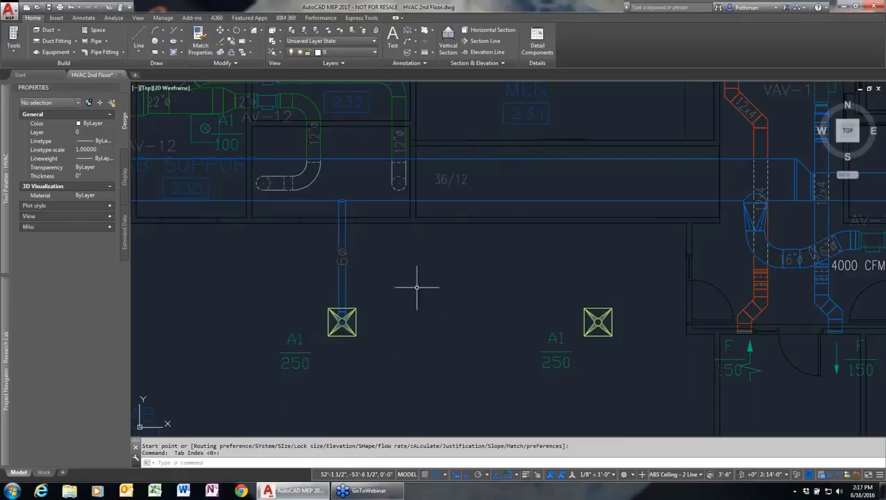
# Start a 6-inch round duct matching the left branch, from the 36/12 main straight down between the diffusers, accepting the offered takeoff part
pyautogui.click(371, 293)
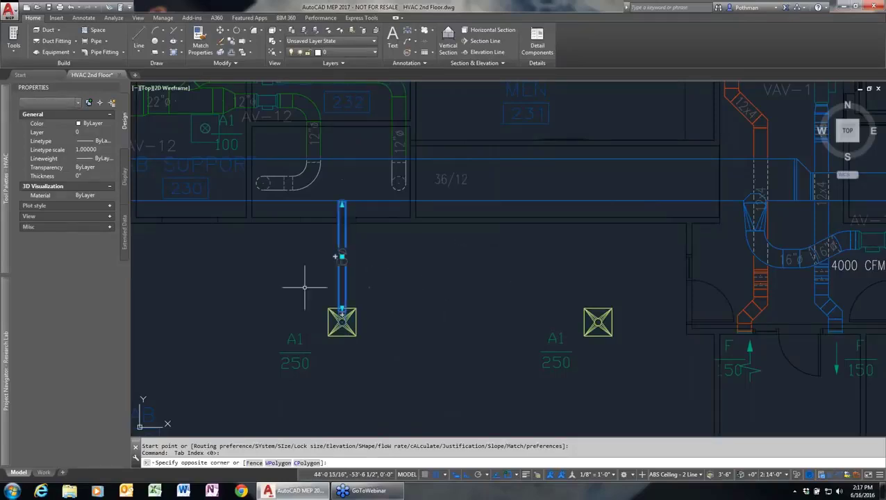
pyautogui.click(306, 286)
pyautogui.rightClick(335, 256)
pyautogui.click(400, 183)
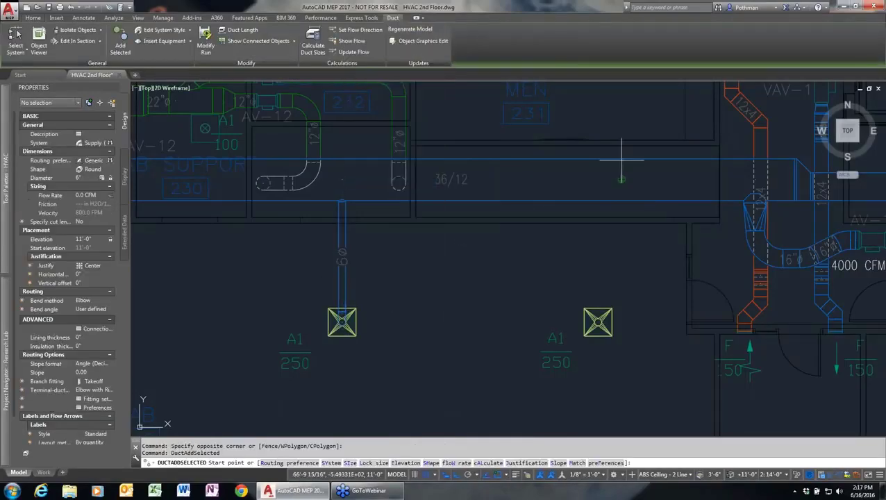
pyautogui.click(525, 182)
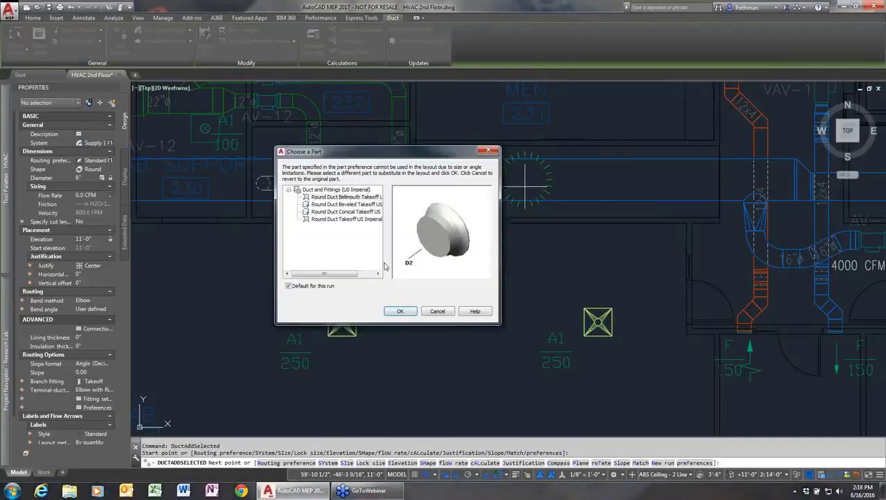
pyautogui.press('Return')
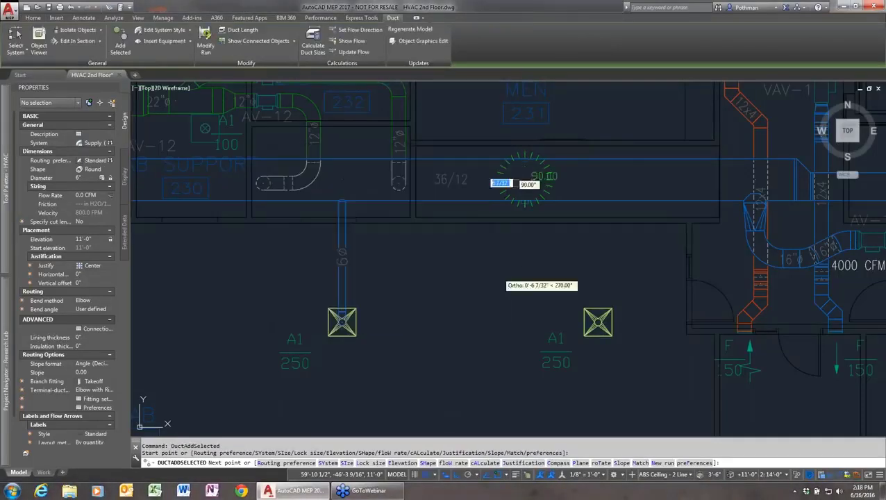
pyautogui.click(525, 258)
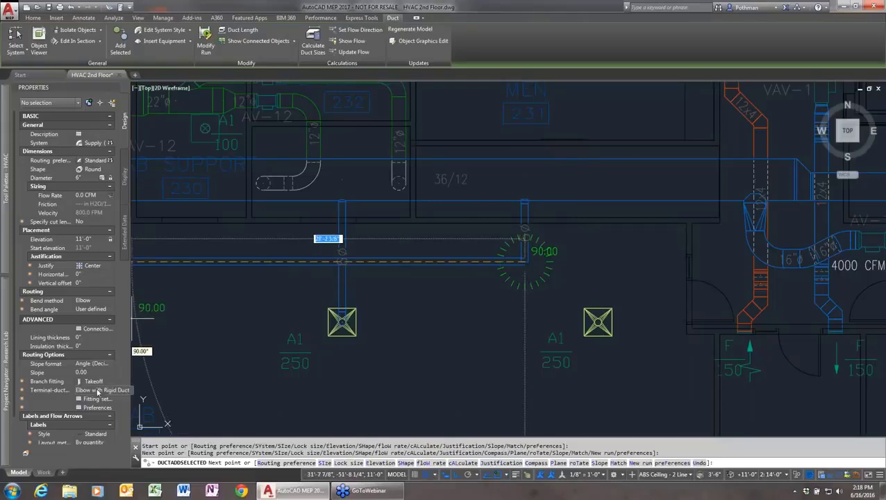
# Set the terminal-duct connection to Flexible, connect the new branch to the right diffuser and accept the connection
pyautogui.click(98, 390)
pyautogui.click(97, 391)
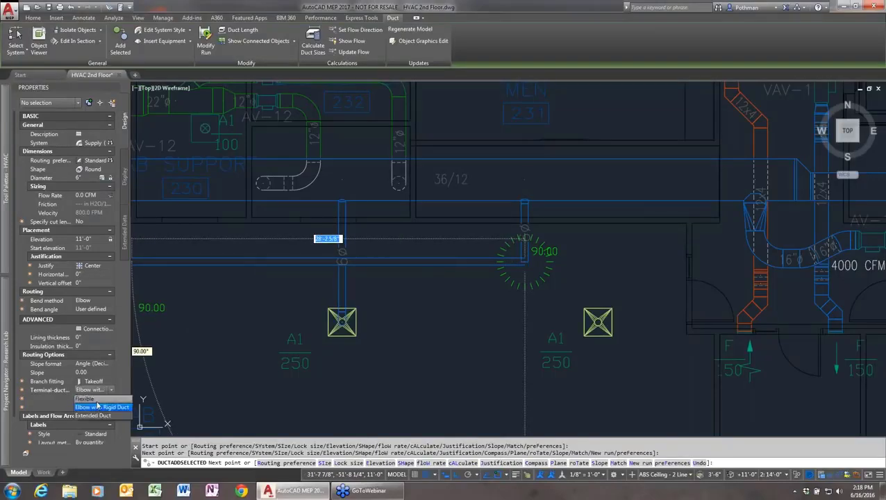
pyautogui.click(85, 398)
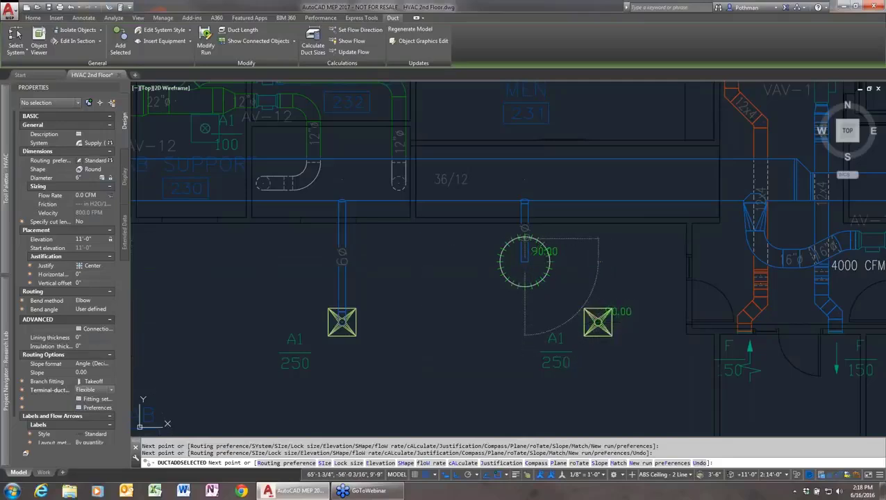
pyautogui.click(598, 320)
pyautogui.press('Return')
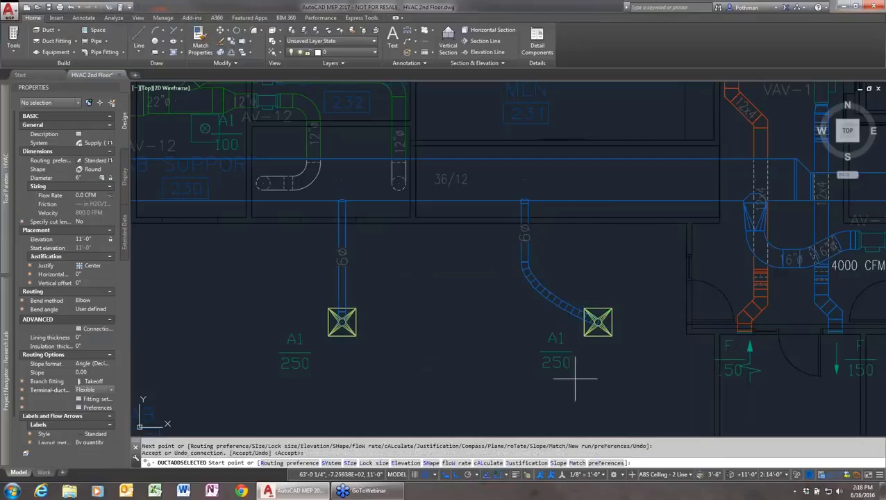
pyautogui.press('Escape')
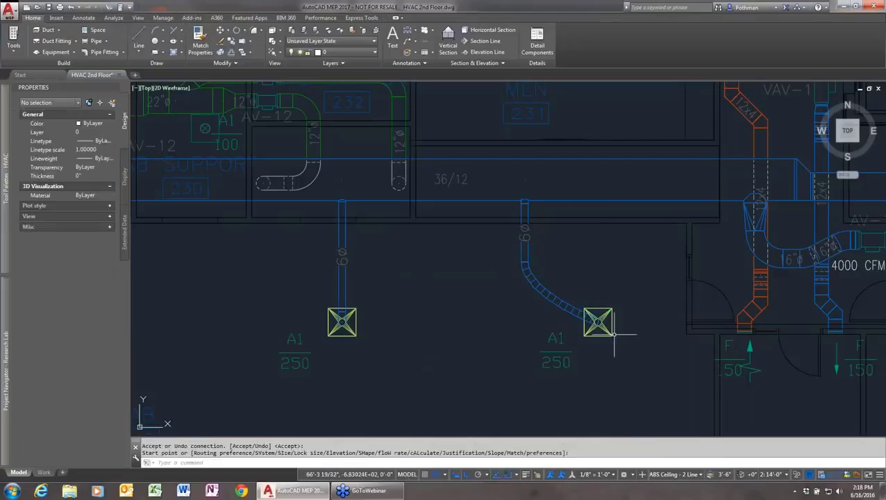
# Move the right diffuser toward the left one and back to about its original position with the flexible duct attached
pyautogui.click(612, 333)
pyautogui.click(599, 321)
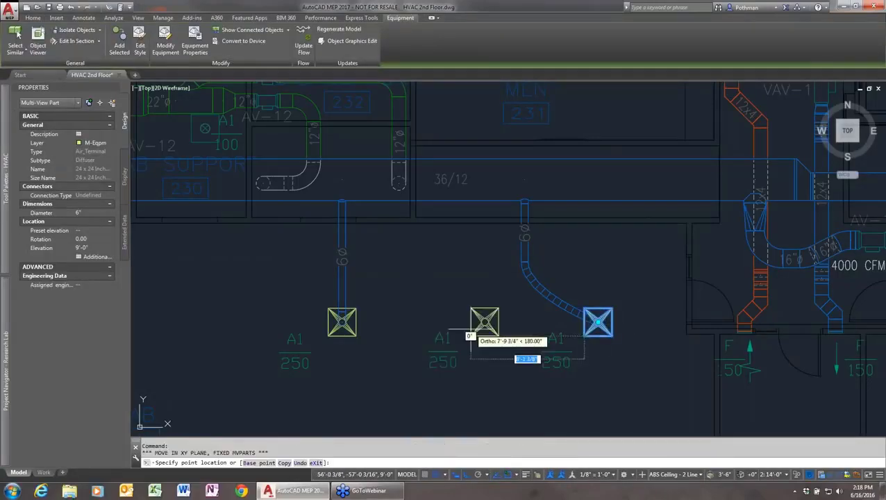
pyautogui.click(455, 337)
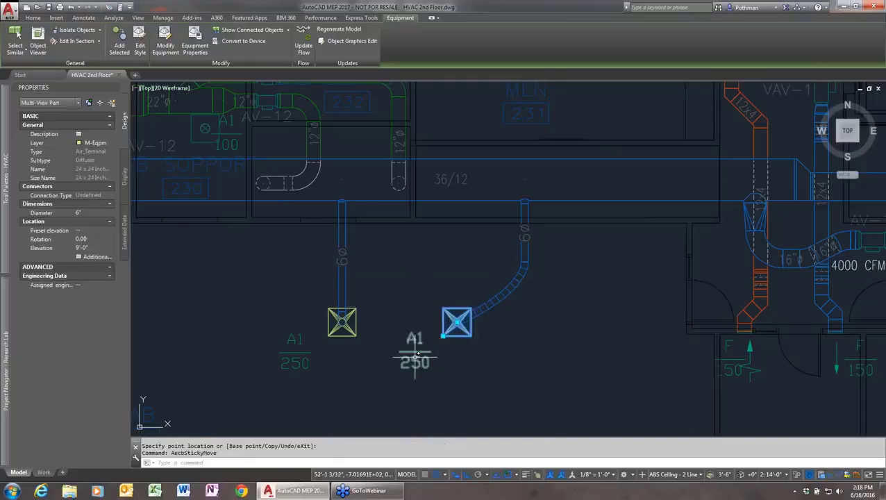
pyautogui.click(456, 321)
pyautogui.click(593, 321)
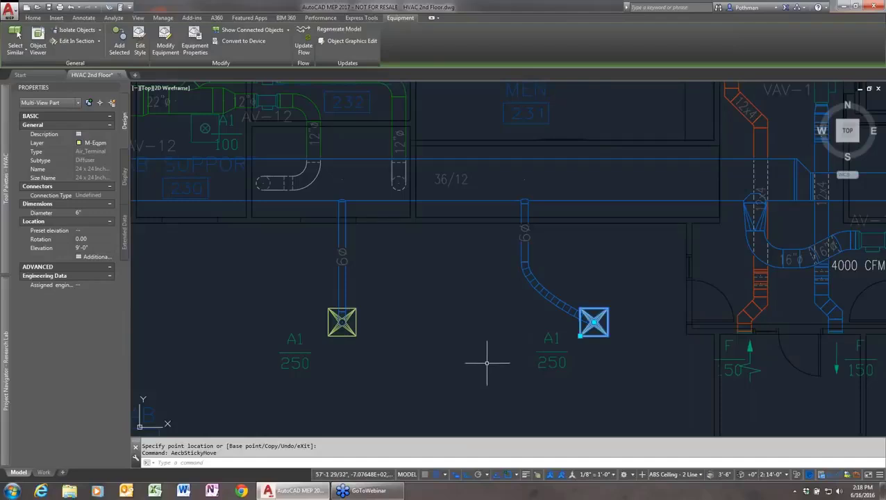
pyautogui.press('Escape')
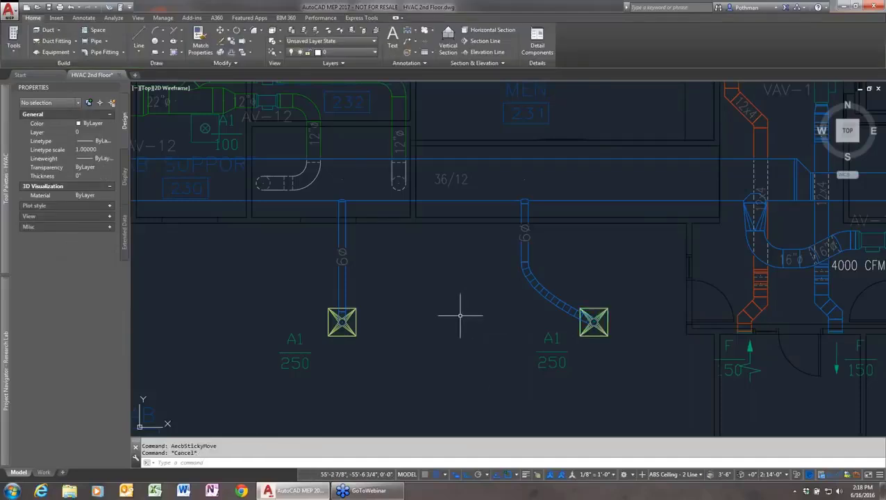
# Examine the undefined-size supply duct run with its F/200 diffusers above Lab 247, including its flow rate, shape and the duct sizing tool
pyautogui.scroll(-2, 462, 315)
pyautogui.moveTo(379, 319); pyautogui.dragTo(600, 360, button='middle')
pyautogui.moveTo(477, 353)
pyautogui.mouseDown(button='middle')
pyautogui.moveTo(541, 349)
pyautogui.moveTo(653, 308)
pyautogui.mouseUp(button='middle')
pyautogui.scroll(-1, 652, 307)
pyautogui.scroll(-2, 456, 332)
pyautogui.moveTo(316, 306); pyautogui.dragTo(399, 297, button='middle')
pyautogui.scroll(2, 372, 298)
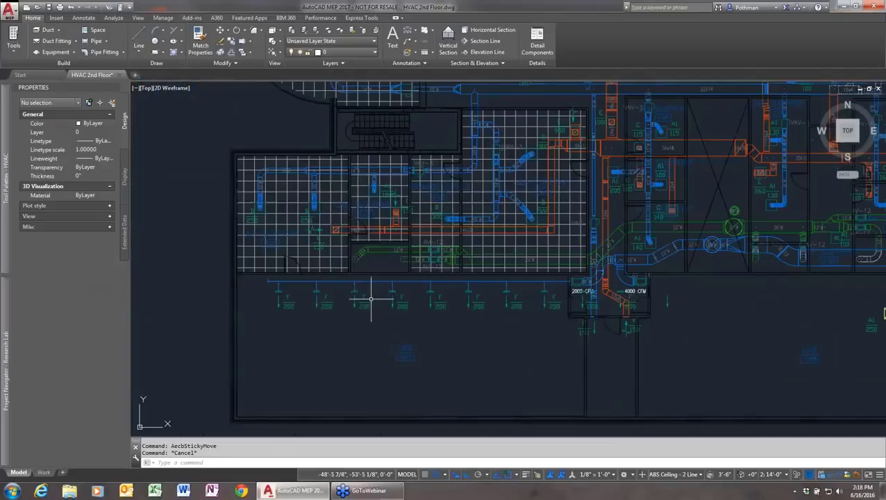
pyautogui.scroll(2, 363, 299)
pyautogui.scroll(4, 363, 296)
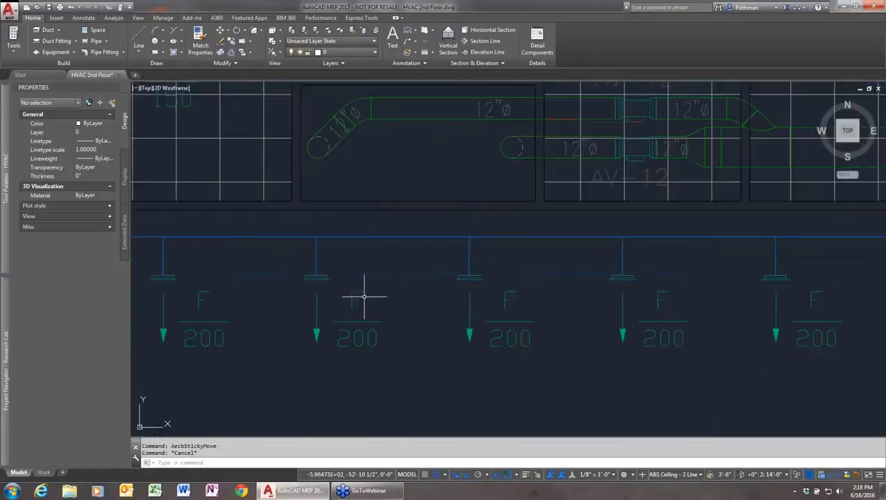
pyautogui.scroll(-5, 363, 297)
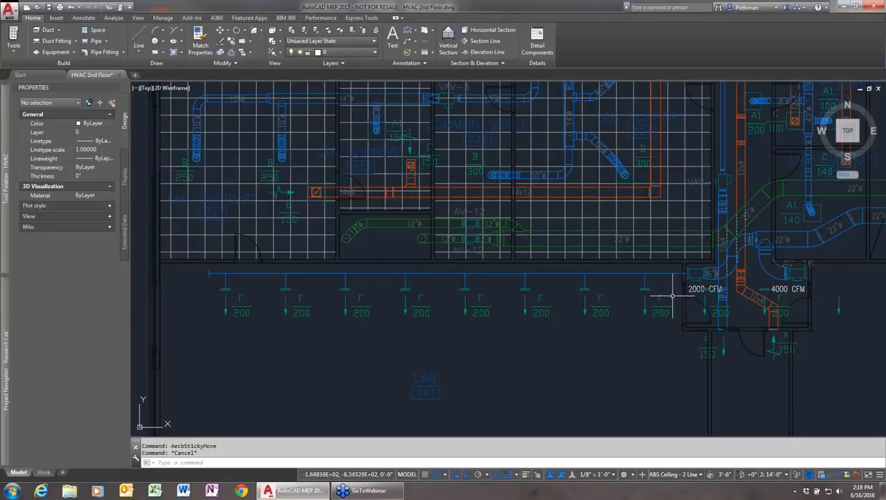
pyautogui.click(668, 272)
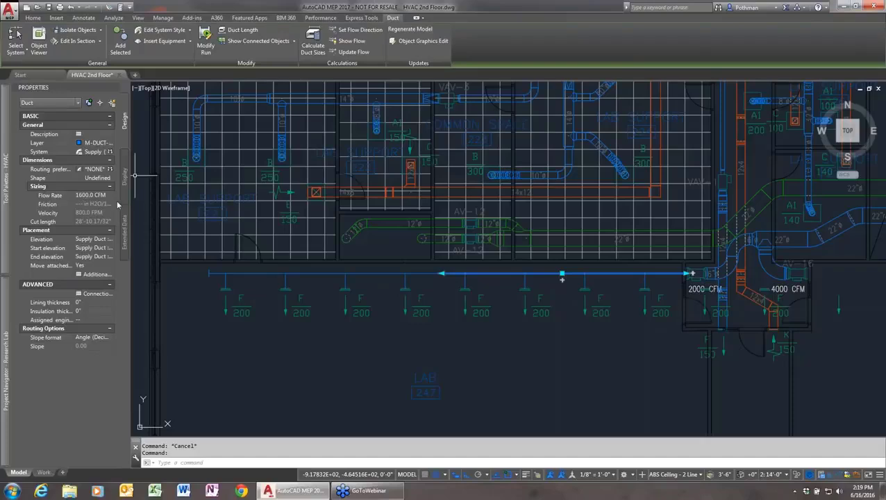
pyautogui.press('Escape')
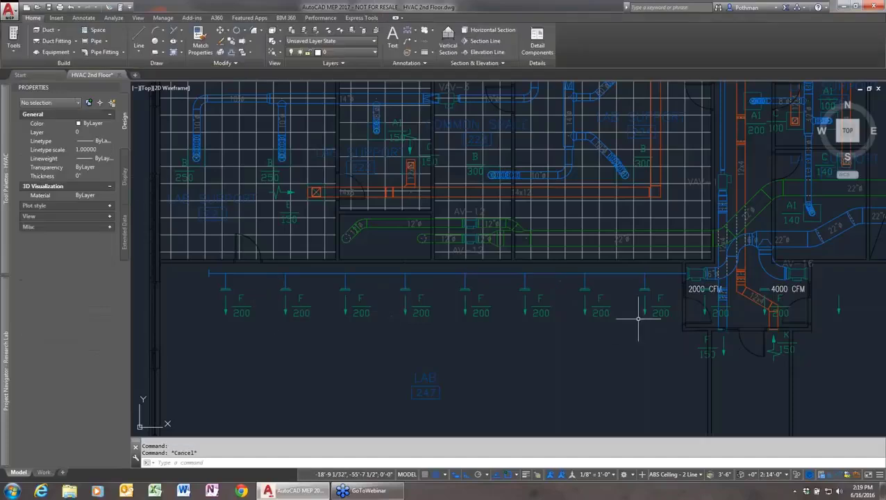
pyautogui.click(663, 273)
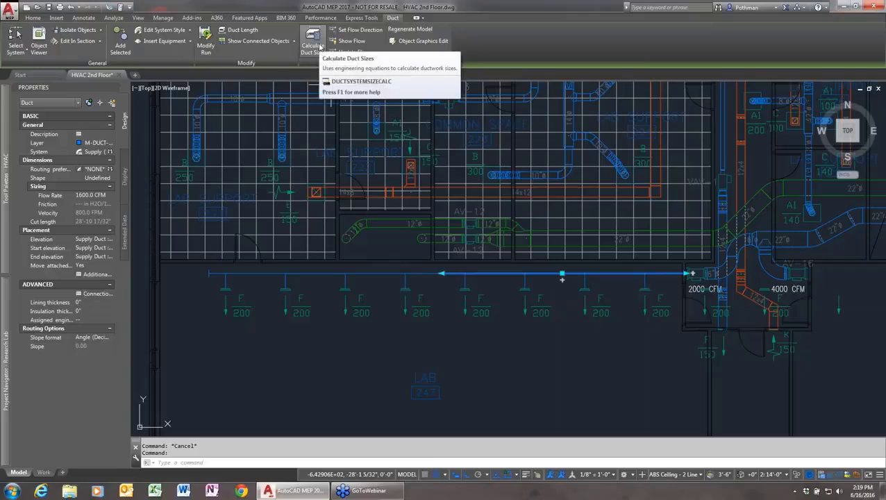
pyautogui.press('Escape')
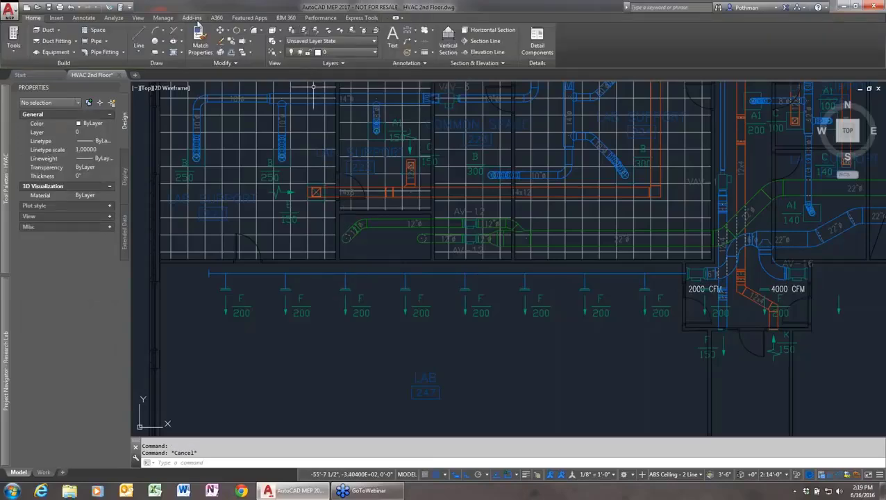
# Review the duct sizing design parameters of the Supply duct system definition and close the Style Manager without saving
pyautogui.click(285, 48)
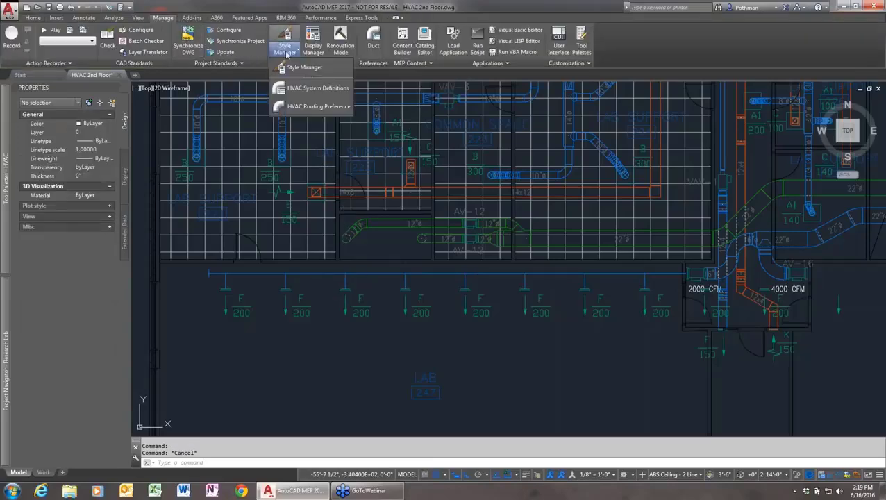
pyautogui.click(308, 89)
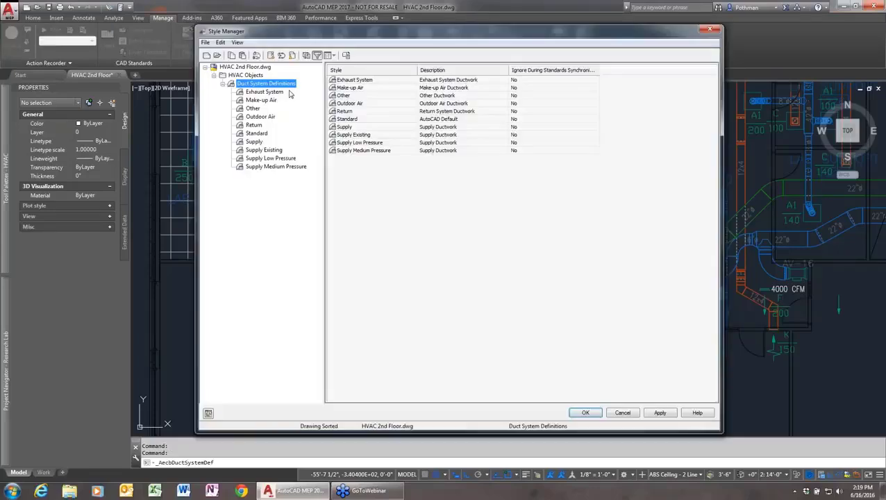
pyautogui.click(254, 142)
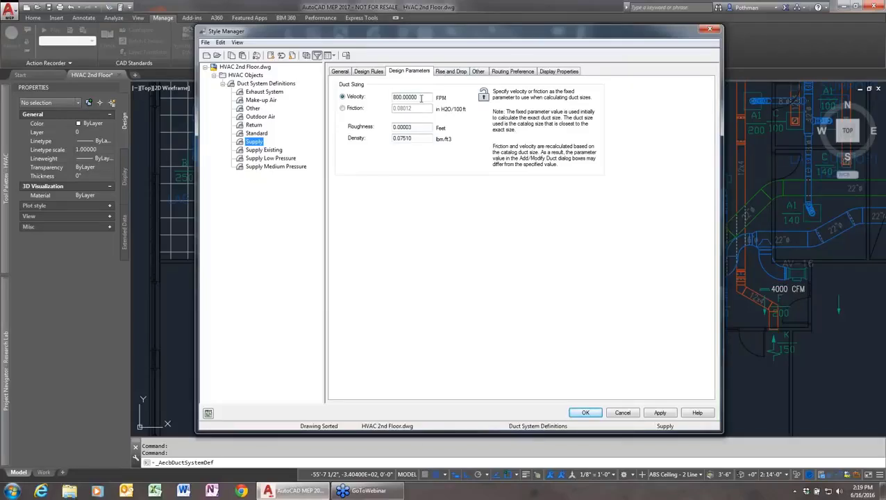
pyautogui.moveTo(423, 98); pyautogui.dragTo(372, 93)
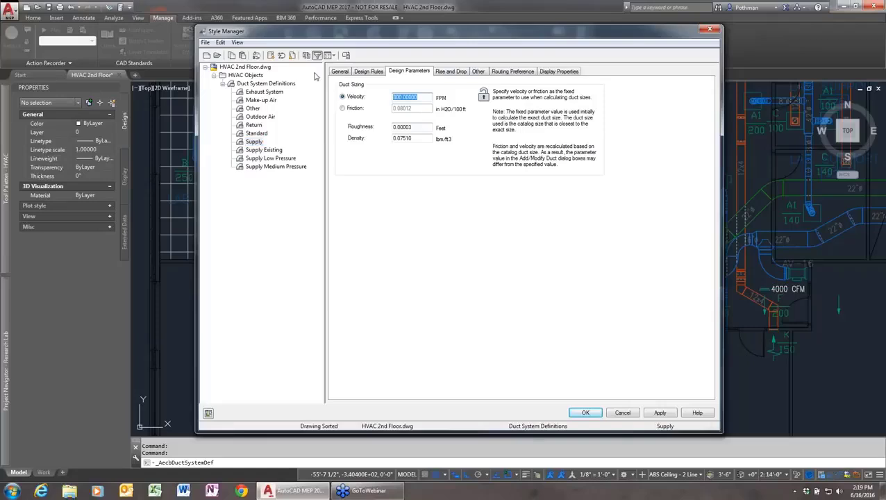
pyautogui.click(710, 29)
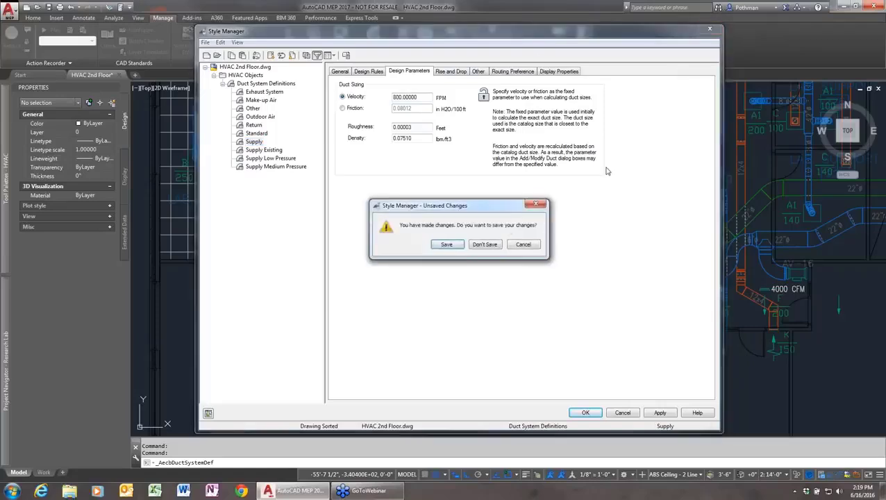
pyautogui.click(483, 245)
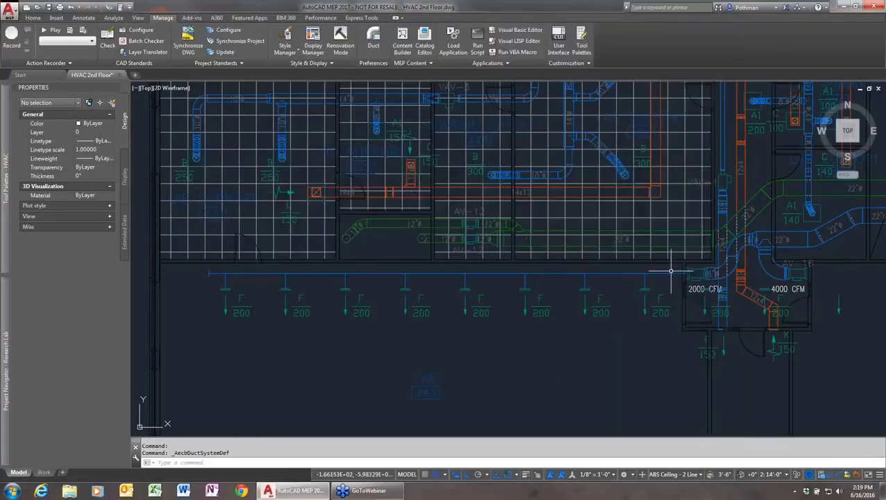
# Open the duct size calculation for the Lab 247 supply run, keeping system-definition parameters, a 20" maximum height and even catalog sizes only
pyautogui.click(668, 272)
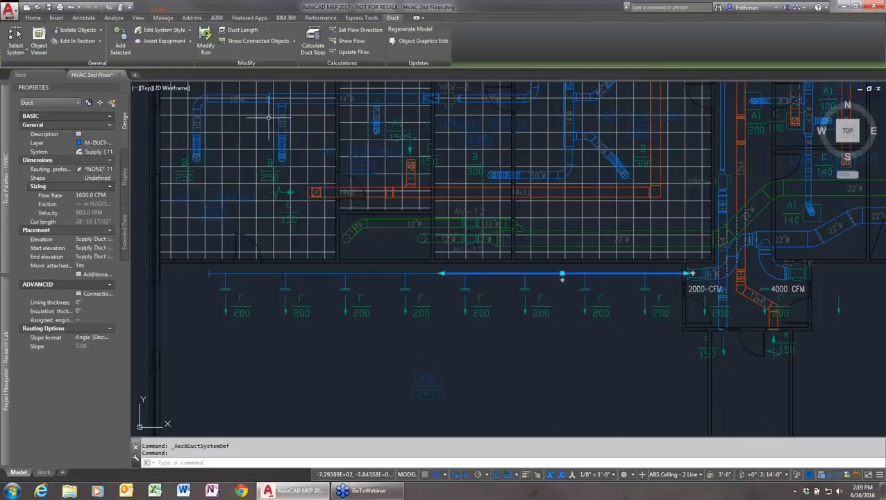
pyautogui.click(313, 41)
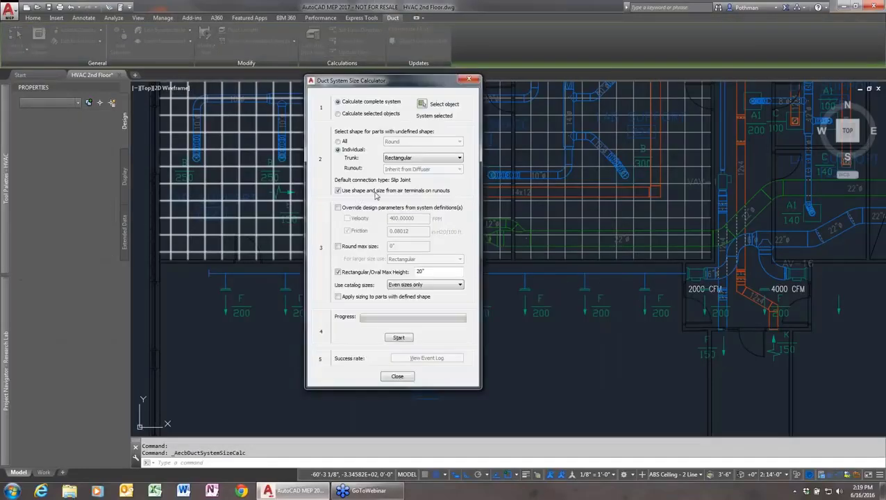
pyautogui.click(338, 208)
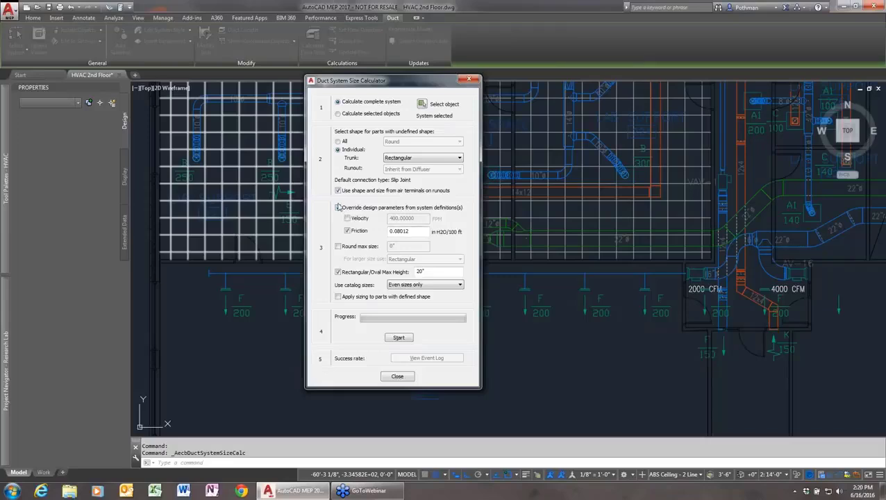
pyautogui.click(338, 208)
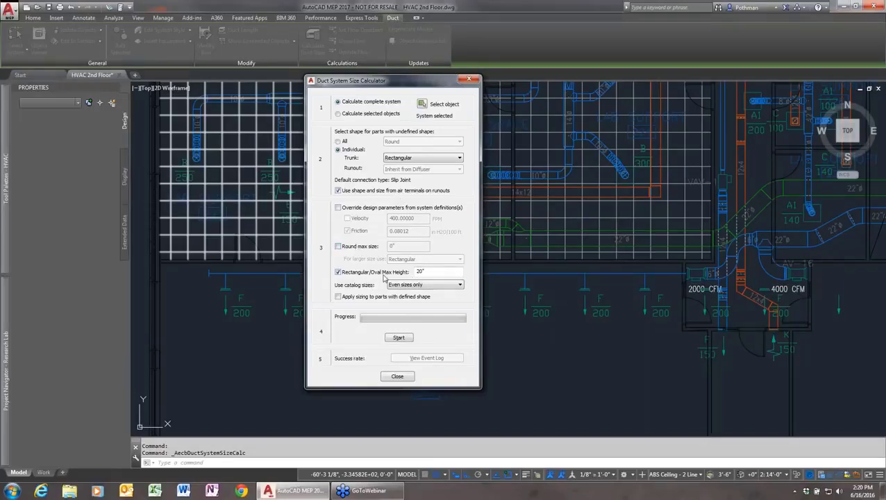
pyautogui.moveTo(432, 268); pyautogui.dragTo(415, 268)
pyautogui.click(428, 285)
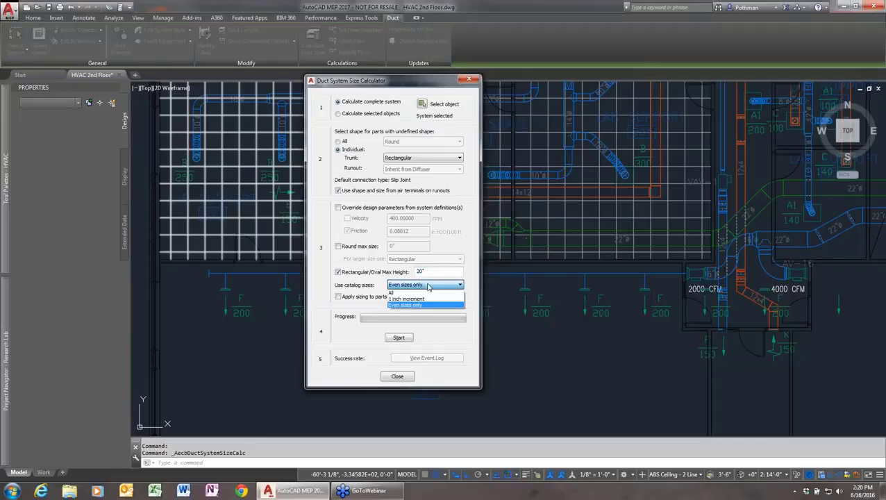
pyautogui.click(422, 305)
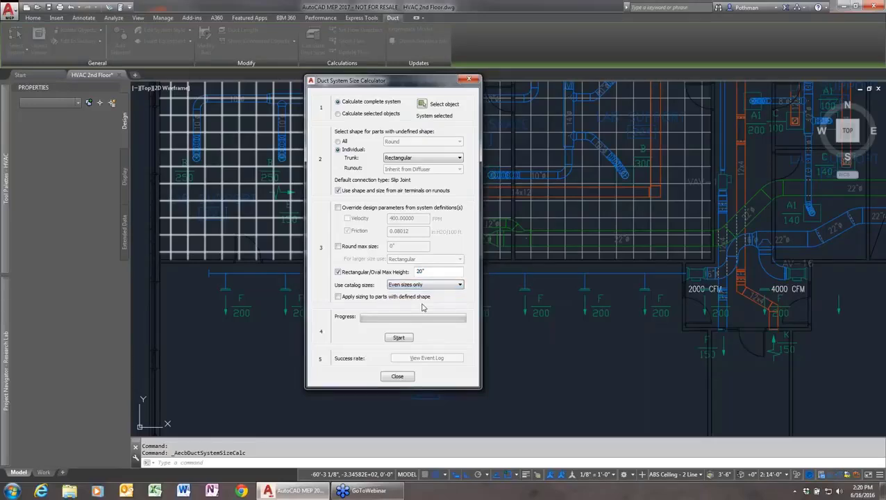
# Start the size calculation for the complete system and accept the suggested rectangular tap for the diffuser takeoffs
pyautogui.click(399, 338)
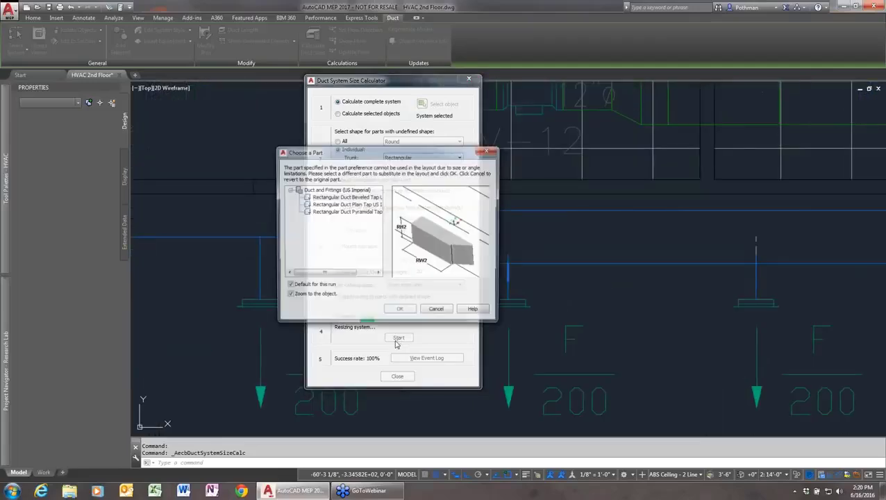
pyautogui.click(408, 313)
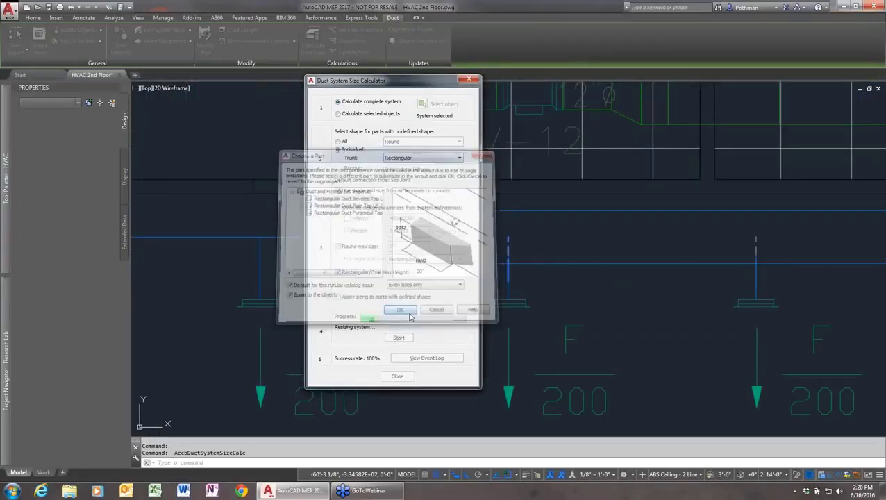
pyautogui.click(400, 311)
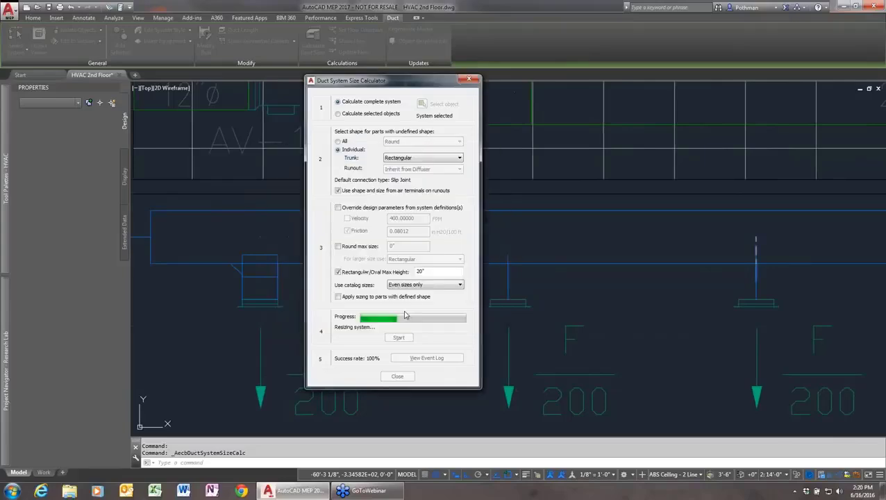
pyautogui.click(400, 313)
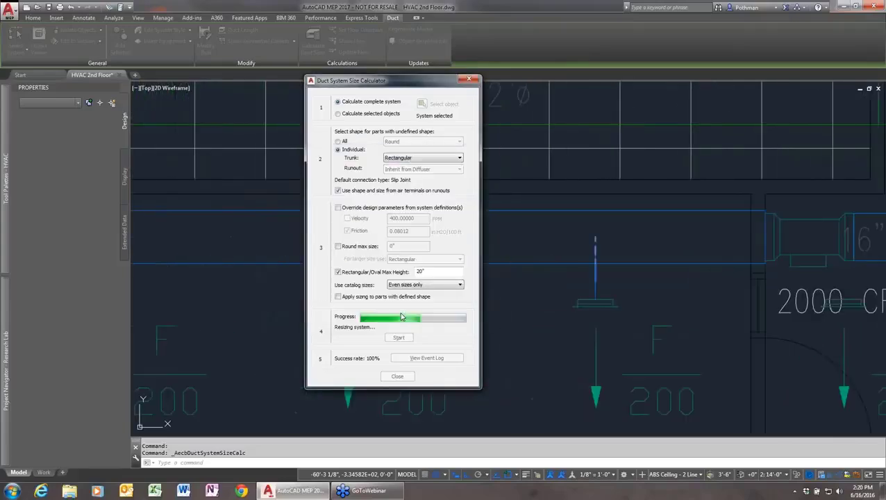
pyautogui.click(401, 312)
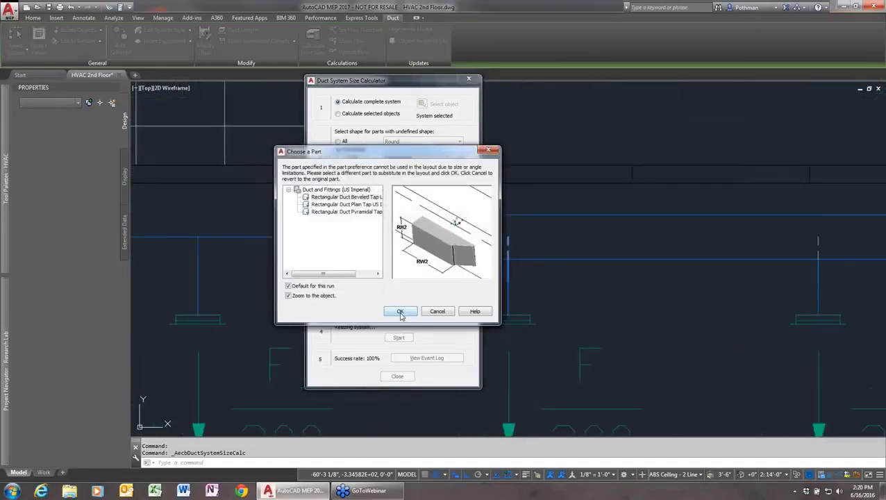
pyautogui.click(400, 315)
pyautogui.click(401, 311)
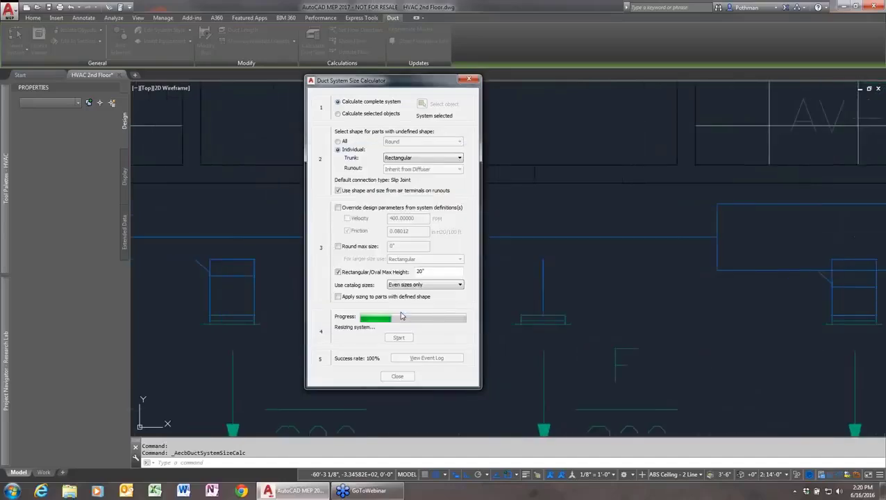
pyautogui.click(401, 312)
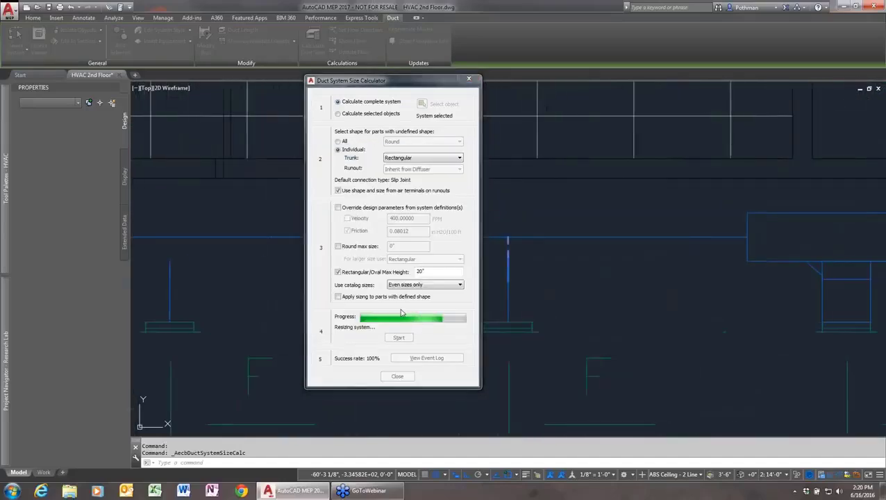
pyautogui.click(400, 313)
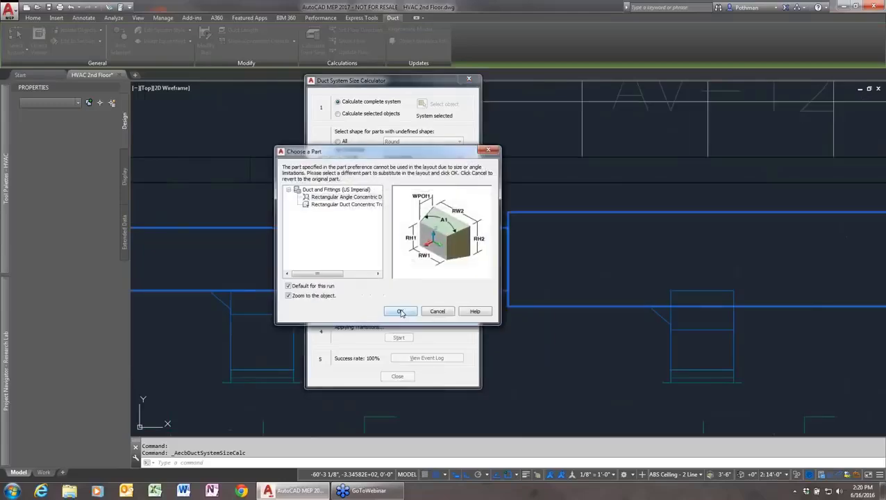
# Accept the 15 Deg angle concentric transition from 12x12 to 18x16, choose the Rectangular Duct Concentric Transition for the other joint, and close the calculator
pyautogui.click(399, 310)
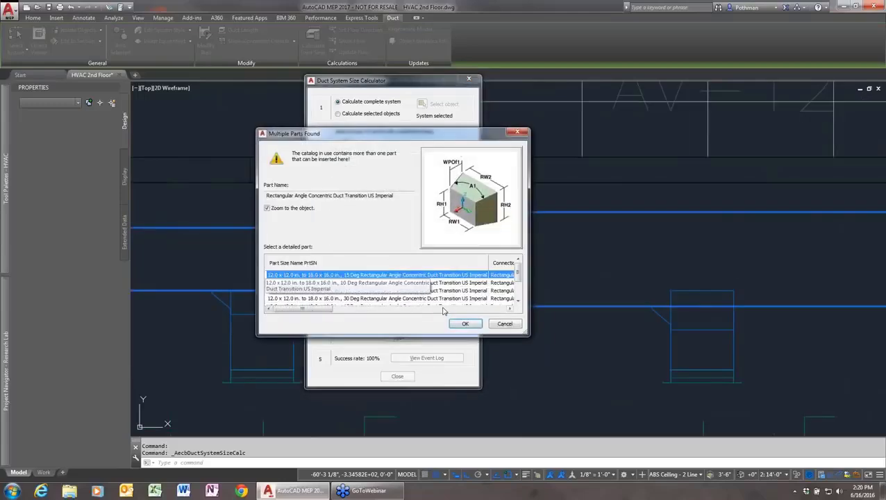
pyautogui.click(464, 324)
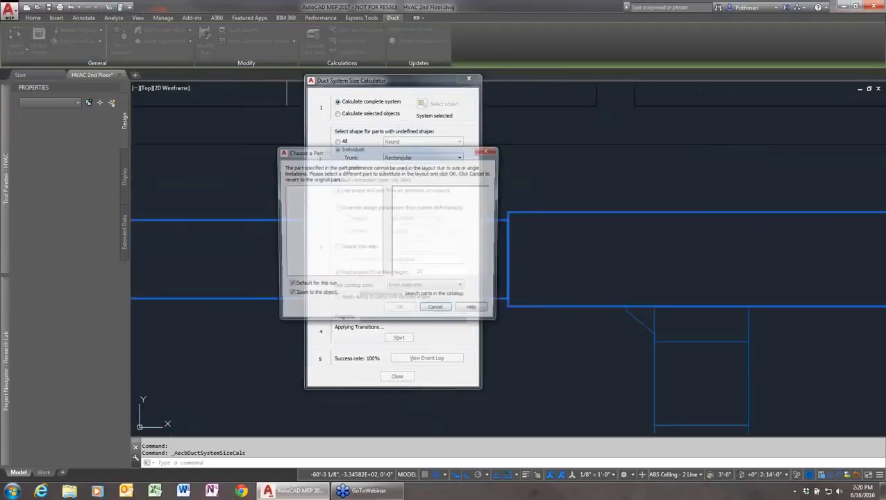
pyautogui.click(347, 204)
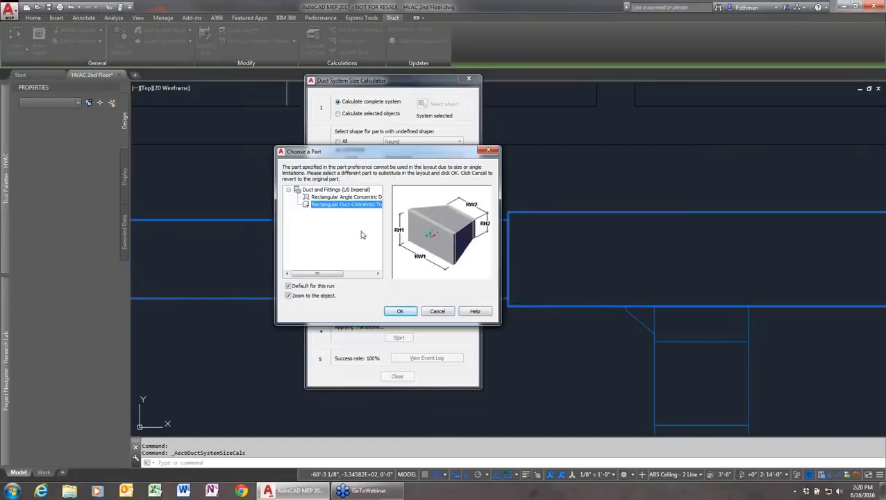
pyautogui.click(400, 311)
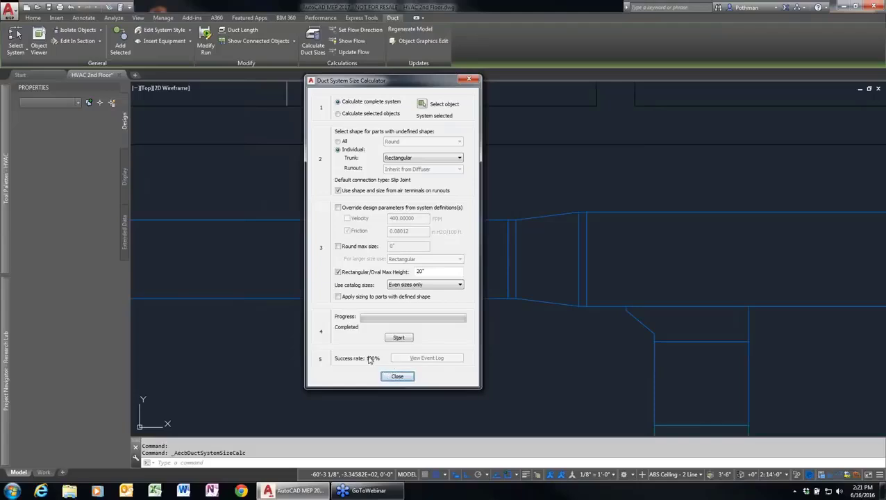
pyautogui.click(397, 376)
pyautogui.scroll(-5, 393, 365)
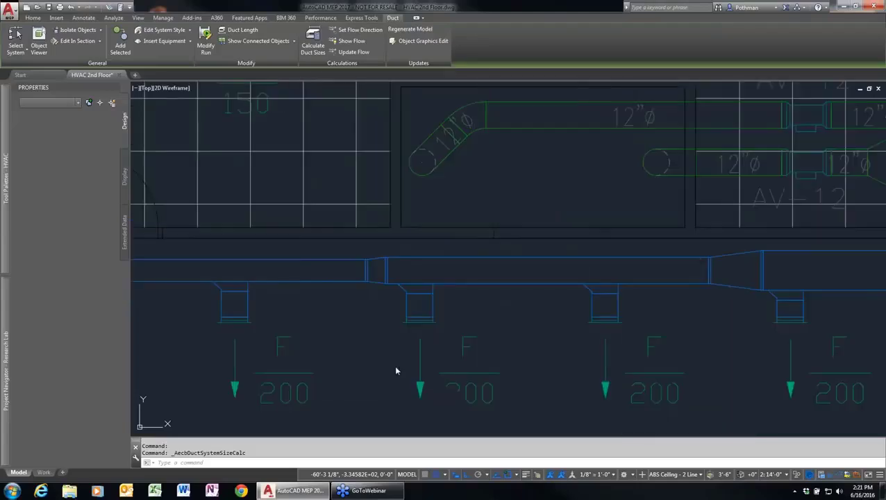
pyautogui.press('Escape')
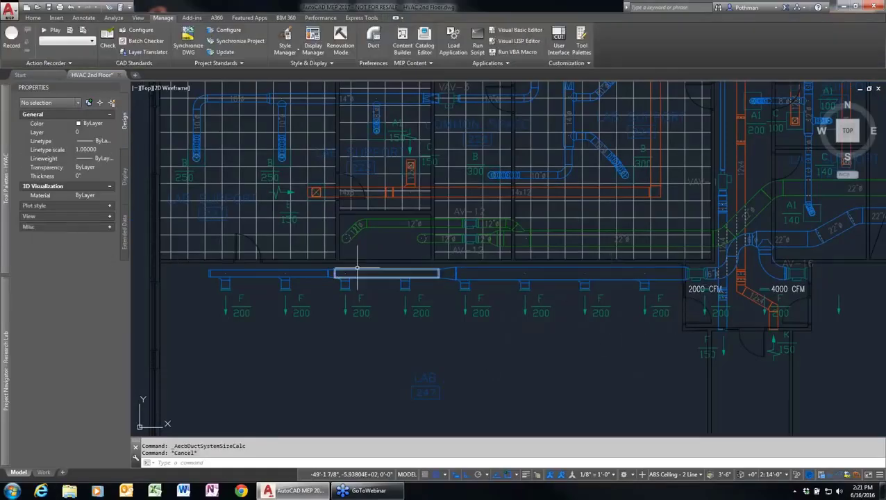
# Add a size label to the widest section of the supply duct with the Label annotation tool
pyautogui.moveTo(3, 338)
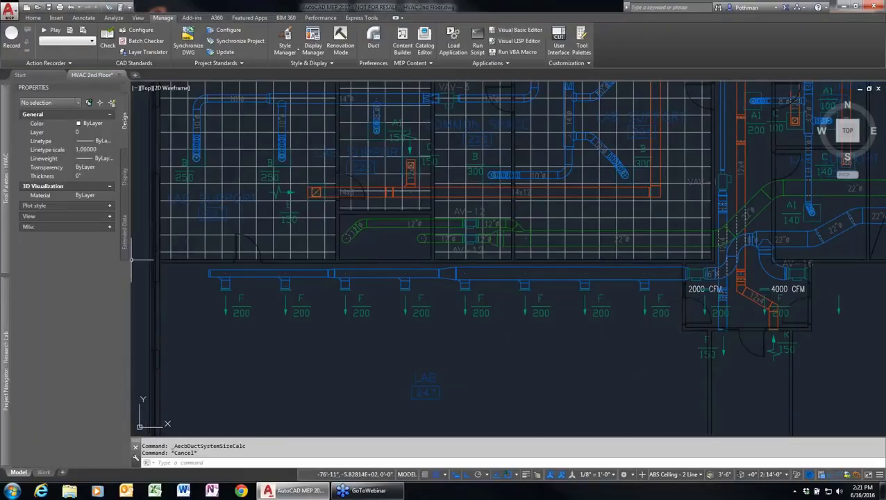
pyautogui.moveTo(4, 147)
pyautogui.click(121, 273)
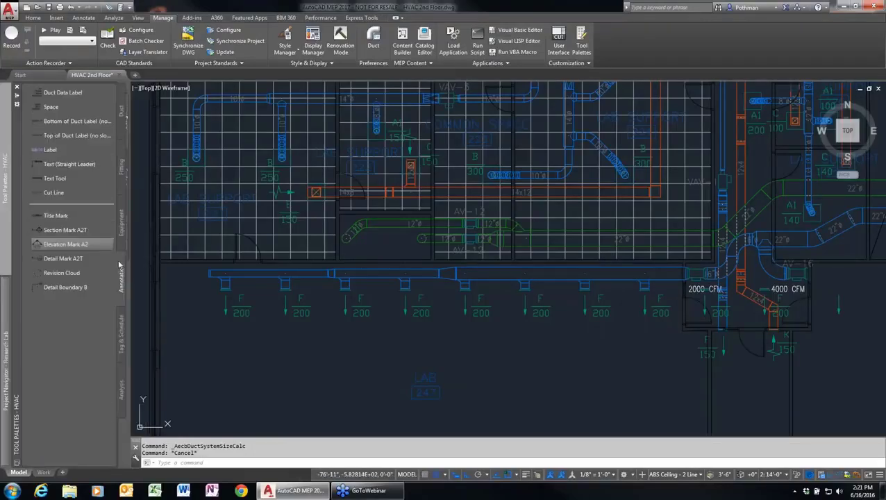
pyautogui.click(50, 150)
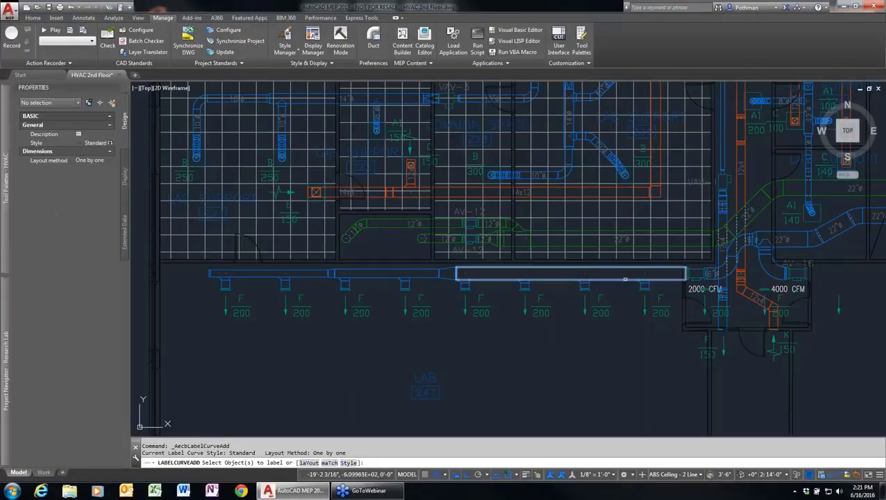
pyautogui.click(638, 276)
pyautogui.press('Return')
pyautogui.click(572, 305)
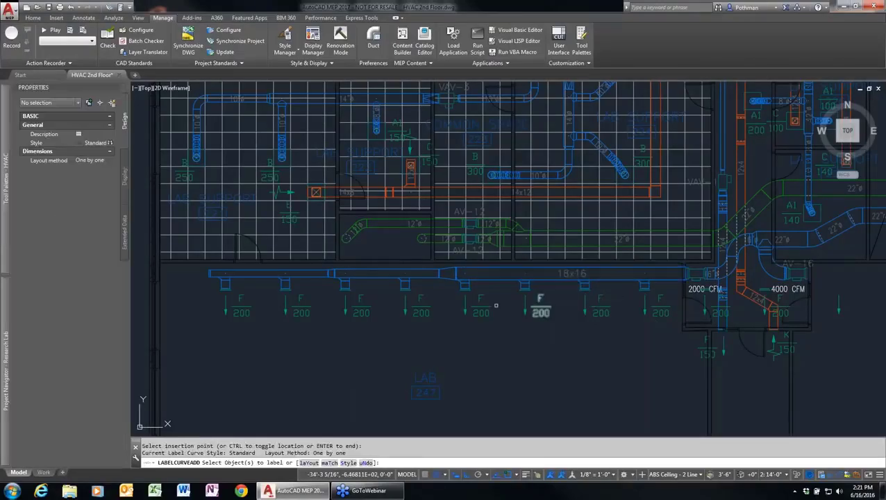
# Label the middle and far-end sections of the supply duct with their sizes and finish labeling
pyautogui.click(391, 276)
pyautogui.press('Return')
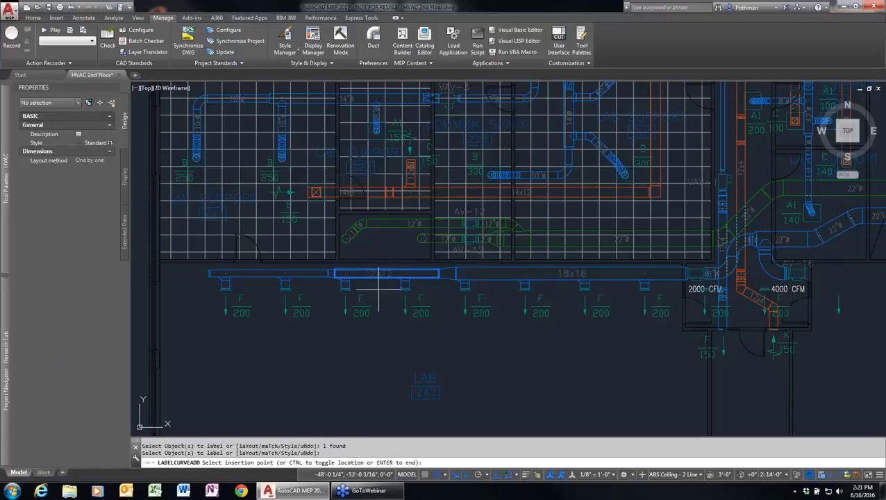
pyautogui.click(379, 283)
pyautogui.click(262, 275)
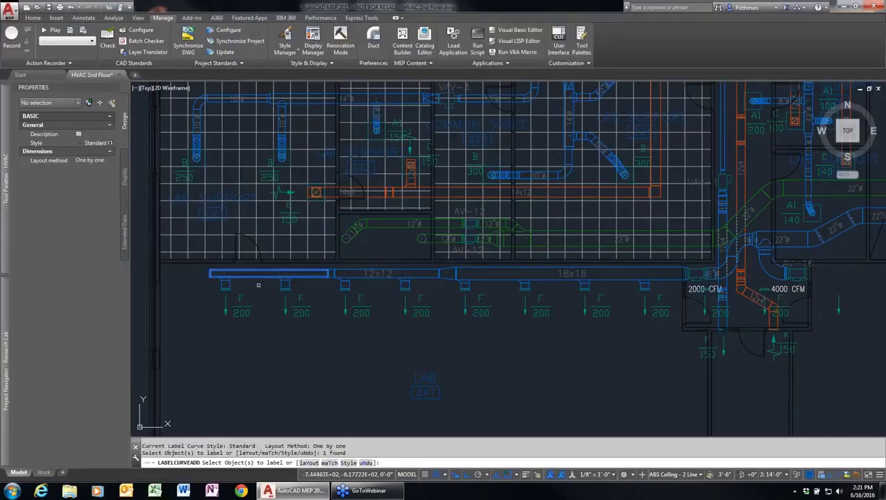
pyautogui.press('Return')
pyautogui.click(258, 285)
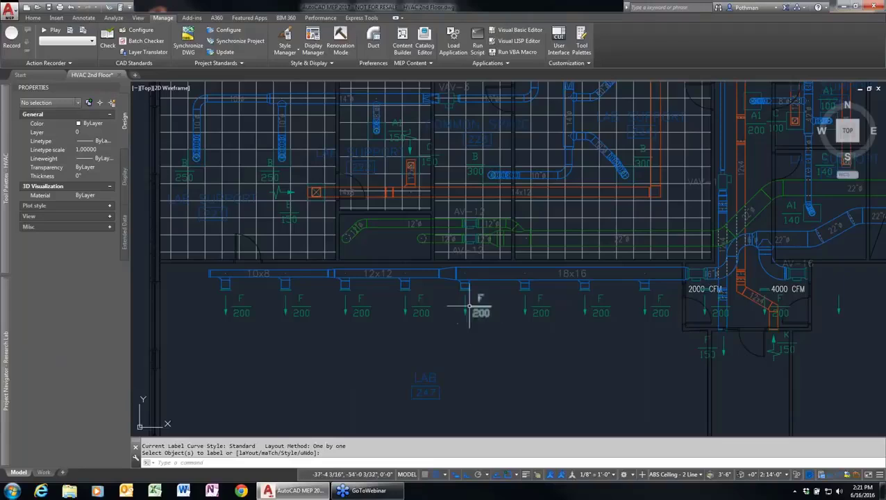
# Flip the direction of the four diffuser takeoff taps on the 18x16 duct so their bevels face the terminal unit
pyautogui.scroll(4, 574, 295)
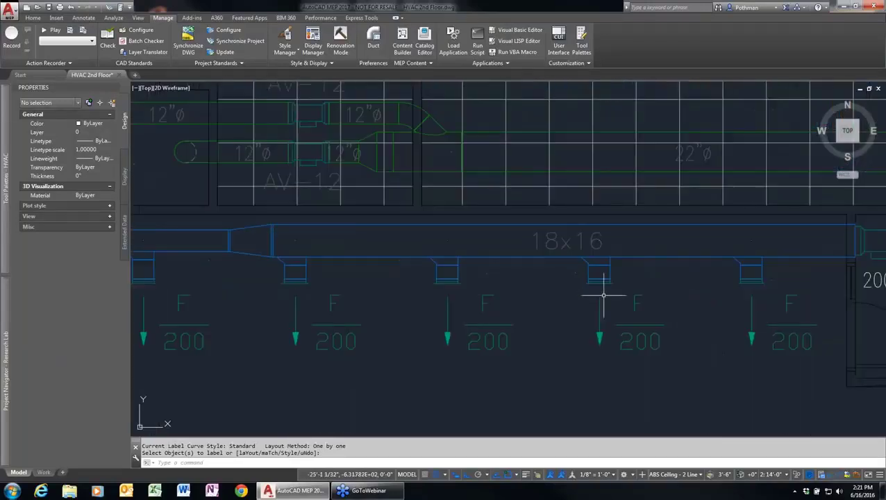
pyautogui.click(286, 264)
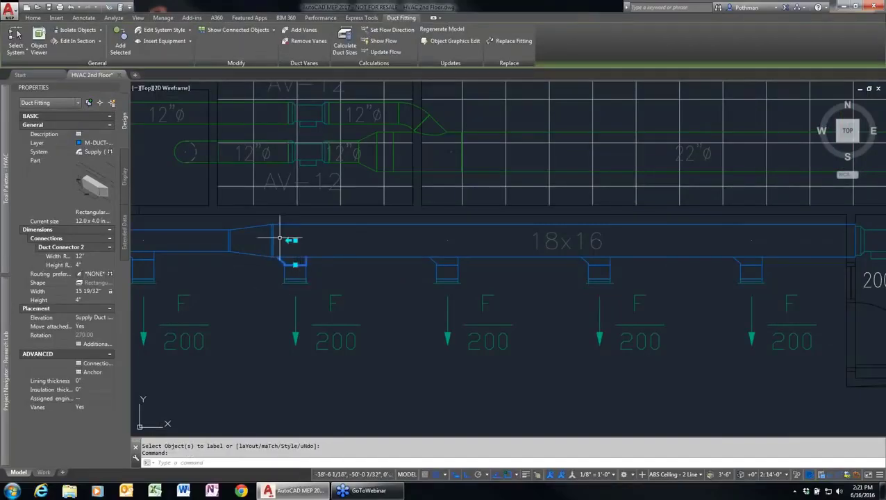
pyautogui.click(291, 239)
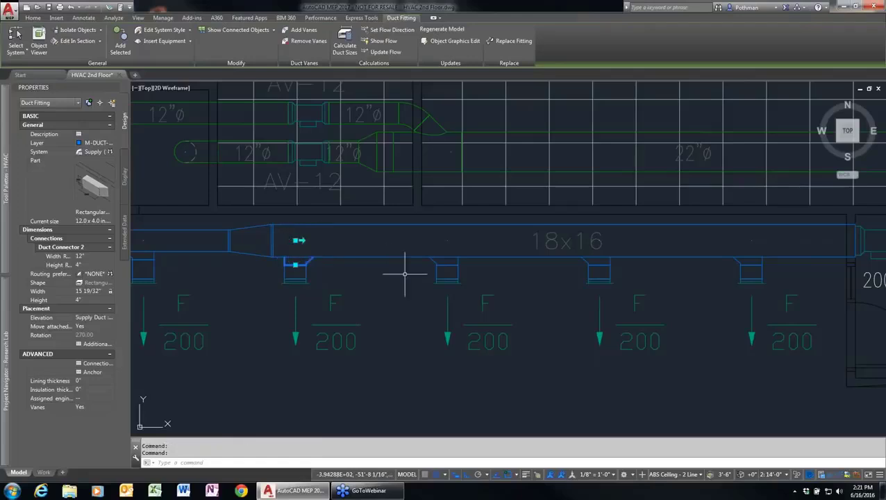
pyautogui.click(444, 241)
pyautogui.click(443, 240)
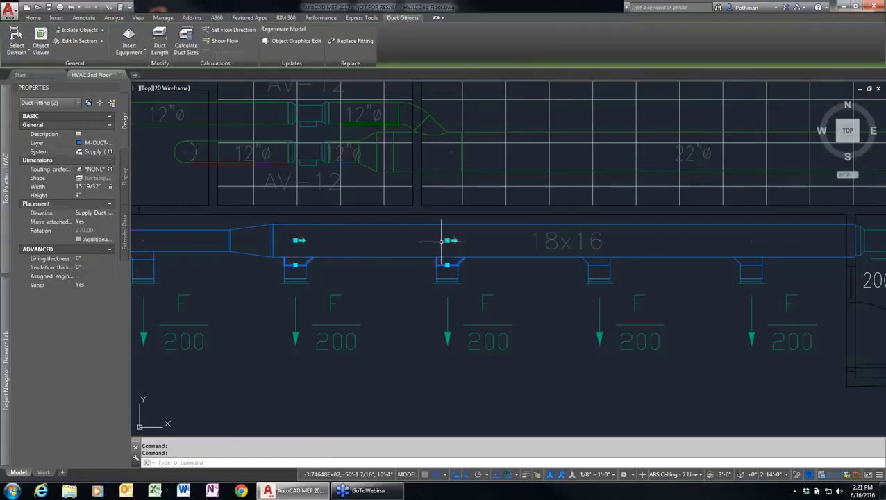
pyautogui.click(583, 244)
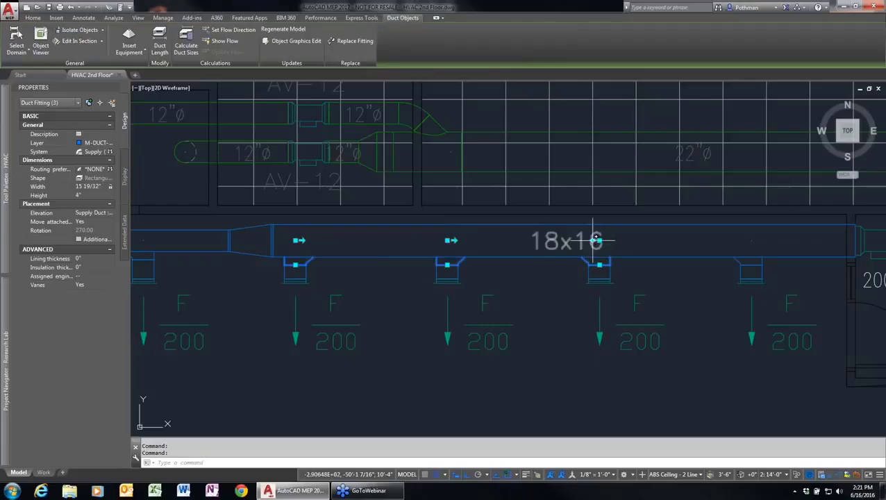
pyautogui.click(594, 240)
pyautogui.click(738, 259)
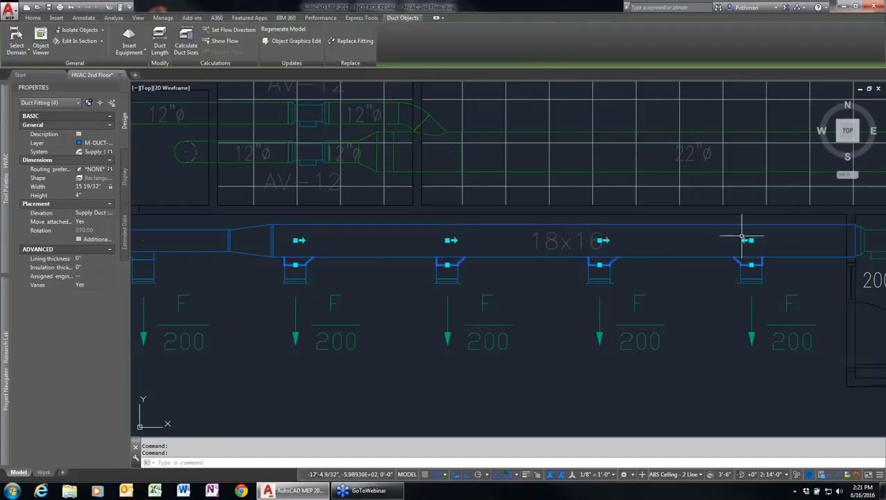
pyautogui.click(748, 241)
pyautogui.press('Escape')
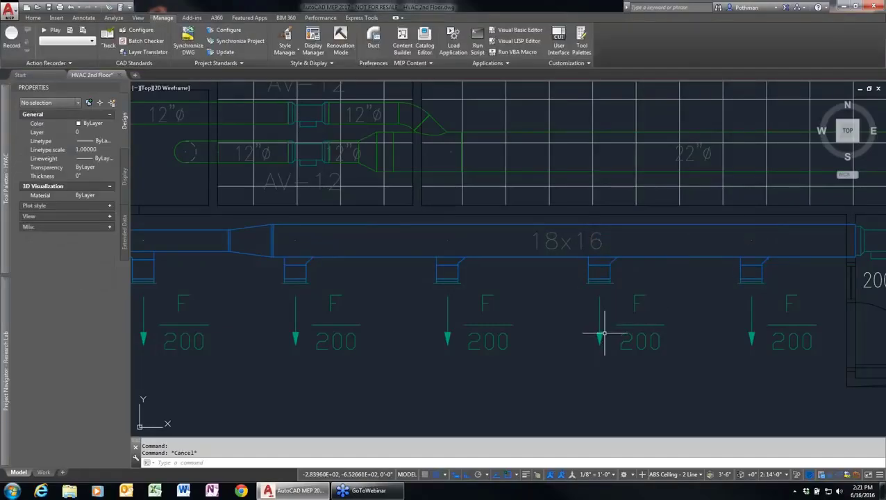
pyautogui.scroll(-2, 768, 306)
pyautogui.scroll(-2, 768, 306)
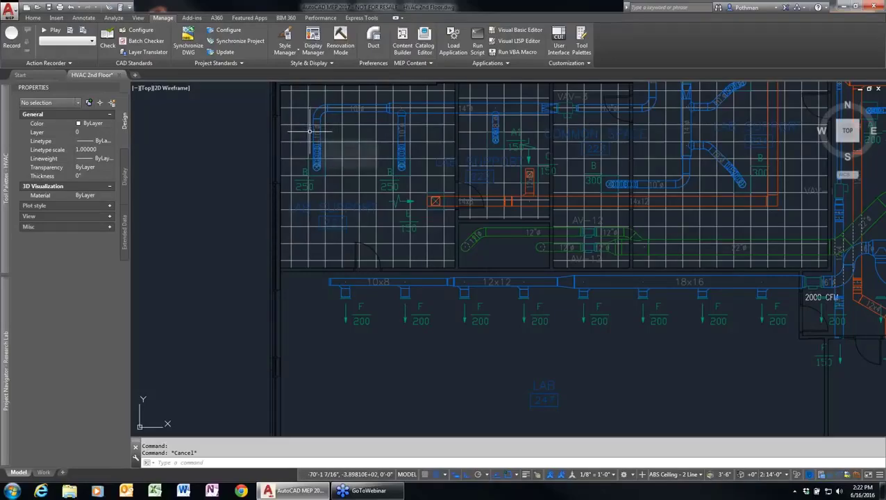
# Close the HVAC 2nd Floor drawing without saving its changes and open the HVAC Penthouse construct from the Mechanical folder
pyautogui.scroll(-3, 741, 221)
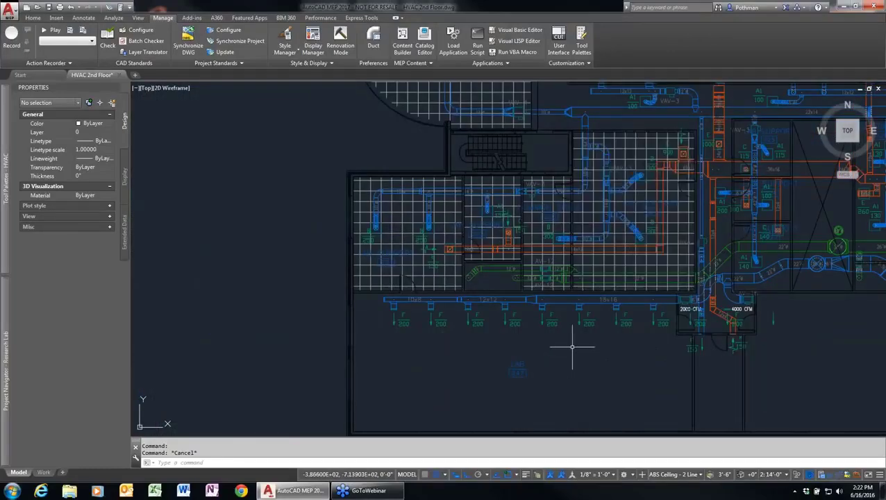
pyautogui.click(118, 76)
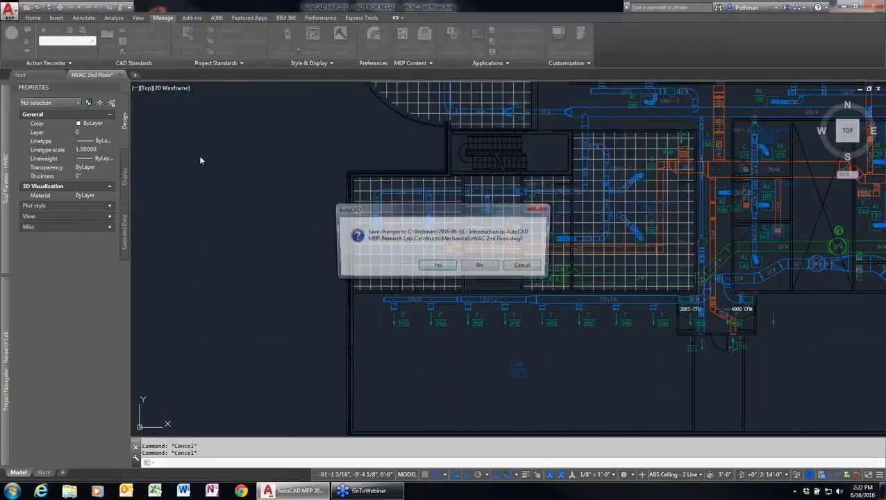
pyautogui.click(490, 270)
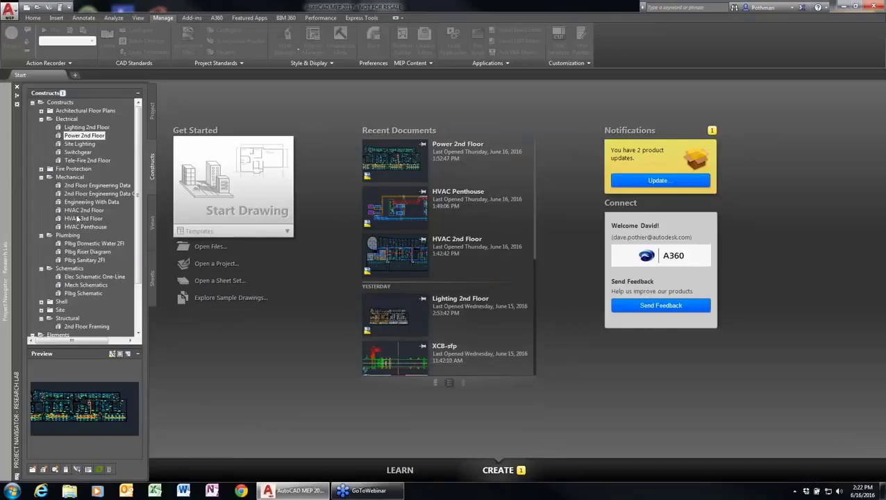
pyautogui.doubleClick(82, 227)
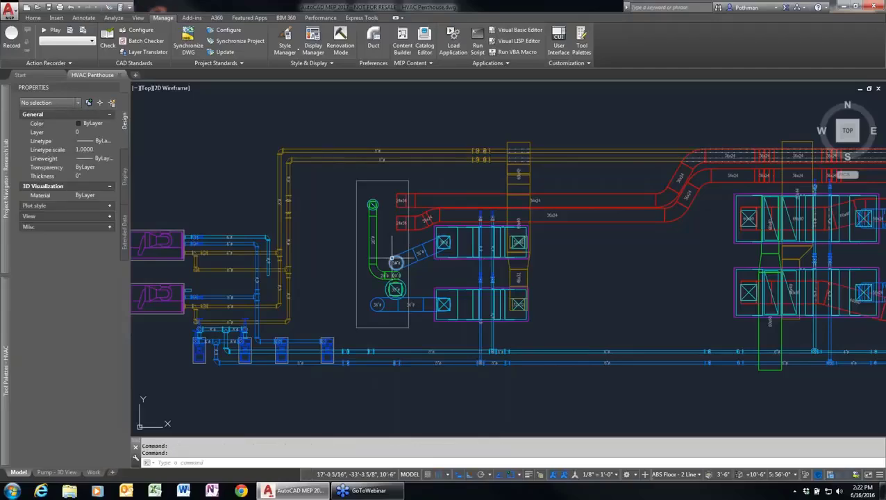
# Examine the equipment at the west end of the penthouse plan, with its connected pumps and 6" and 8" piping
pyautogui.moveTo(335, 270); pyautogui.dragTo(474, 247, button='middle')
pyautogui.scroll(-2, 465, 252)
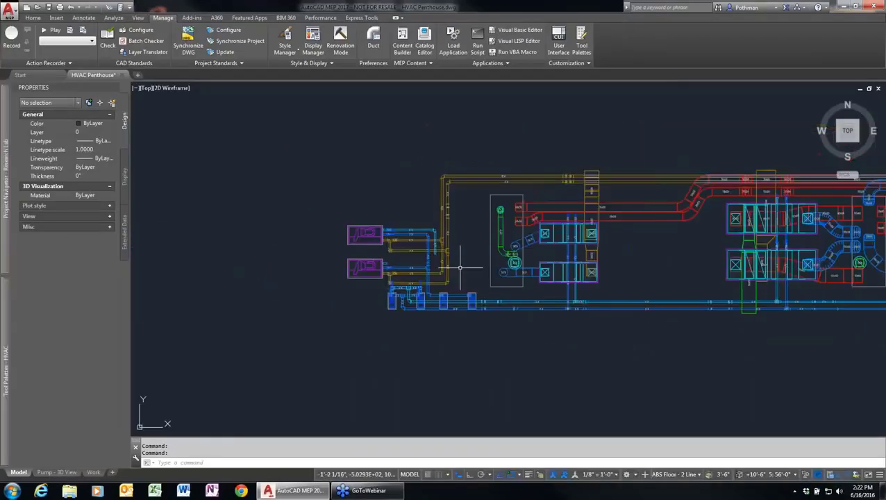
pyautogui.scroll(2, 459, 266)
pyautogui.scroll(2, 461, 265)
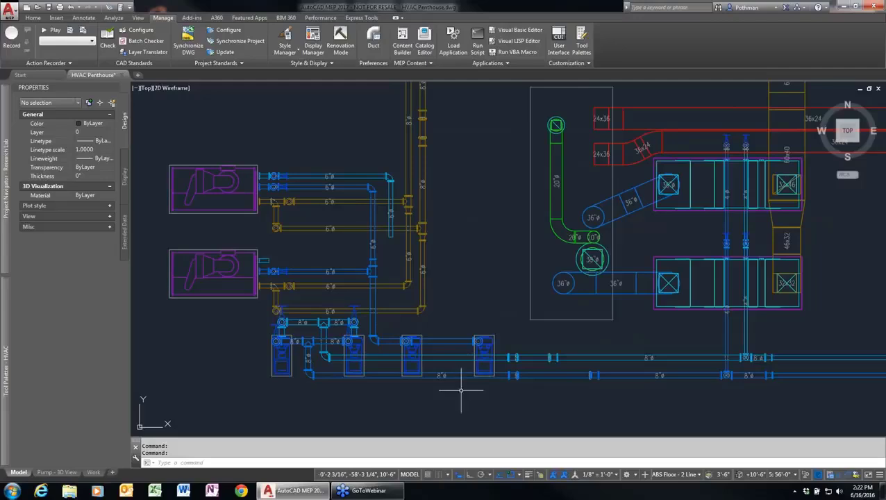
pyautogui.scroll(2, 461, 390)
pyautogui.moveTo(458, 392); pyautogui.dragTo(578, 392, button='middle')
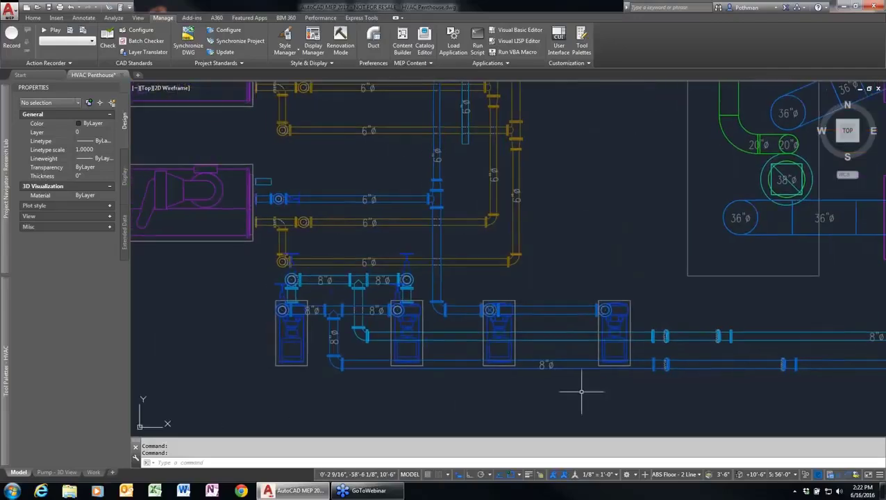
pyautogui.scroll(-2, 579, 393)
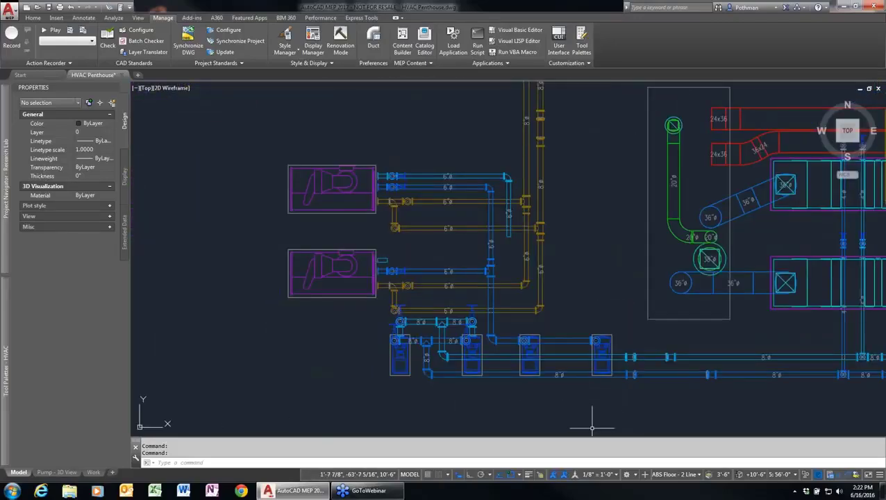
# Switch the workspace to Piping and bring up its build tools and the Pressure Pipe tool palette
pyautogui.click(635, 475)
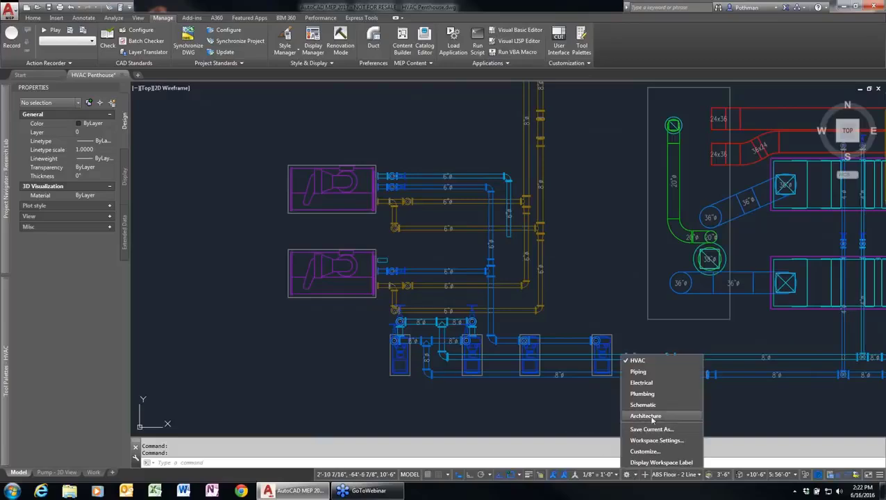
pyautogui.click(646, 374)
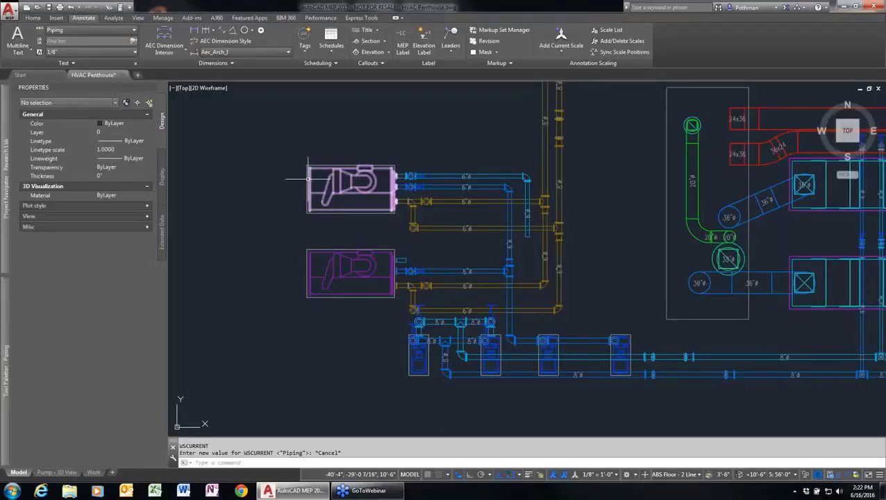
pyautogui.click(35, 20)
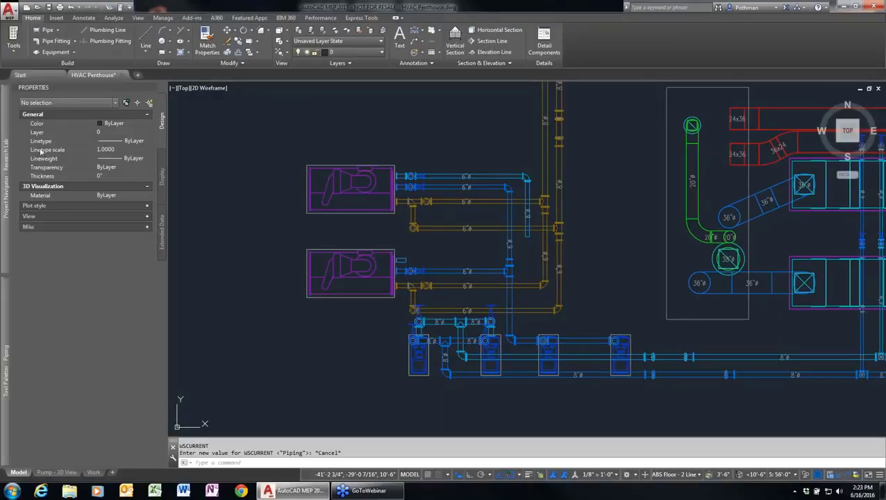
pyautogui.moveTo(5, 393)
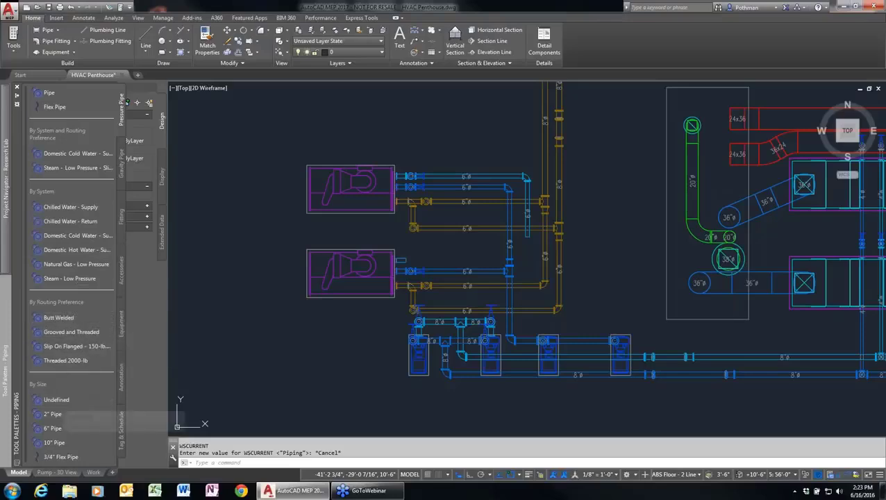
pyautogui.click(70, 400)
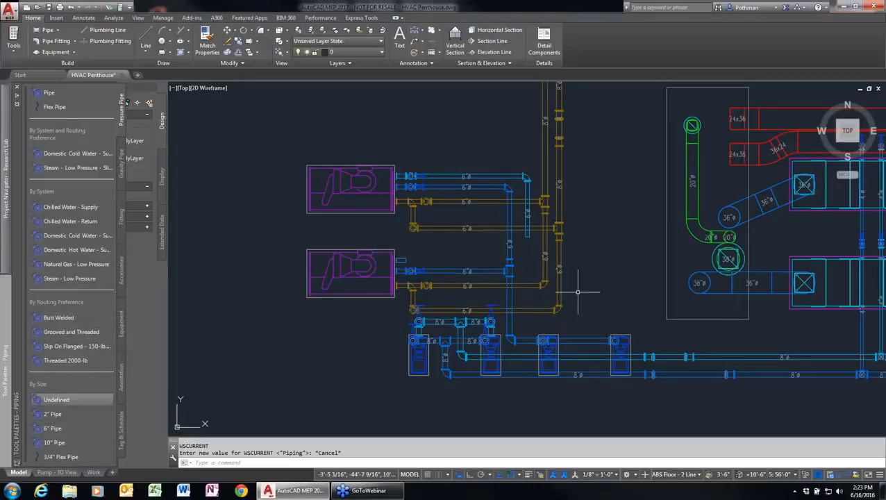
# Review the parts and size ranges of the Generic Flanged and Grooved and Threaded pipe routing preferences, then close the Style Manager without changes
pyautogui.moveTo(620, 343); pyautogui.dragTo(570, 264, button='middle')
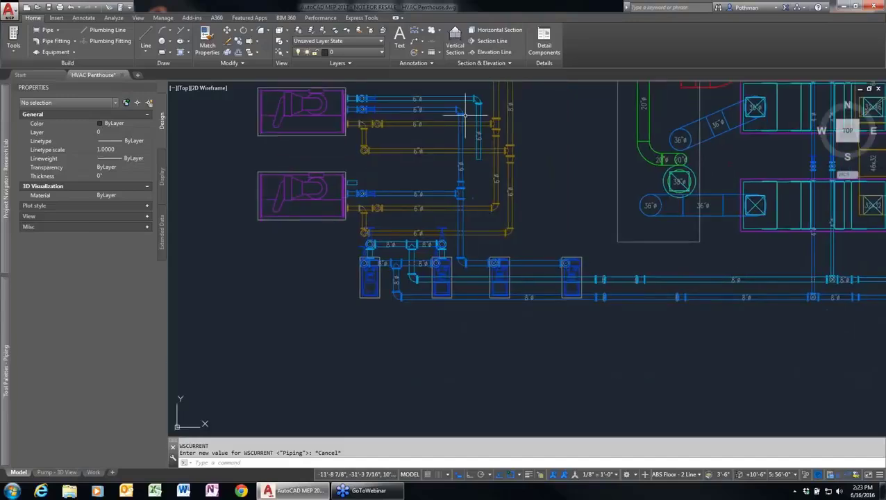
pyautogui.click(162, 18)
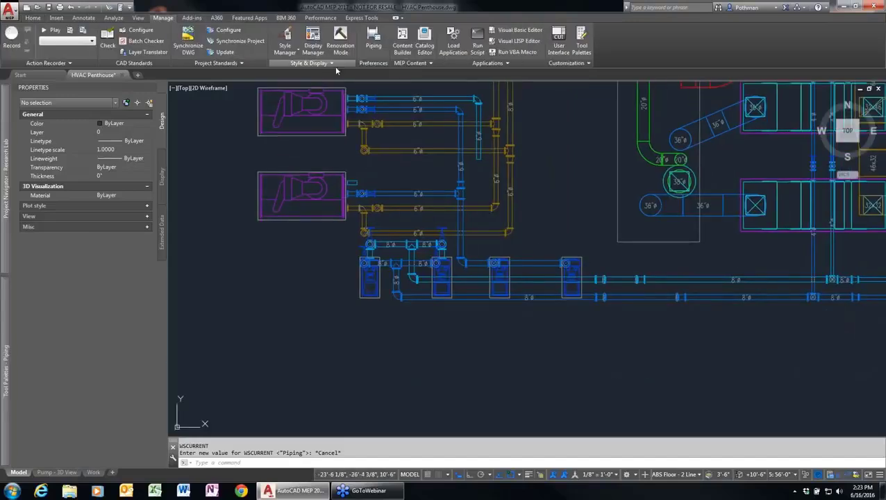
pyautogui.click(278, 49)
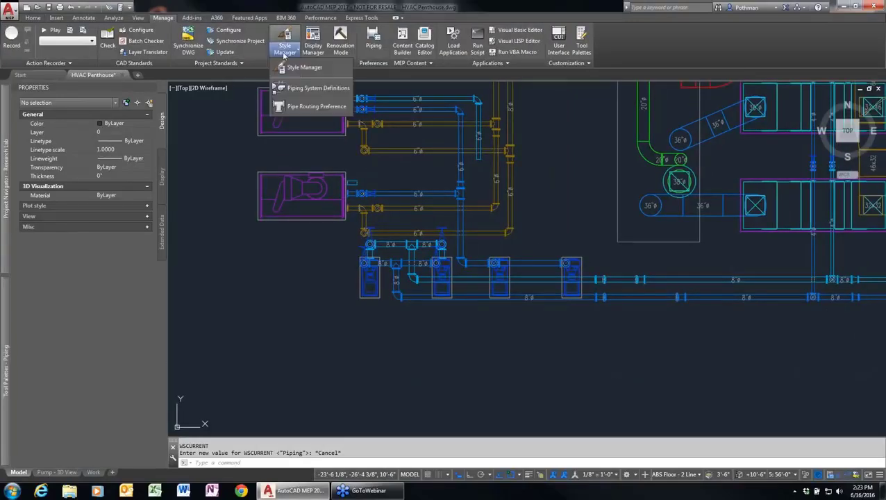
pyautogui.click(302, 109)
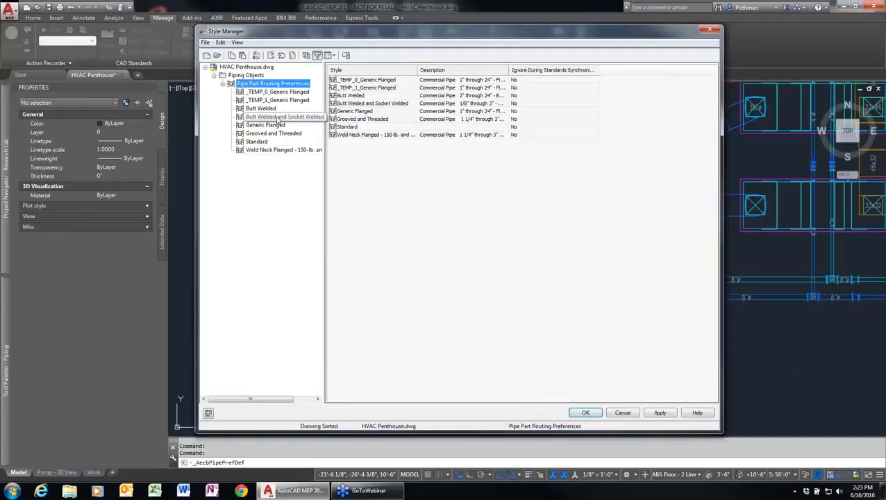
pyautogui.click(266, 125)
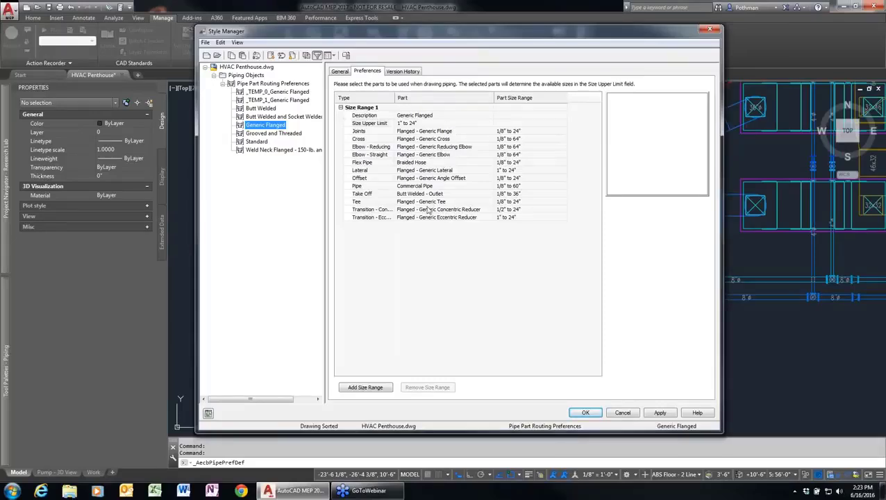
pyautogui.click(268, 133)
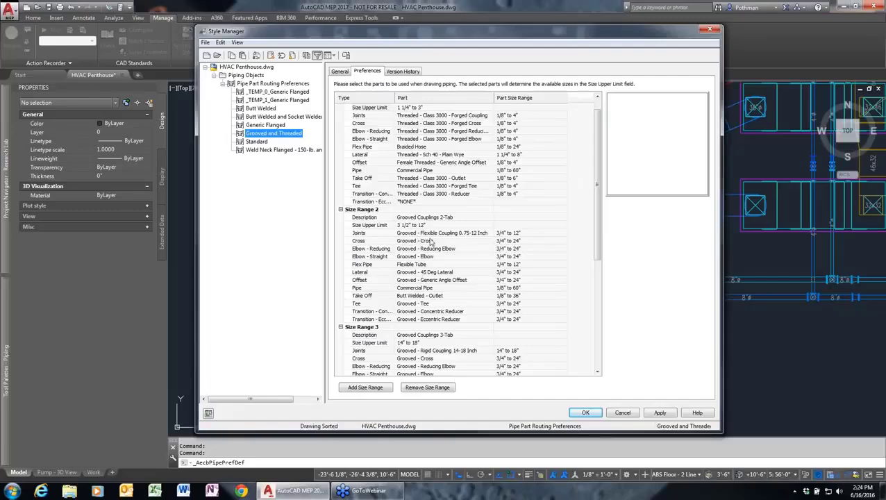
pyautogui.moveTo(595, 211); pyautogui.dragTo(595, 301)
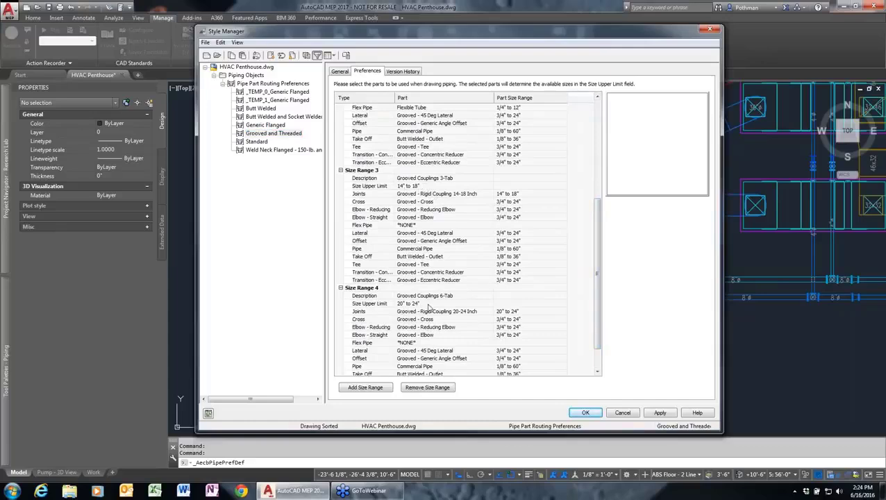
pyautogui.click(622, 412)
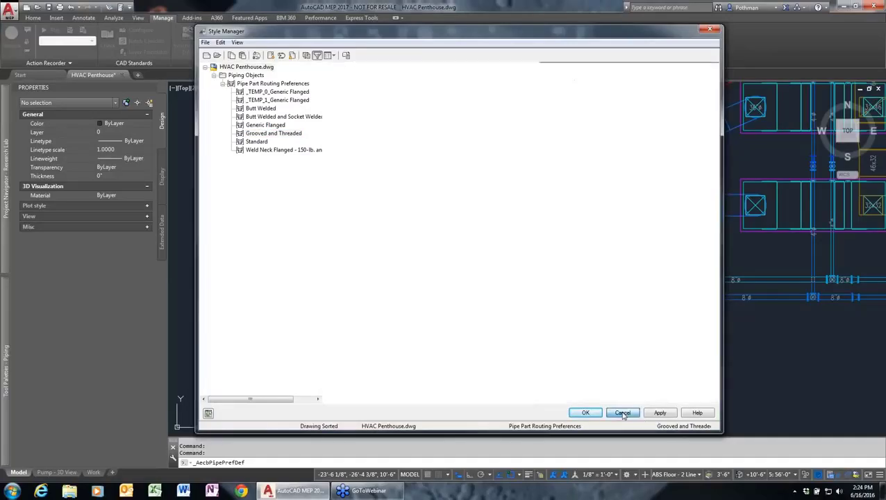
# Draw a three-segment stepped 3" pipe run in the empty area below the pumps, using the Grooved and Threaded routing preference
pyautogui.click(33, 17)
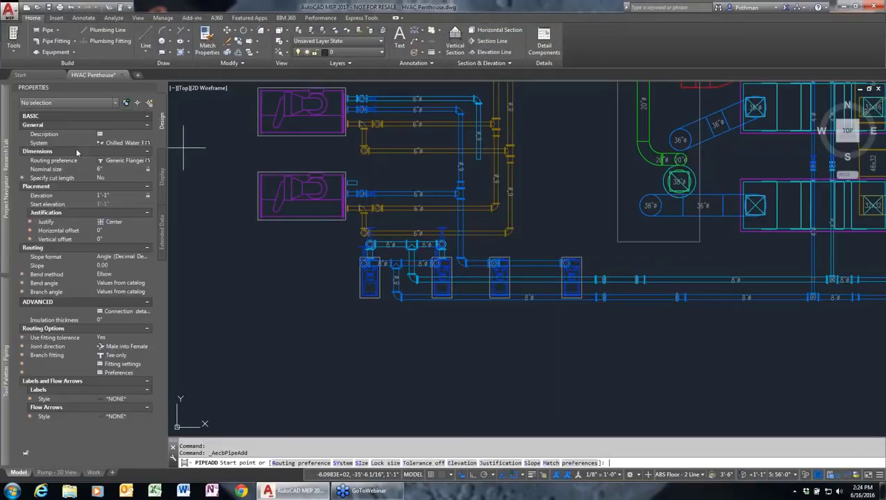
pyautogui.click(139, 162)
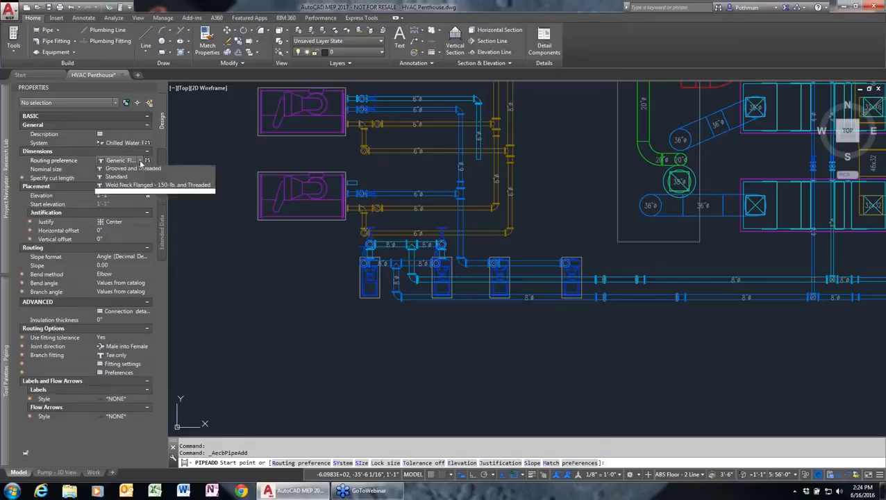
pyautogui.click(135, 195)
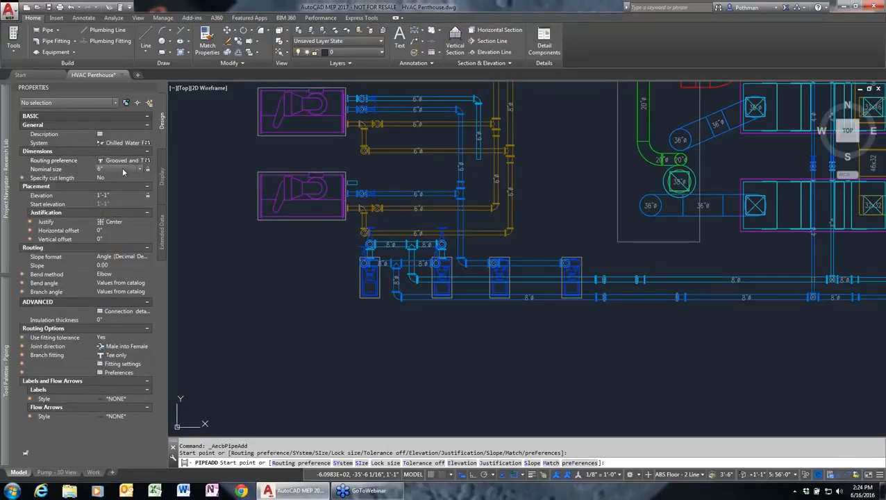
pyautogui.scroll(3, 122, 171)
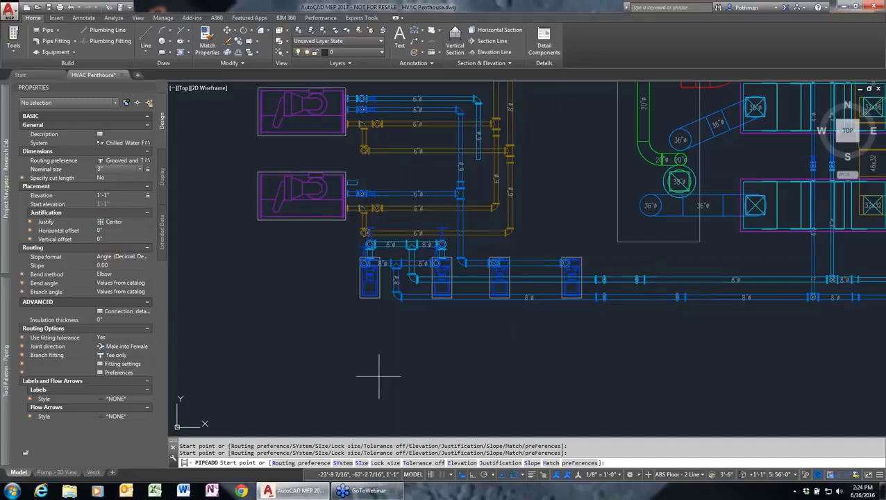
pyautogui.scroll(5, 378, 374)
pyautogui.click(344, 274)
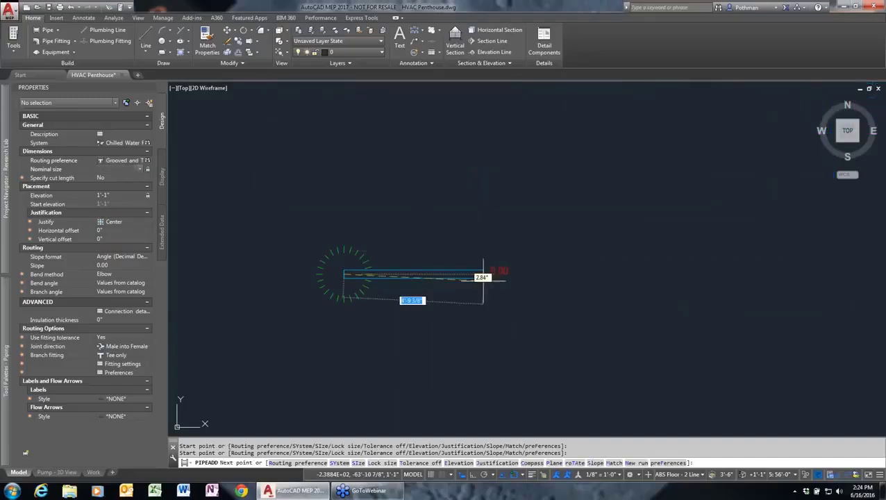
pyautogui.click(528, 274)
pyautogui.click(528, 391)
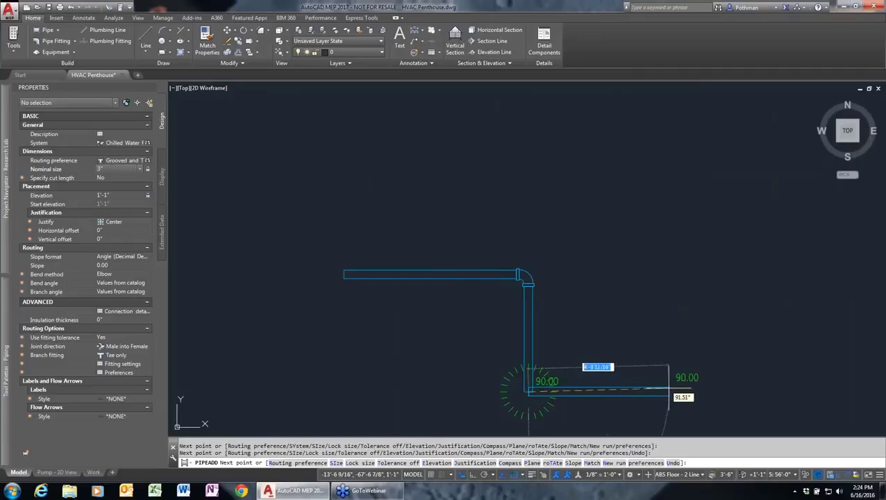
pyautogui.click(668, 392)
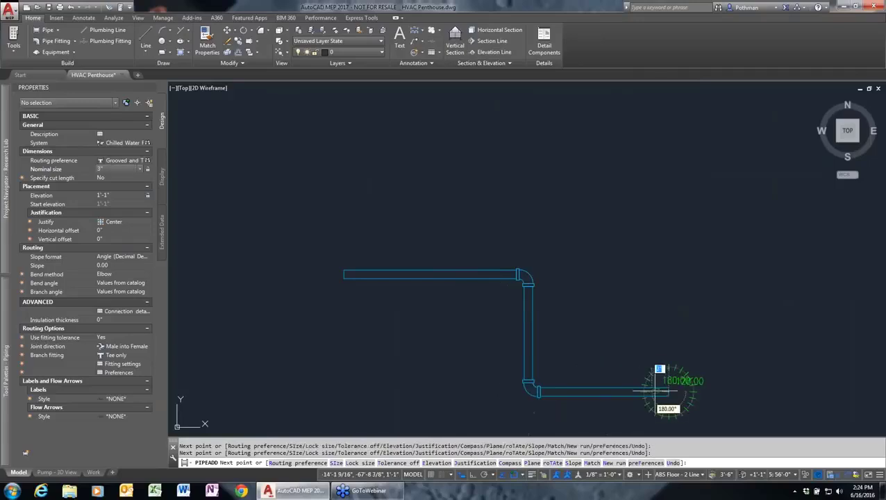
# Continue the pipe run at 4" nominal size with four segments going east, north, west and north, and finish the run
pyautogui.click(141, 170)
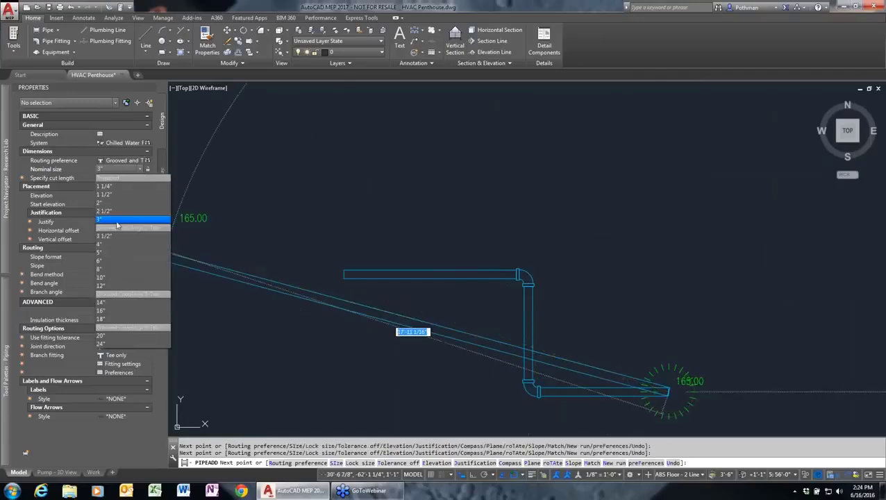
pyautogui.click(132, 244)
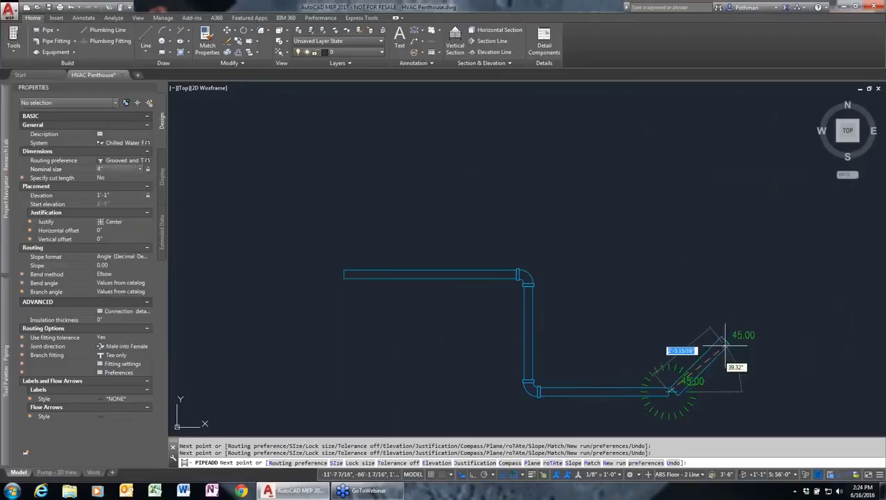
pyautogui.click(763, 390)
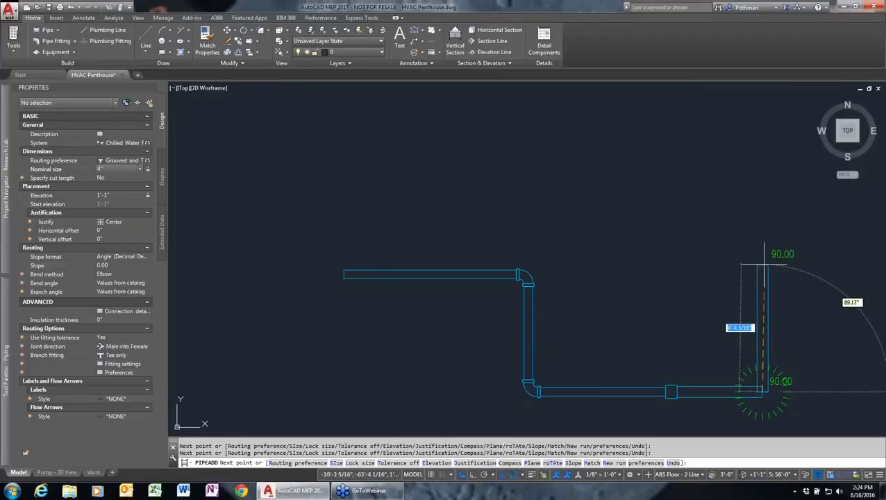
pyautogui.click(763, 264)
pyautogui.click(663, 264)
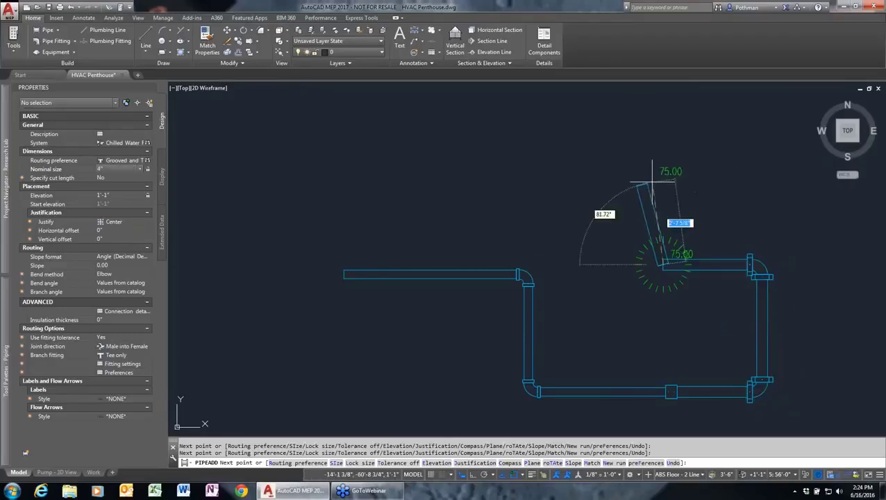
pyautogui.click(663, 163)
pyautogui.press('Return')
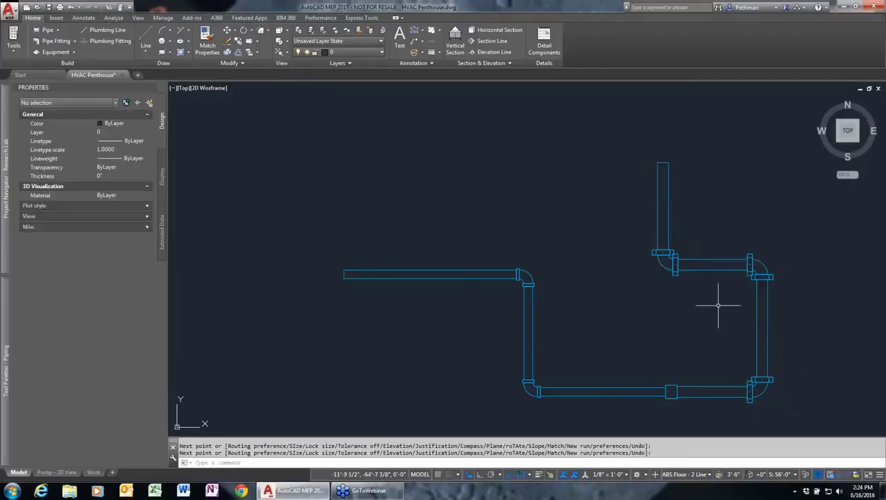
# Examine the whole practice pipe run and its fittings in 3D in the Object Viewer, then close the viewer
pyautogui.click(800, 416)
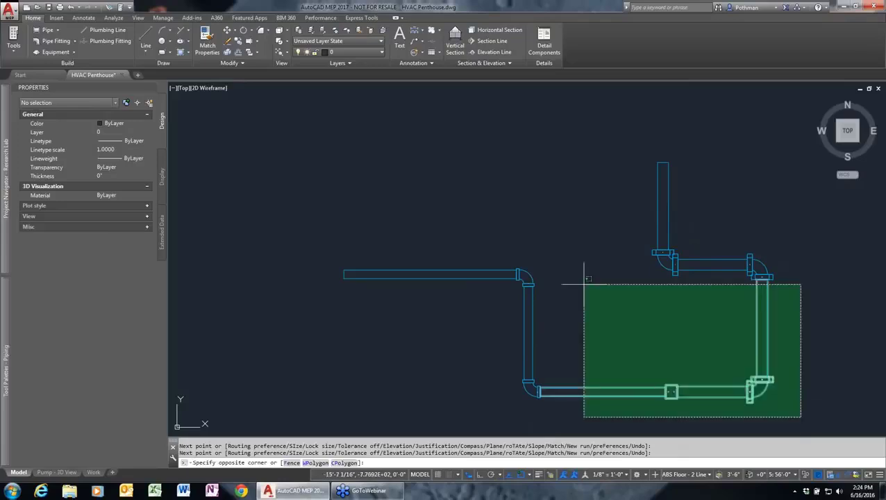
pyautogui.click(385, 189)
pyautogui.rightClick(417, 189)
pyautogui.moveTo(451, 209)
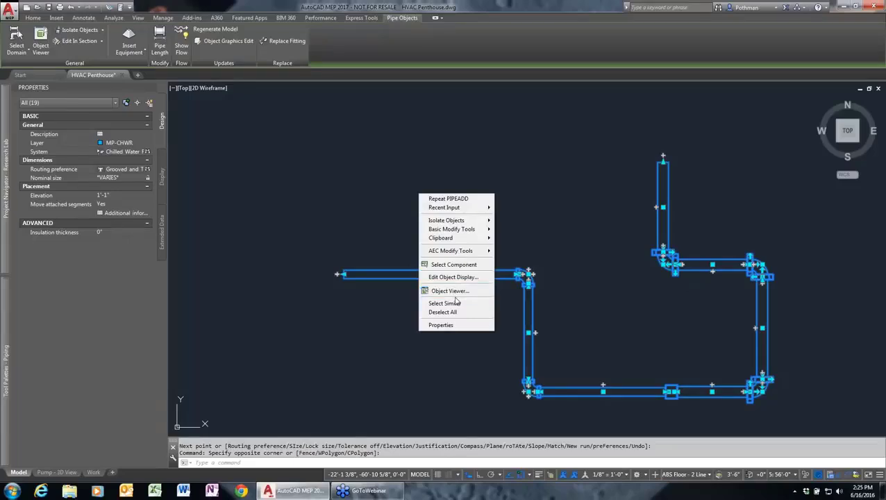
pyautogui.click(459, 293)
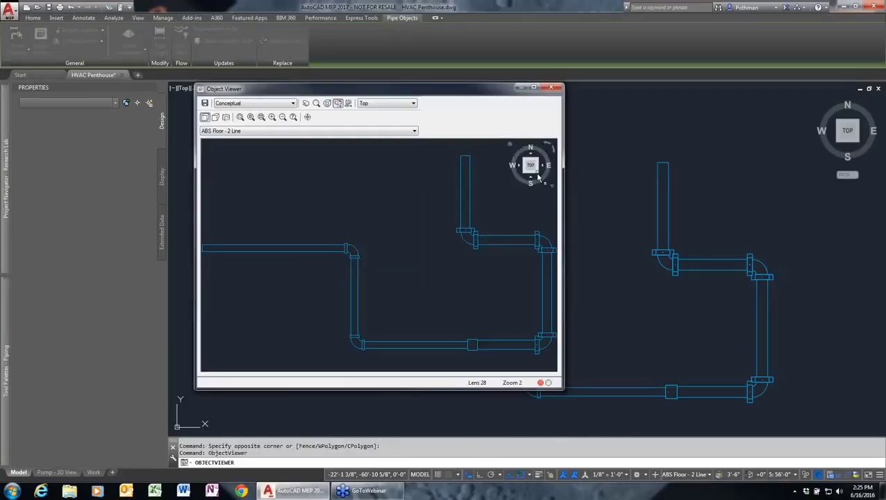
pyautogui.click(538, 178)
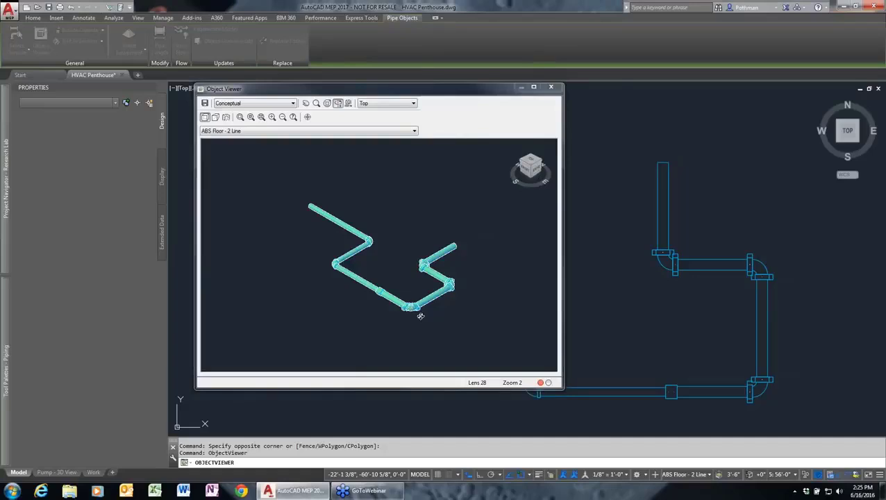
pyautogui.scroll(5, 433, 315)
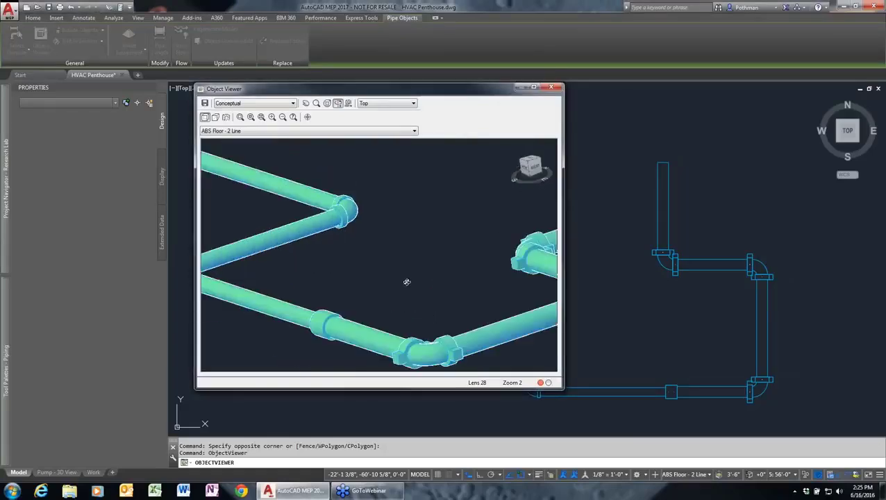
pyautogui.moveTo(406, 281); pyautogui.dragTo(384, 257)
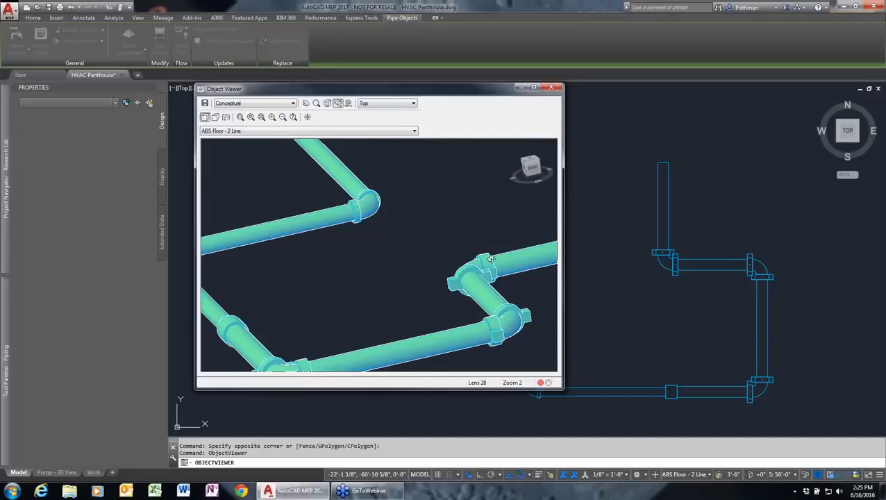
pyautogui.click(551, 87)
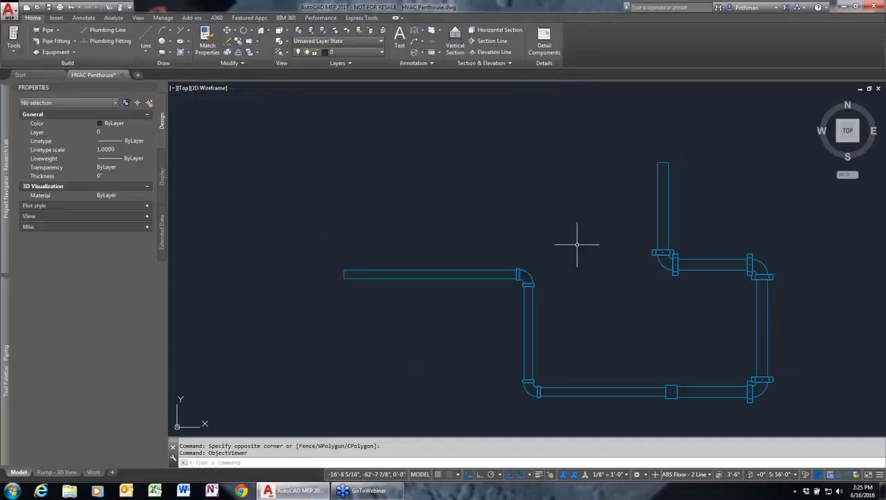
# Delete the entire practice pipe run below the pumps
pyautogui.scroll(-2, 576, 244)
pyautogui.click(742, 356)
pyautogui.click(464, 208)
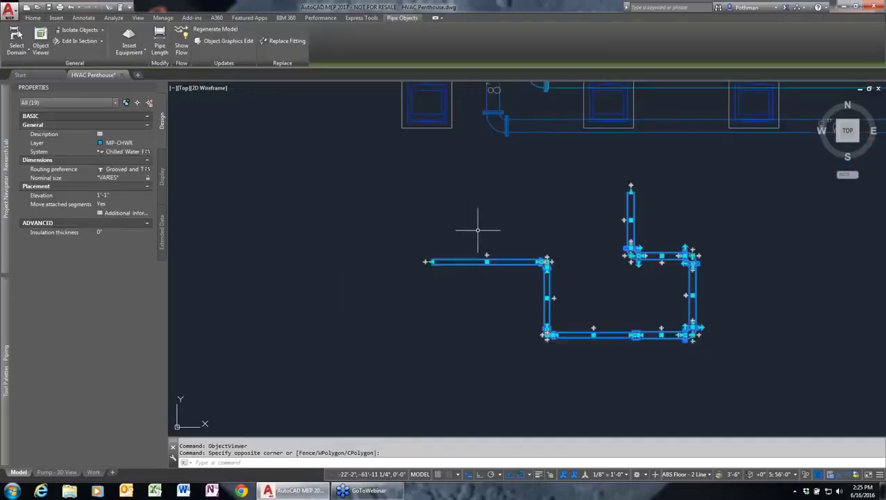
pyautogui.press('Delete')
pyautogui.scroll(-3, 461, 363)
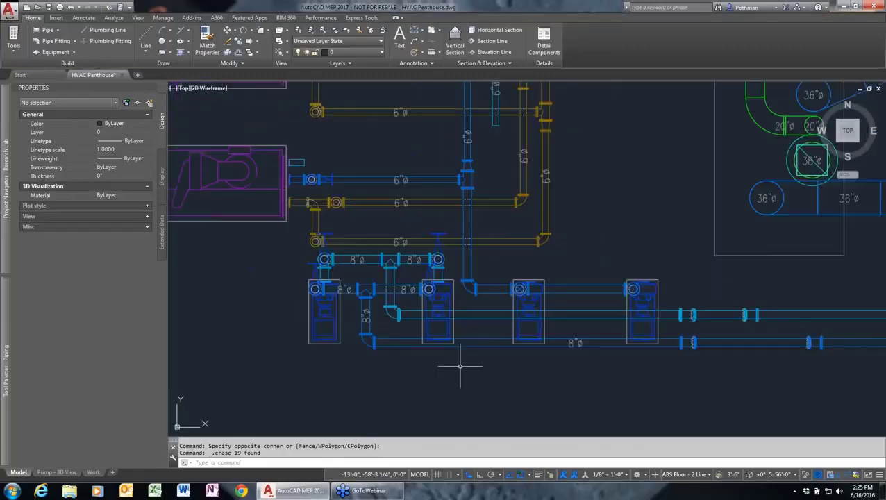
# Start an 8" pipe from the north connector of the easternmost pump, using the Generic Flanged routing preference
pyautogui.scroll(2, 546, 302)
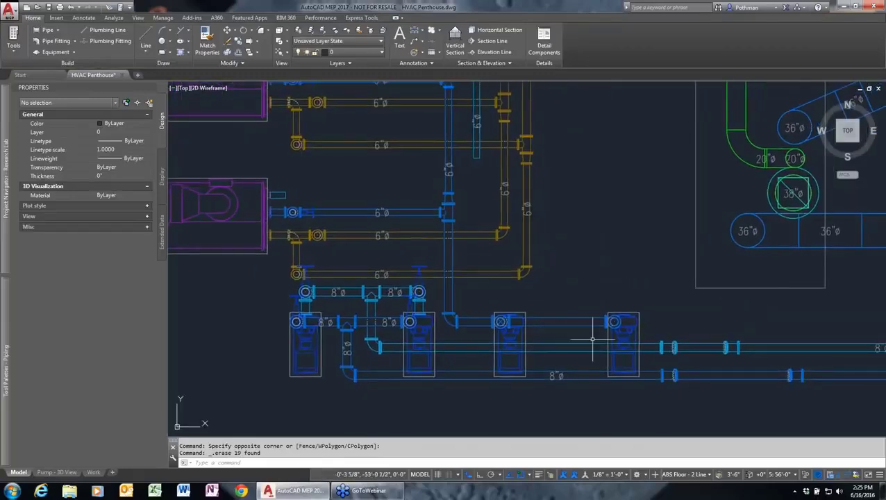
pyautogui.click(633, 324)
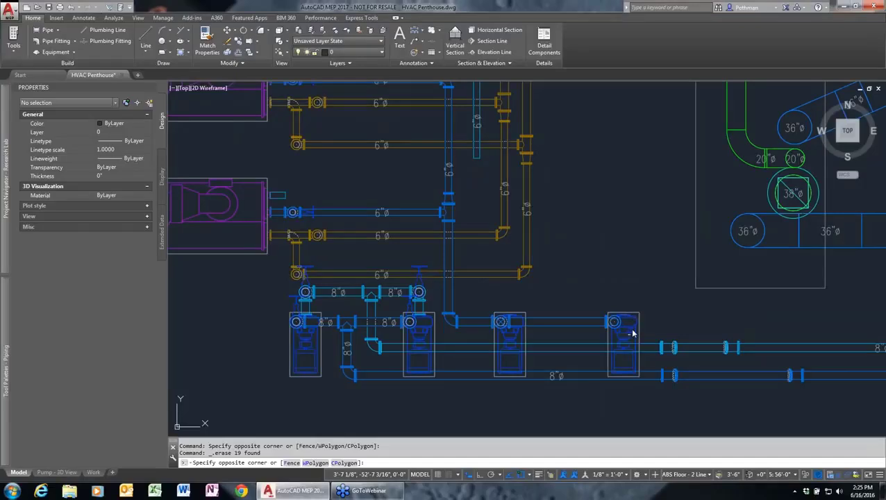
pyautogui.press('Escape')
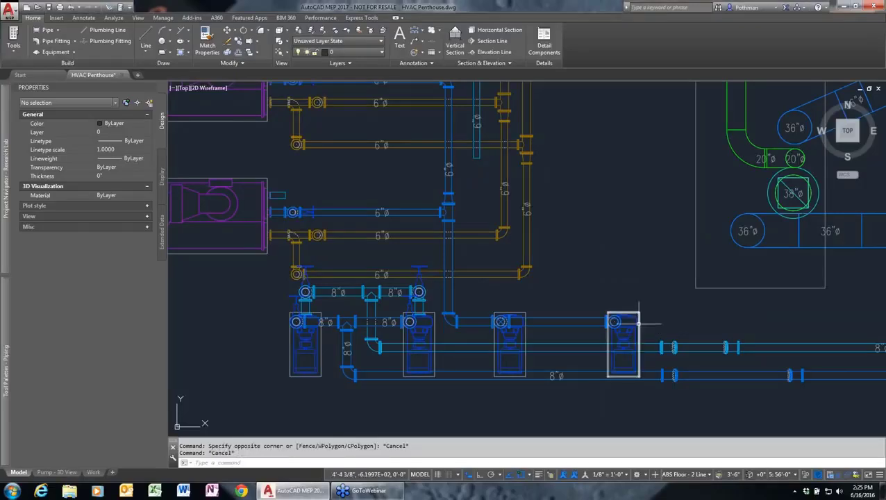
pyautogui.click(635, 310)
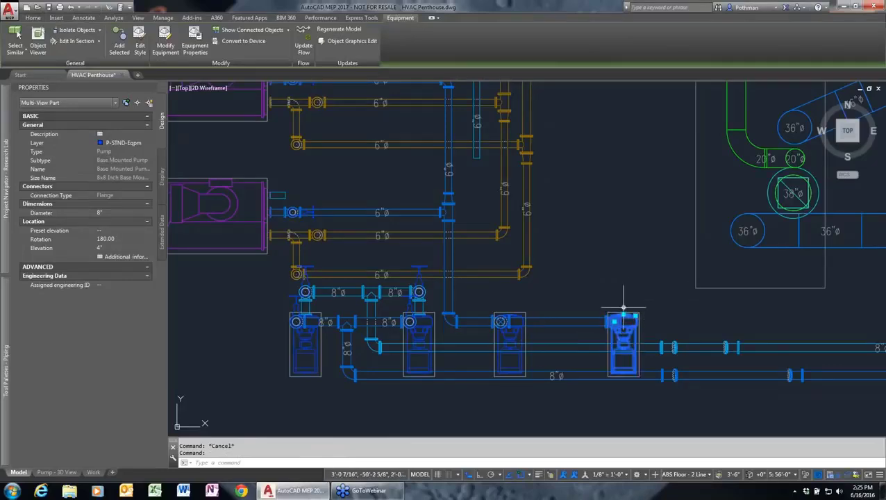
pyautogui.moveTo(623, 308)
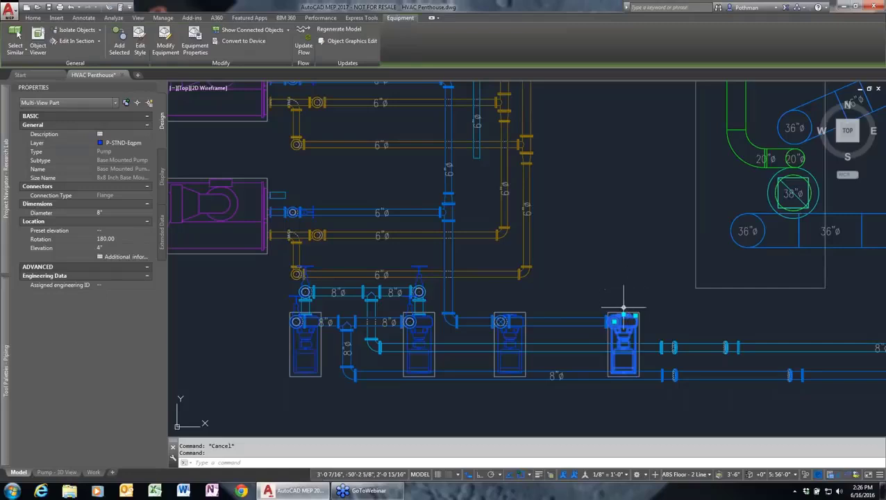
pyautogui.click(623, 307)
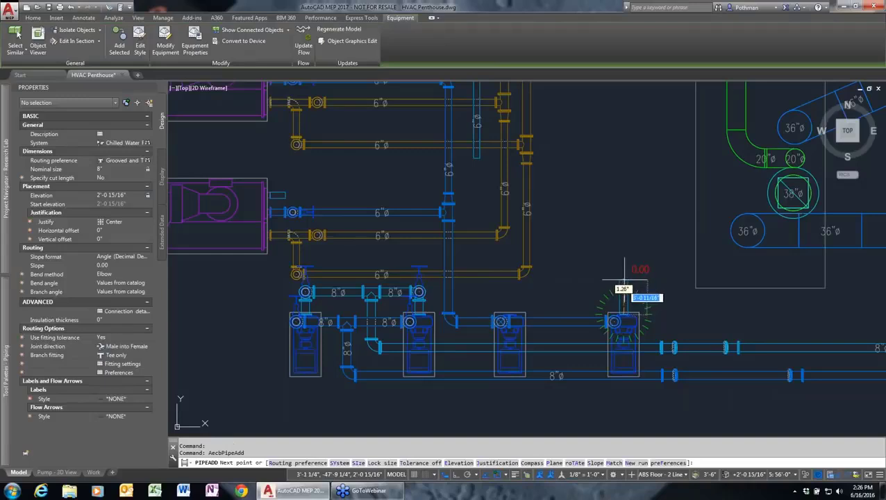
pyautogui.click(132, 162)
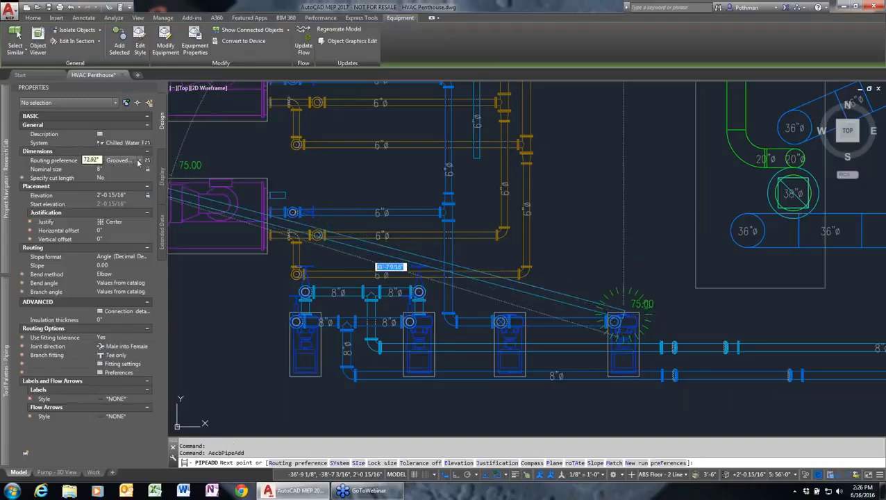
pyautogui.click(140, 160)
pyautogui.click(125, 186)
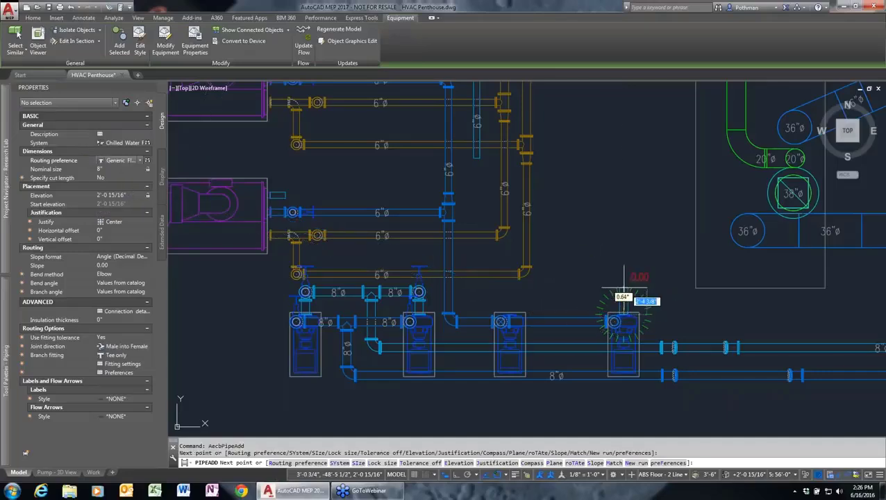
# Route the pipe a short way north, turn object snap off, connect it to the neighbouring pump's north connector and accept the connection
pyautogui.click(618, 284)
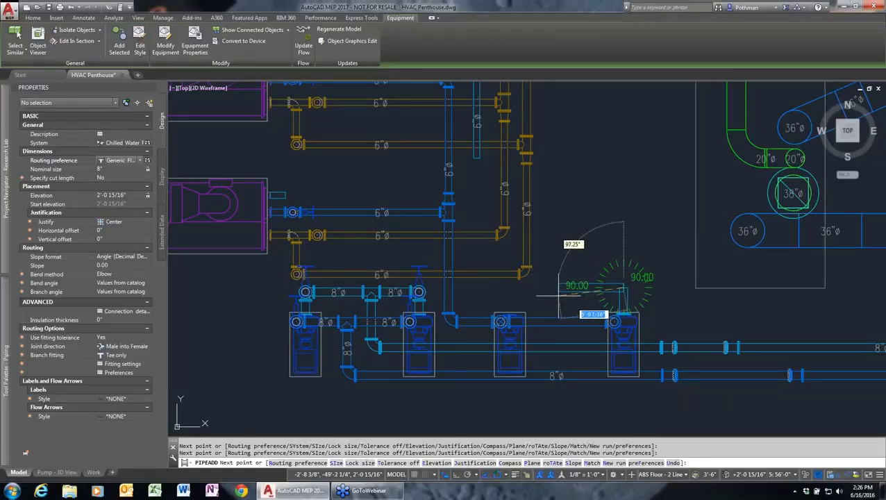
pyautogui.press('F3')
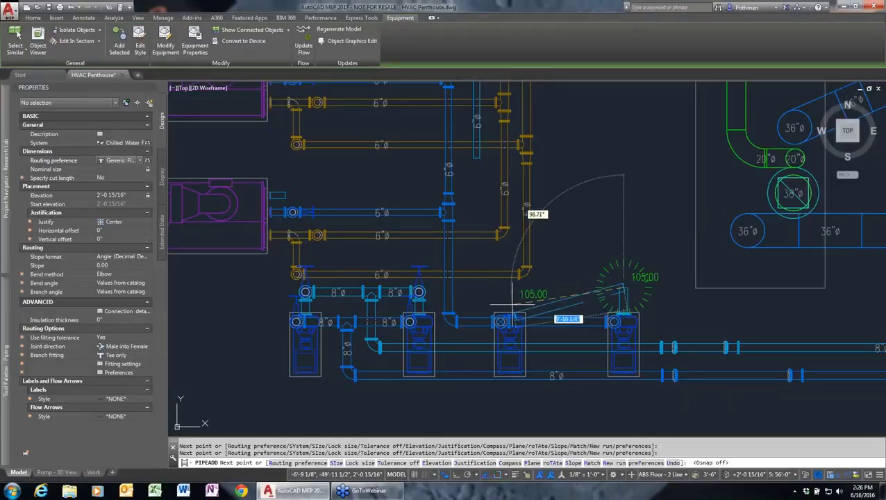
pyautogui.click(509, 312)
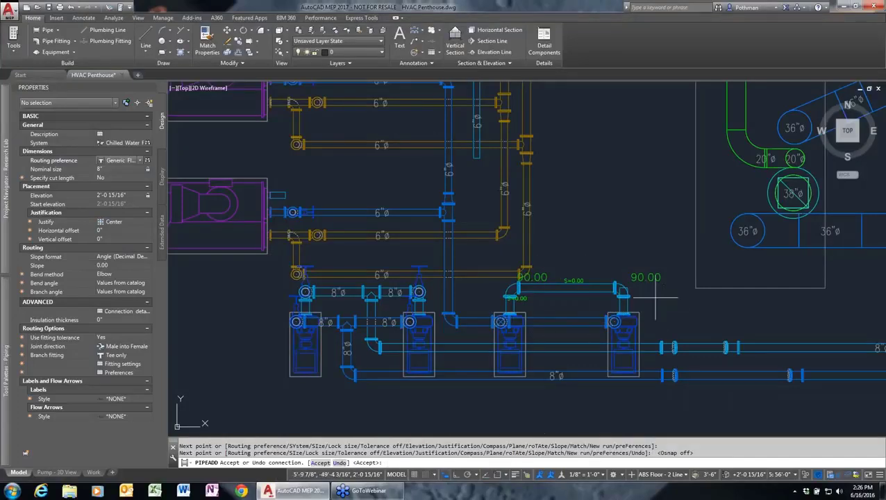
pyautogui.press('Return')
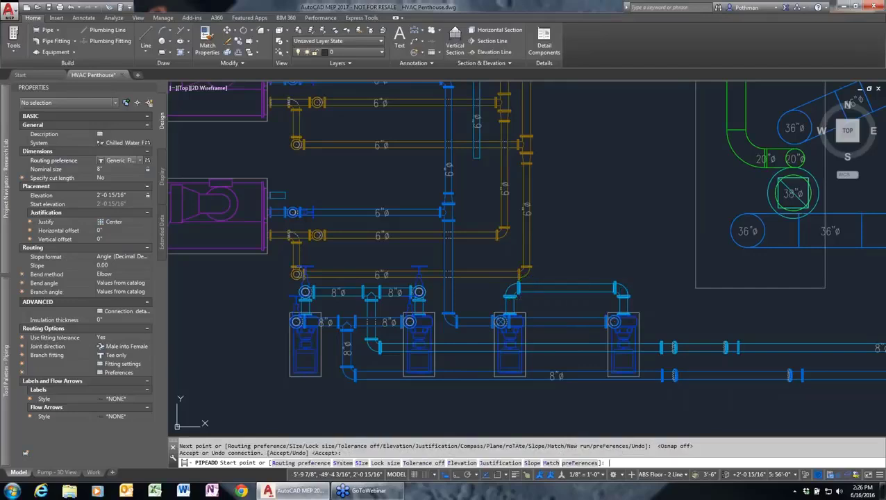
pyautogui.press('Escape')
# Shift the new east-west pipe joining the two pumps slightly north, together with its attached elbows
pyautogui.scroll(4, 631, 298)
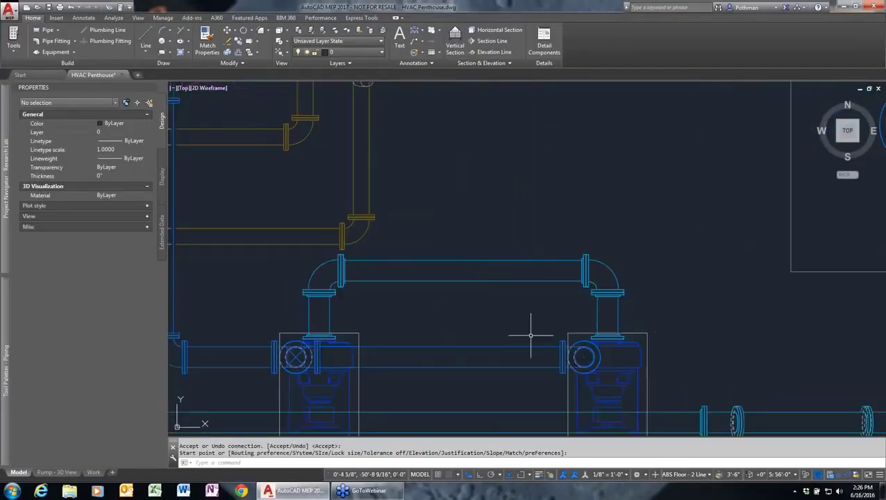
pyautogui.click(493, 282)
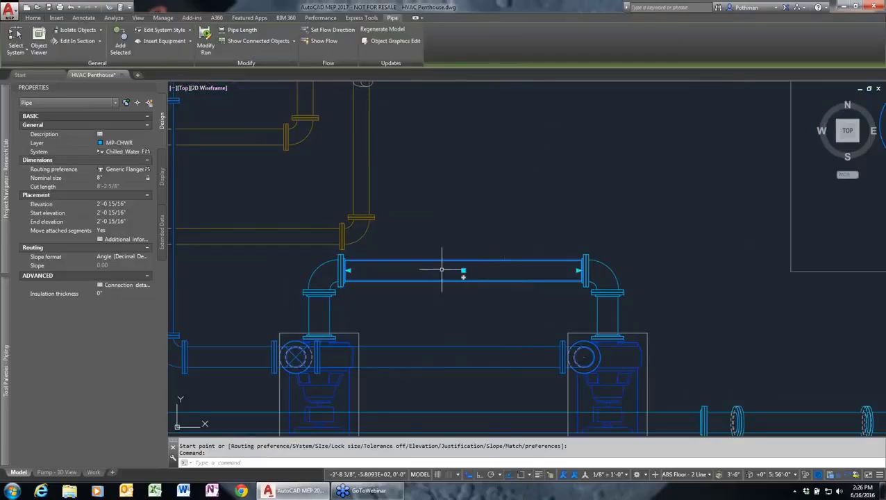
pyautogui.click(463, 271)
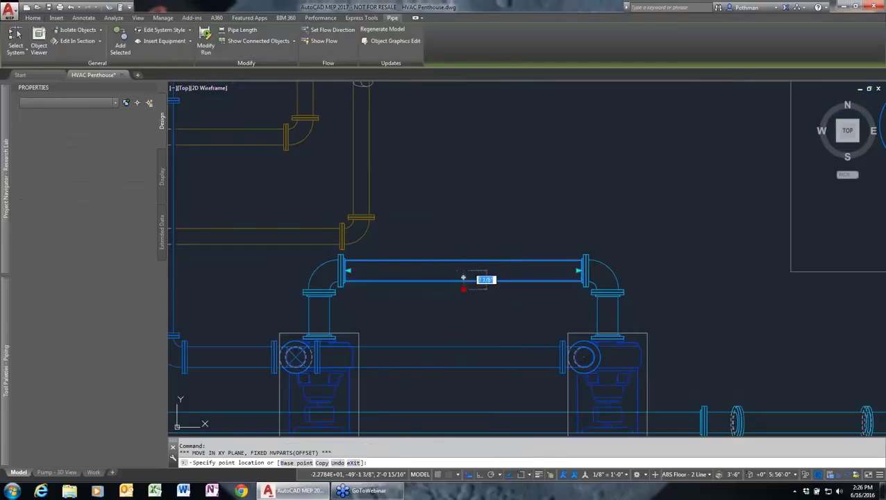
pyautogui.click(464, 269)
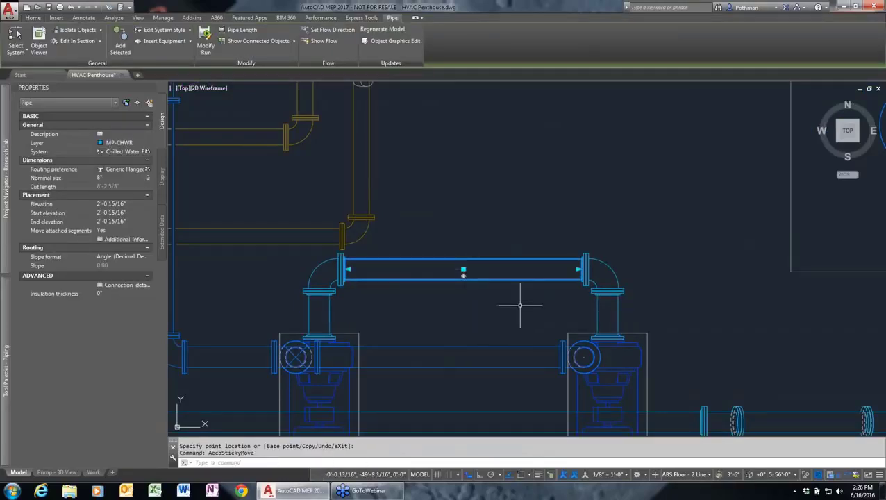
pyautogui.press('Escape')
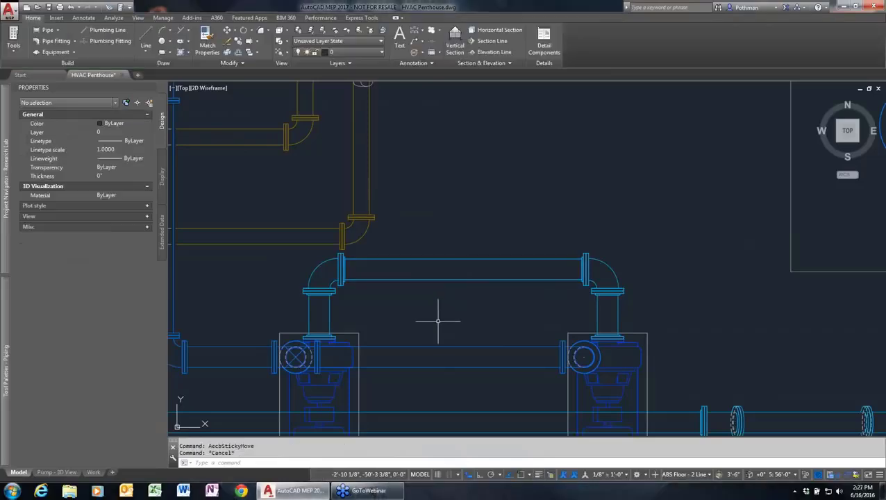
# Branch a pipe from the midpoint of the pipe joining the two pumps to the northern east-west main crossing the pumps
pyautogui.moveTo(438, 317); pyautogui.dragTo(494, 212, button='middle')
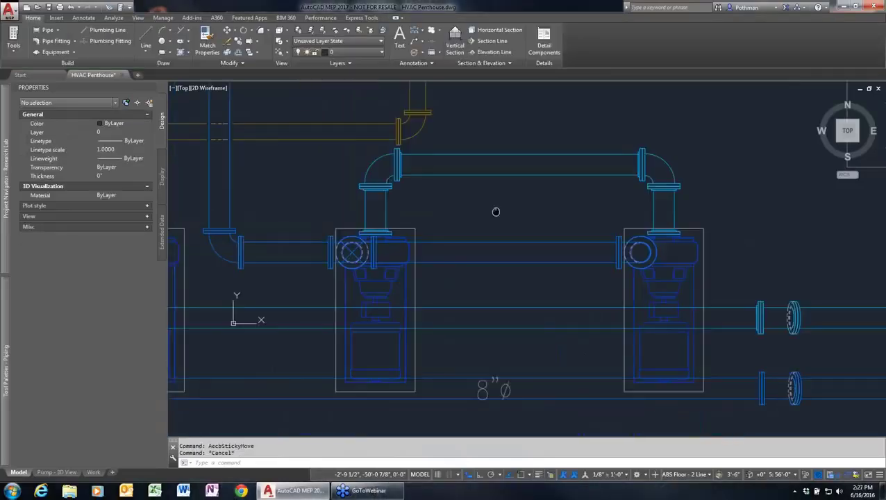
pyautogui.click(541, 171)
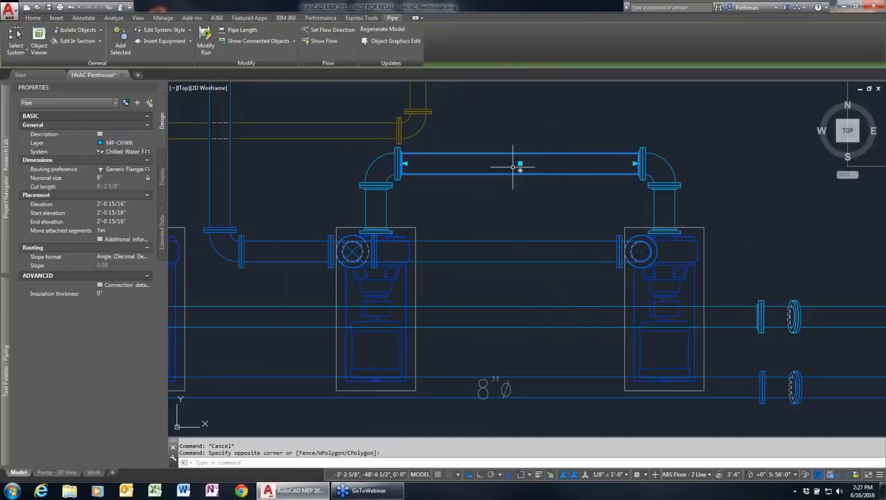
pyautogui.click(520, 169)
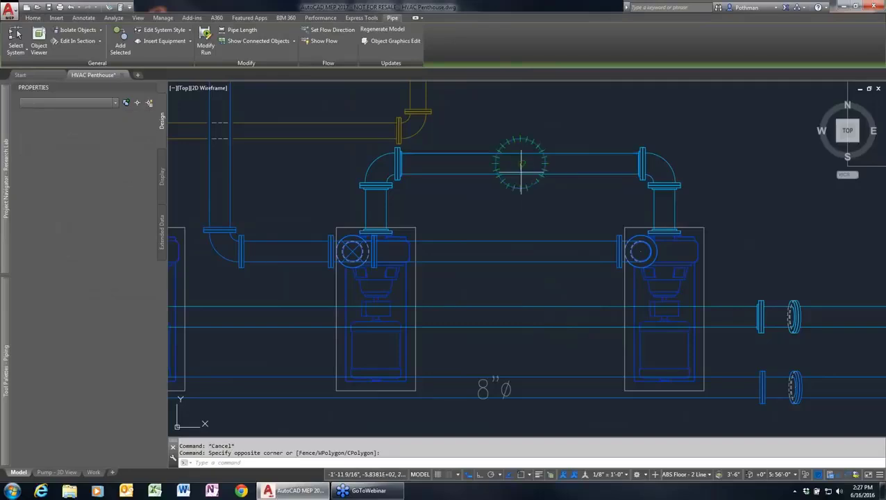
pyautogui.click(518, 318)
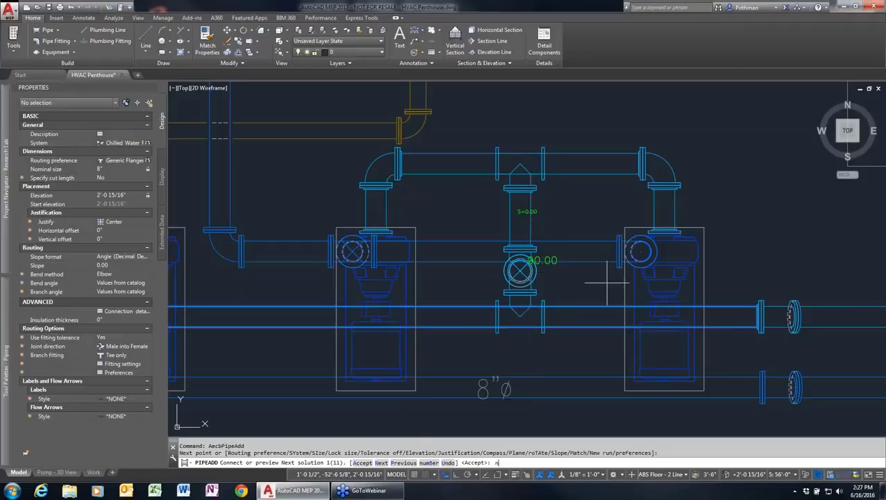
# Preview the alternative routing solutions for the branch connection, accept solution 11 and finish the pipe run
pyautogui.press('Return')
pyautogui.press('Return')
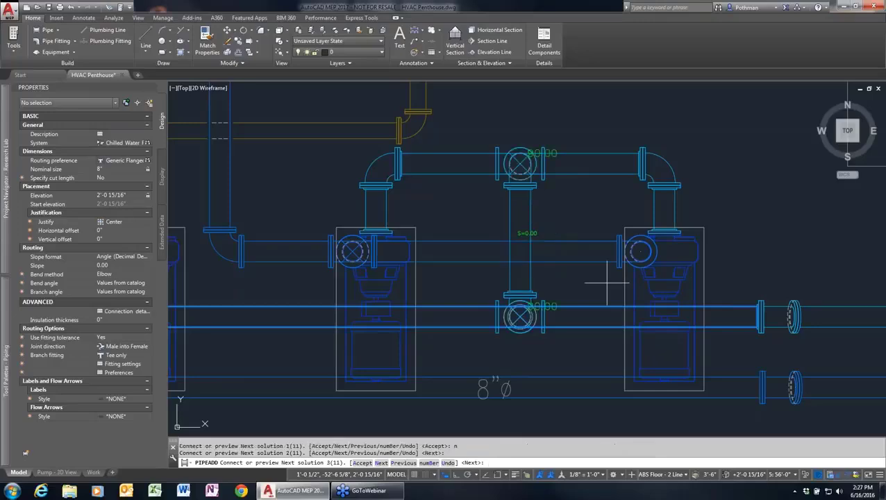
pyautogui.press('Return')
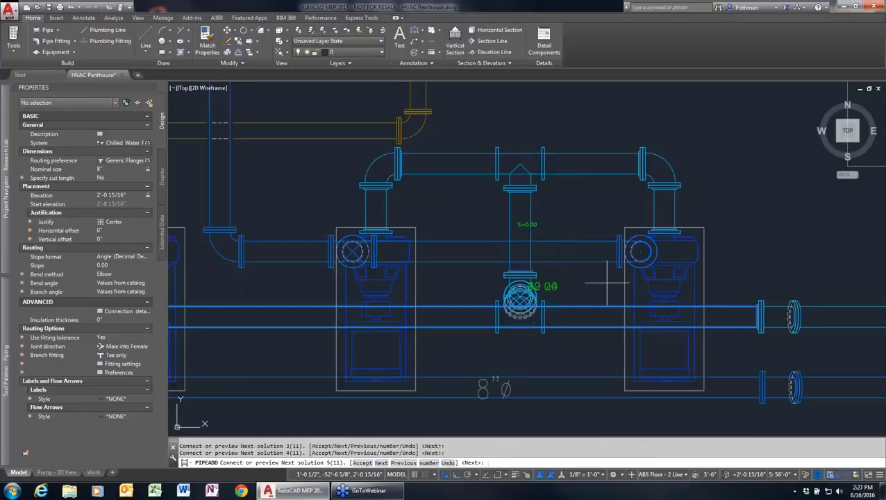
pyautogui.press('Return')
pyautogui.press('Return')
pyautogui.press('Return')
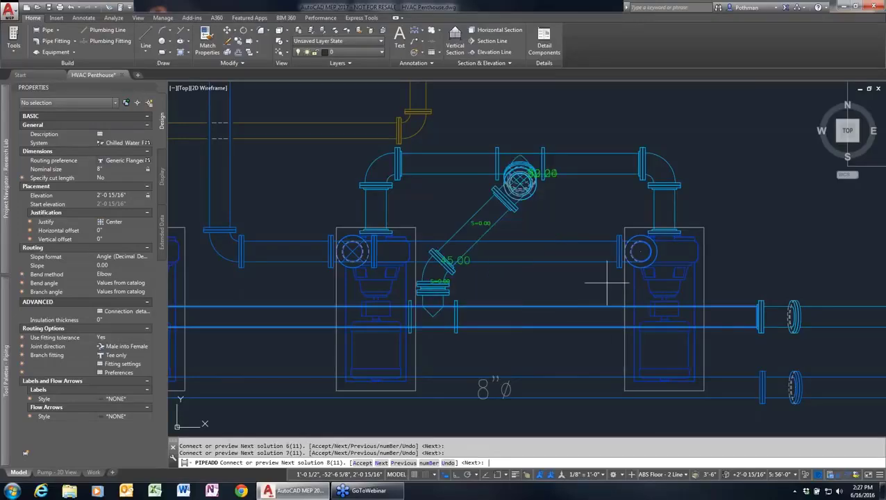
pyautogui.press('Return')
pyautogui.press('Return')
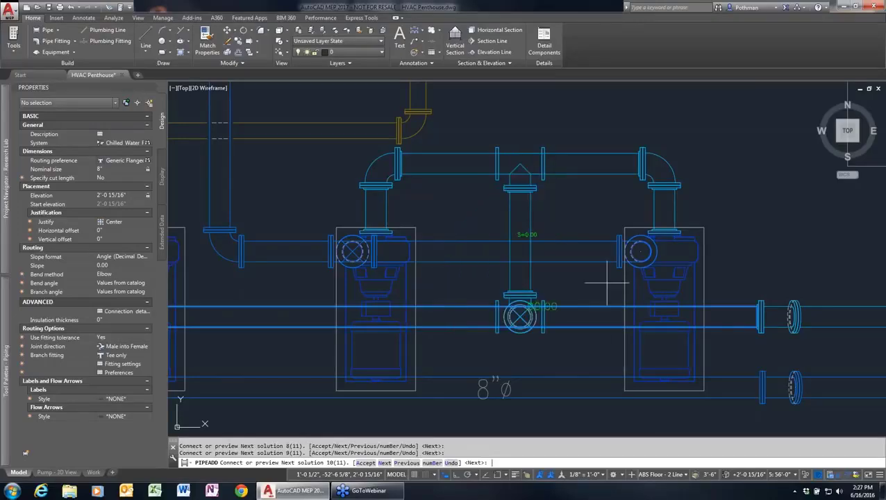
pyautogui.press('Return')
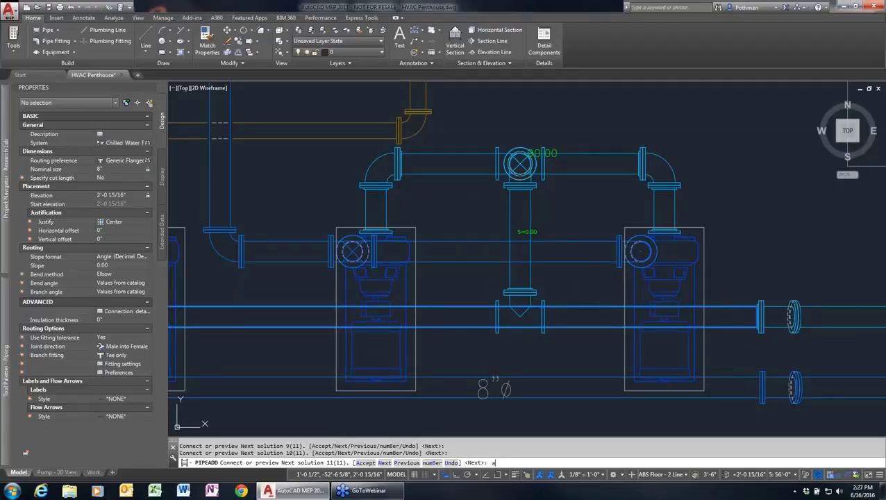
pyautogui.press('Return')
pyautogui.press('Return')
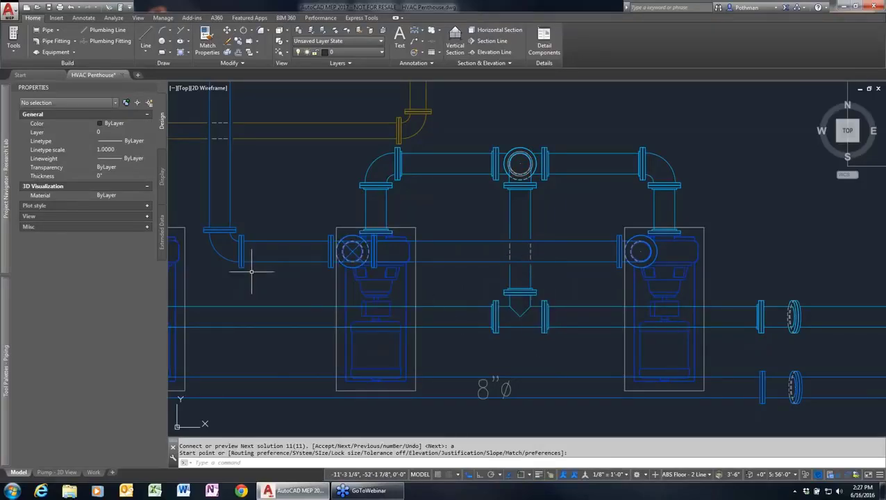
pyautogui.scroll(-4, 248, 270)
pyautogui.moveTo(247, 263); pyautogui.dragTo(474, 324, button='middle')
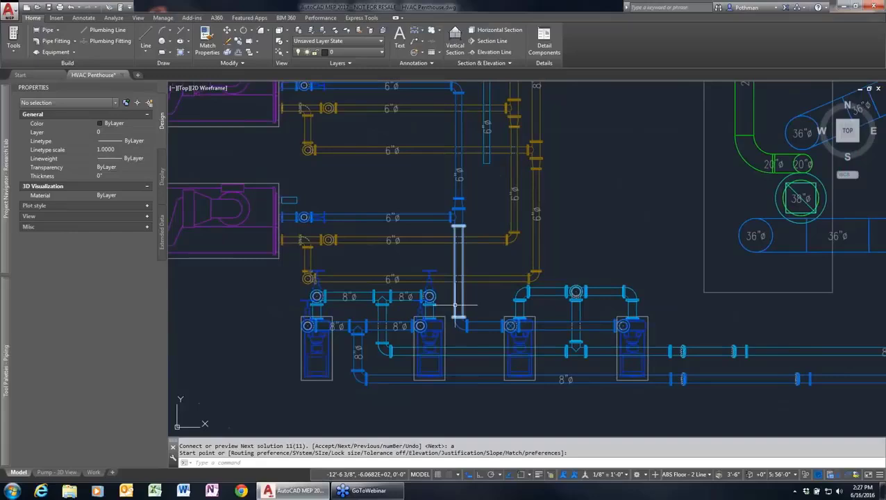
# Extend the open end of the vertical chilled water pipe down to the horizontal header at the pumps and accept the tee connection
pyautogui.click(486, 162)
pyautogui.click(486, 154)
pyautogui.click(486, 164)
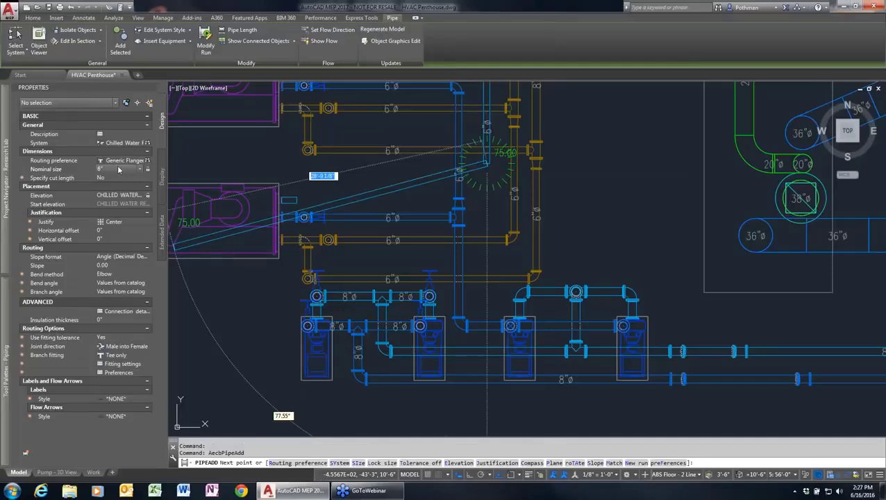
pyautogui.click(490, 279)
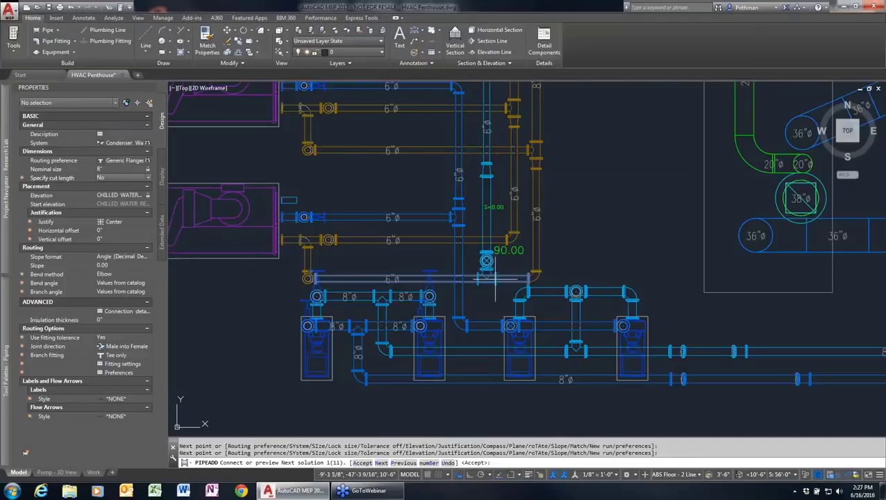
pyautogui.hotkey('ctrl', 'z')
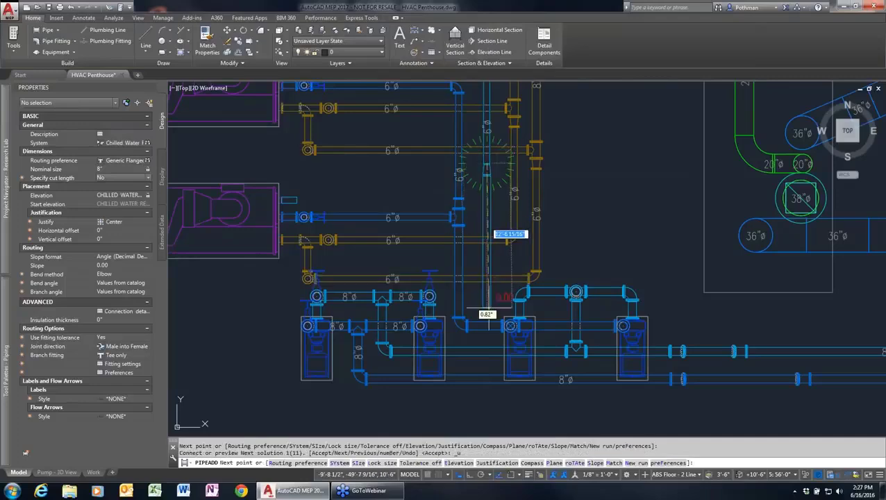
pyautogui.click(479, 351)
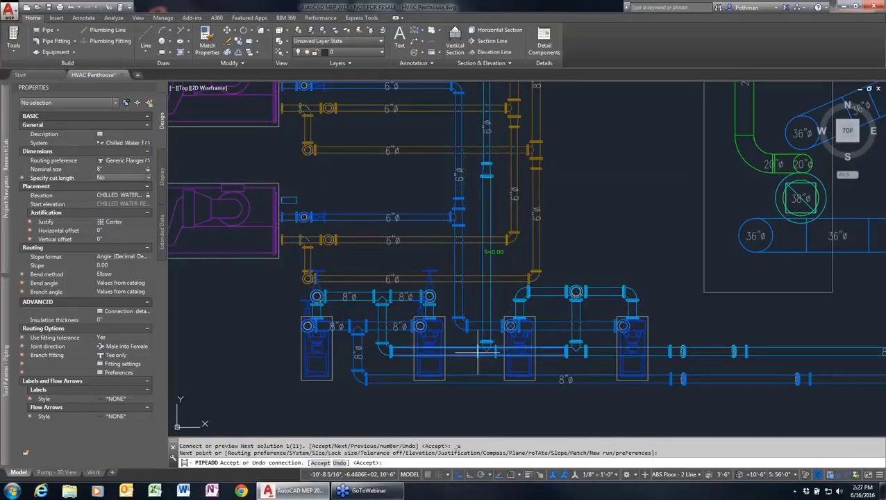
pyautogui.press('Return')
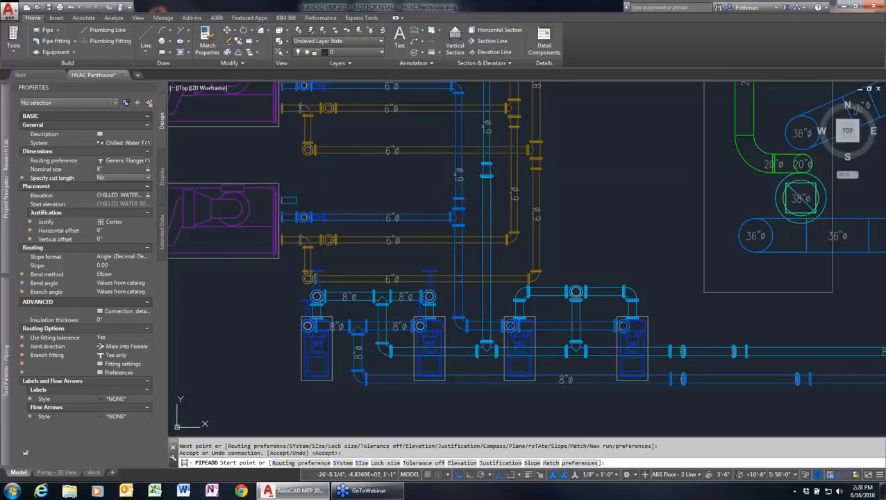
# Route a 6" pipe from the lower chiller's open chilled water stub to the vertical main, accepting the connection solution before the first one
pyautogui.click(292, 199)
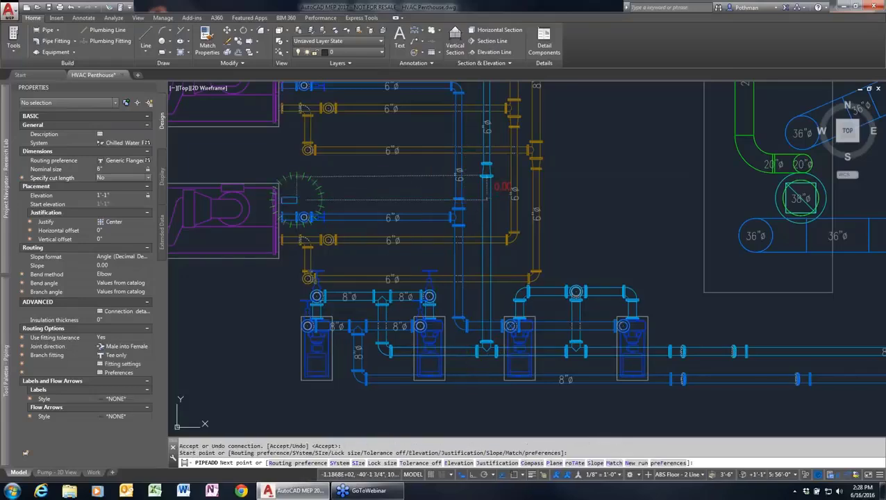
pyautogui.click(484, 201)
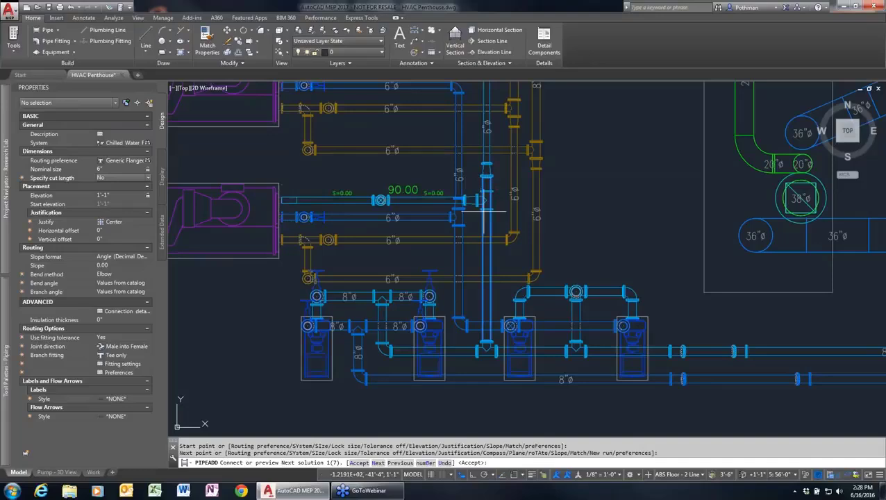
pyautogui.write('p')
pyautogui.press('Return')
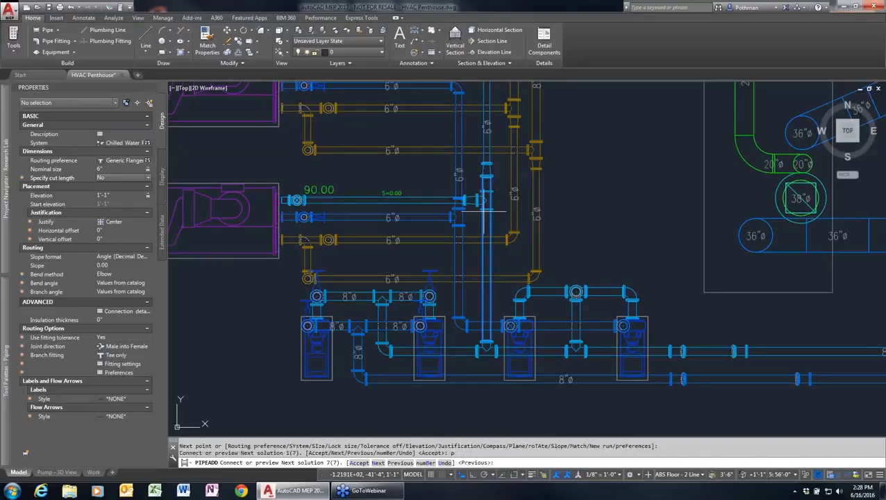
pyautogui.write('a')
pyautogui.press('Return')
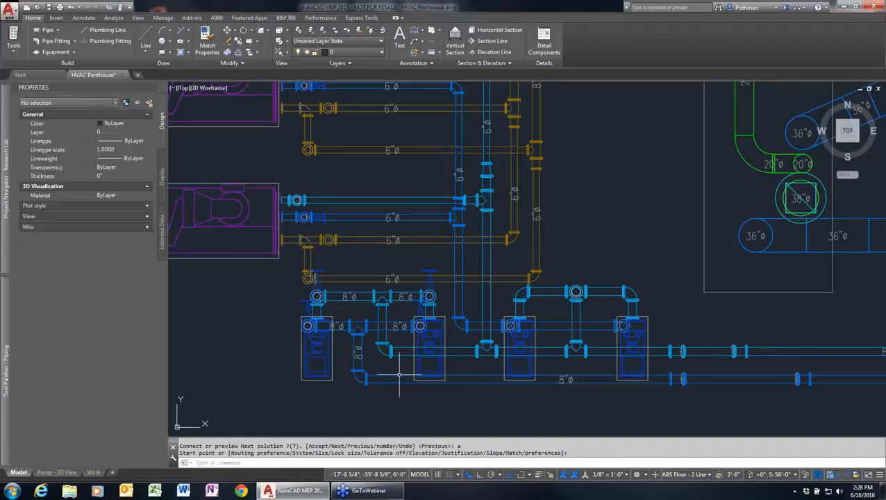
# Inspect the chillers, pumps and connected piping in 3D in the Object Viewer, using an enlarged window and orbiting the model
pyautogui.scroll(-2, 352, 371)
pyautogui.click(200, 392)
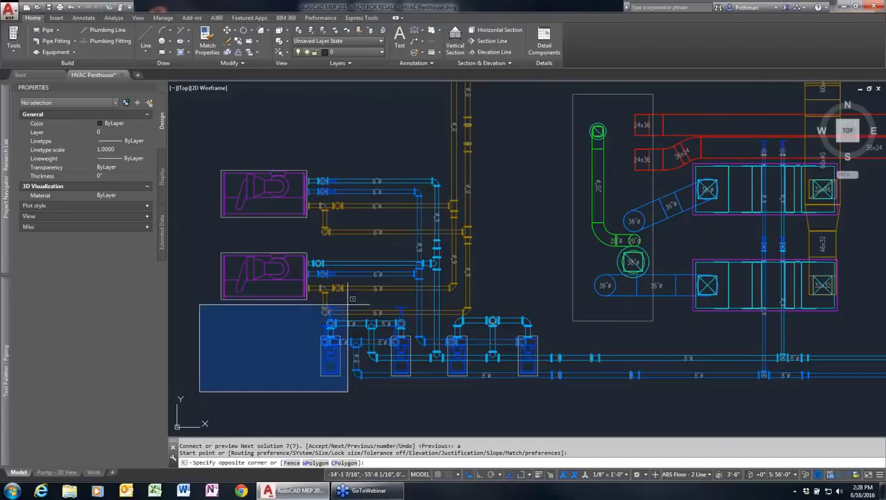
pyautogui.click(561, 136)
pyautogui.rightClick(530, 247)
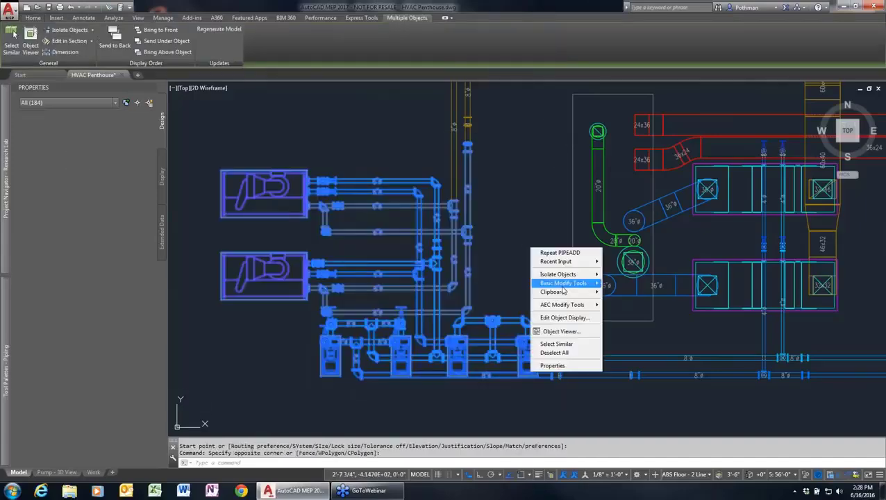
pyautogui.click(556, 331)
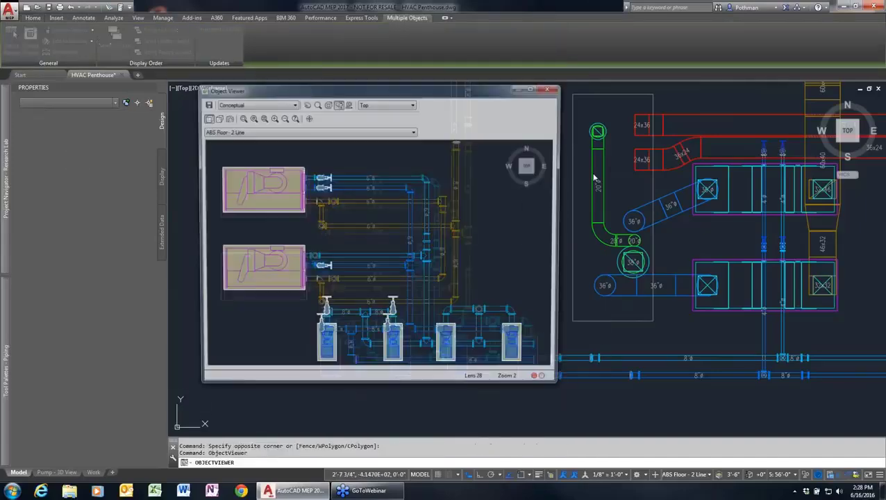
pyautogui.click(536, 170)
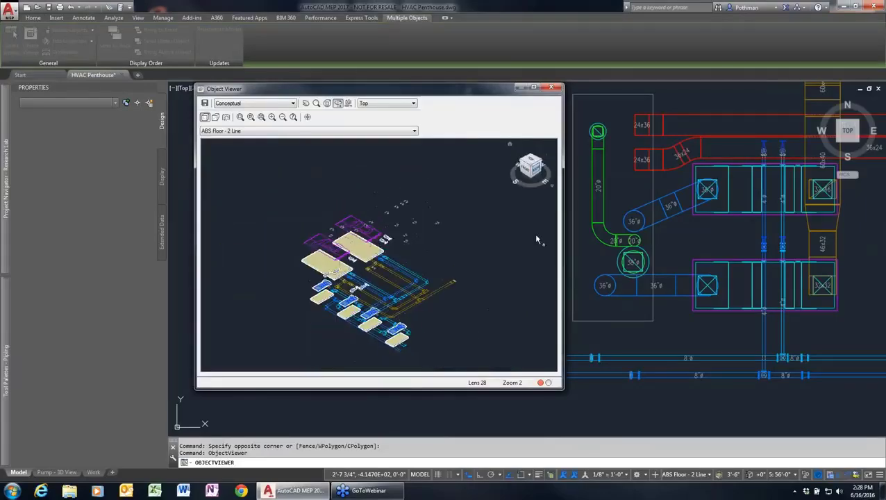
pyautogui.moveTo(563, 387); pyautogui.dragTo(799, 428)
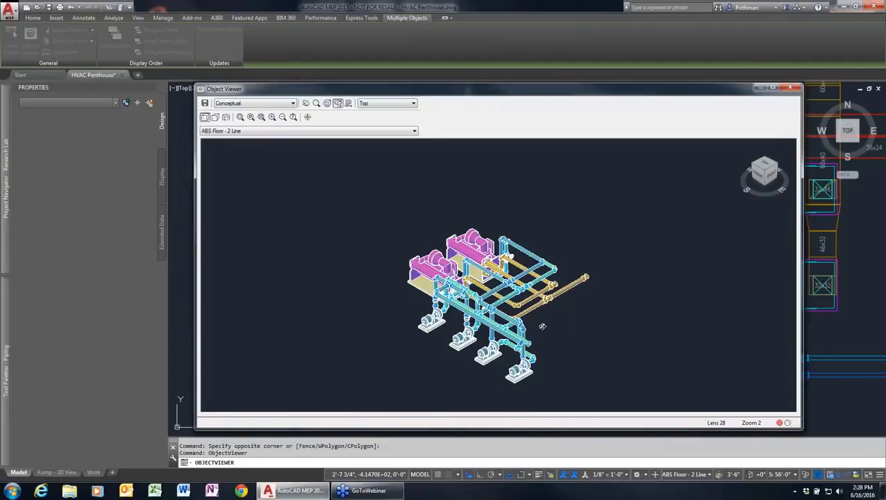
pyautogui.scroll(3, 542, 327)
pyautogui.moveTo(542, 326); pyautogui.dragTo(604, 301)
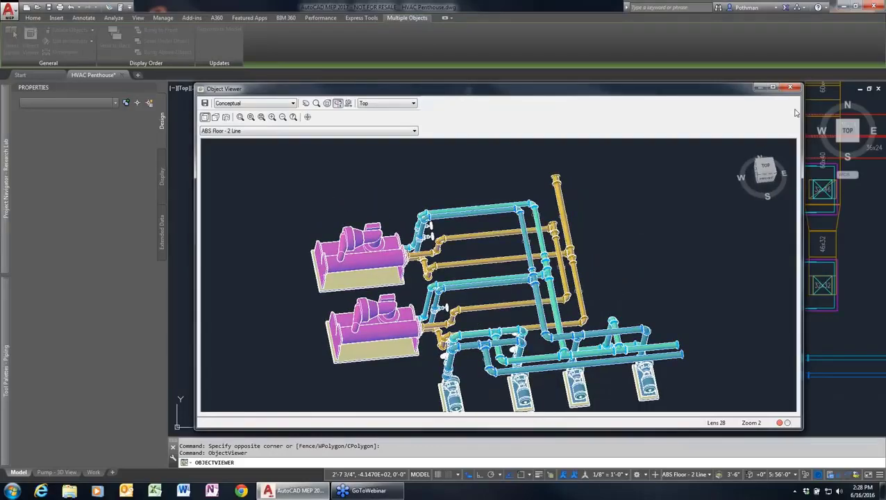
pyautogui.click(789, 89)
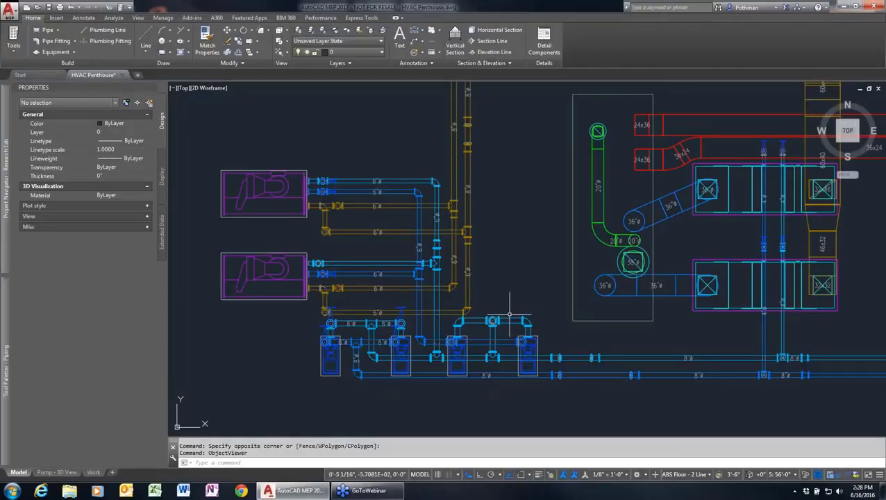
# Open the Plbg Domestic Water 2Fl construct and check the properties of the horizontal cold water line in the men's room
pyautogui.moveTo(510, 319)
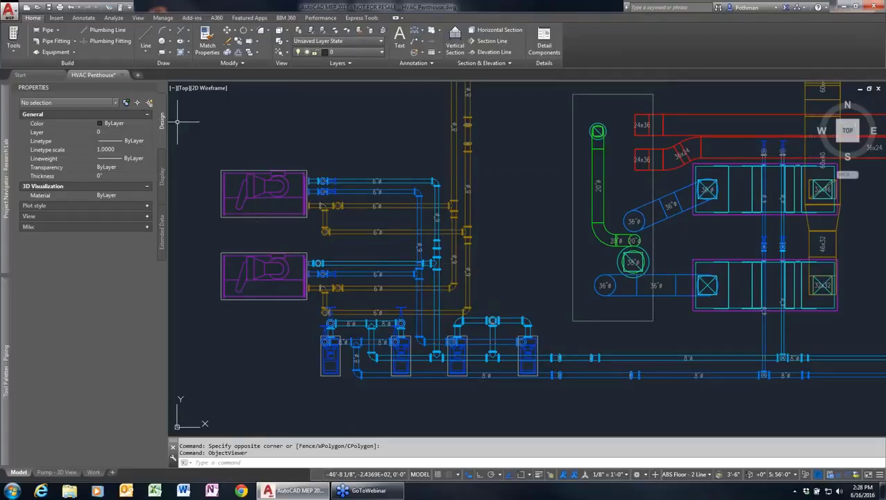
pyautogui.moveTo(9, 195)
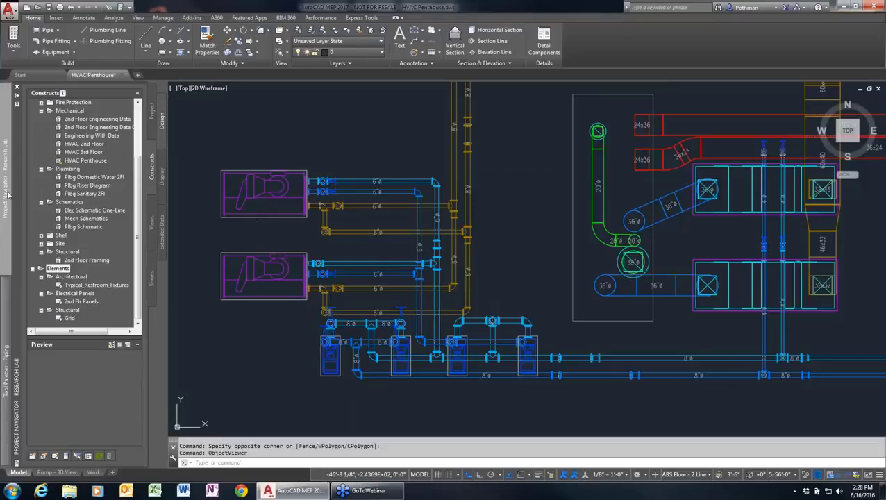
pyautogui.doubleClick(89, 178)
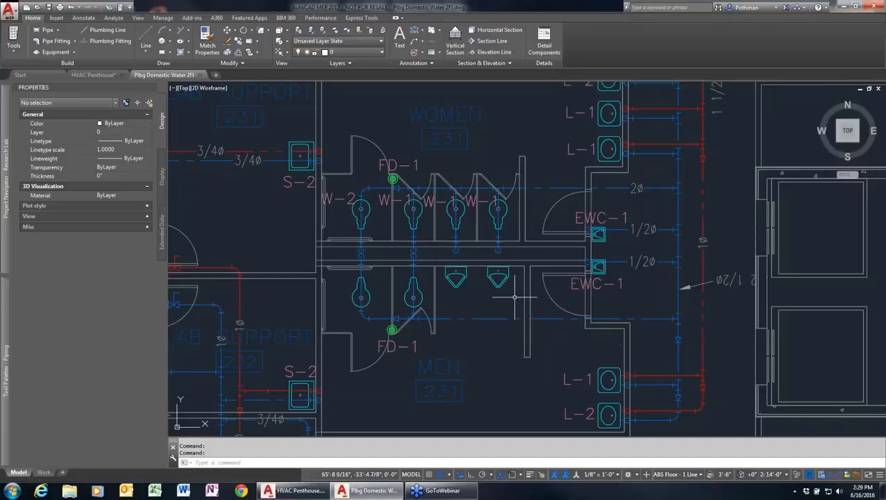
pyautogui.click(550, 318)
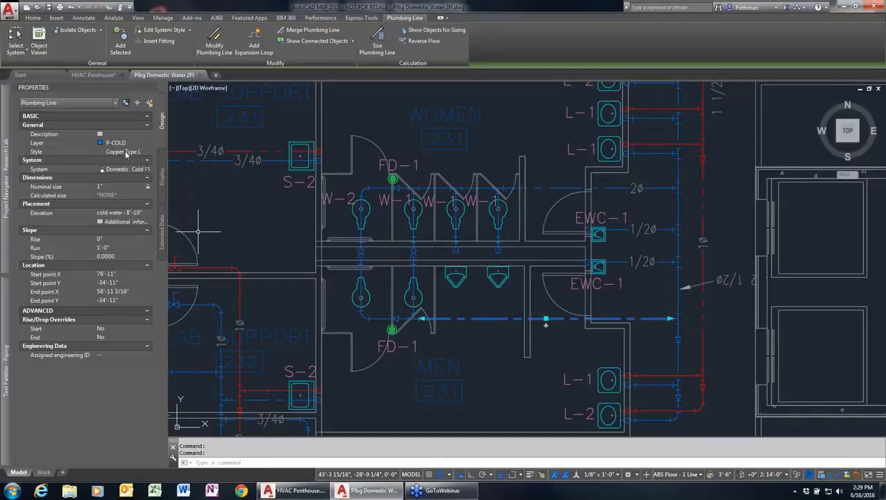
pyautogui.press('Escape')
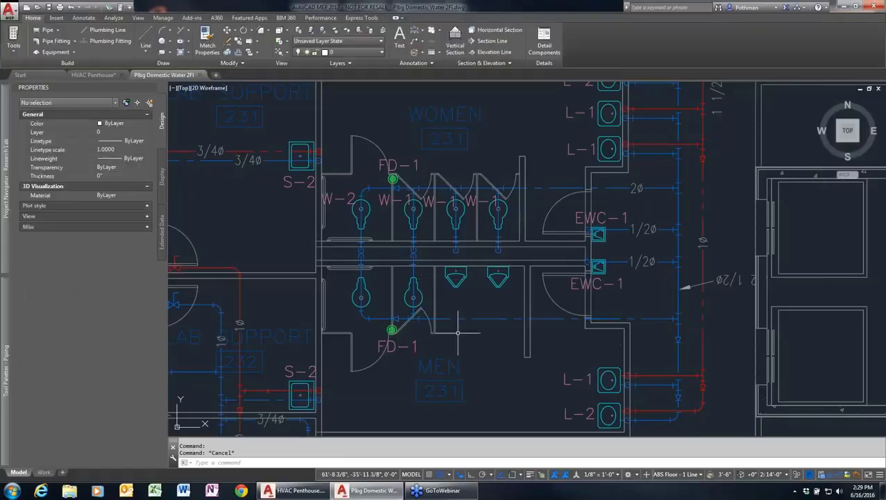
# Begin a matching plumbing line from the men's room cold water line, starting at the point in line with the first urinal
pyautogui.scroll(2, 457, 332)
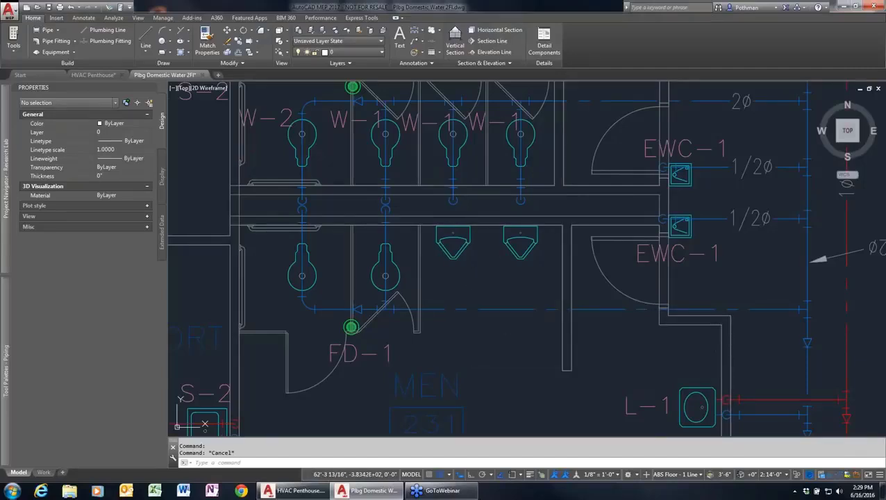
pyautogui.click(453, 240)
pyautogui.press('Escape')
pyautogui.click(496, 310)
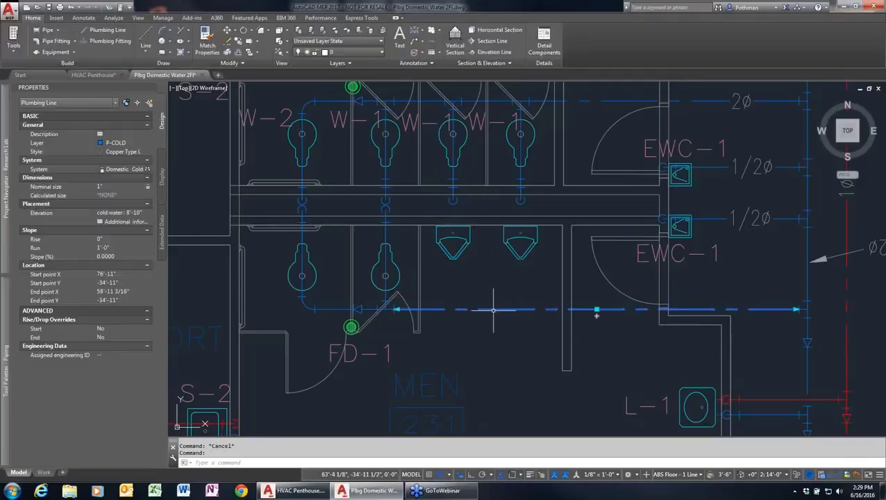
pyautogui.rightClick(494, 311)
pyautogui.click(522, 212)
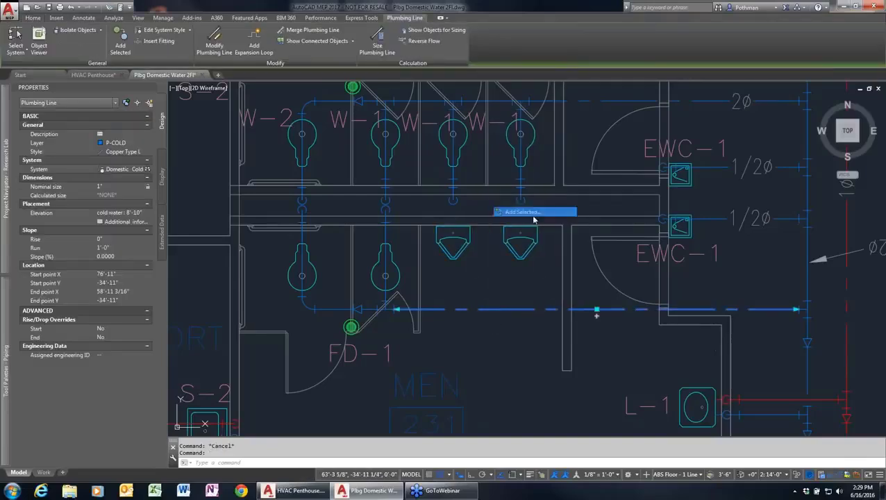
pyautogui.click(452, 309)
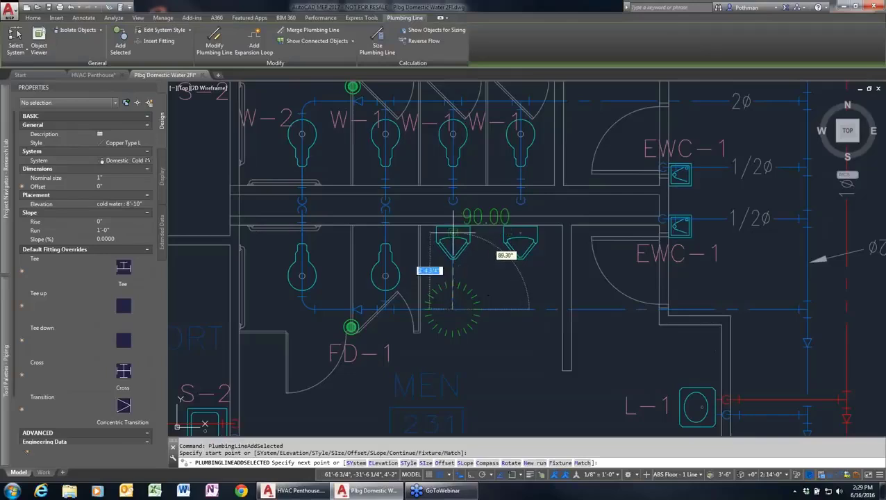
# Connect the new plumbing line to the first urinal's Cold Water connector, adding a riser for the elevation mismatch
pyautogui.click(453, 234)
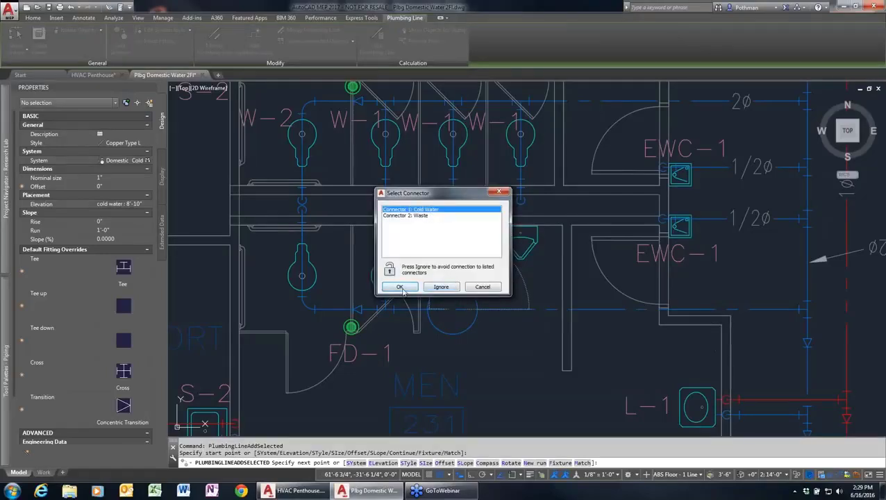
pyautogui.click(422, 216)
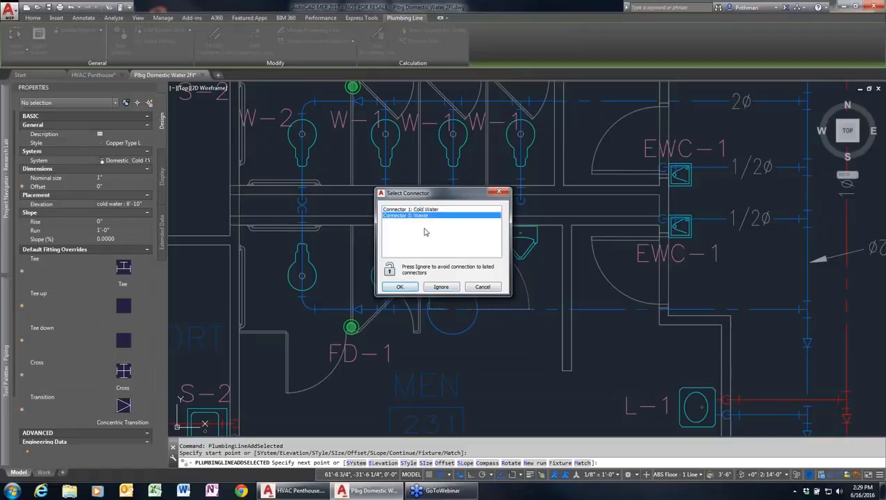
pyautogui.click(417, 210)
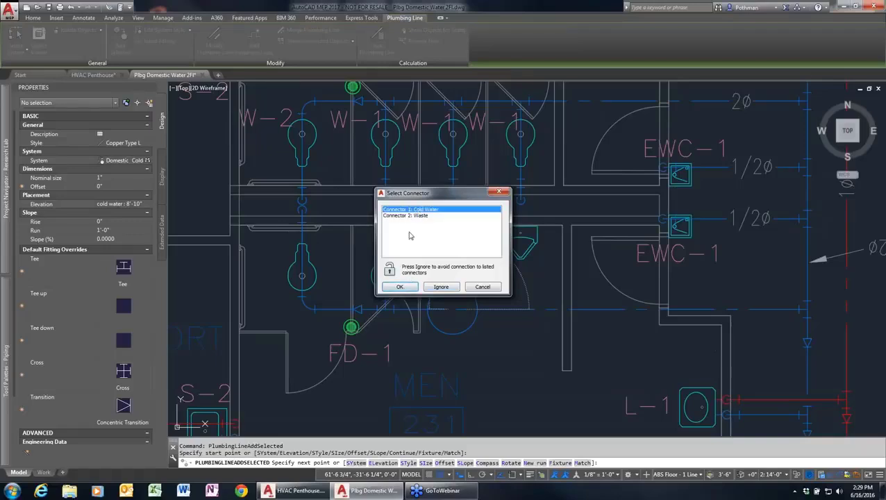
pyautogui.click(399, 286)
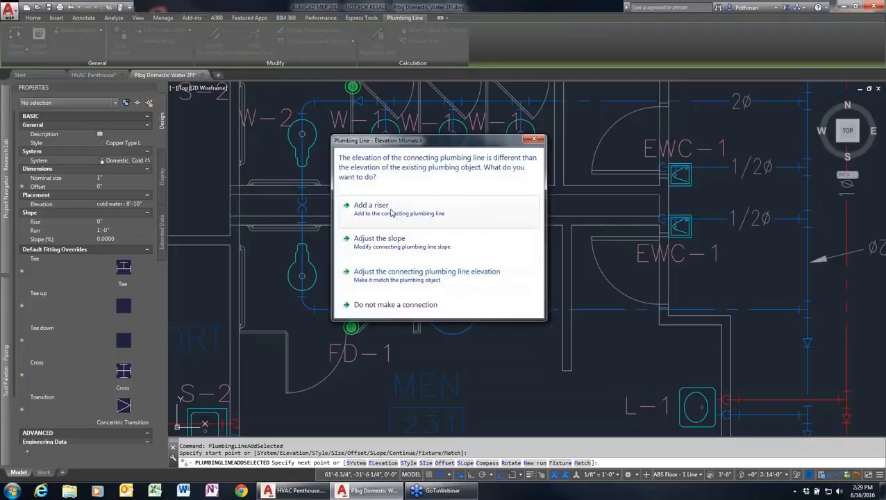
pyautogui.click(380, 210)
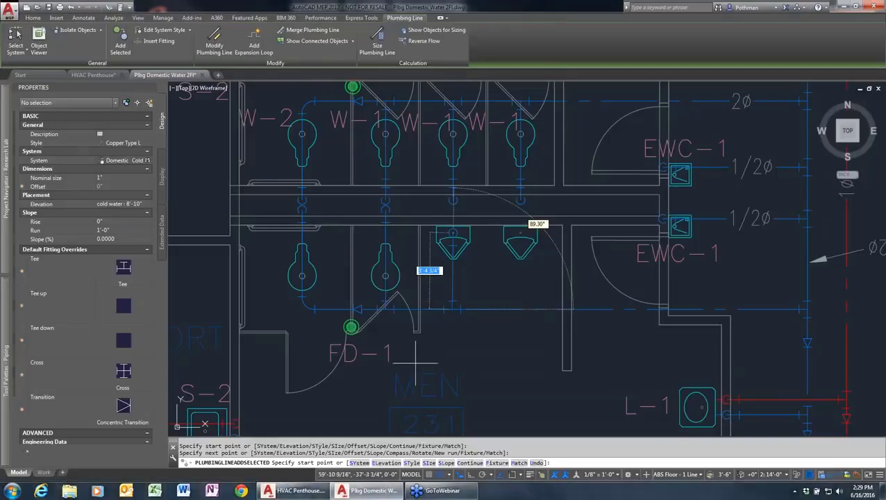
pyautogui.press('Escape')
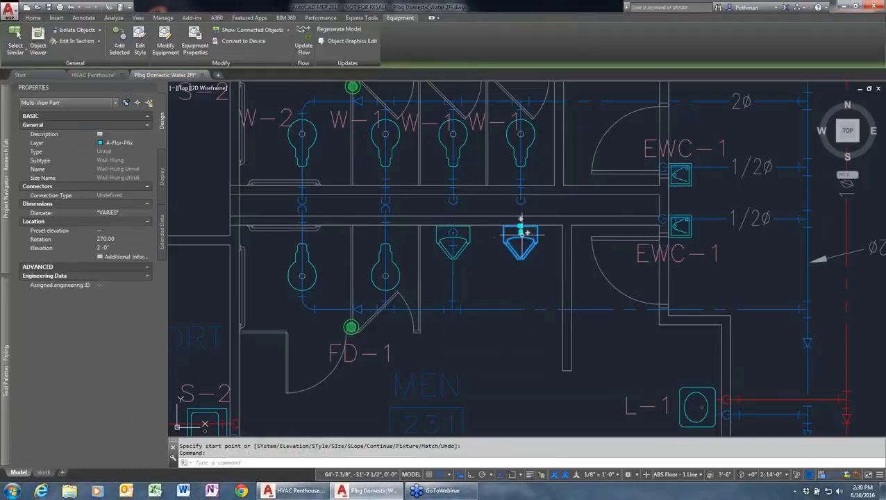
pyautogui.click(527, 232)
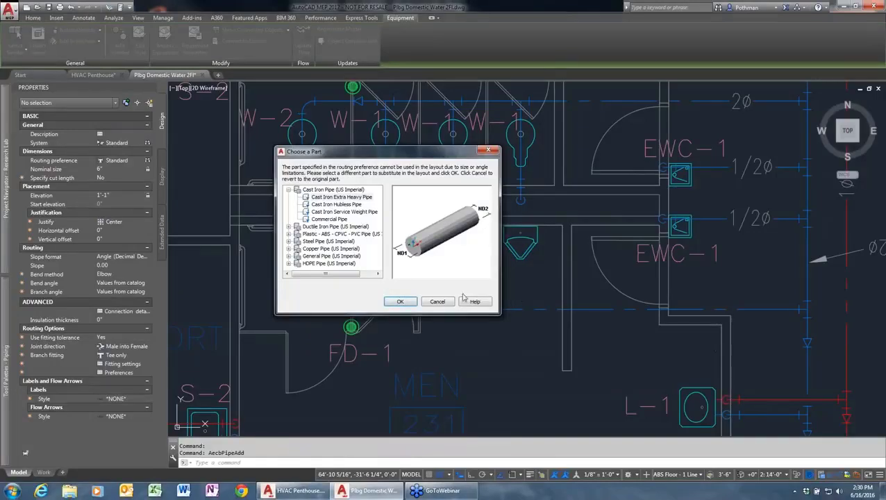
pyautogui.click(408, 305)
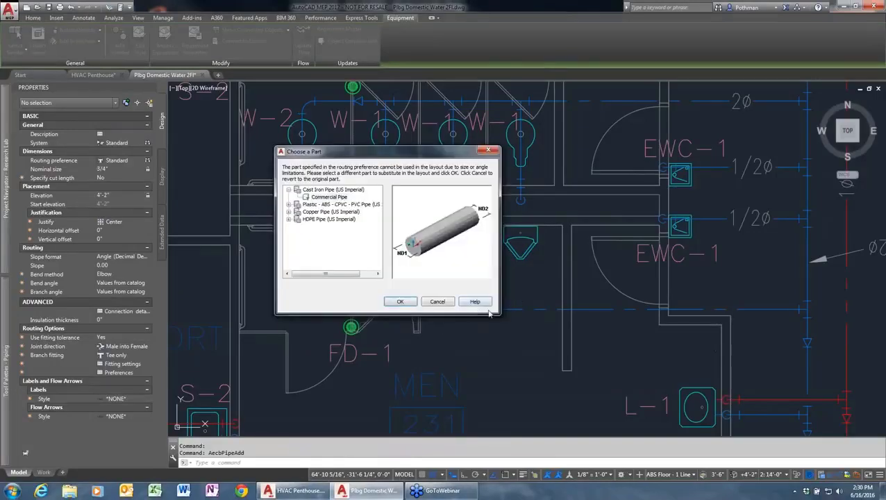
pyautogui.click(399, 301)
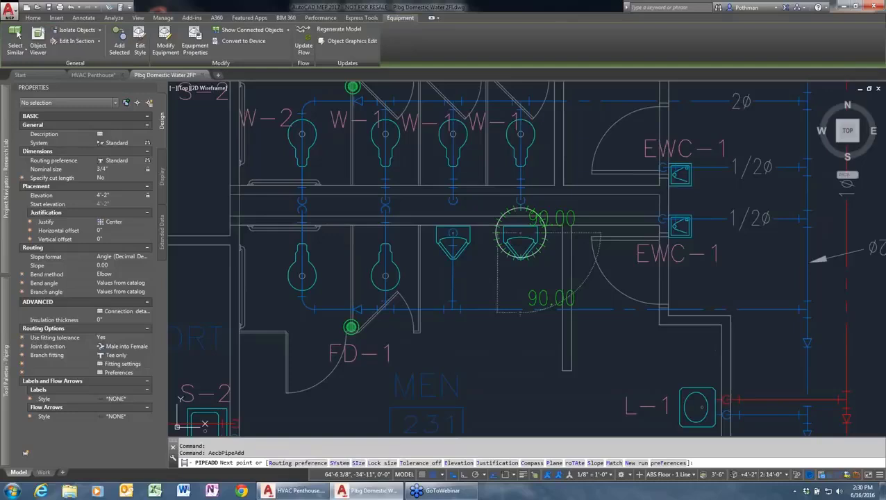
pyautogui.click(520, 310)
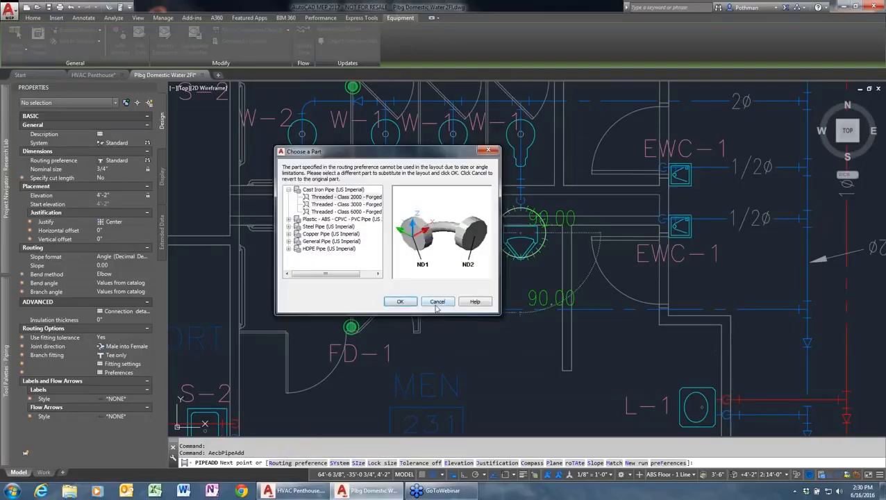
pyautogui.click(439, 302)
pyautogui.press('Escape')
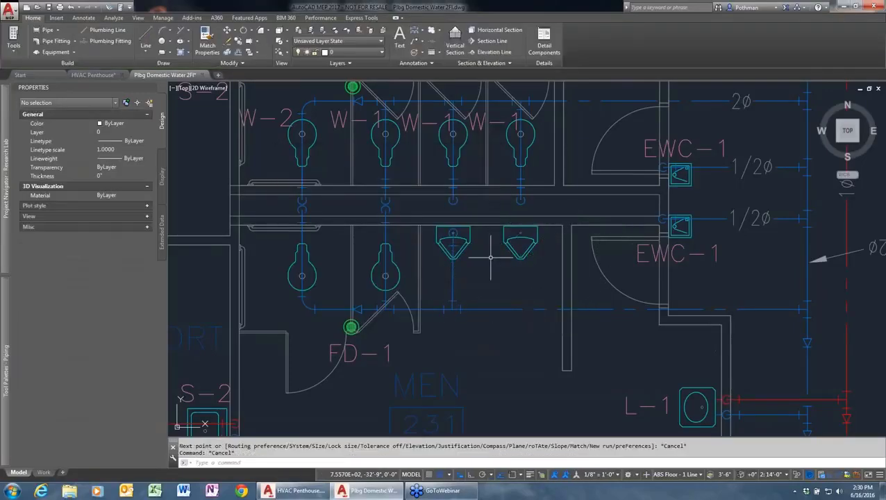
# Add a matching plumbing line from the men's room cold water line to the second urinal's Cold Water connector
pyautogui.click(514, 307)
pyautogui.rightClick(511, 307)
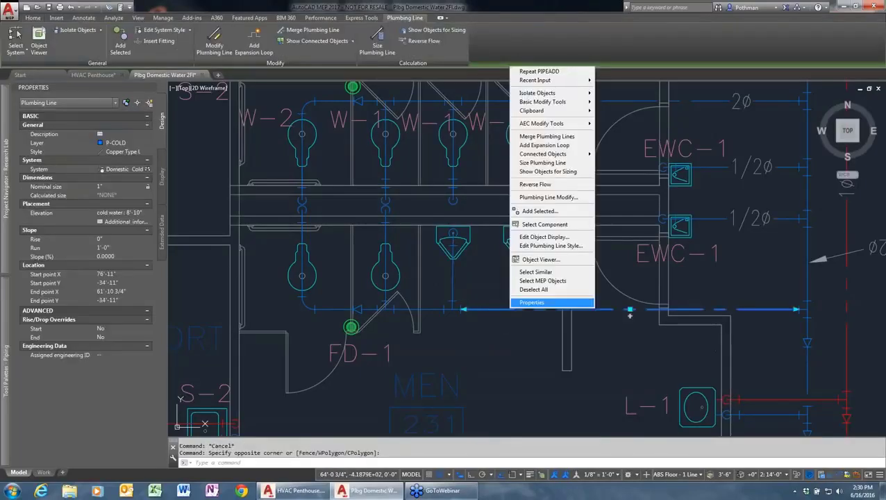
pyautogui.click(539, 211)
pyautogui.click(517, 310)
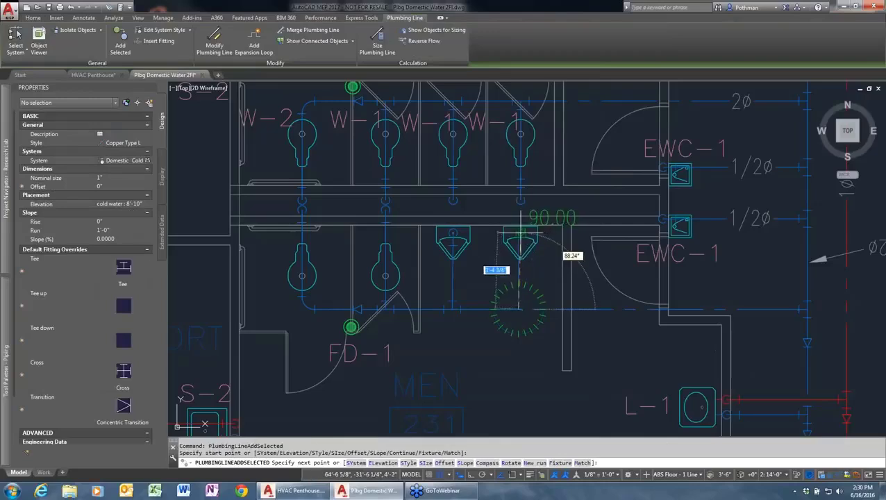
pyautogui.click(520, 232)
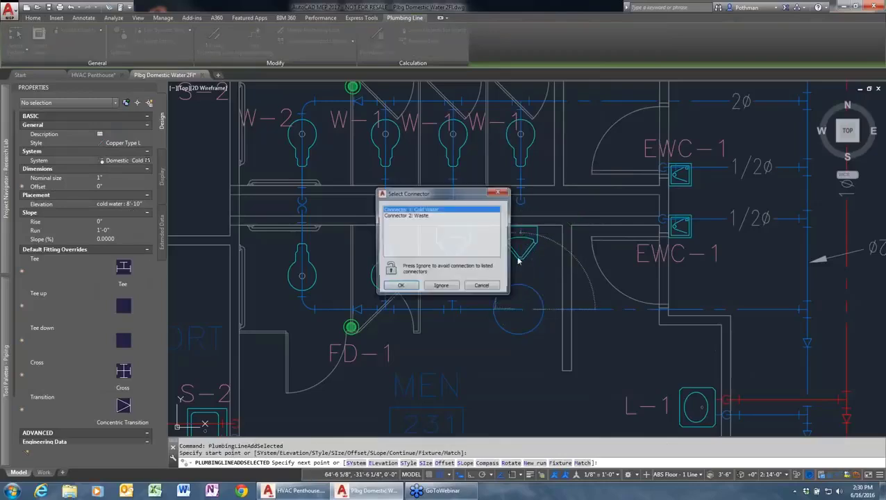
pyautogui.click(409, 290)
pyautogui.click(394, 208)
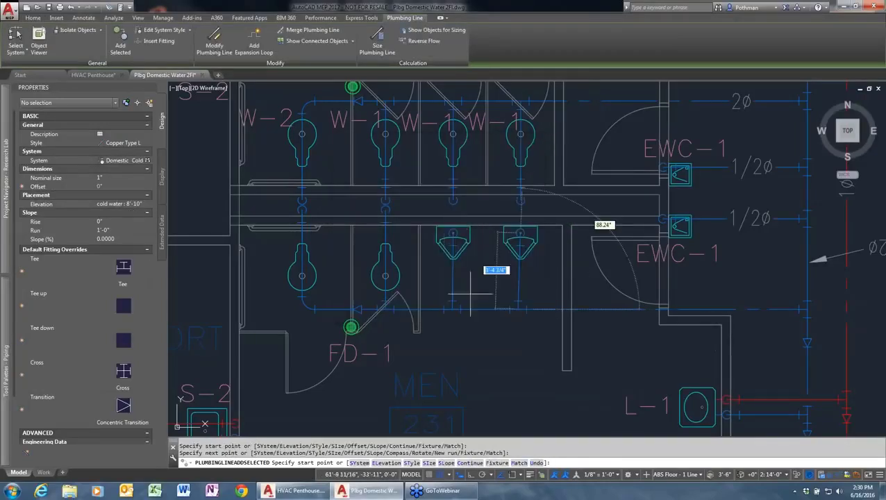
pyautogui.press('Return')
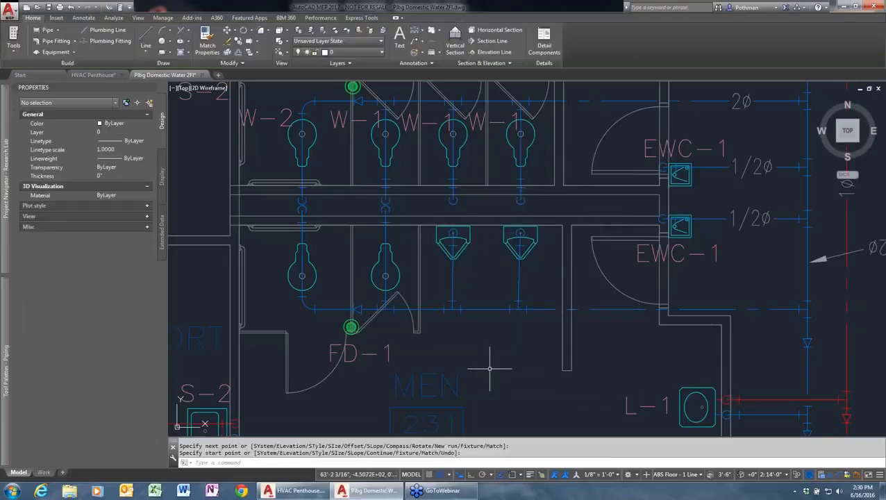
# Tag the two men's room water closets with copies of the existing W-2 fixture tag, placing each tag below its fixture
pyautogui.click(262, 118)
pyautogui.rightClick(258, 122)
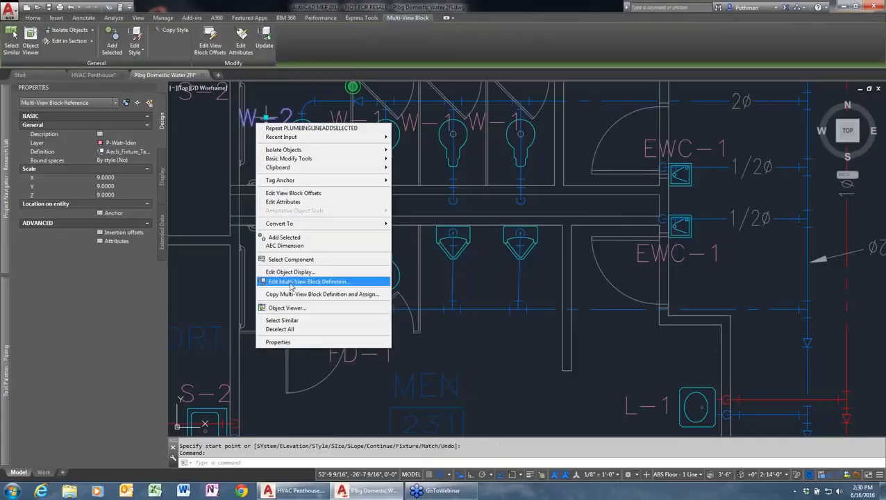
pyautogui.click(284, 237)
pyautogui.click(314, 275)
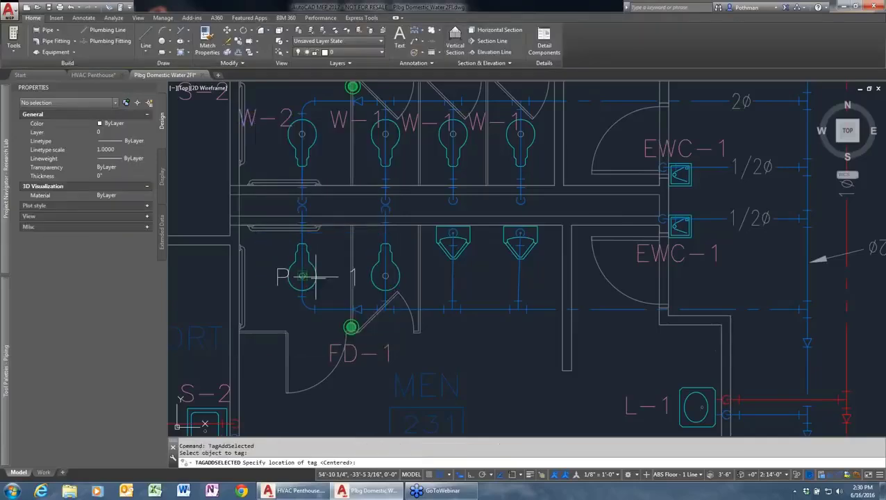
pyautogui.click(297, 306)
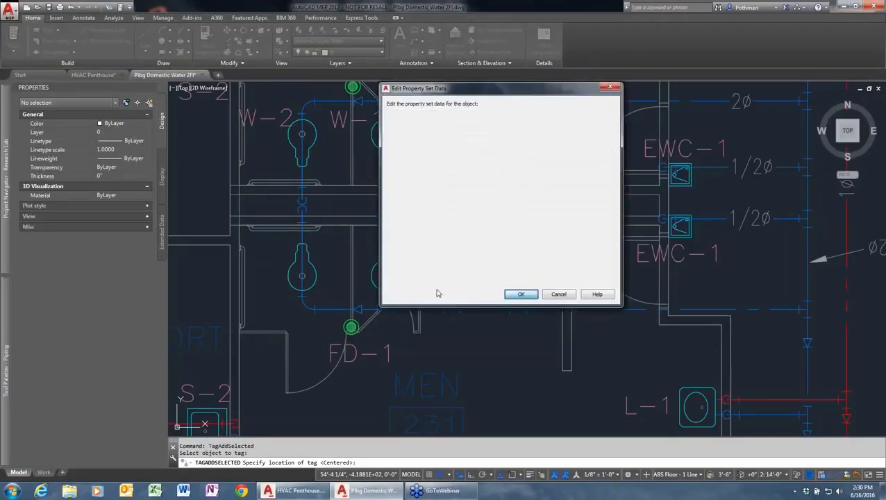
pyautogui.click(521, 294)
pyautogui.click(385, 272)
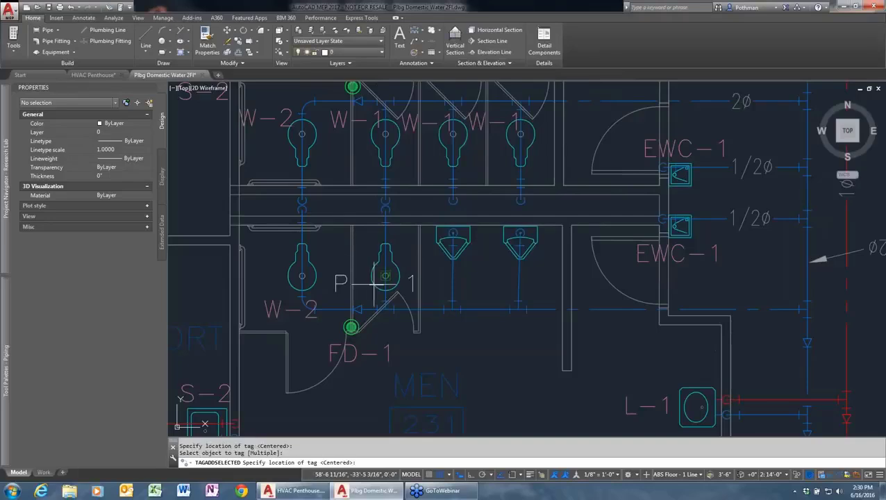
pyautogui.click(390, 335)
pyautogui.click(521, 294)
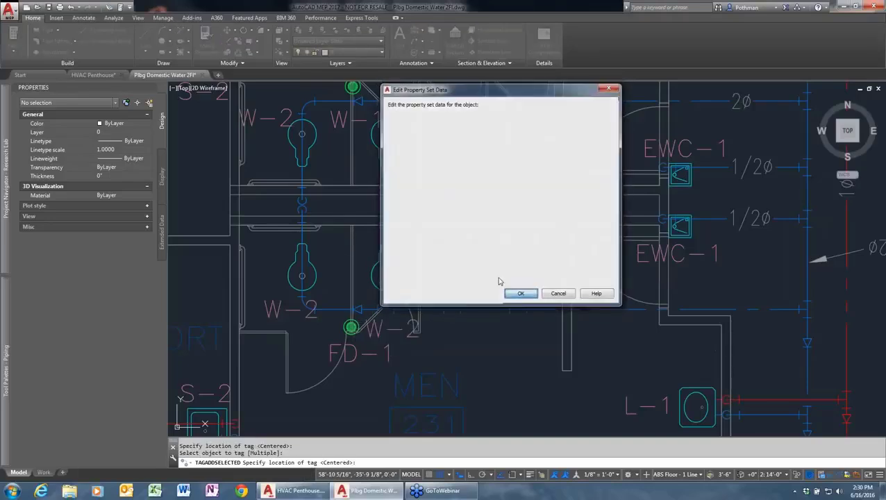
# Tag both men's room urinals with the same fixture tag, placing each tag just below its urinal
pyautogui.click(463, 257)
pyautogui.click(462, 276)
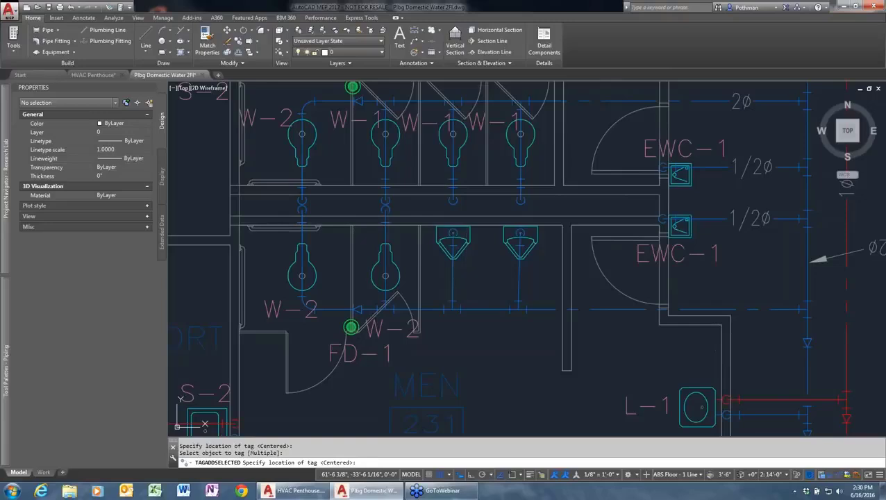
pyautogui.click(519, 293)
pyautogui.click(510, 246)
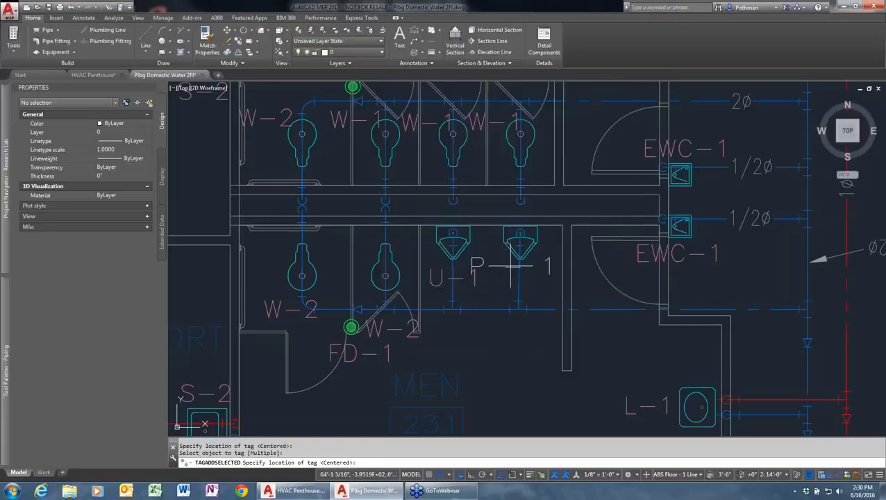
pyautogui.click(517, 276)
pyautogui.click(519, 293)
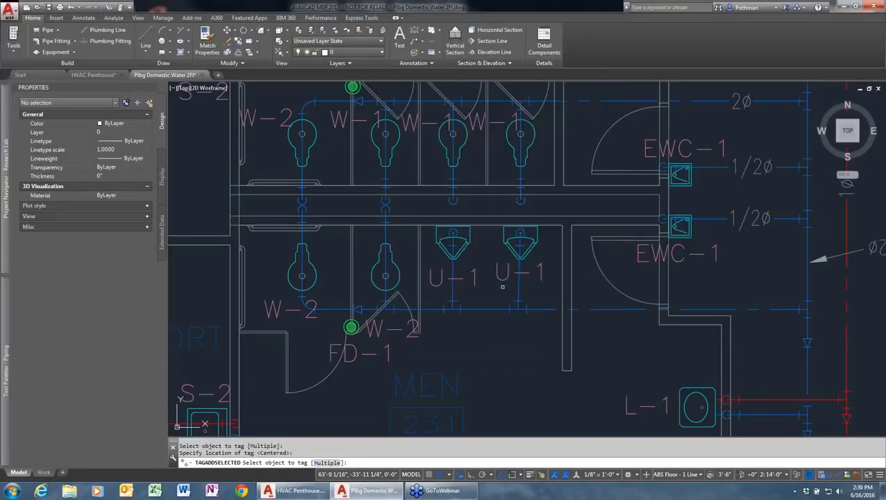
pyautogui.press('Return')
# Check the second urinal's fixture property set data, including its item tag and connection sizes
pyautogui.click(517, 243)
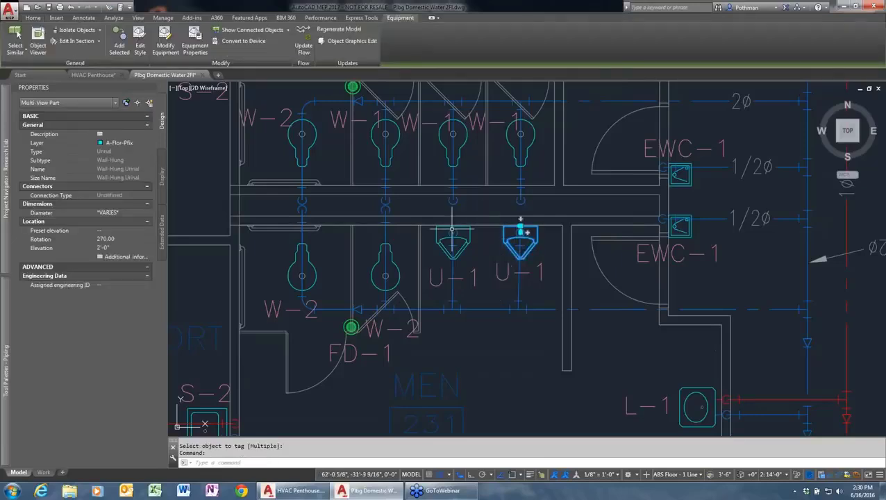
pyautogui.click(164, 232)
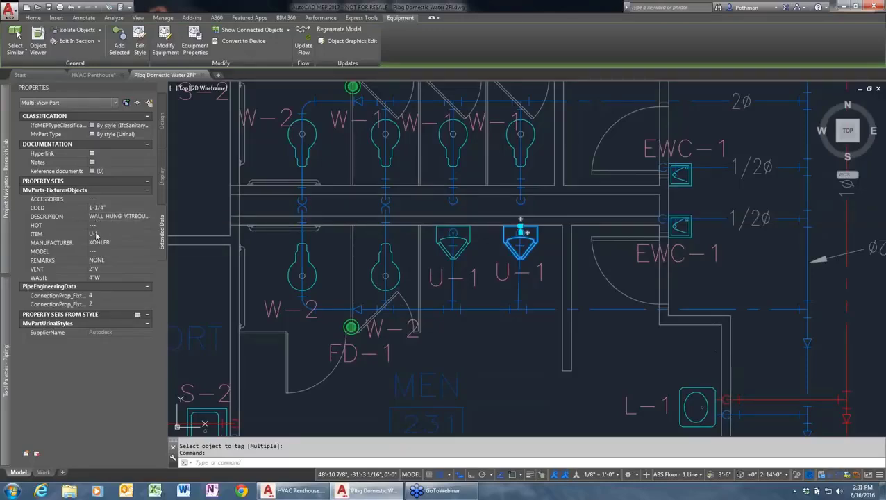
pyautogui.press('Escape')
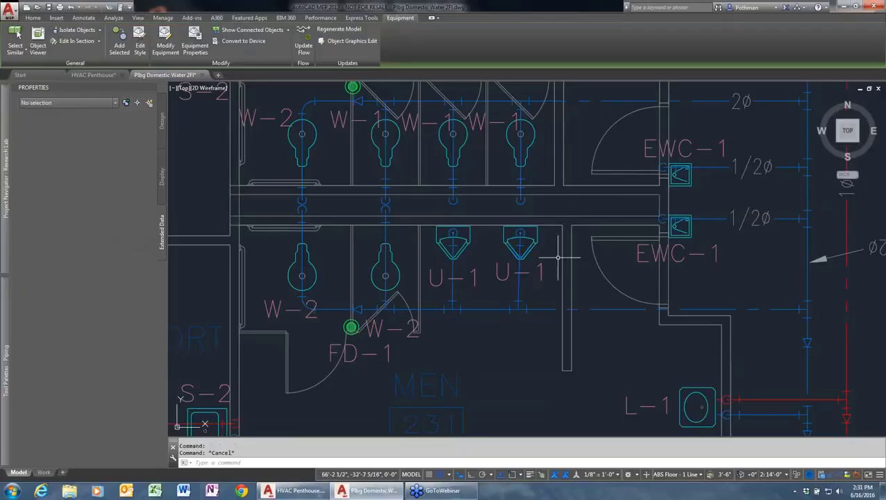
# Switch the workspace to Plumbing
pyautogui.scroll(-6, 558, 263)
pyautogui.scroll(-6, 550, 235)
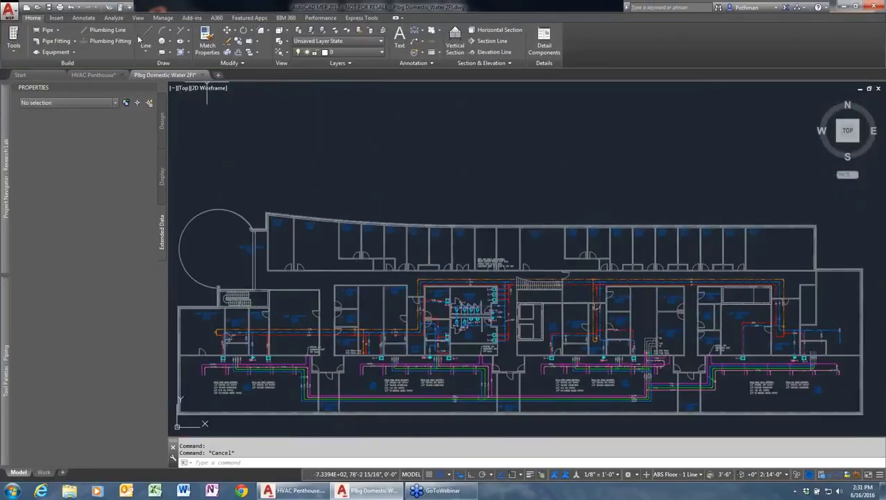
pyautogui.click(628, 474)
pyautogui.click(652, 401)
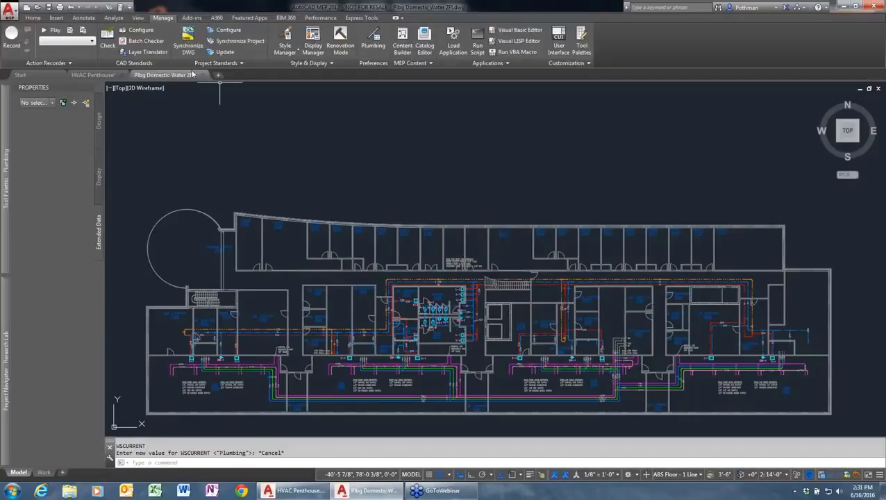
# Create a Plumbing Fixture Schedule of all objects at its default size above the floor plan and review its rows
pyautogui.click(90, 19)
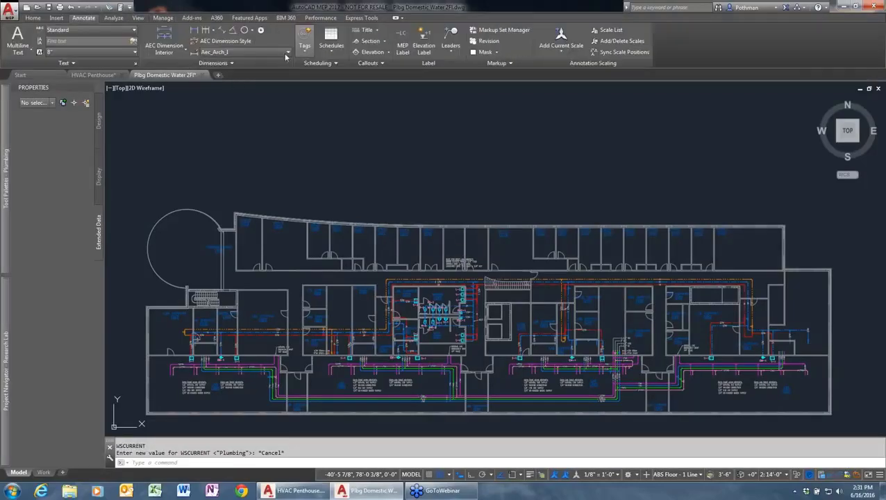
pyautogui.click(333, 51)
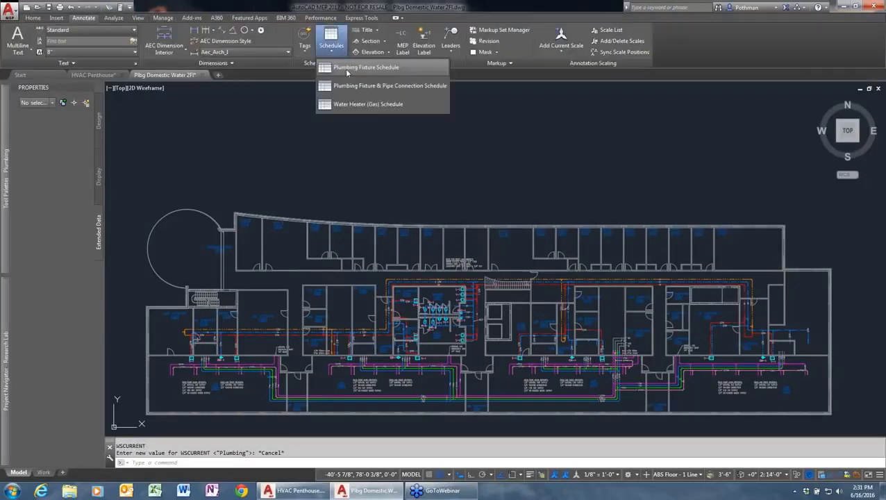
pyautogui.click(346, 69)
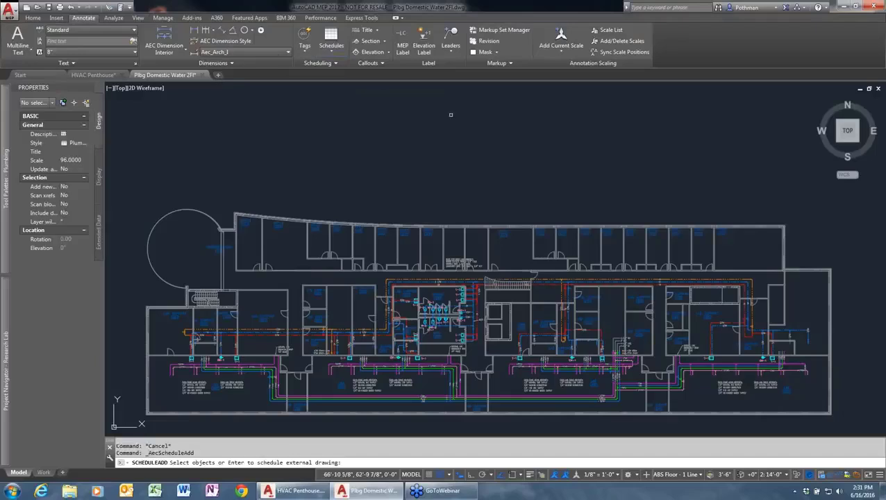
pyautogui.write('all')
pyautogui.press('Return')
pyautogui.press('Return')
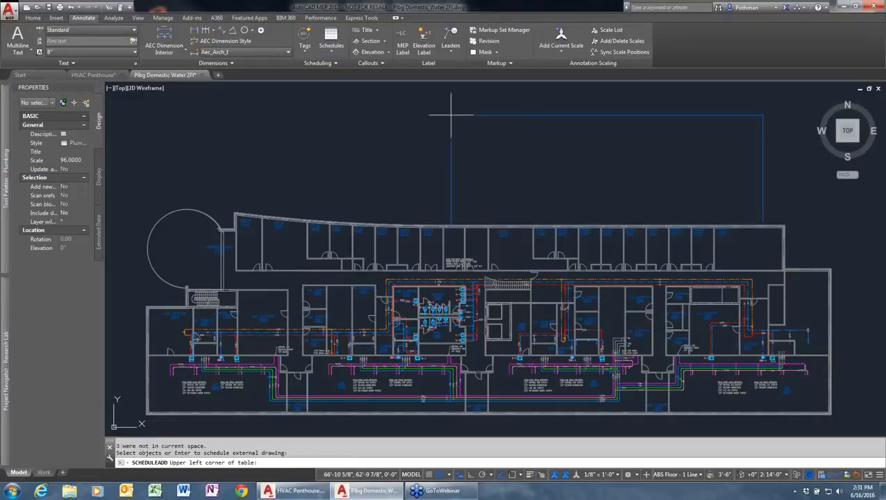
pyautogui.click(429, 98)
pyautogui.press('Return')
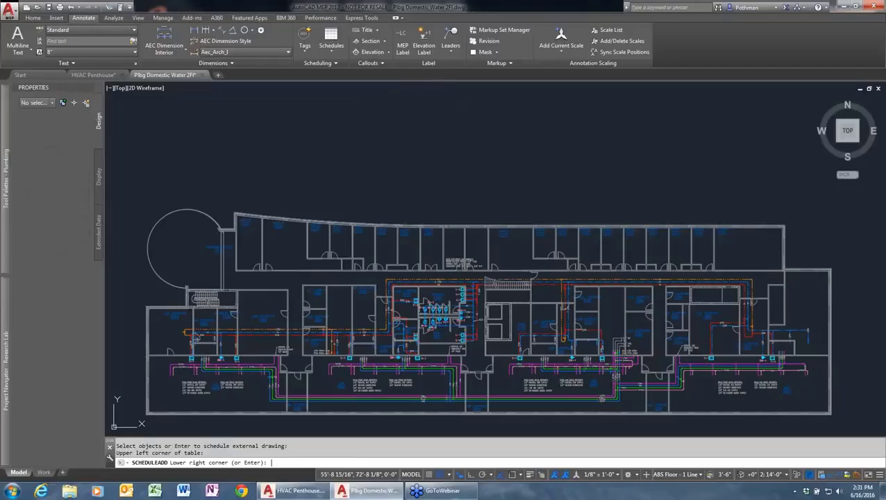
pyautogui.scroll(5, 517, 189)
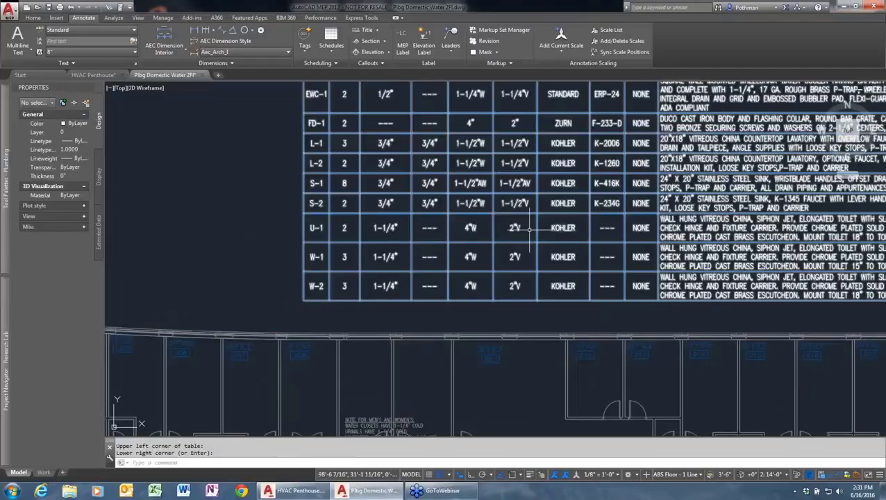
pyautogui.scroll(-2, 332, 353)
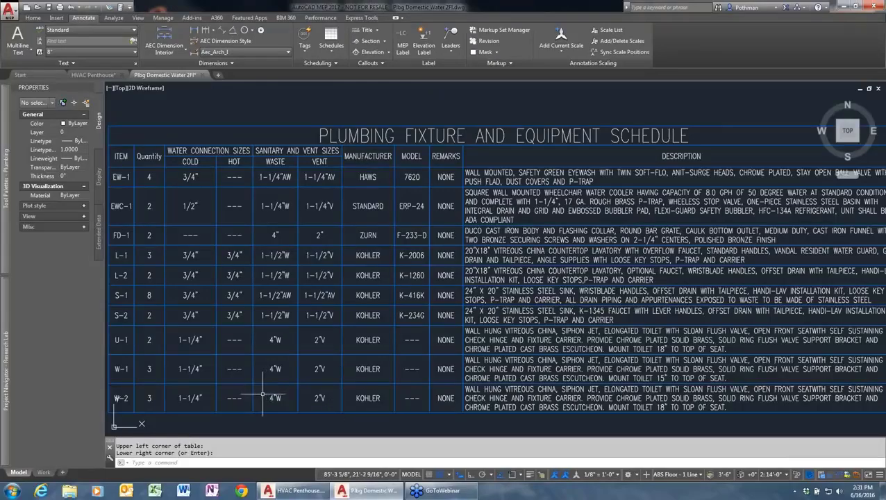
pyautogui.moveTo(262, 394); pyautogui.dragTo(377, 366, button='middle')
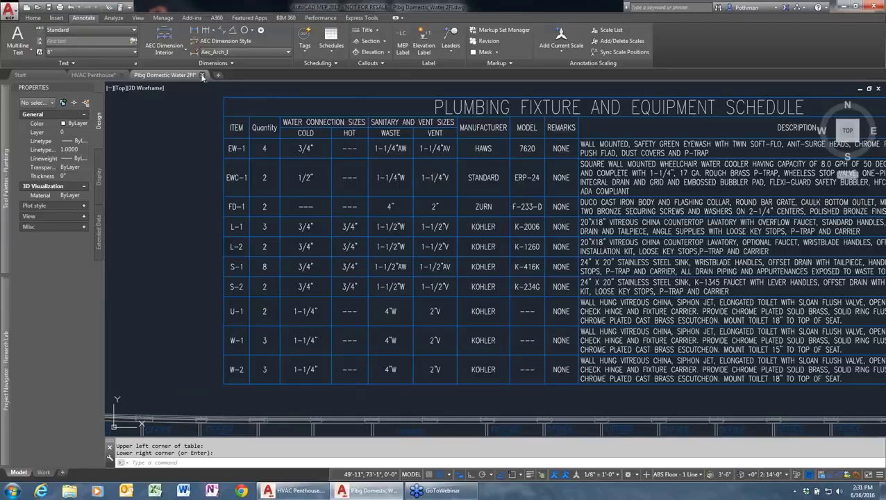
# Close the Plbg Domestic Water 2Fl drawing and open the Plbg Riser Diagram construct from the project
pyautogui.click(202, 75)
pyautogui.click(473, 269)
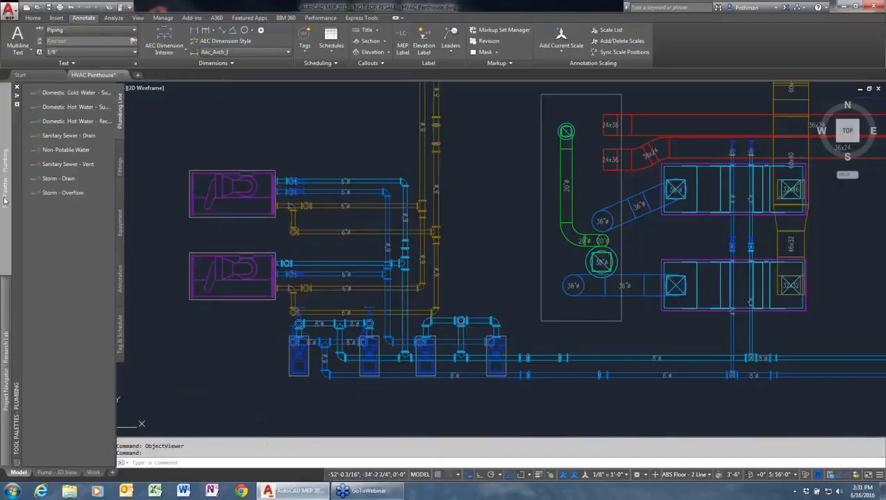
pyautogui.moveTo(13, 372)
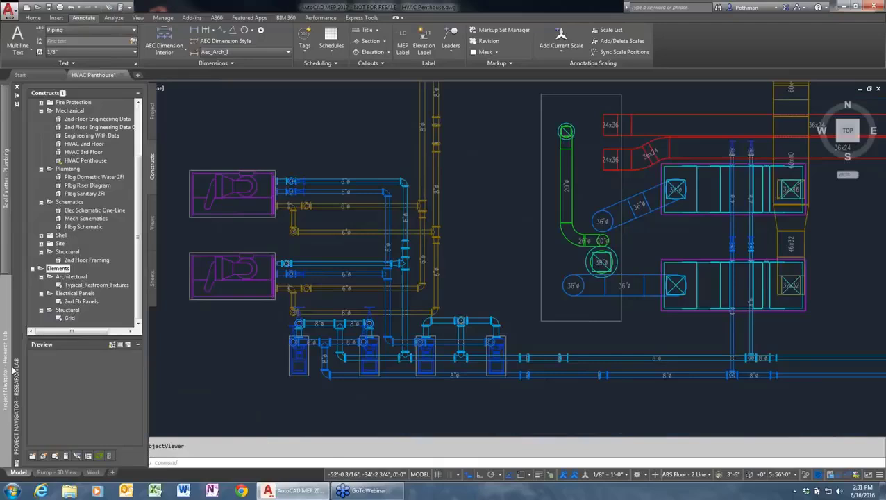
pyautogui.doubleClick(89, 186)
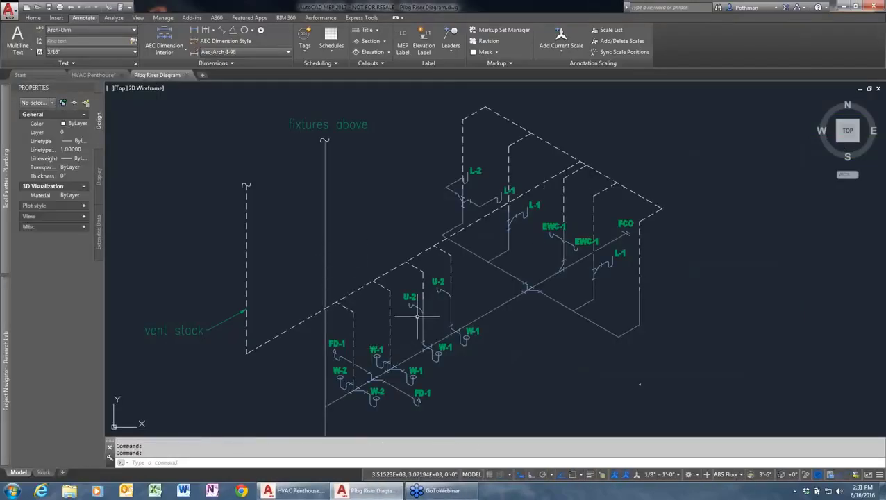
pyautogui.moveTo(410, 335); pyautogui.dragTo(443, 320, button='middle')
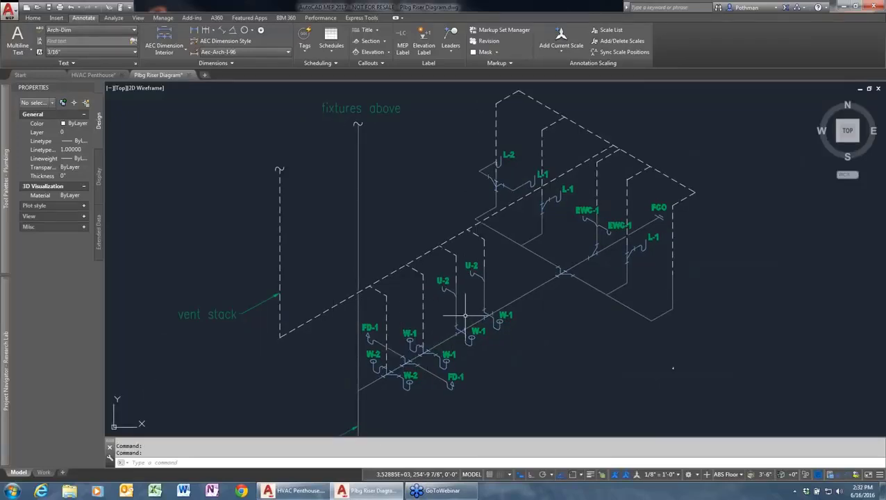
# Add a double lateral matching the one on the main drain line onto the vertical stack, at a rotation of 270
pyautogui.scroll(2, 474, 313)
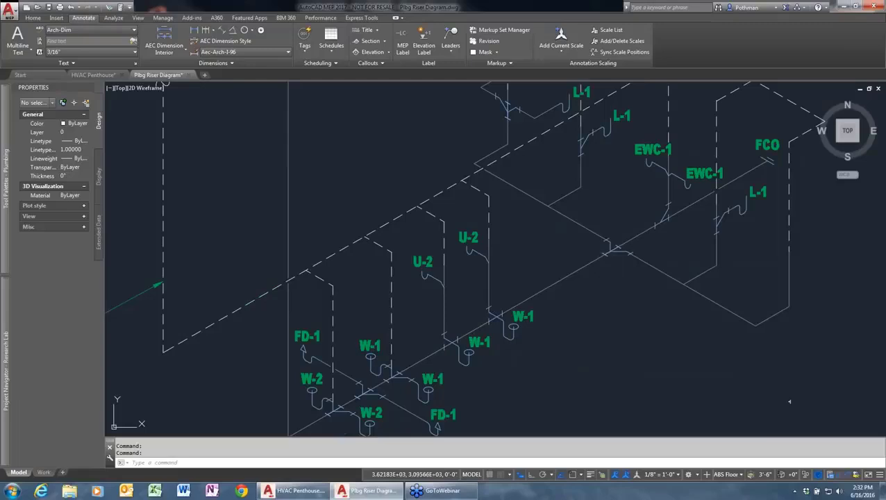
pyautogui.click(611, 250)
pyautogui.rightClick(609, 251)
pyautogui.click(628, 356)
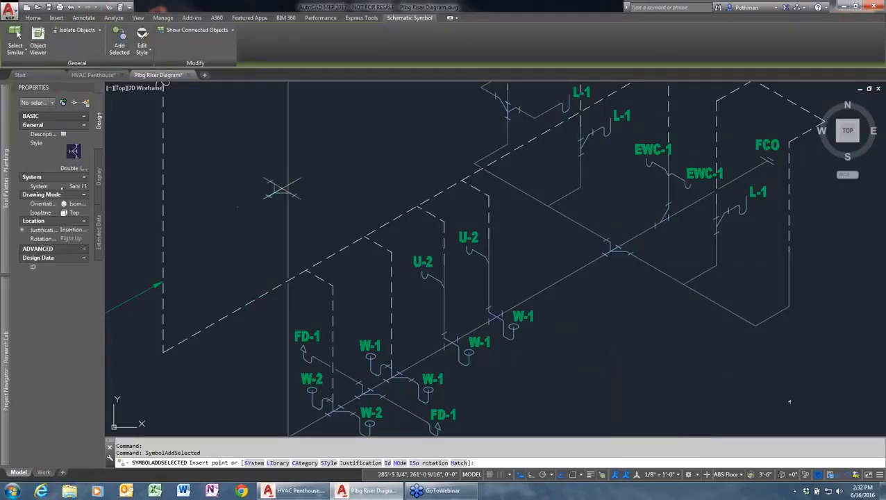
pyautogui.click(285, 185)
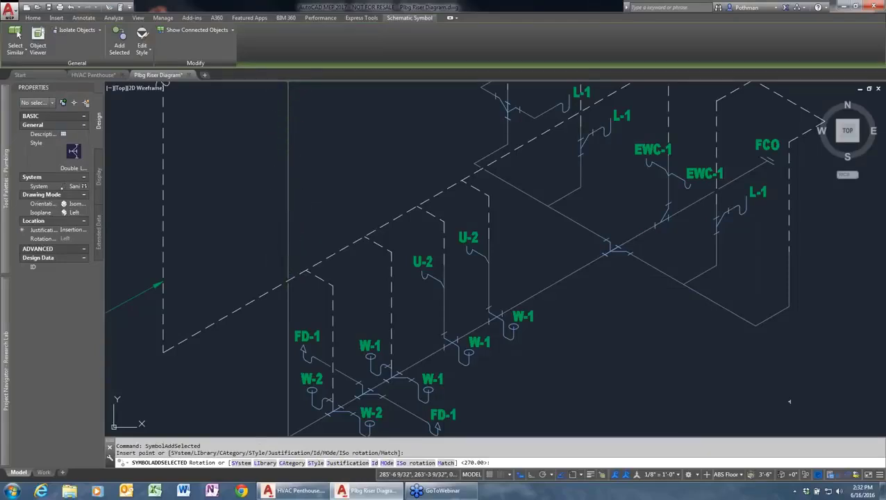
pyautogui.press('Return')
pyautogui.press('Escape')
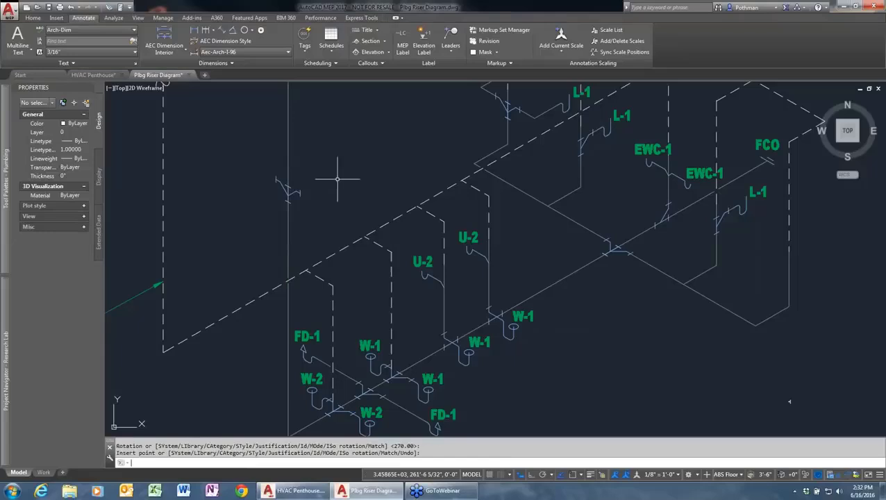
# Switch the new double lateral on the vertical stack to the Right isoplane
pyautogui.click(294, 191)
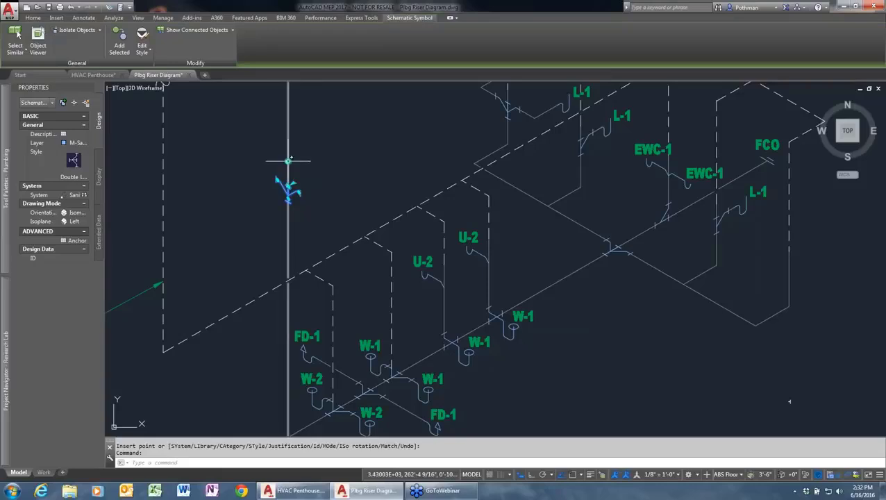
pyautogui.click(288, 162)
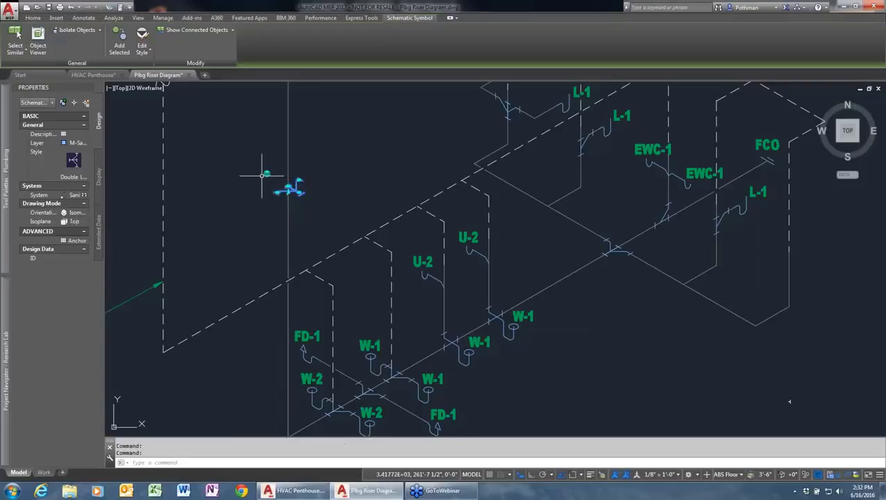
pyautogui.click(265, 174)
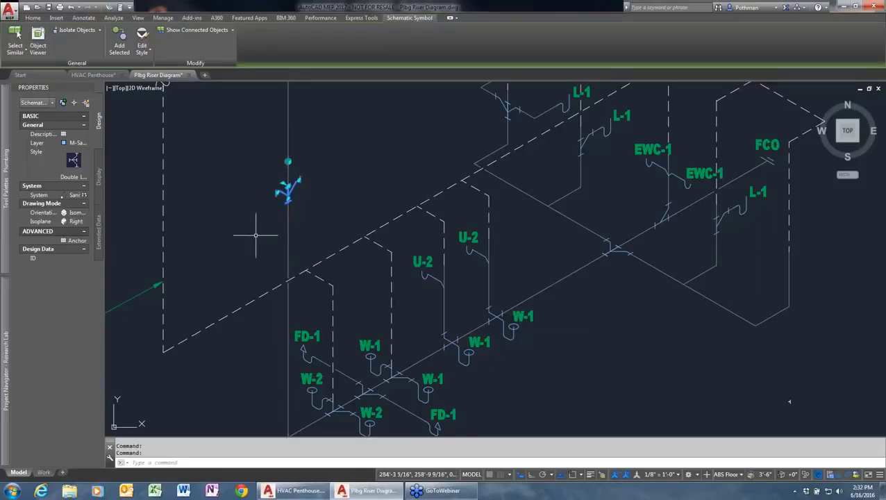
pyautogui.press('Escape')
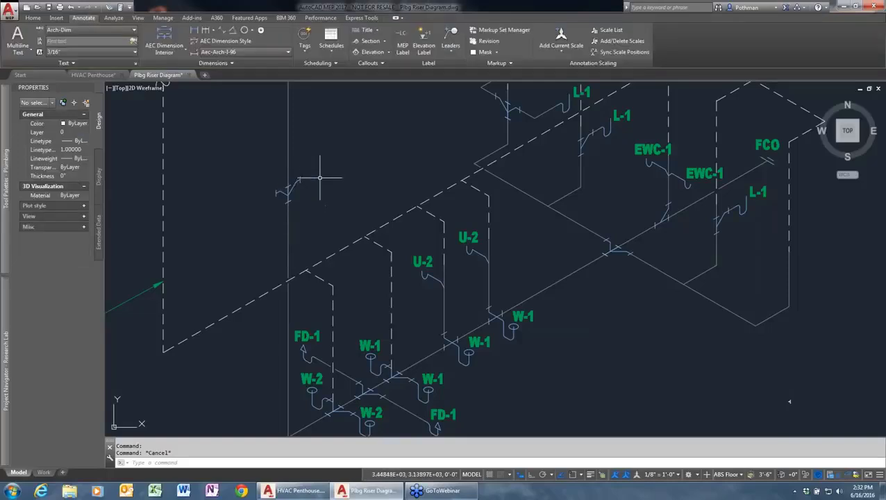
# Try to draw a schematic line matching the vertical stack from its double lateral on the Top isometric plane
pyautogui.moveTo(287, 190)
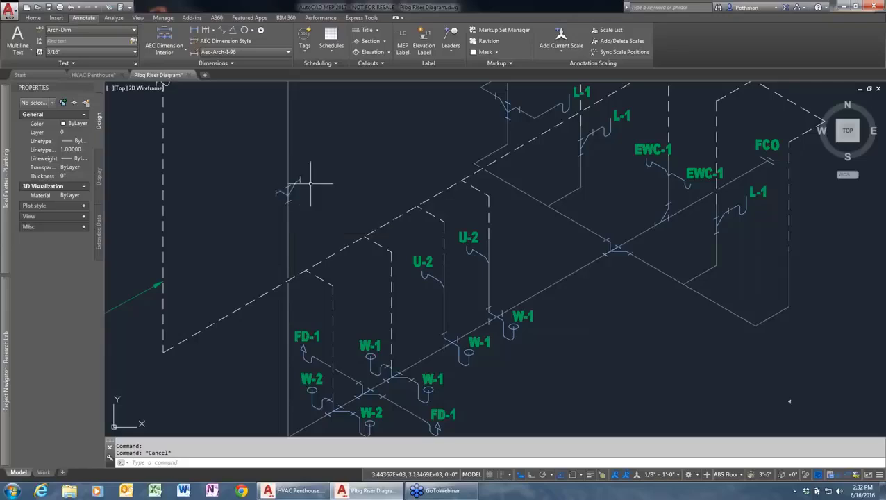
pyautogui.click(288, 149)
pyautogui.rightClick(281, 150)
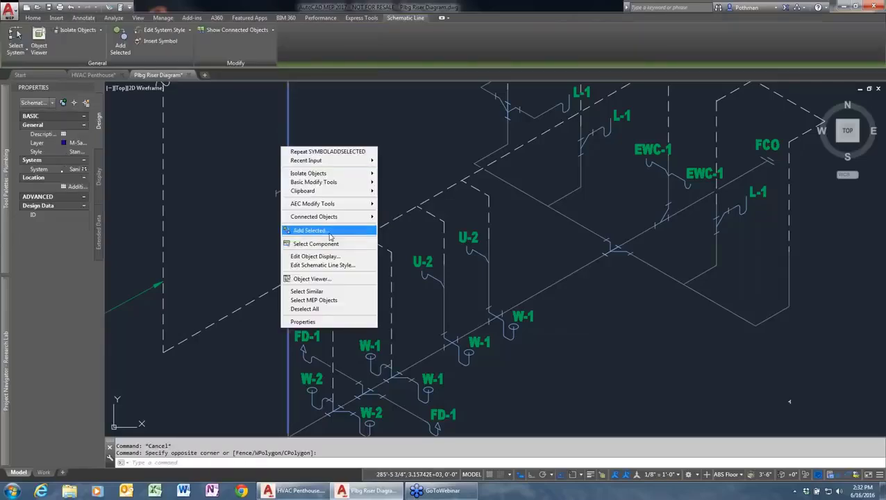
pyautogui.click(319, 229)
pyautogui.click(290, 189)
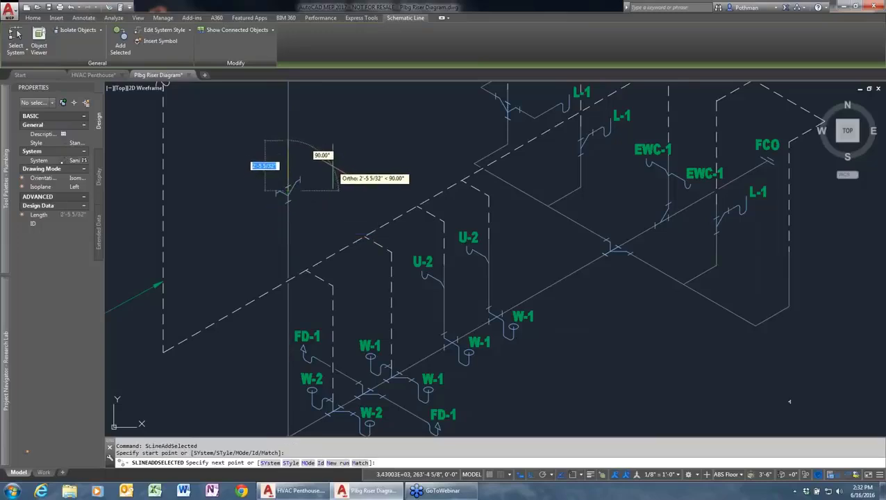
pyautogui.write('mo')
pyautogui.press('Return')
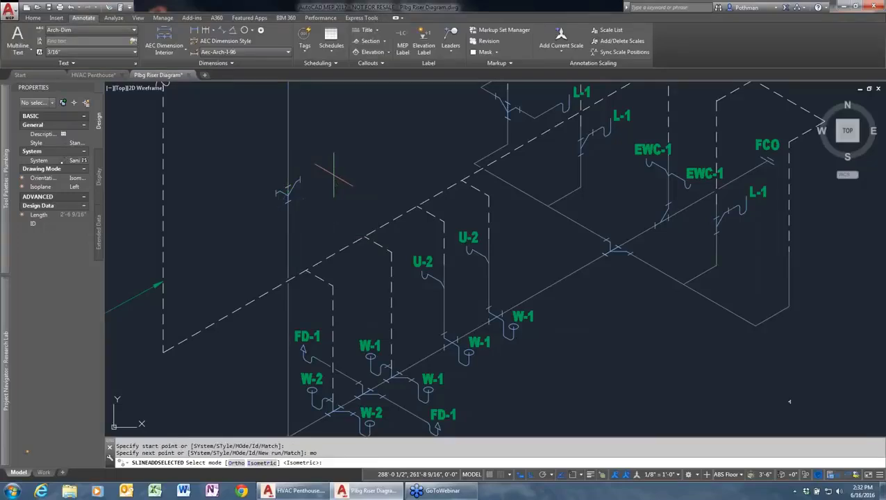
pyautogui.write('t')
pyautogui.press('Return')
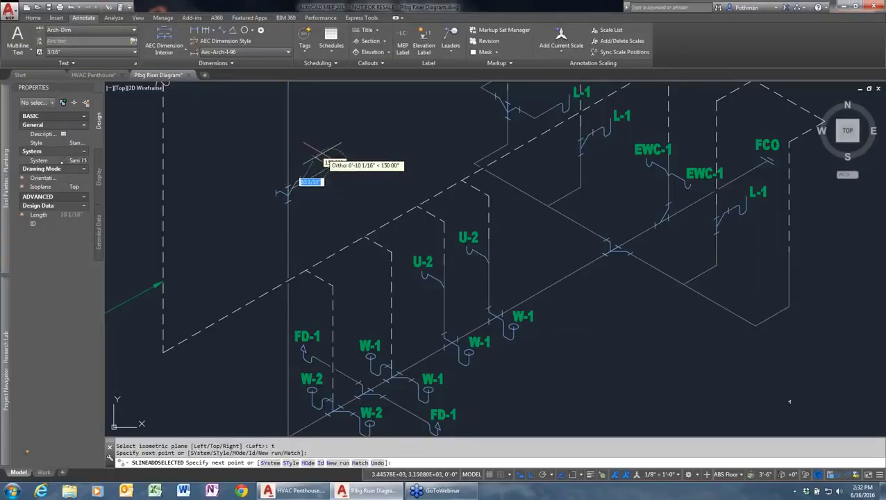
# End the line and erase the branch just drawn beside the stack's double lateral
pyautogui.press('Escape')
pyautogui.click(326, 164)
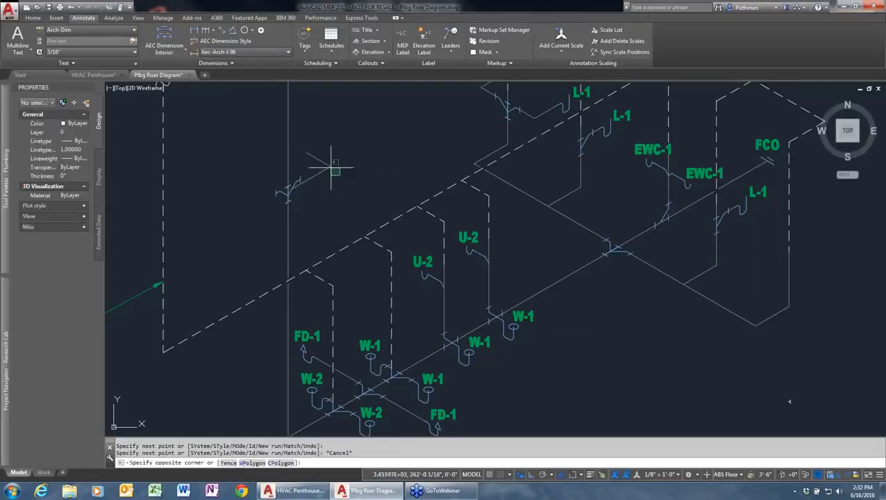
pyautogui.click(352, 190)
pyautogui.press('Delete')
# Draw an angled branch line with the stack's properties from one side of its double lateral, using the isometric Top plane
pyautogui.click(316, 157)
pyautogui.click(279, 179)
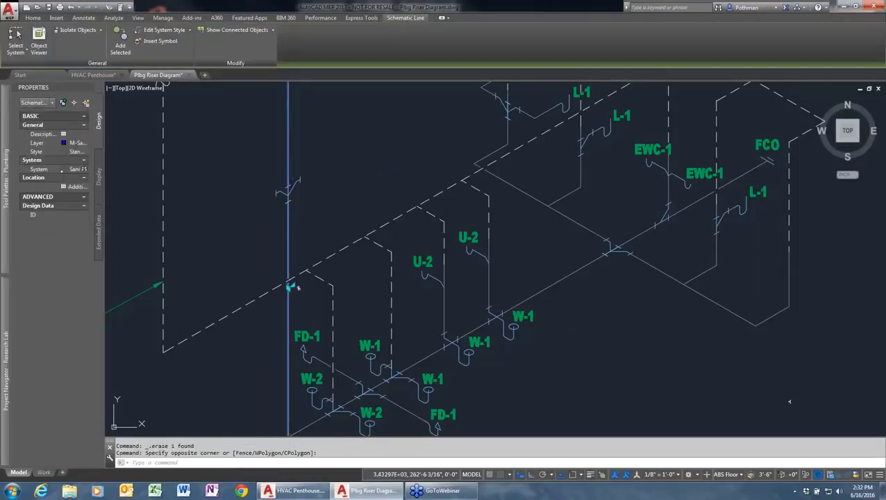
pyautogui.rightClick(270, 175)
pyautogui.click(333, 243)
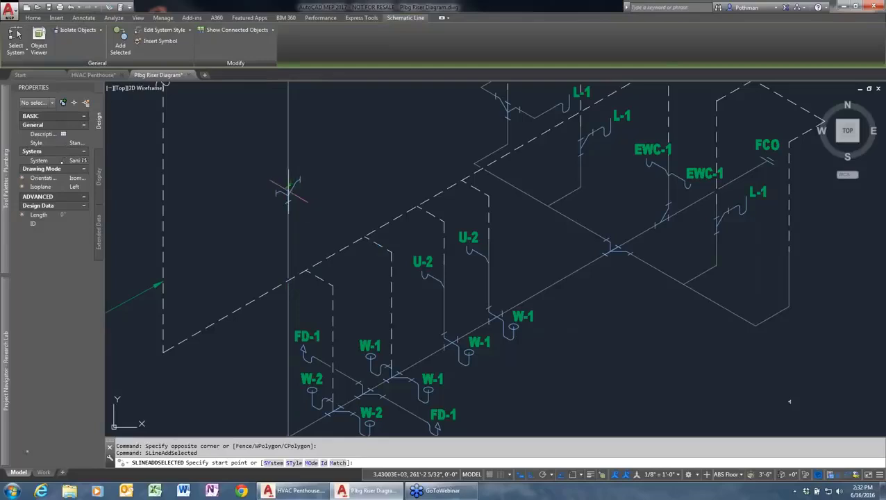
pyautogui.click(291, 186)
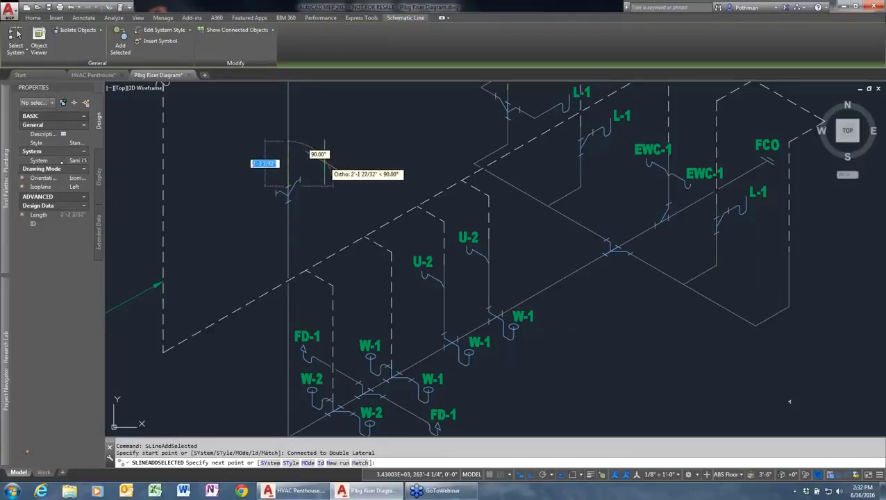
pyautogui.write('mo')
pyautogui.press('Return')
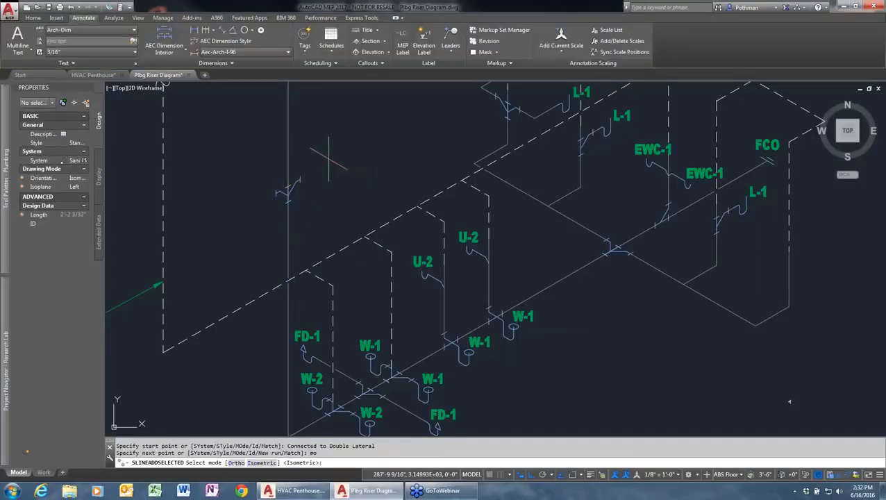
pyautogui.write('t')
pyautogui.press('Return')
pyautogui.press('Return')
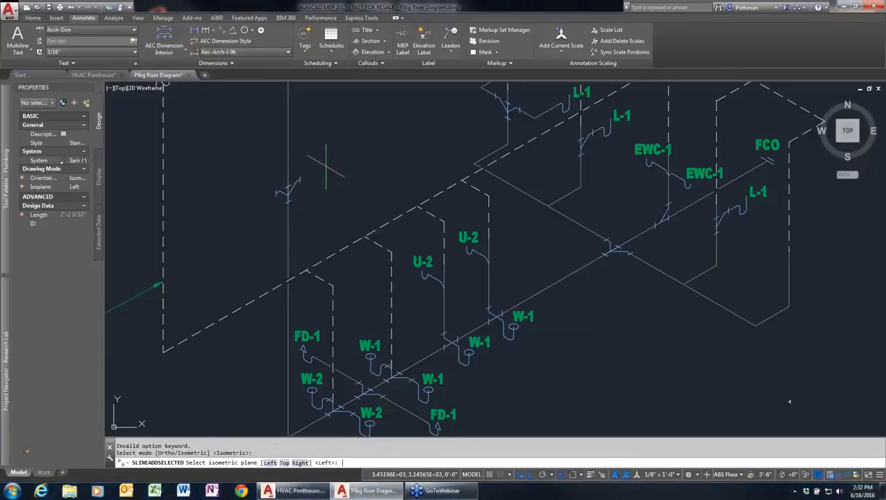
pyautogui.write('t')
pyautogui.press('Return')
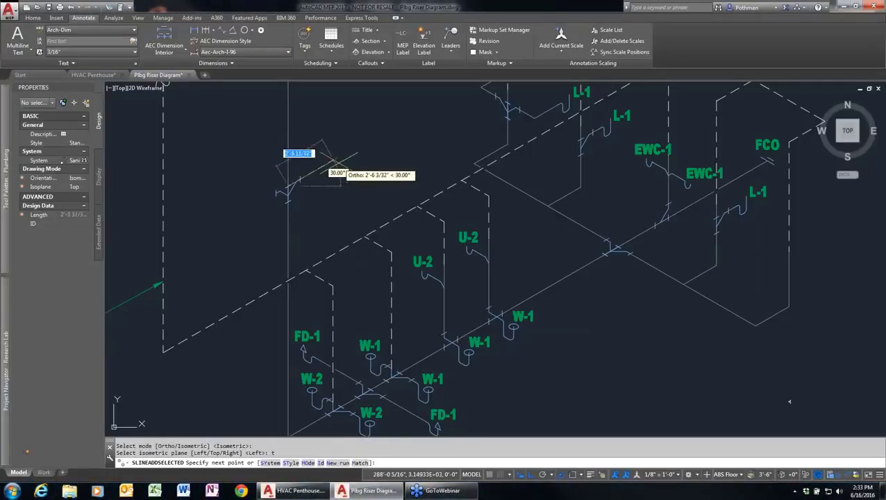
pyautogui.click(314, 155)
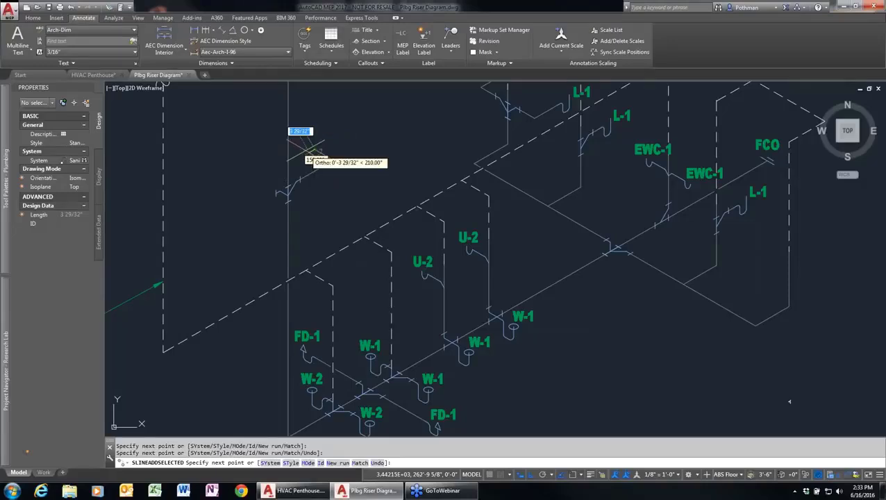
pyautogui.press('Return')
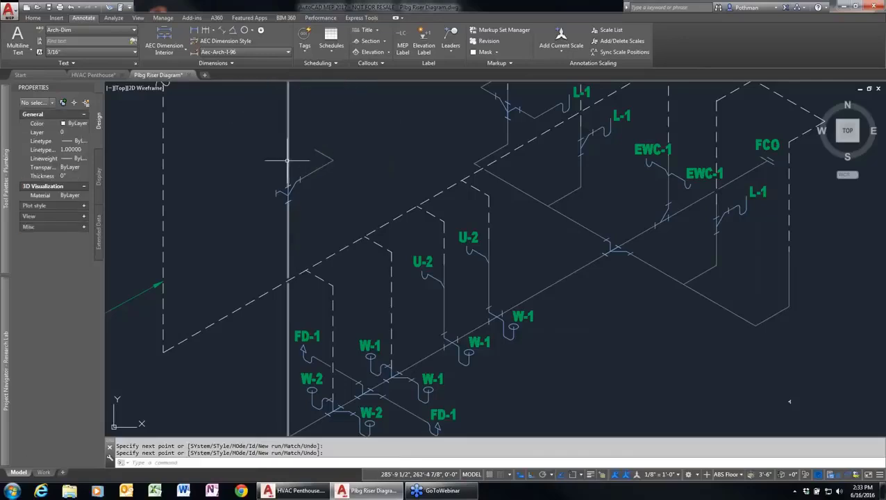
# Draw a matching angled branch line from the opposite side of the double lateral on the vertical stack
pyautogui.click(308, 172)
pyautogui.rightClick(313, 177)
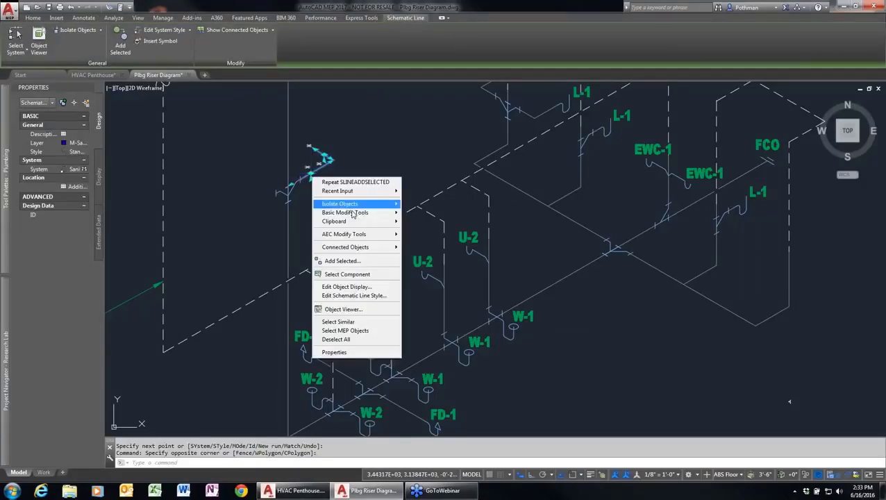
pyautogui.click(356, 261)
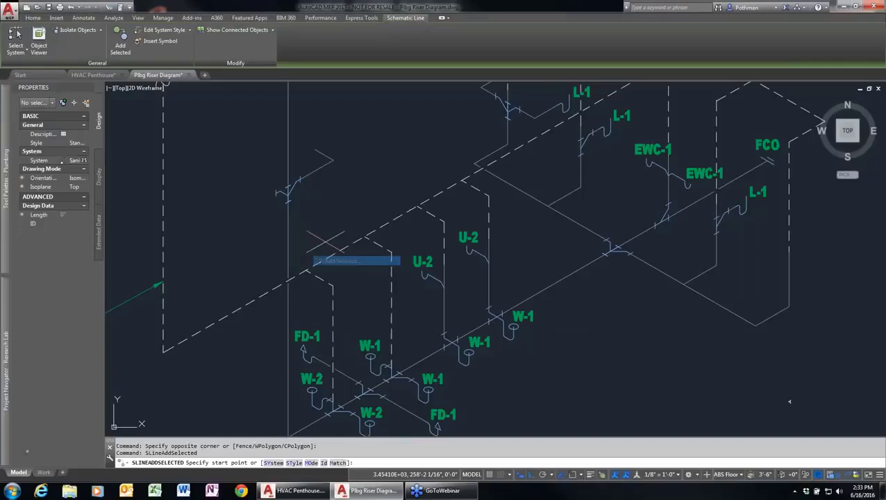
pyautogui.click(291, 185)
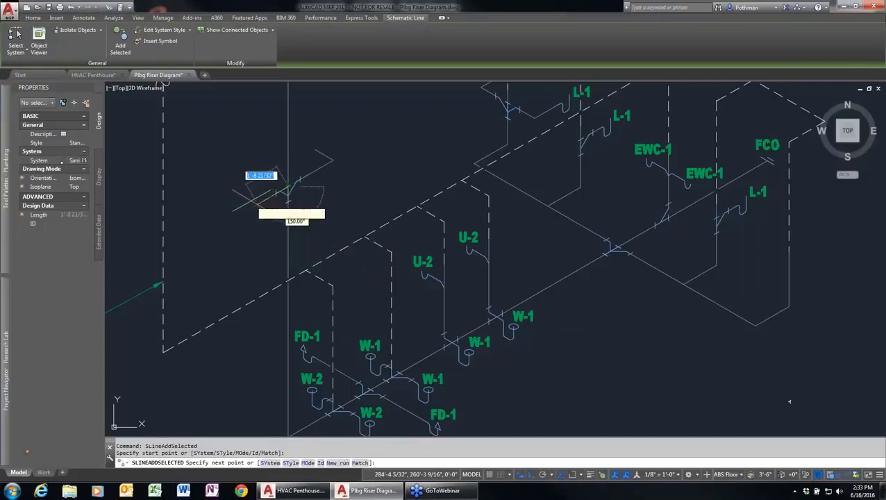
pyautogui.click(221, 192)
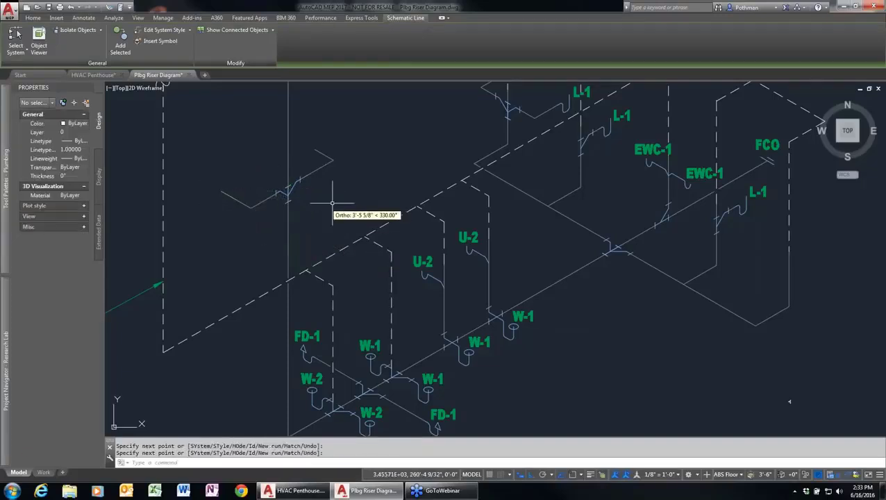
pyautogui.press('Return')
# Add fixture symbols matching the one at the L-1 lavatory to the open ends of both new branches, rotated 150
pyautogui.click(565, 108)
pyautogui.rightClick(565, 116)
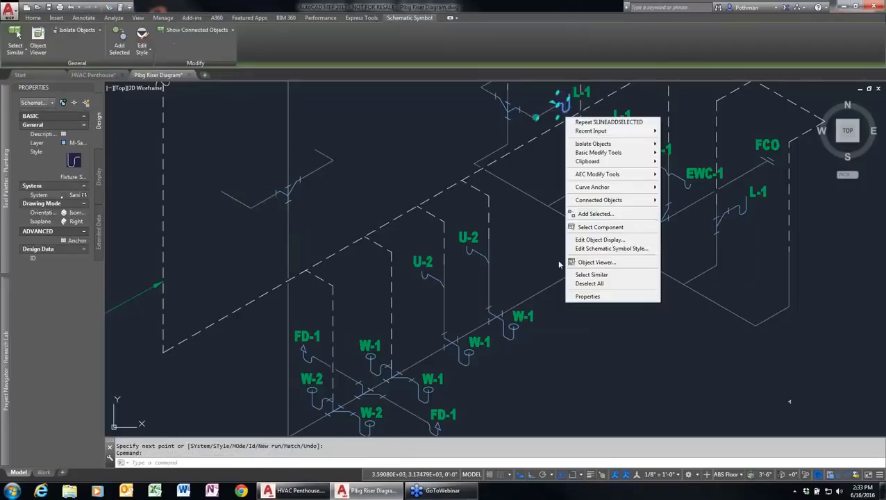
pyautogui.click(595, 220)
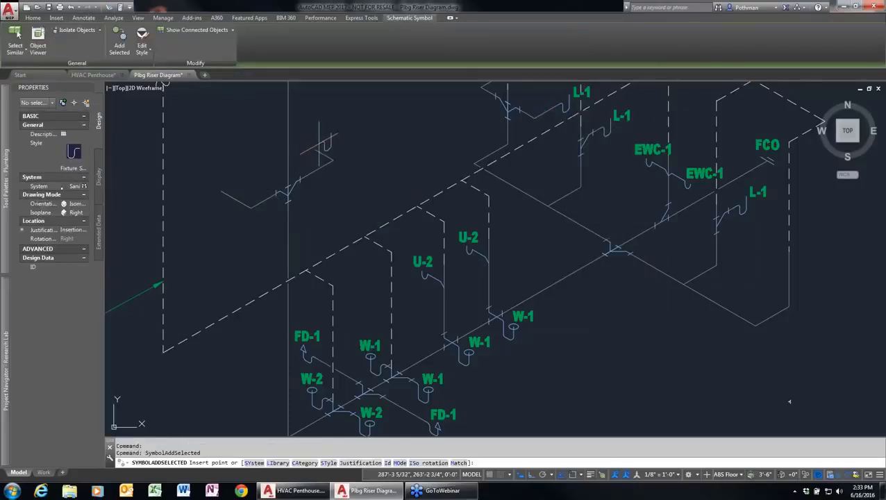
pyautogui.click(319, 153)
pyautogui.click(404, 206)
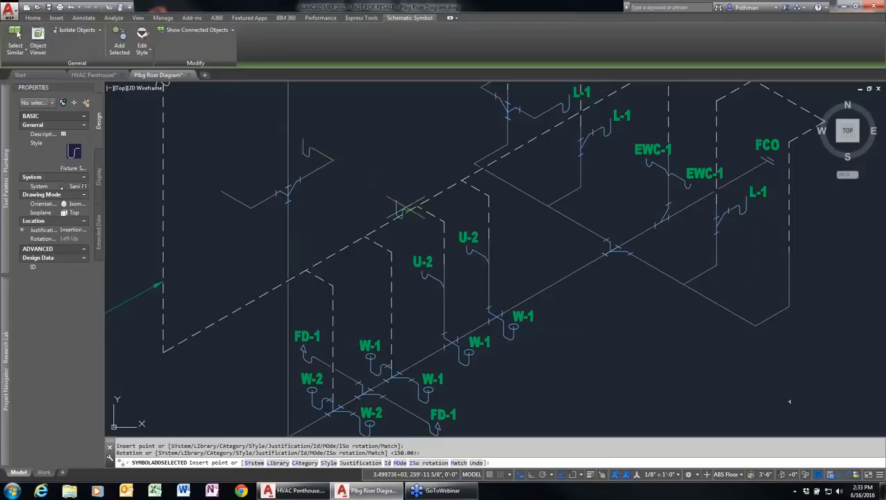
pyautogui.click(222, 189)
pyautogui.click(265, 232)
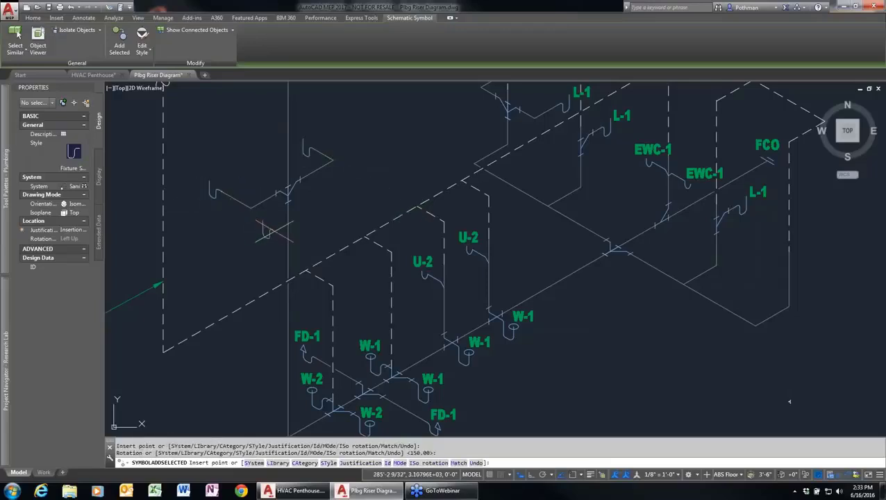
pyautogui.press('Escape')
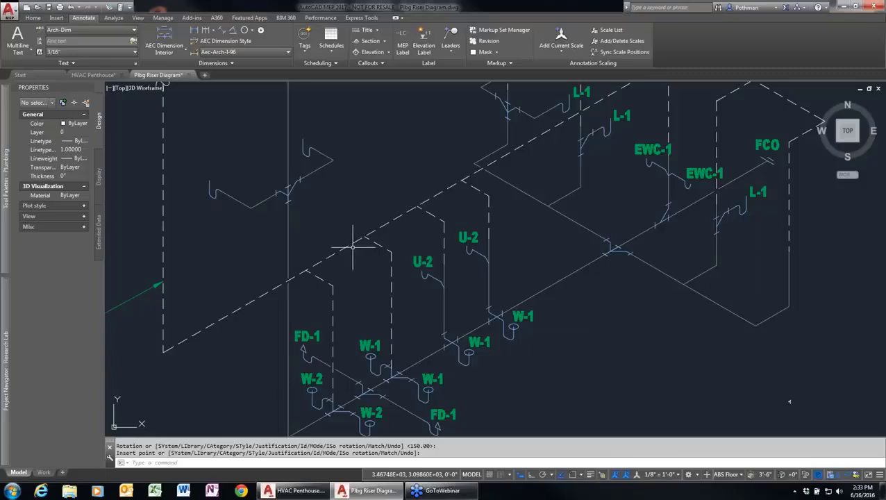
# Close the plumbing riser diagram without saving its changes and open the Mech Schematics construct from the project
pyautogui.click(189, 75)
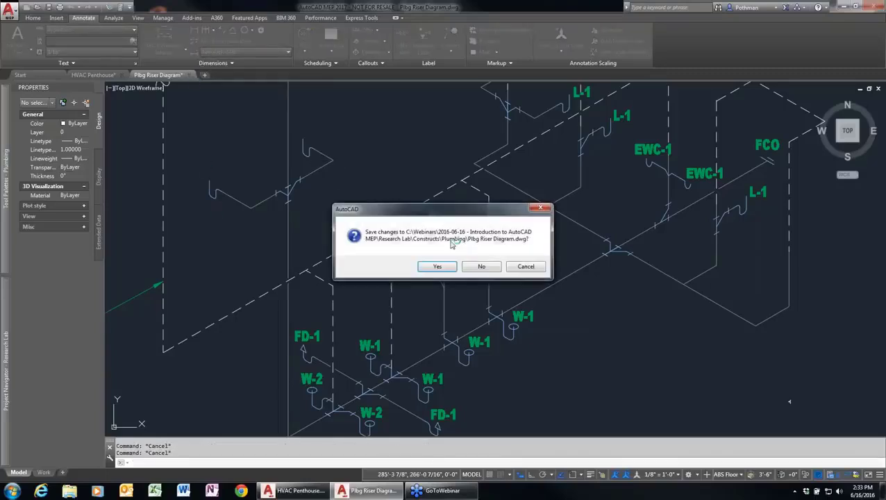
pyautogui.click(487, 268)
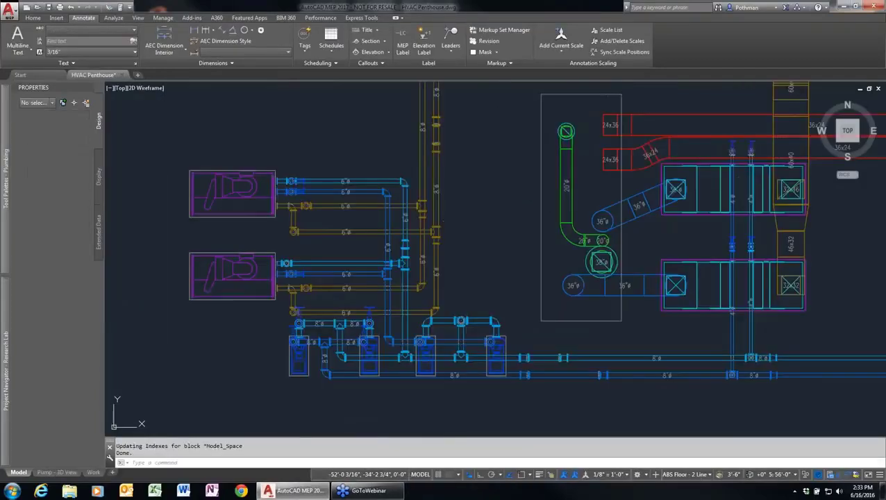
pyautogui.moveTo(10, 323)
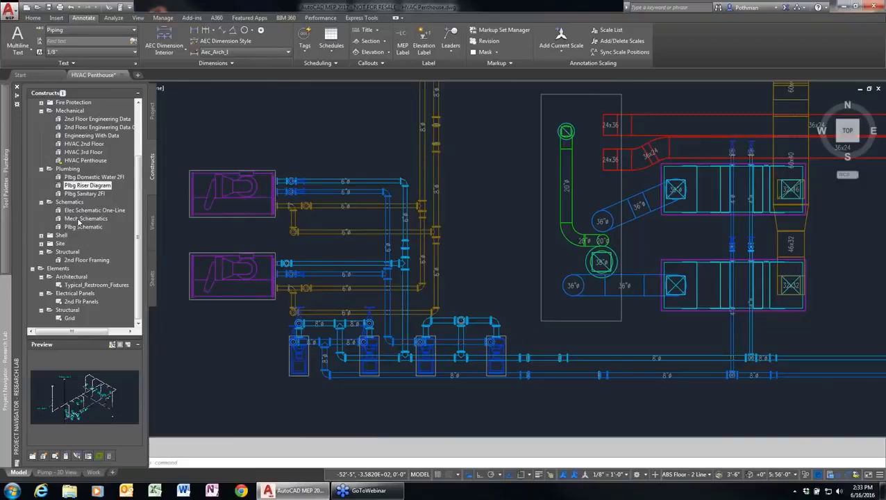
pyautogui.moveTo(79, 221)
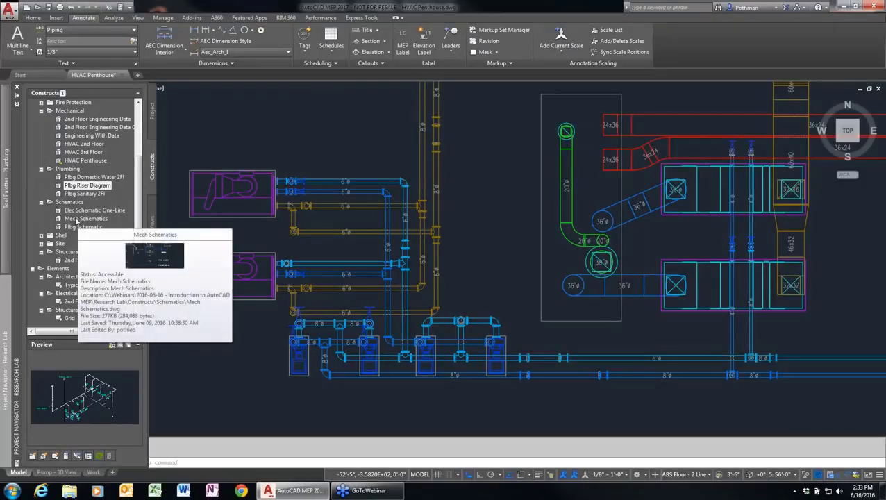
pyautogui.doubleClick(77, 220)
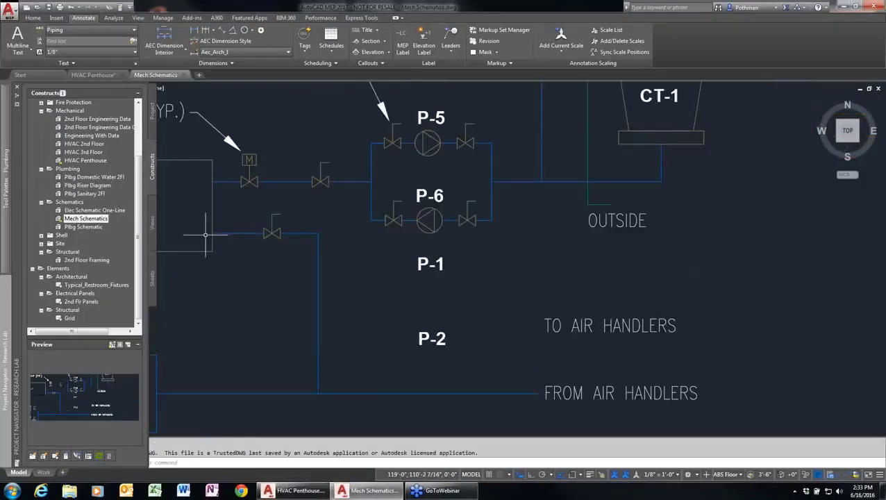
# Draw a schematic line matching the vertical chilled water line below C-1, branching from it up through P-1 and down towards TO AIR HANDLERS
pyautogui.scroll(-3, 347, 239)
pyautogui.scroll(5, 333, 243)
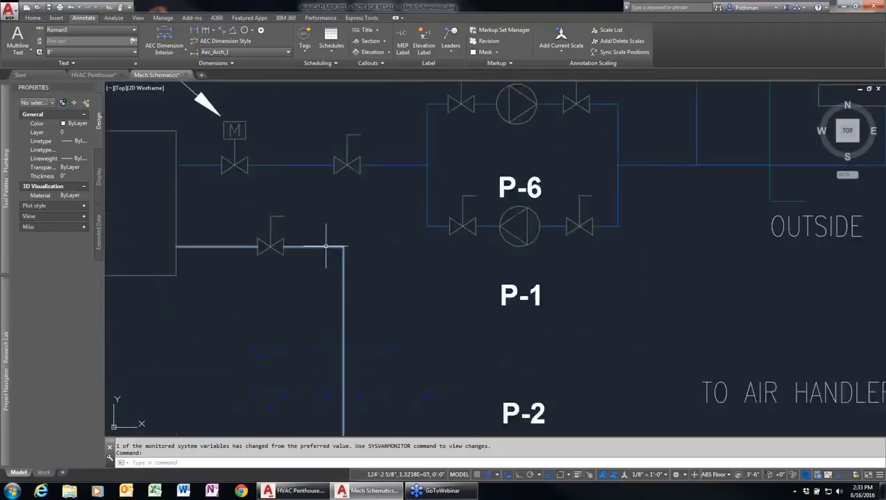
pyautogui.scroll(-3, 409, 253)
pyautogui.scroll(3, 419, 261)
pyautogui.scroll(-2, 463, 283)
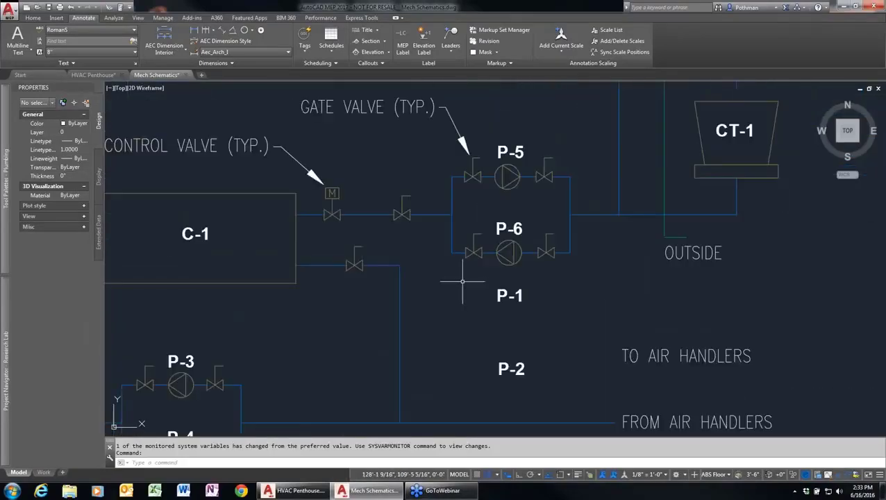
pyautogui.moveTo(526, 299); pyautogui.dragTo(548, 258, button='middle')
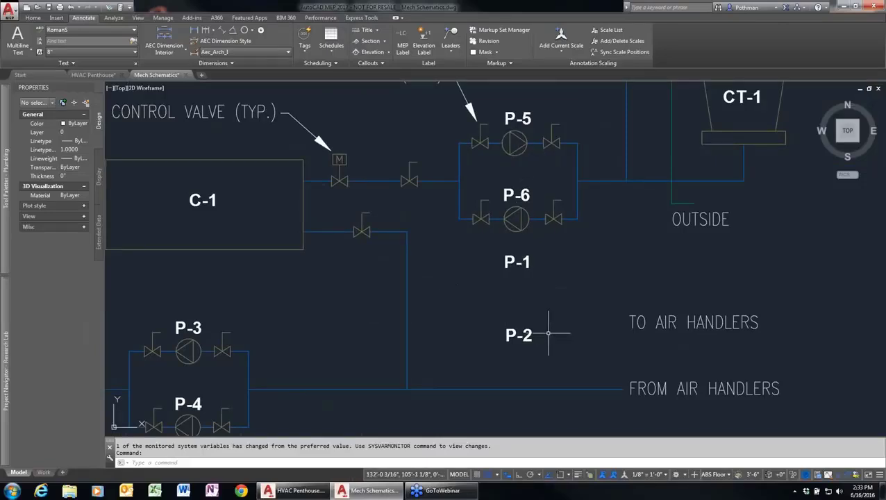
pyautogui.click(408, 294)
pyautogui.click(407, 300)
pyautogui.rightClick(415, 298)
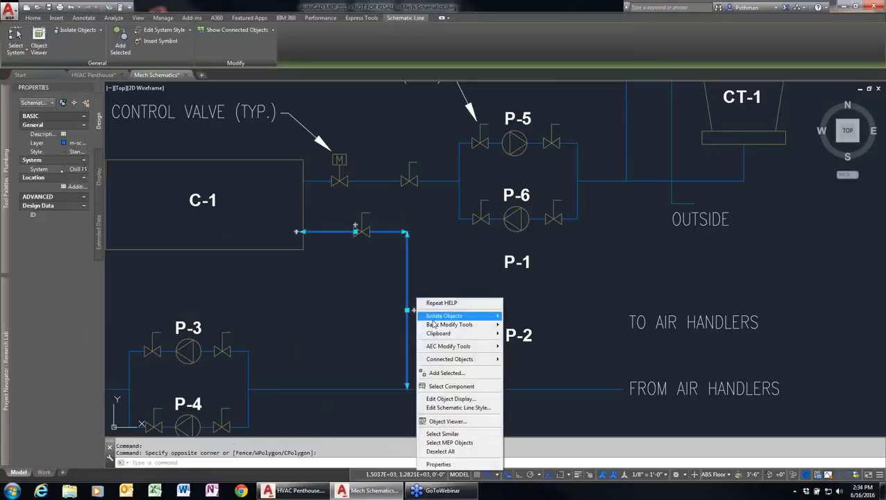
pyautogui.click(446, 373)
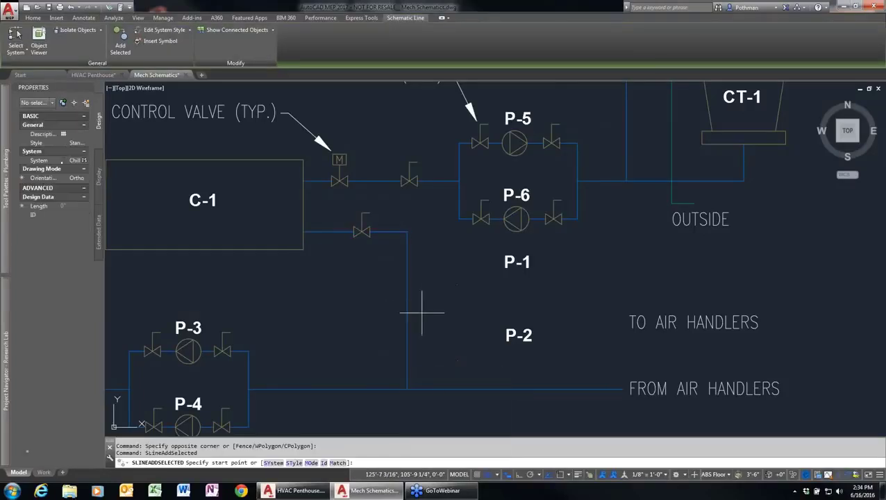
pyautogui.click(408, 303)
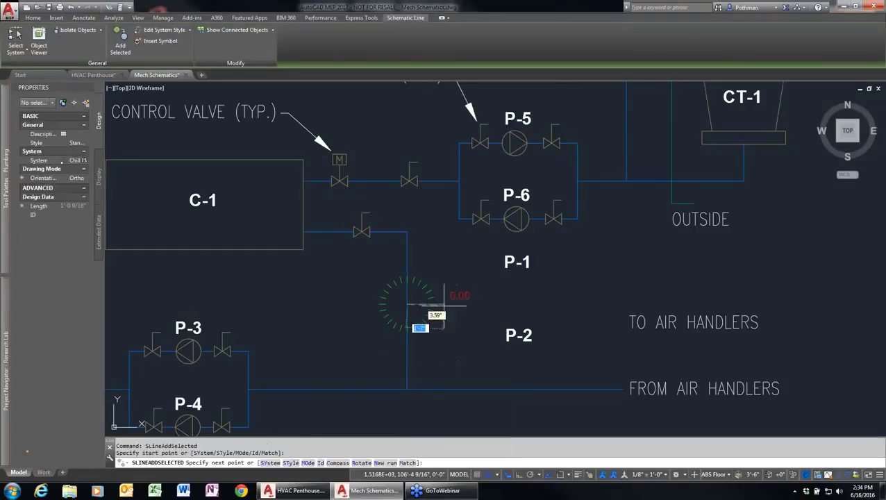
pyautogui.click(463, 264)
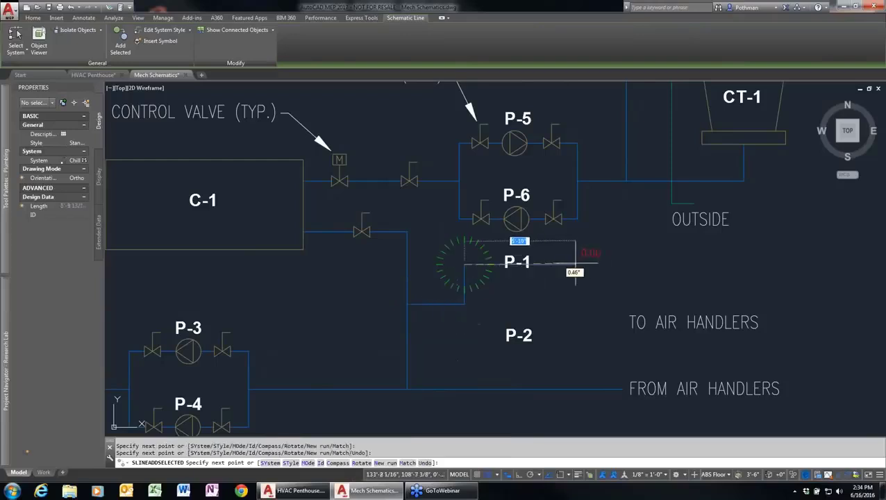
pyautogui.click(585, 300)
pyautogui.click(644, 300)
pyautogui.press('Return')
# Draw a matching parallel branch line below P-2, connecting both sides of the P-1 line to form a closed loop
pyautogui.press('Return')
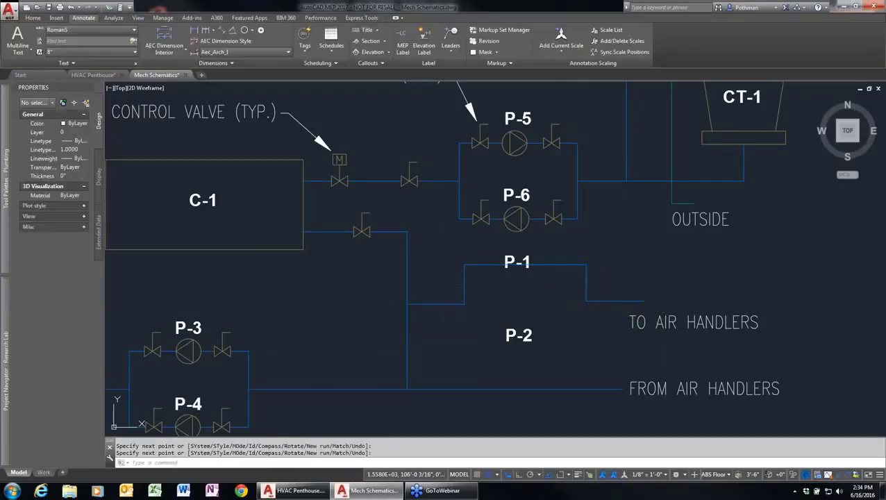
pyautogui.click(463, 304)
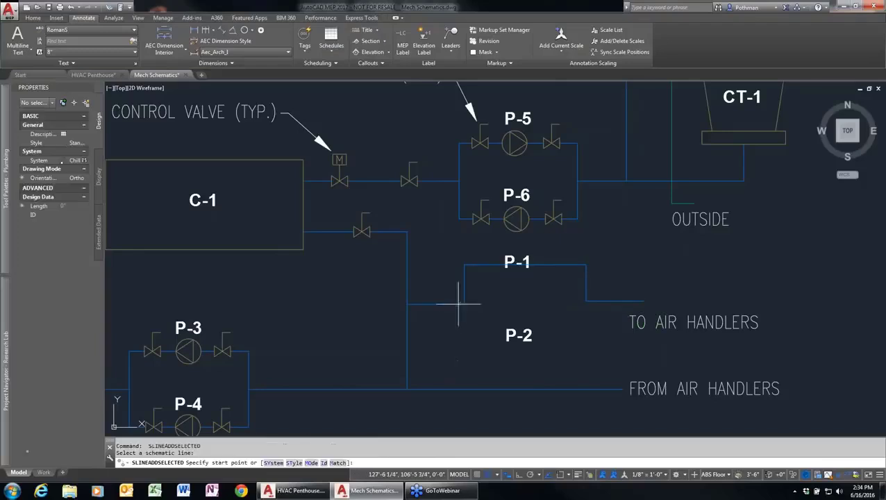
pyautogui.click(464, 343)
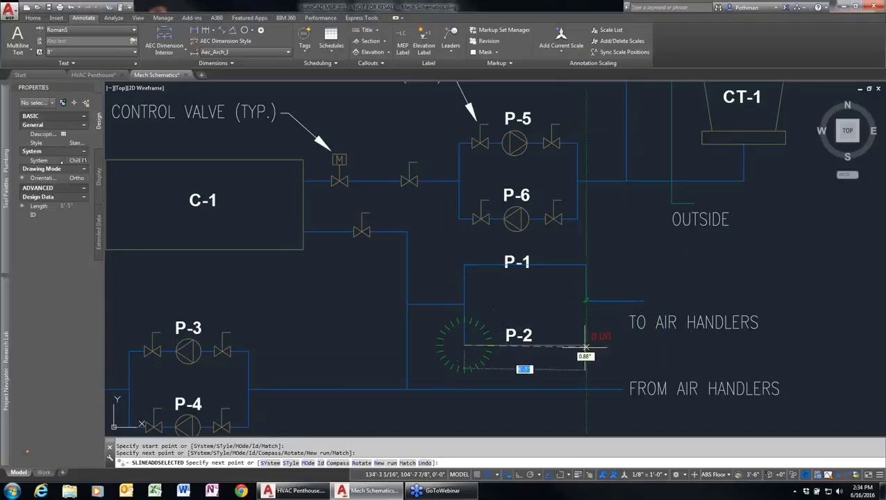
pyautogui.click(585, 343)
pyautogui.click(585, 299)
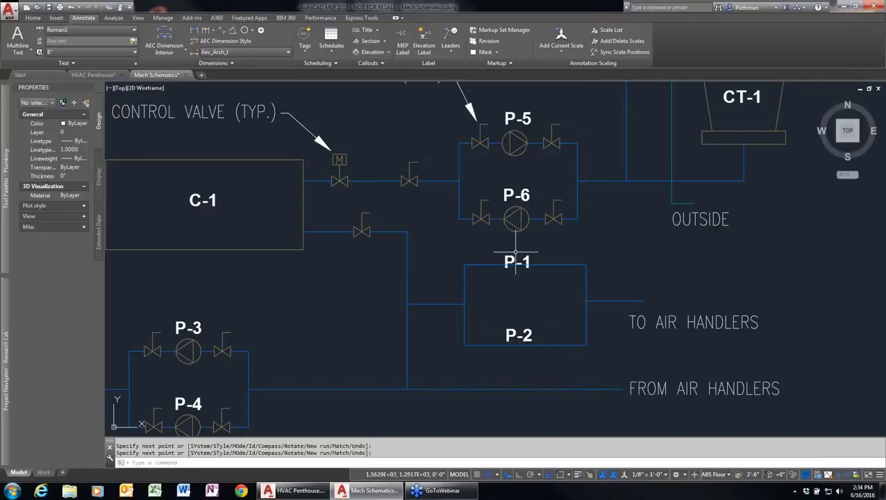
# Add pump symbols matching the one at P-5 to the P-1 and P-2 lines, with the P-2 pump facing the opposite way
pyautogui.click(524, 142)
pyautogui.rightClick(510, 143)
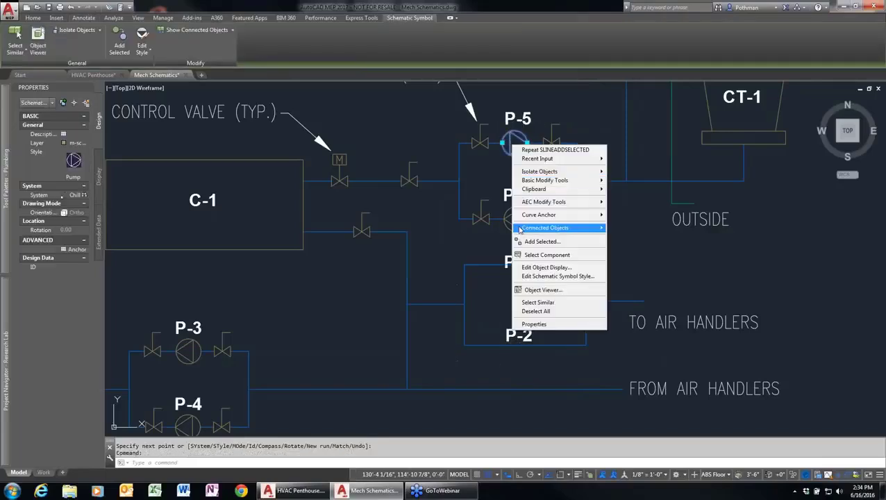
pyautogui.click(540, 242)
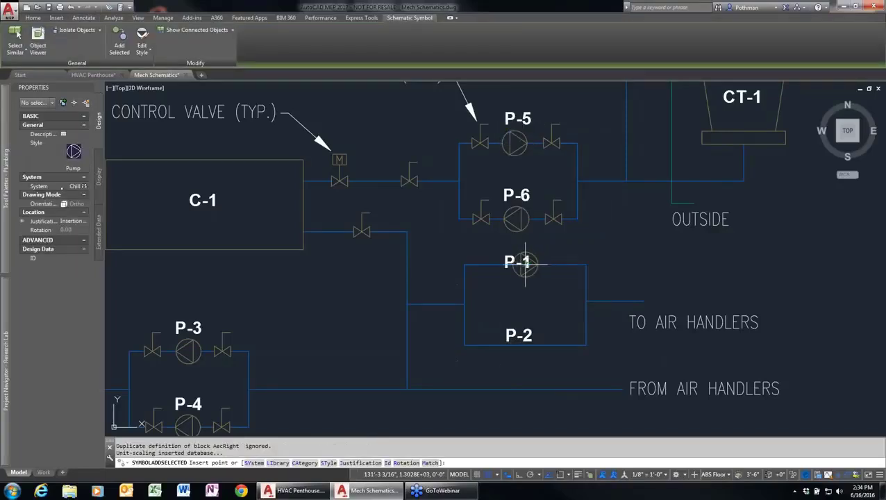
pyautogui.click(522, 264)
pyautogui.press('Return')
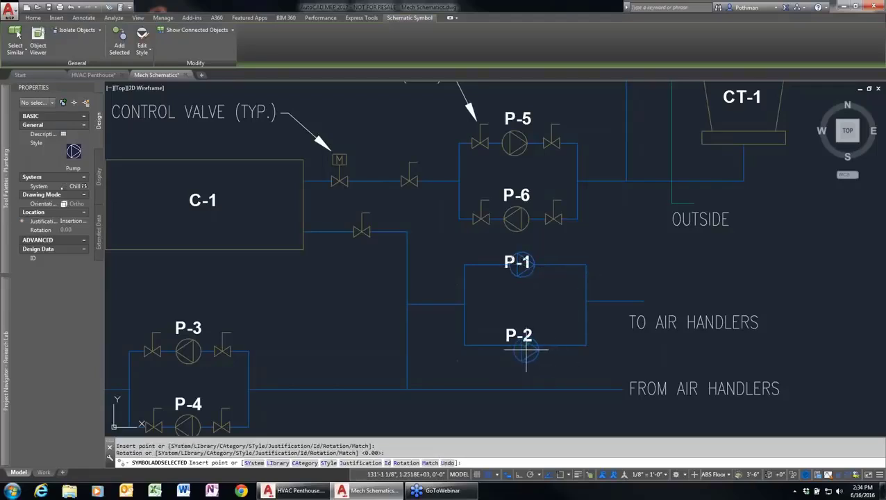
pyautogui.click(526, 347)
pyautogui.click(457, 351)
pyautogui.press('Escape')
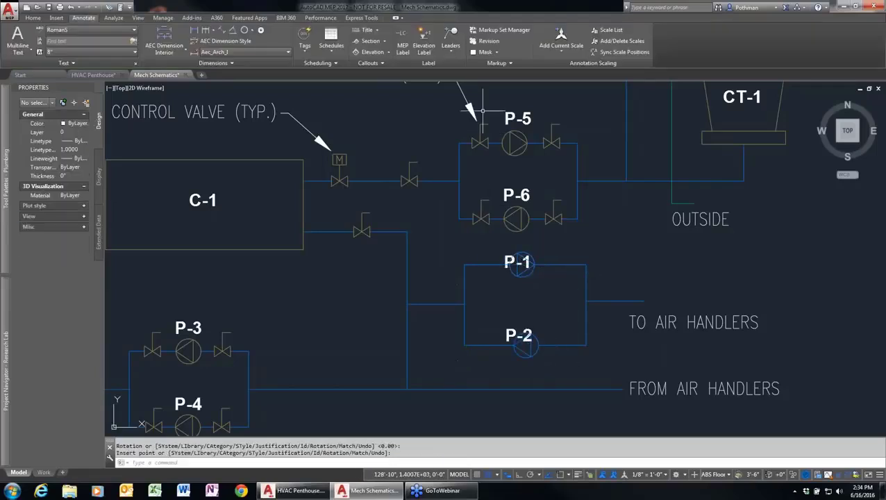
# Add gate valve symbols matching the one beside P-5 on both sides of the P-1 and P-2 pumps, at rotation 0
pyautogui.click(479, 144)
pyautogui.rightClick(479, 144)
pyautogui.click(511, 243)
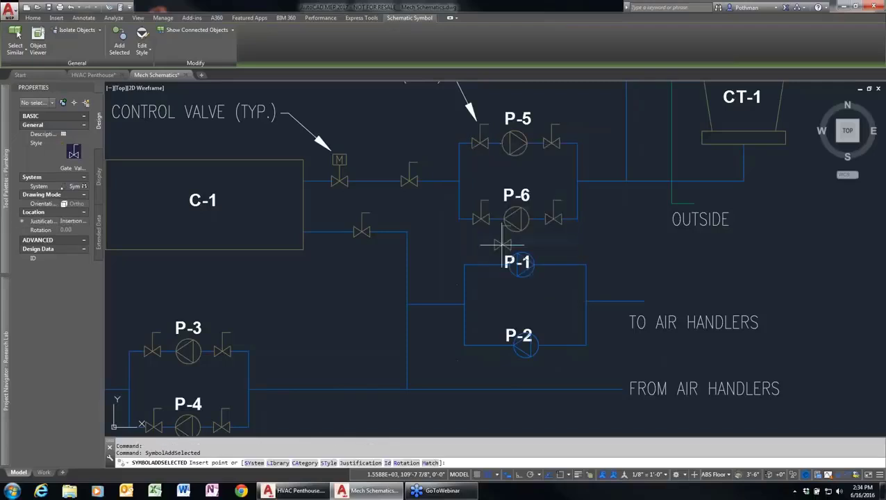
pyautogui.click(485, 266)
pyautogui.press('Return')
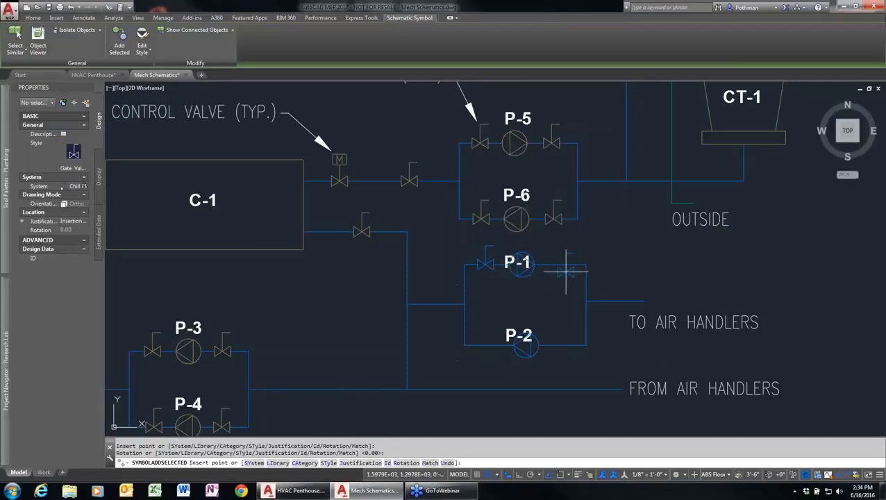
pyautogui.click(560, 264)
pyautogui.press('Return')
pyautogui.click(484, 343)
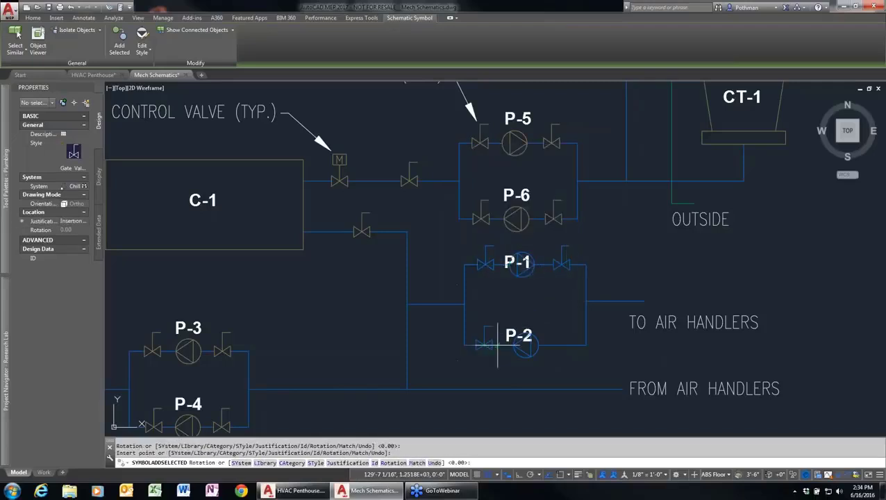
pyautogui.press('Return')
pyautogui.click(561, 345)
pyautogui.press('Return')
pyautogui.press('Return')
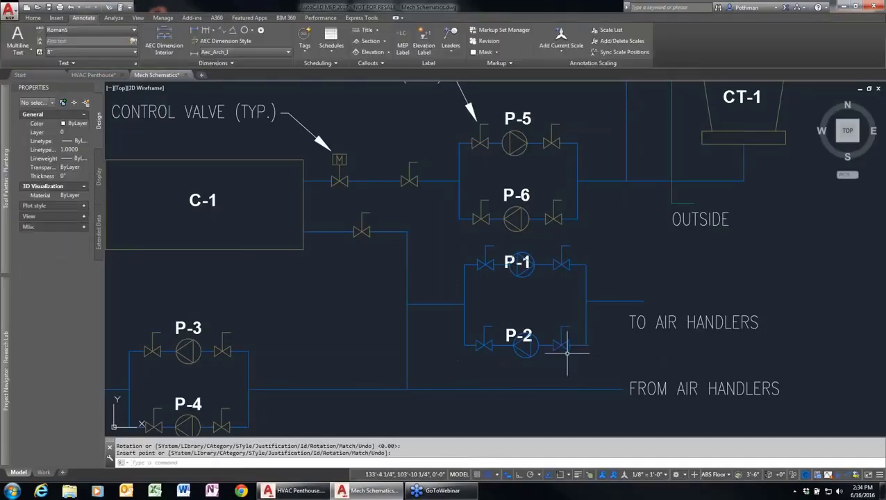
# Move the P-2 branch line down with its symbols attached, and return it to the P-2 label
pyautogui.click(543, 344)
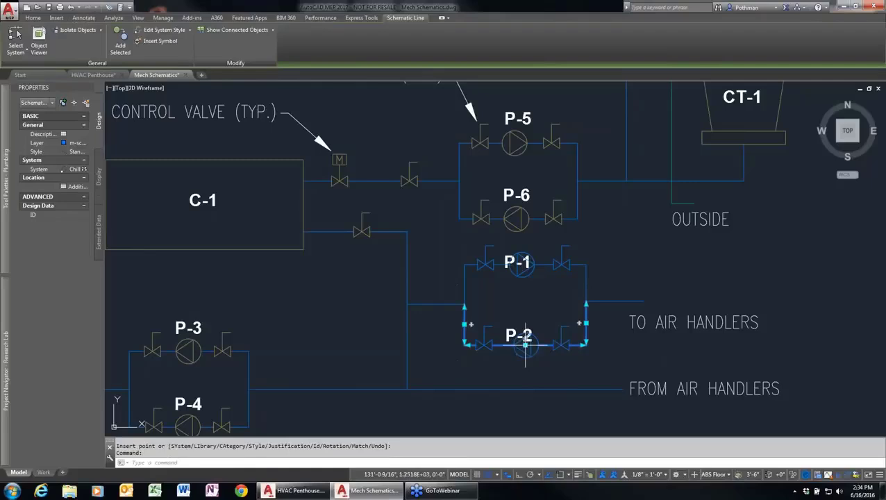
pyautogui.click(526, 345)
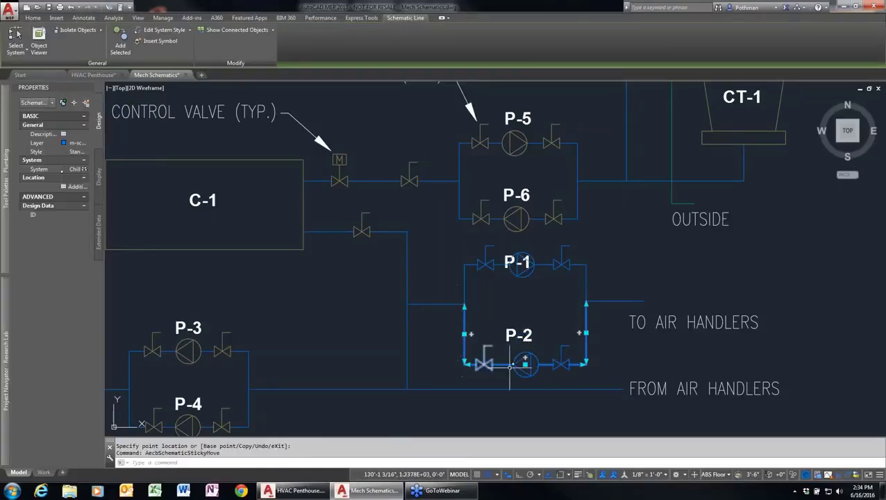
pyautogui.click(526, 365)
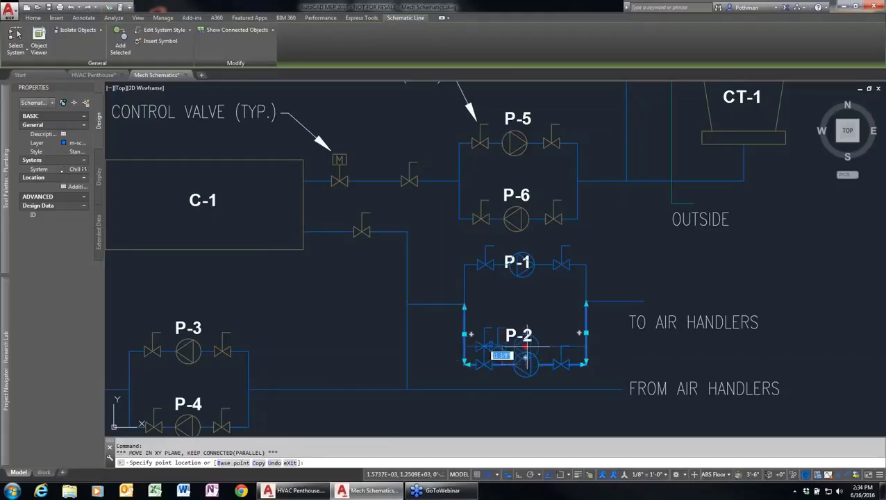
pyautogui.press('Escape')
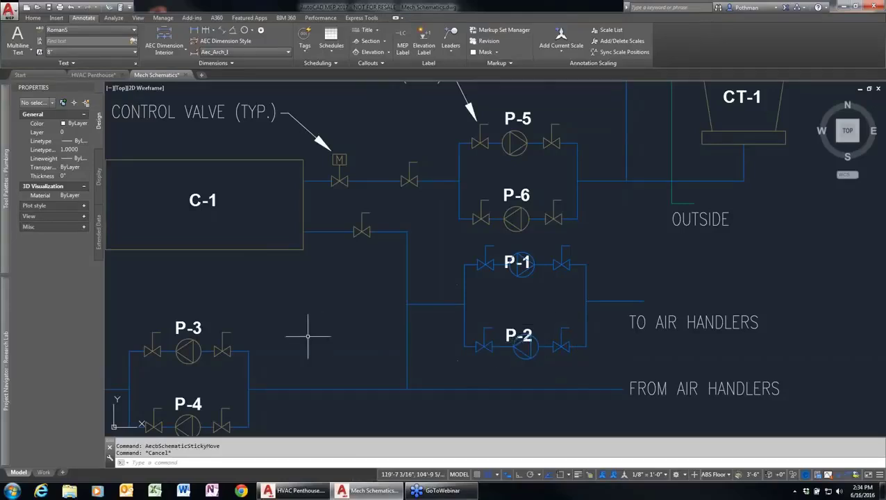
# Close the Mech Schematics drawing without saving its changes and open the Plbg Schematic construct
pyautogui.scroll(-1, 352, 341)
pyautogui.scroll(-1, 320, 331)
pyautogui.moveTo(320, 332); pyautogui.dragTo(371, 338, button='middle')
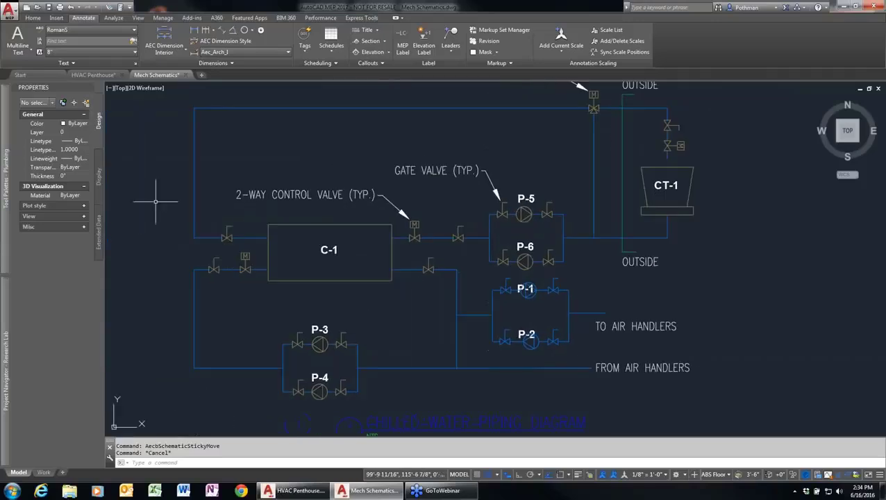
pyautogui.click(184, 75)
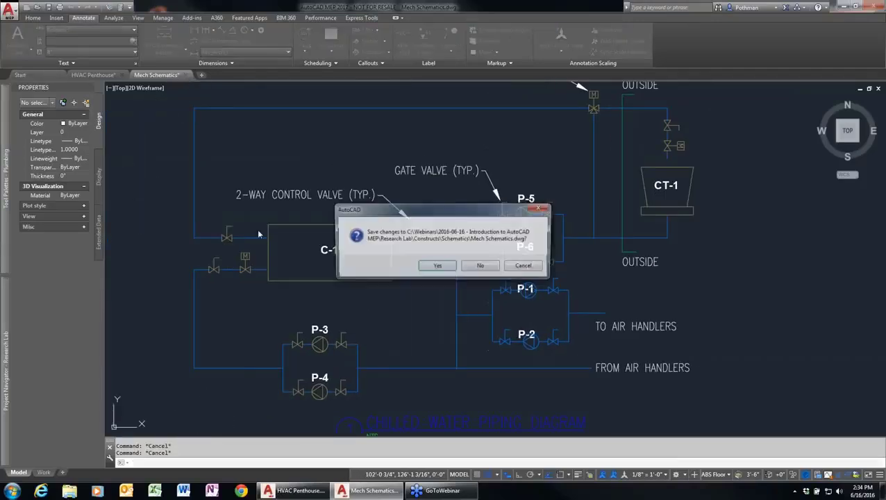
pyautogui.click(482, 269)
pyautogui.moveTo(8, 278)
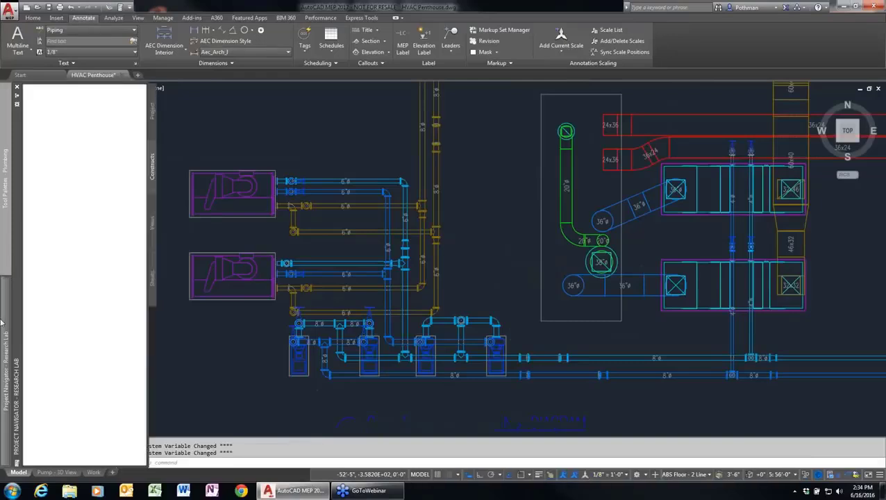
pyautogui.doubleClick(81, 227)
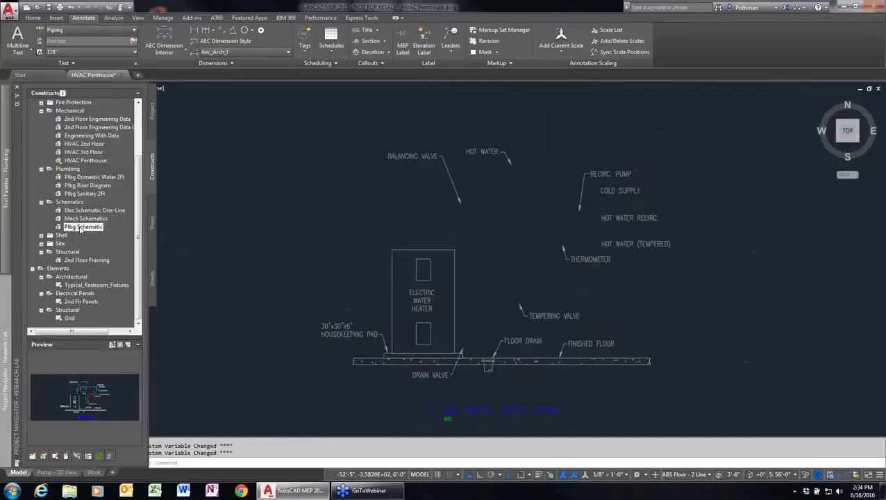
# Examine the crossing, connection and start/end settings in the cold supply line's schematic line style, and close it without changes
pyautogui.scroll(3, 473, 207)
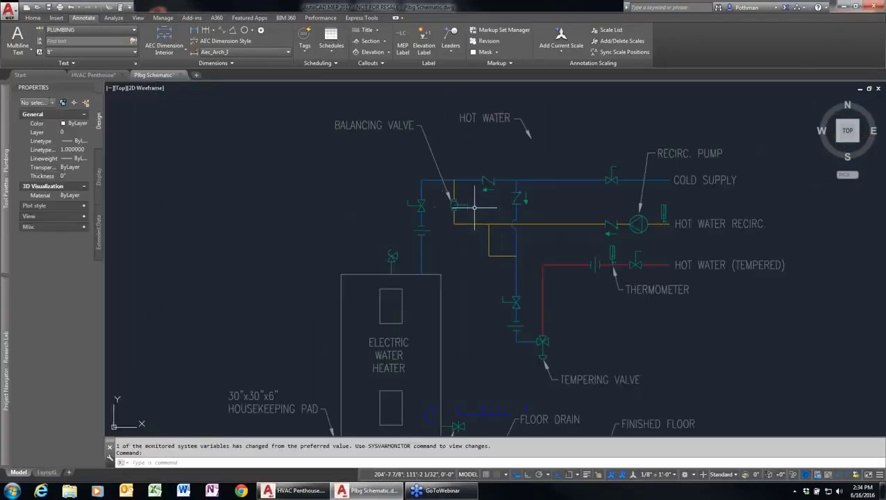
pyautogui.click(620, 133)
pyautogui.click(612, 141)
pyautogui.rightClick(612, 141)
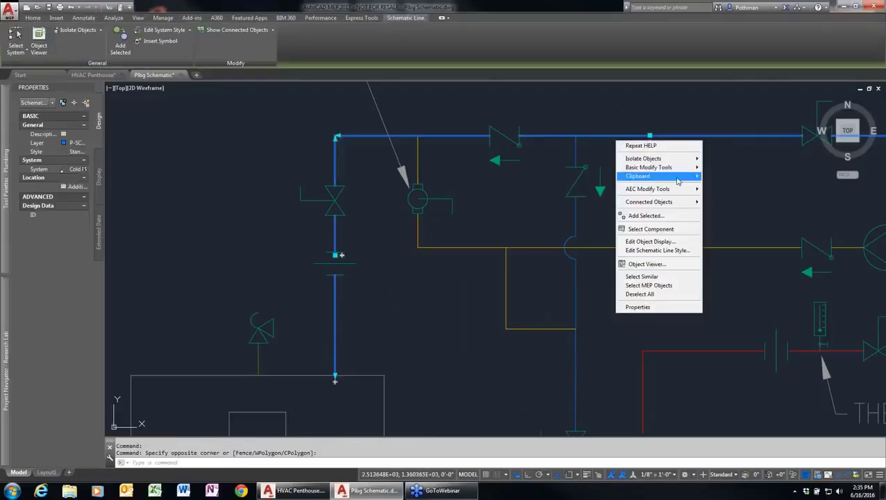
pyautogui.click(662, 251)
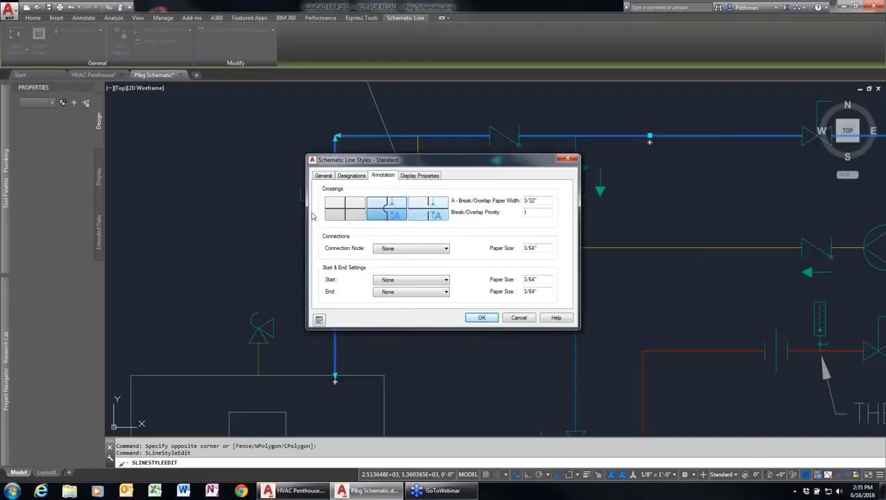
pyautogui.click(518, 318)
# Begin a schematic line from the pressure relief valve, based on the relief line above the water heater, running horizontally past the heater's edge
pyautogui.scroll(6, 386, 306)
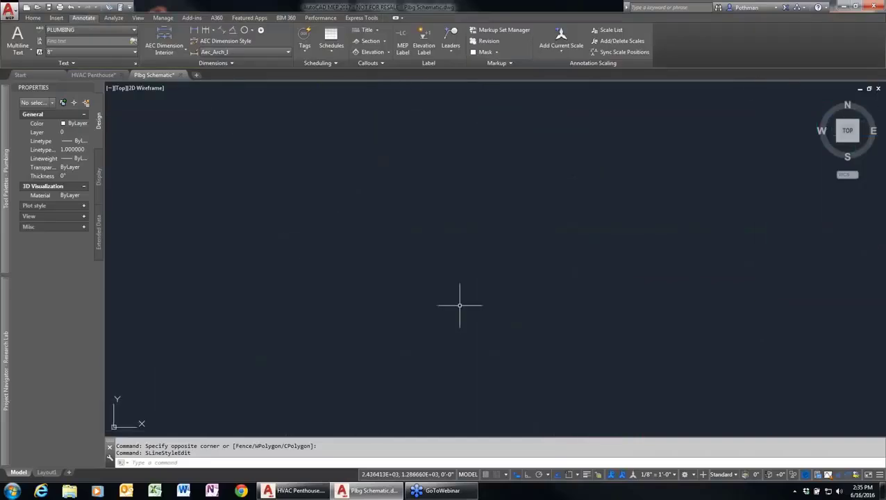
pyautogui.scroll(-6, 459, 305)
pyautogui.moveTo(361, 348); pyautogui.dragTo(320, 206, button='middle')
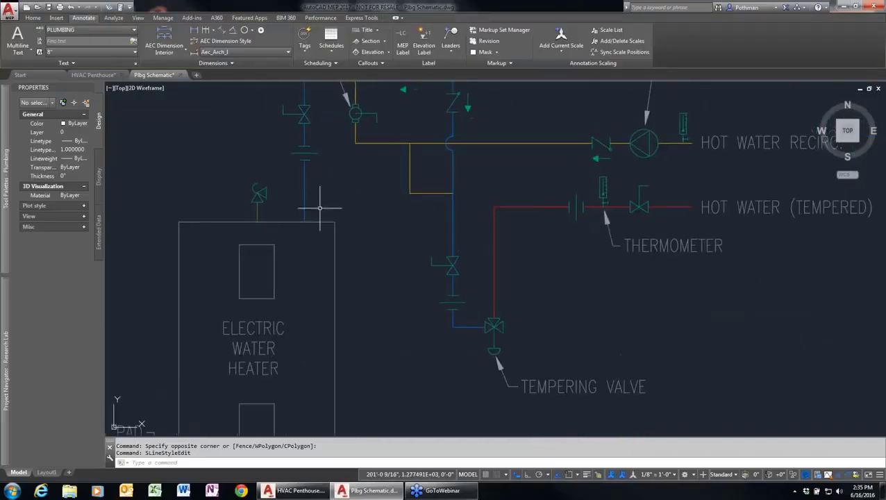
pyautogui.click(259, 208)
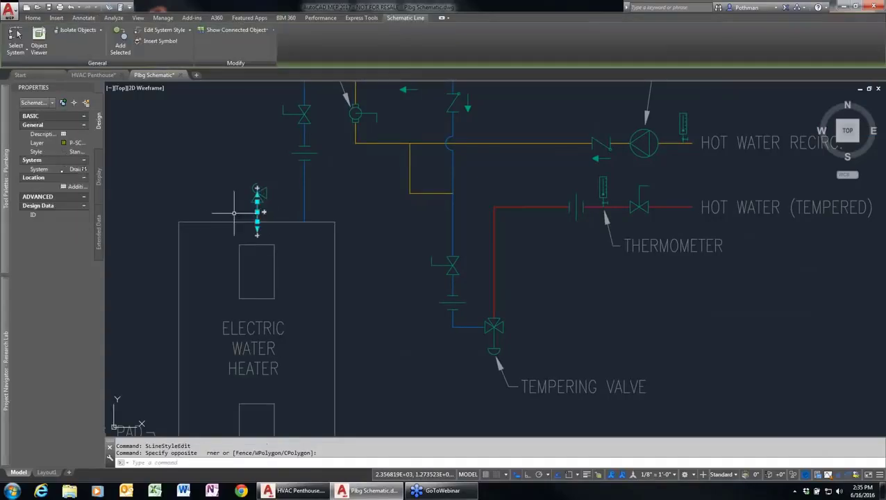
pyautogui.rightClick(218, 205)
pyautogui.click(278, 300)
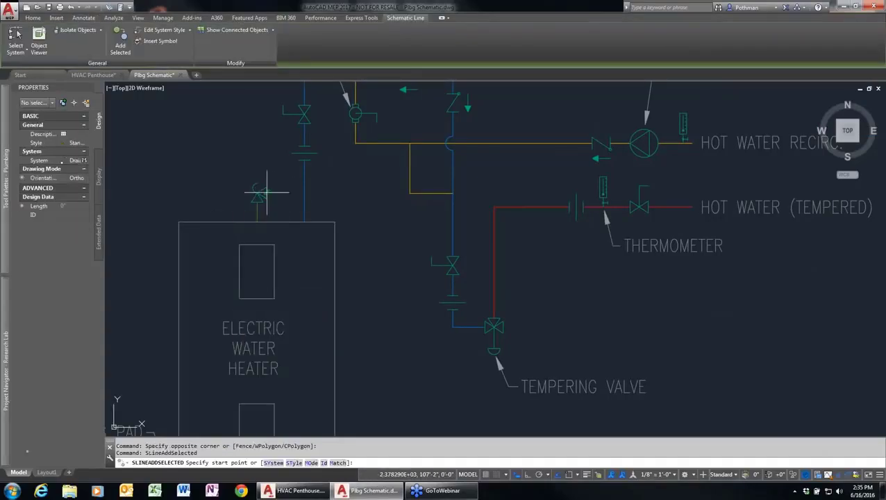
pyautogui.click(260, 193)
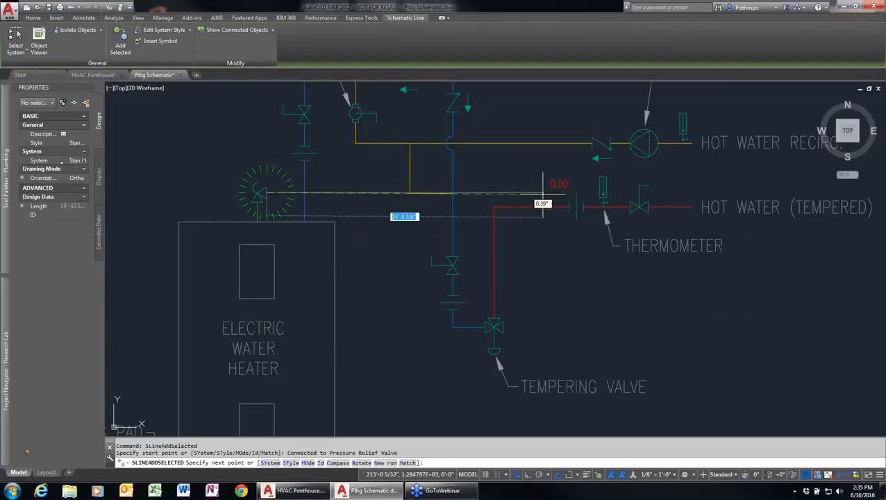
pyautogui.click(374, 193)
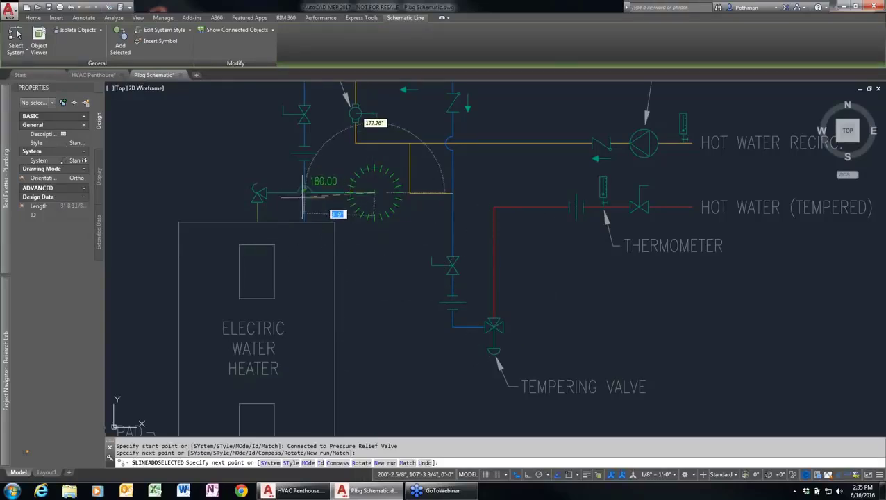
# Continue the relief line down beside the water heater and across to end just above the floor drain, and check the finished run
pyautogui.moveTo(390, 410); pyautogui.dragTo(368, 239, button='middle')
pyautogui.scroll(2, 387, 389)
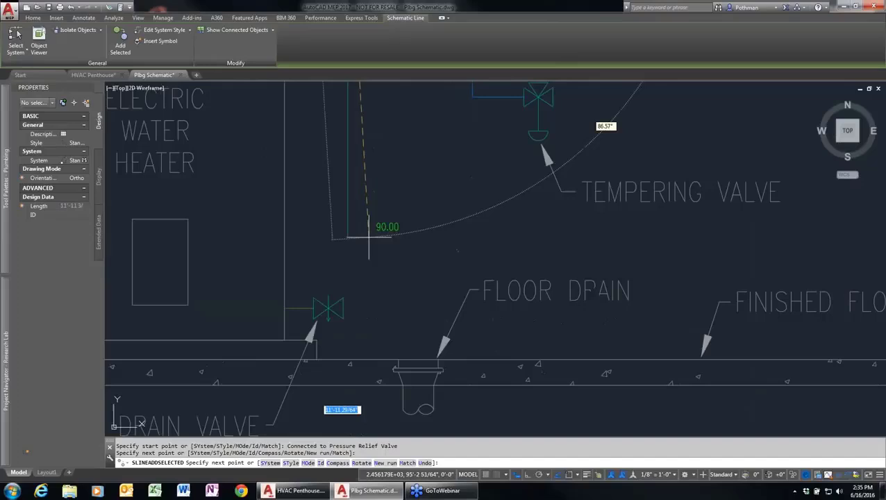
pyautogui.click(417, 244)
pyautogui.click(418, 347)
pyautogui.press('Return')
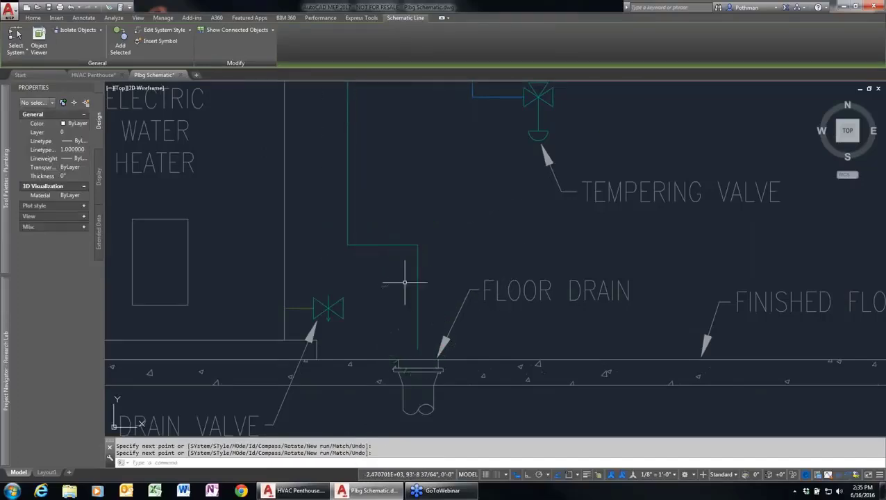
pyautogui.scroll(-4, 444, 209)
pyautogui.moveTo(456, 169)
pyautogui.mouseDown(button='middle')
pyautogui.moveTo(419, 239)
pyautogui.moveTo(405, 295)
pyautogui.mouseUp(button='middle')
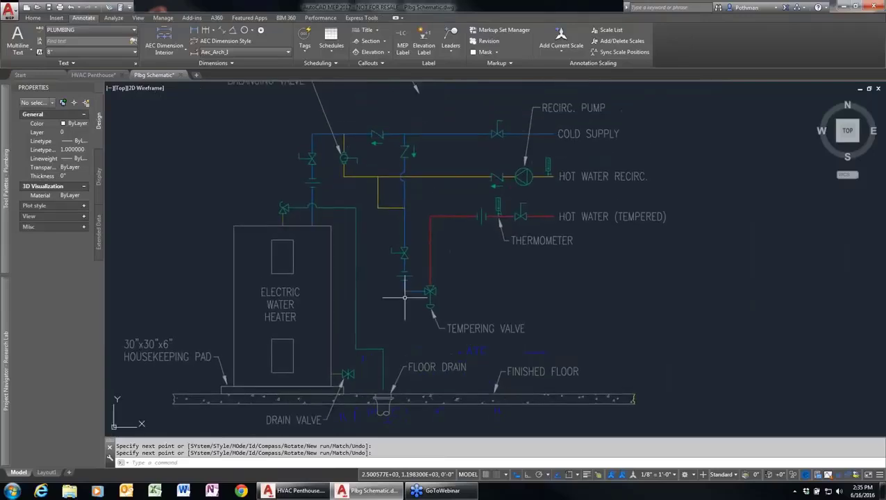
pyautogui.click(331, 207)
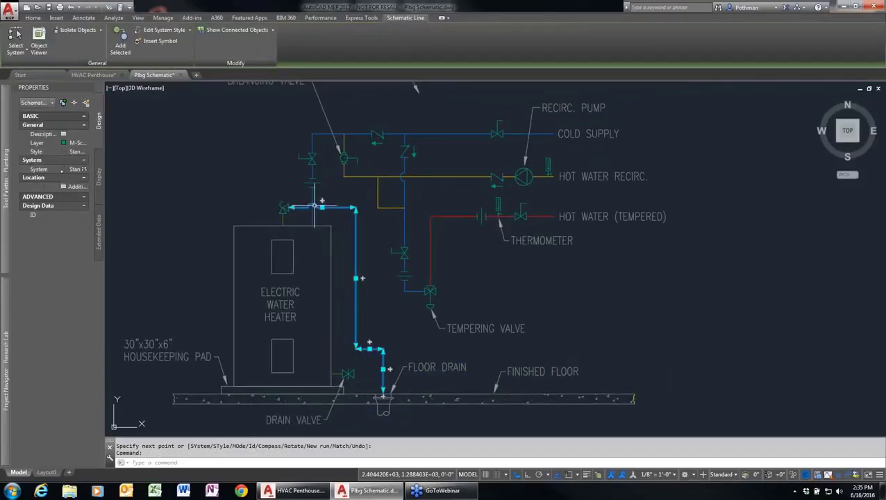
pyautogui.press('Escape')
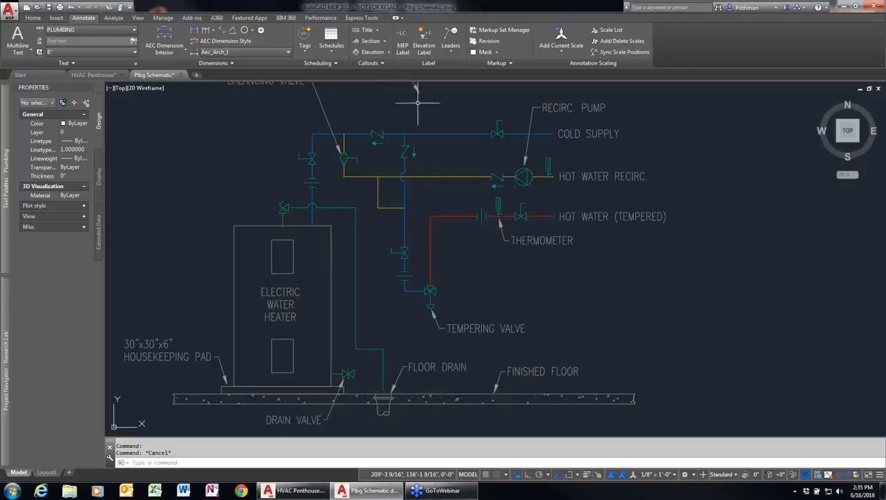
# Close the Plbg Schematic drawing without saving its changes and open the Lighting 2nd Floor construct
pyautogui.click(180, 74)
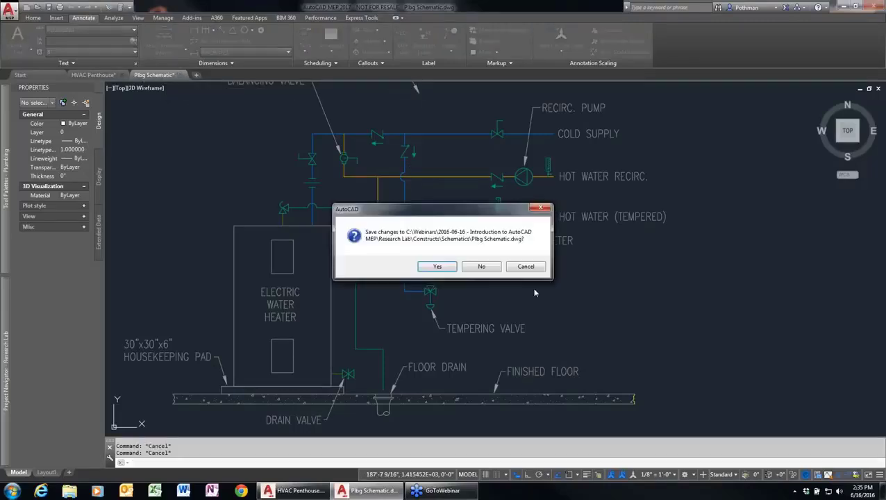
pyautogui.click(479, 265)
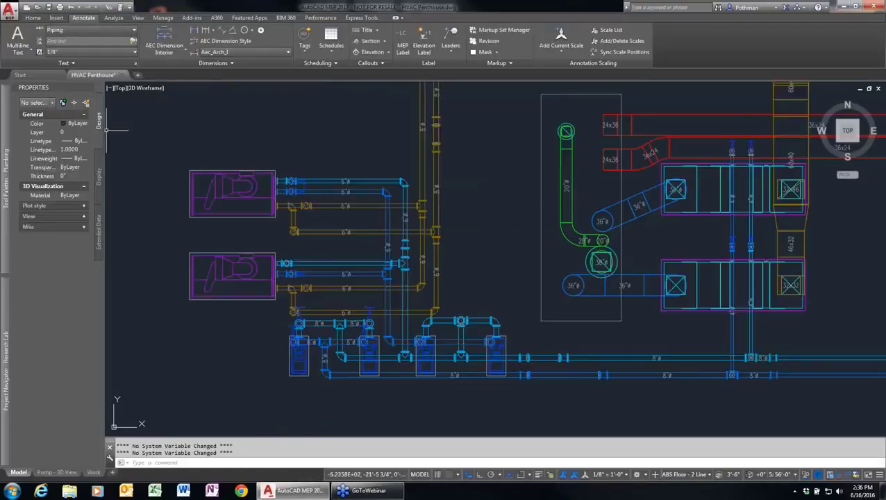
pyautogui.moveTo(10, 336)
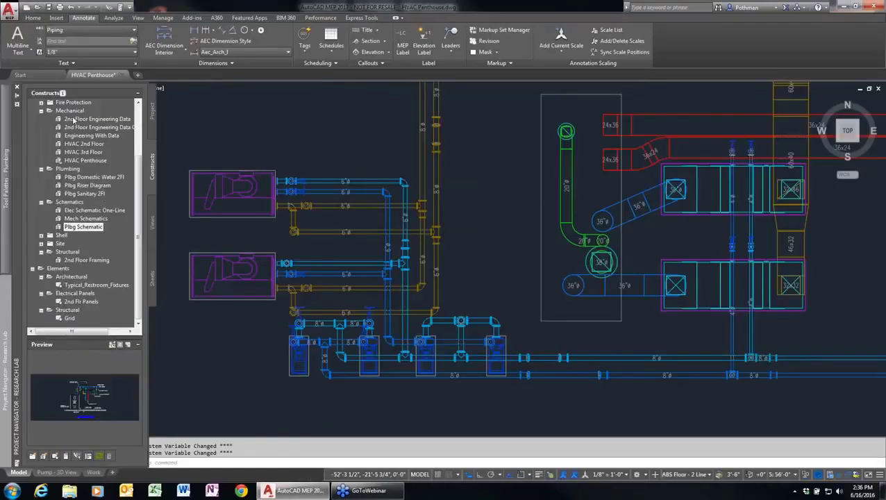
pyautogui.scroll(3, 91, 129)
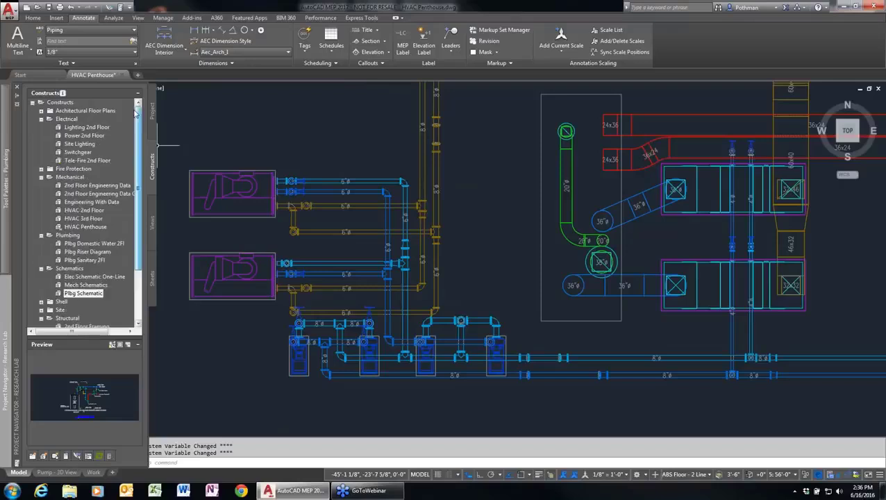
pyautogui.doubleClick(90, 128)
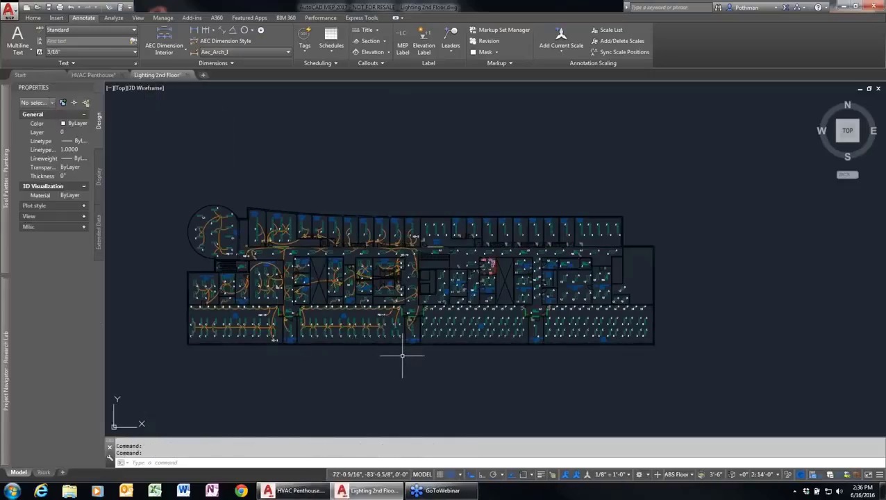
# Examine the electrical properties of the Type C light fixture in the corner of the lab on circuit 7, without changing them
pyautogui.moveTo(403, 356); pyautogui.dragTo(433, 340, button='middle')
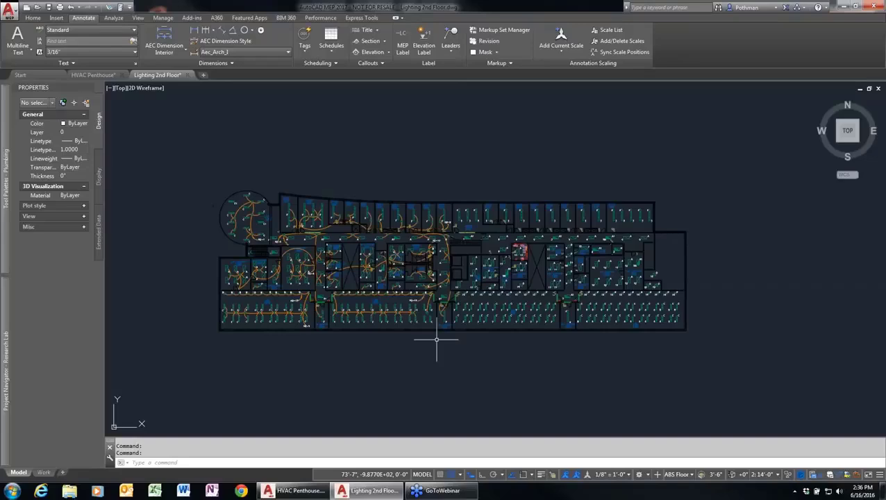
pyautogui.scroll(5, 436, 339)
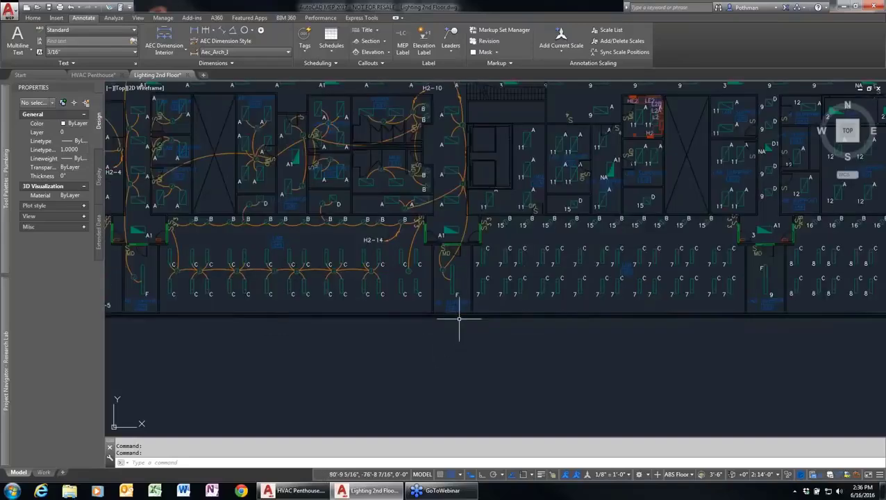
pyautogui.moveTo(461, 316); pyautogui.dragTo(474, 415, button='middle')
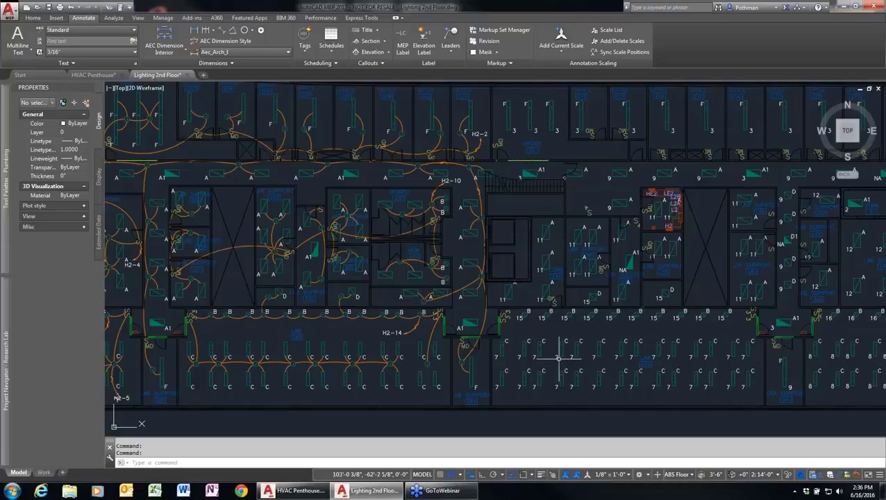
pyautogui.scroll(2, 507, 359)
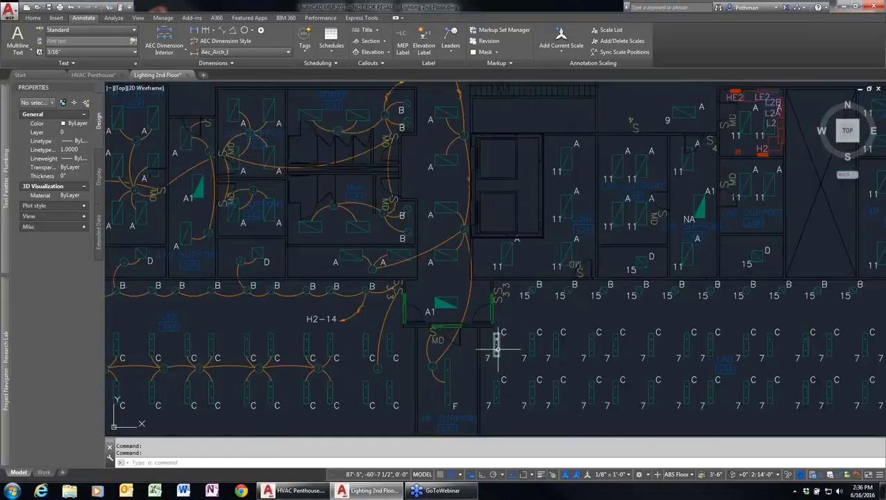
pyautogui.click(497, 351)
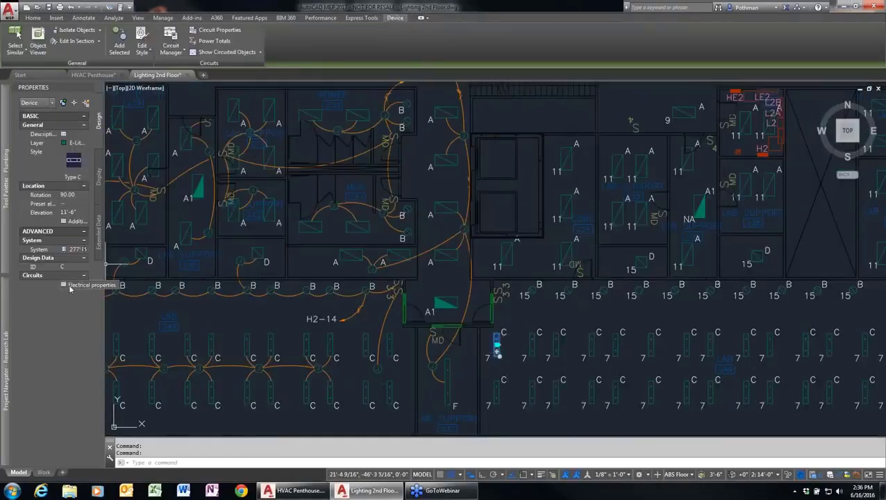
pyautogui.click(69, 289)
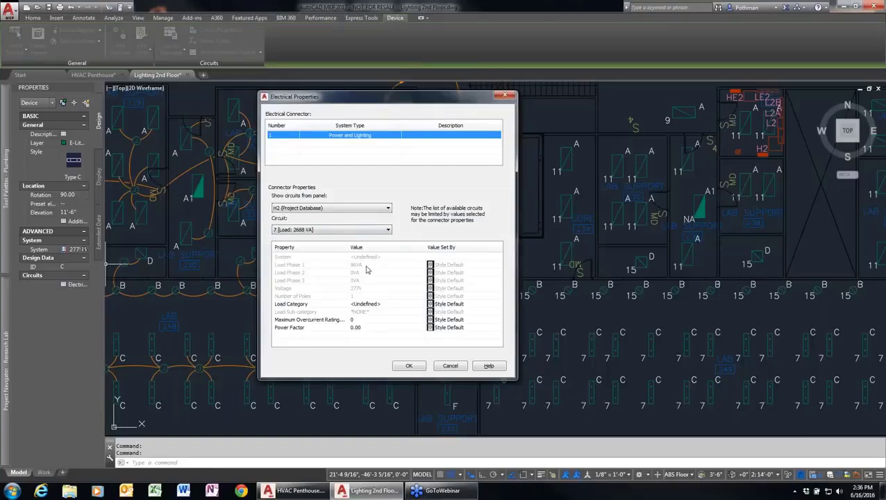
pyautogui.click(366, 266)
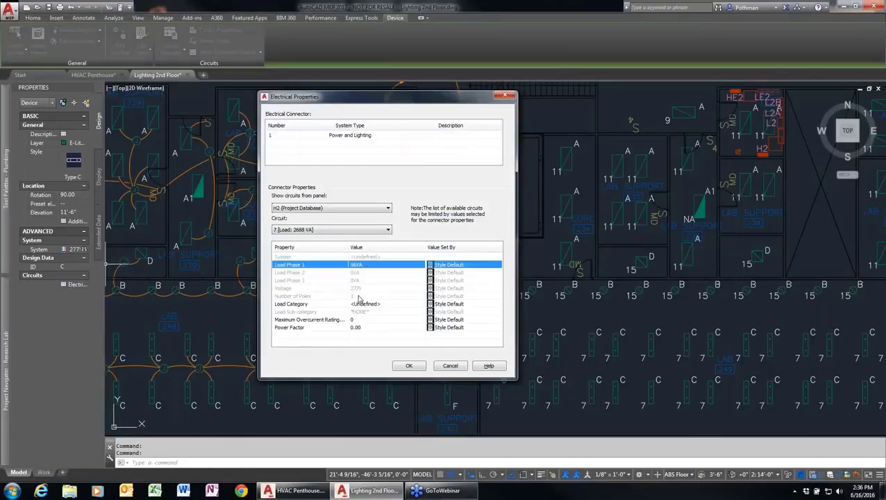
pyautogui.click(359, 297)
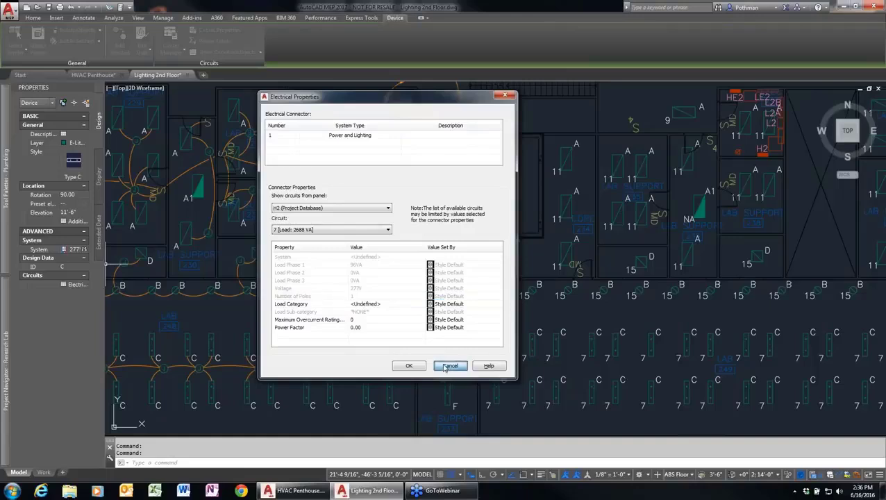
pyautogui.click(448, 365)
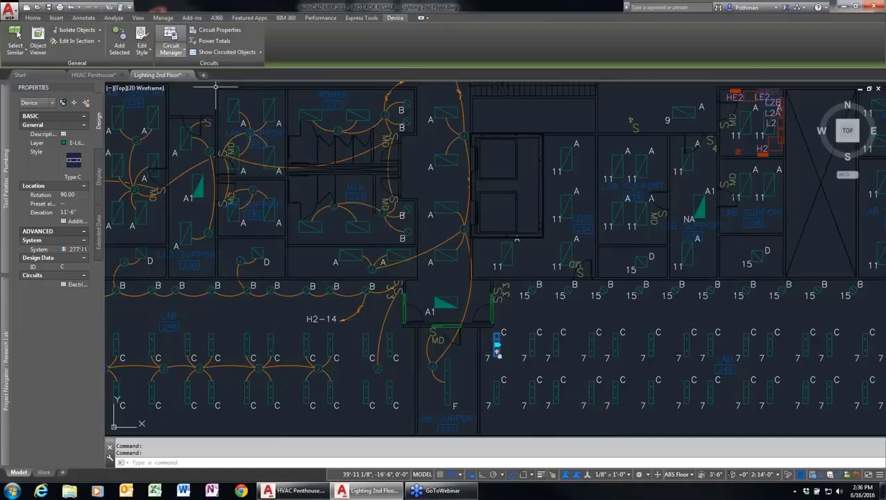
# Review the connector settings in the Type C fixture's device style and close it without changes
pyautogui.click(141, 36)
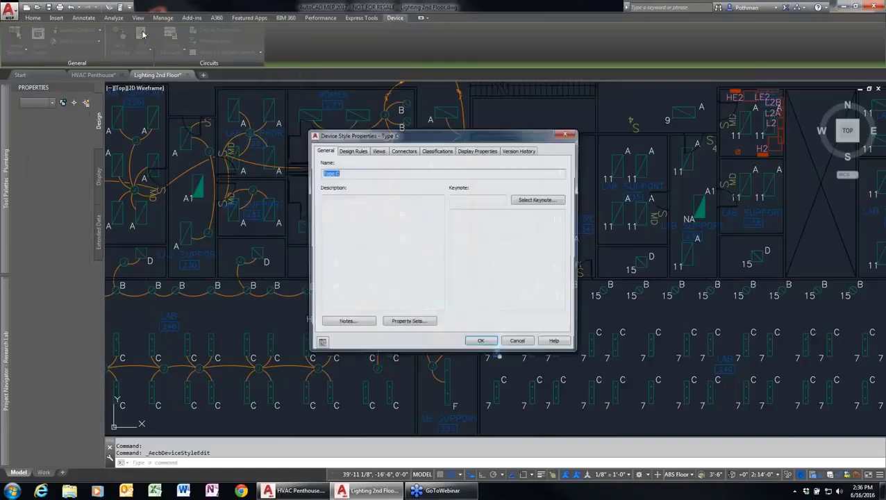
pyautogui.click(403, 151)
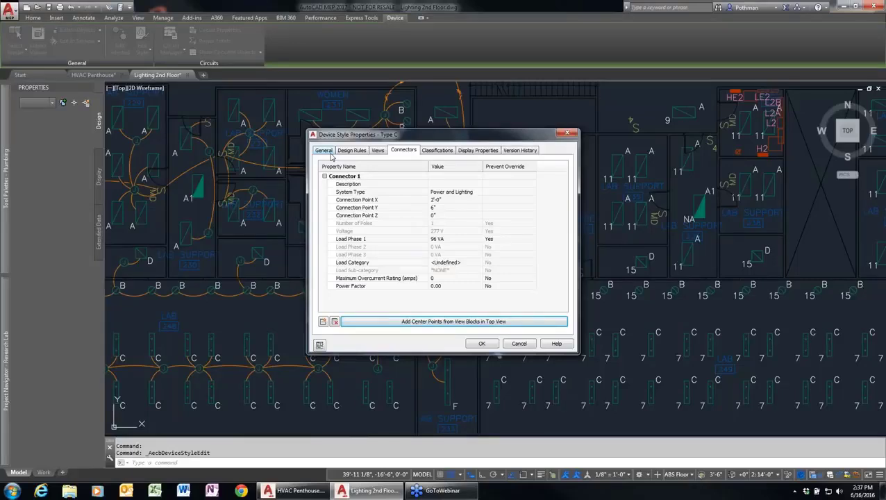
pyautogui.click(519, 345)
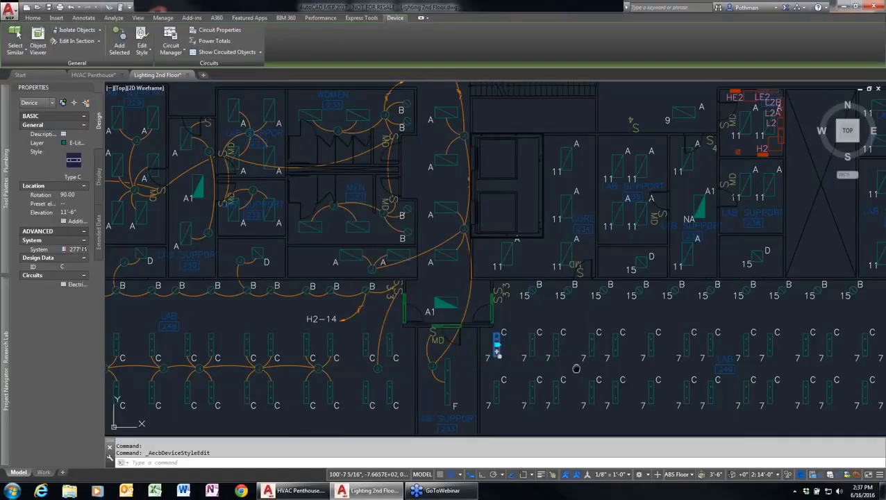
# Deselect the light fixture and switch the workspace to Electrical
pyautogui.moveTo(573, 367)
pyautogui.mouseDown(button='middle')
pyautogui.moveTo(495, 318)
pyautogui.moveTo(480, 319)
pyautogui.mouseUp(button='middle')
pyautogui.click(163, 17)
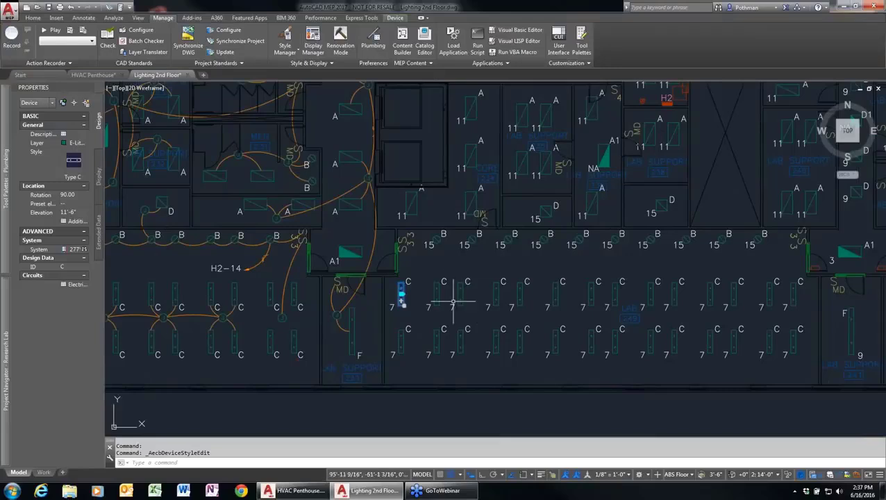
pyautogui.press('Escape')
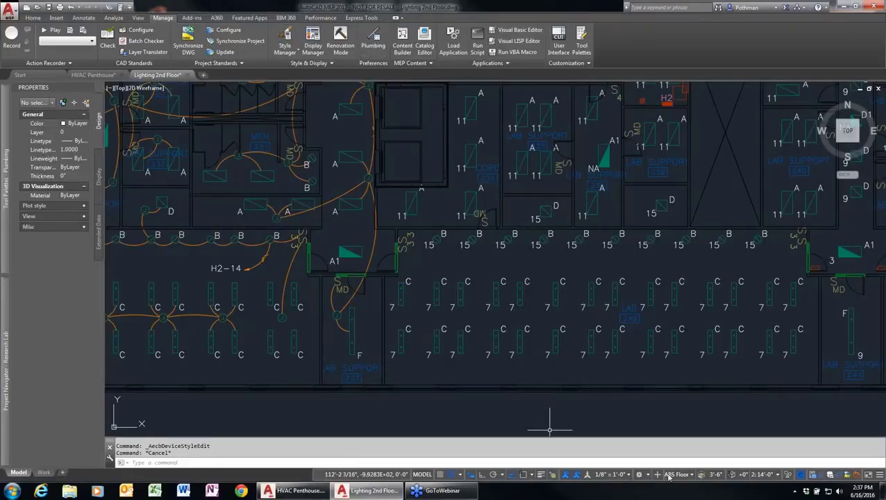
pyautogui.click(645, 476)
pyautogui.click(649, 379)
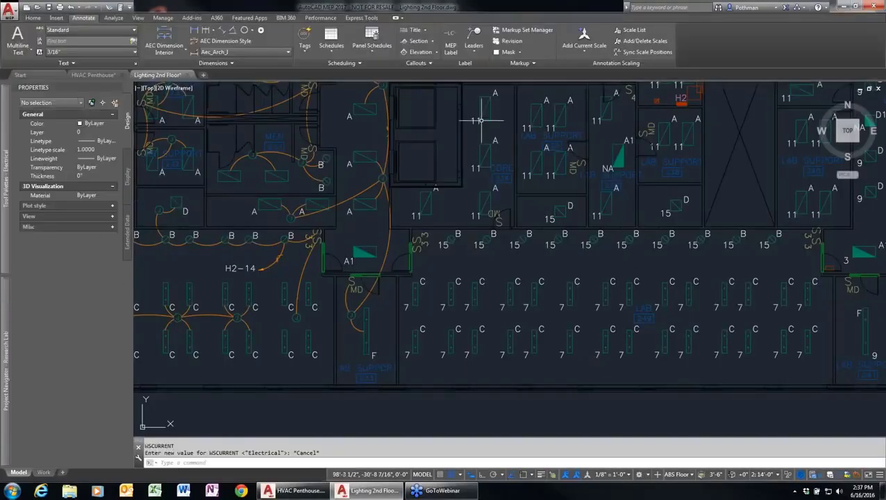
# Review the 1-Pole voltage definitions in the electrical preferences, including the minimum and maximum for 120 volts
pyautogui.click(163, 19)
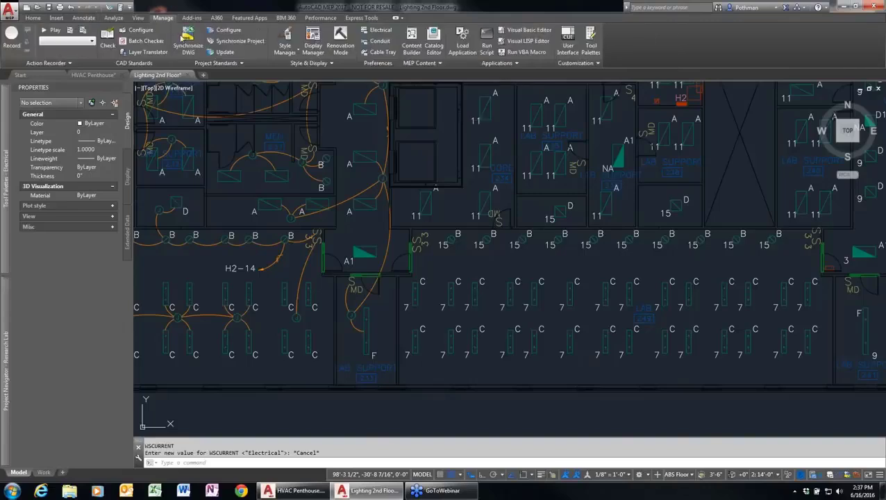
pyautogui.click(379, 32)
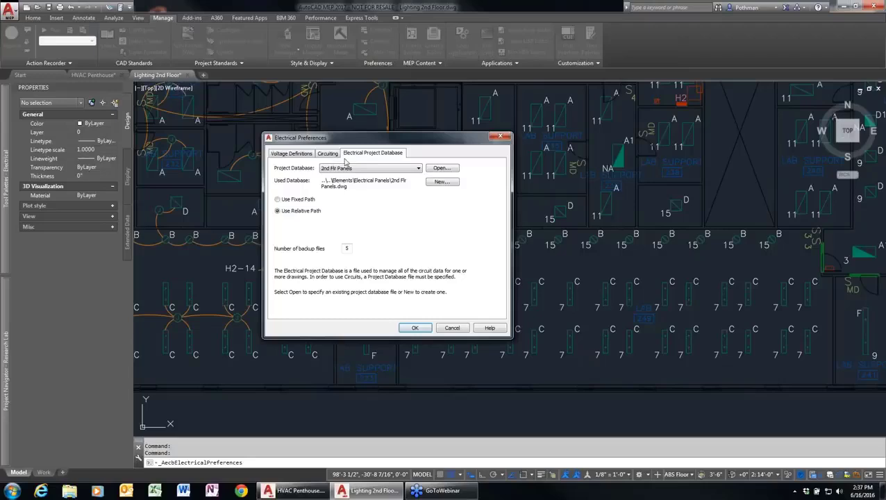
pyautogui.click(308, 157)
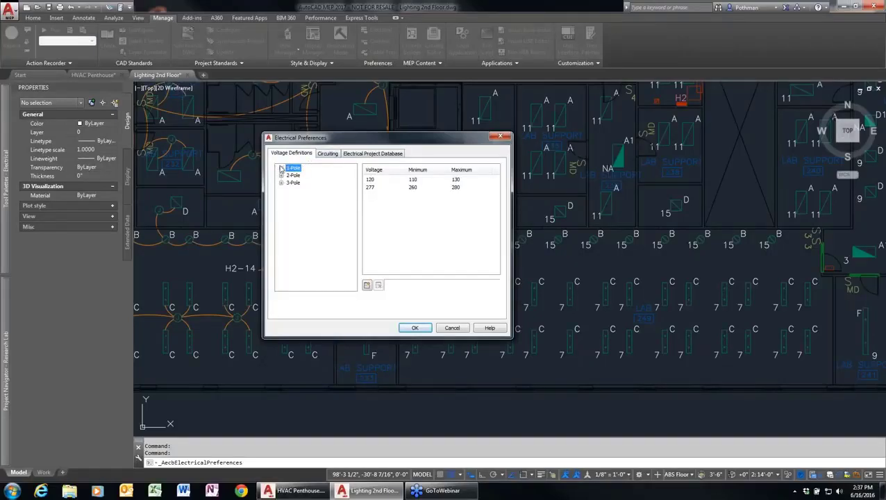
pyautogui.click(281, 168)
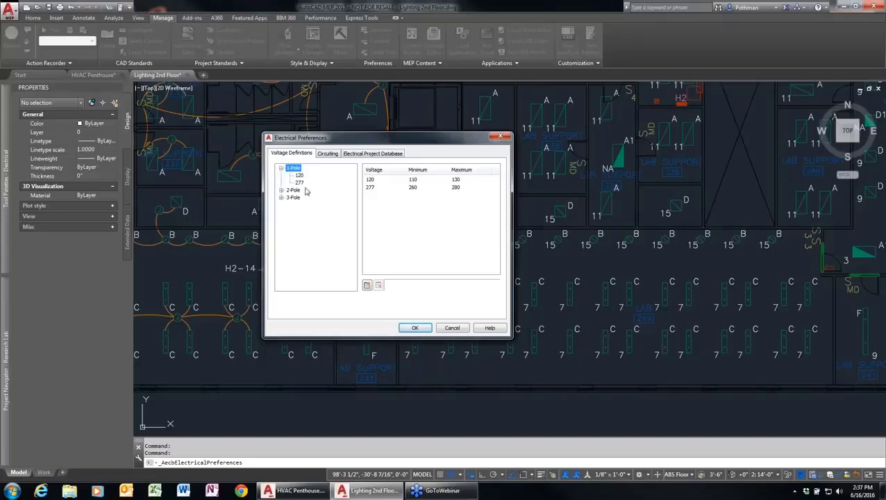
pyautogui.click(299, 176)
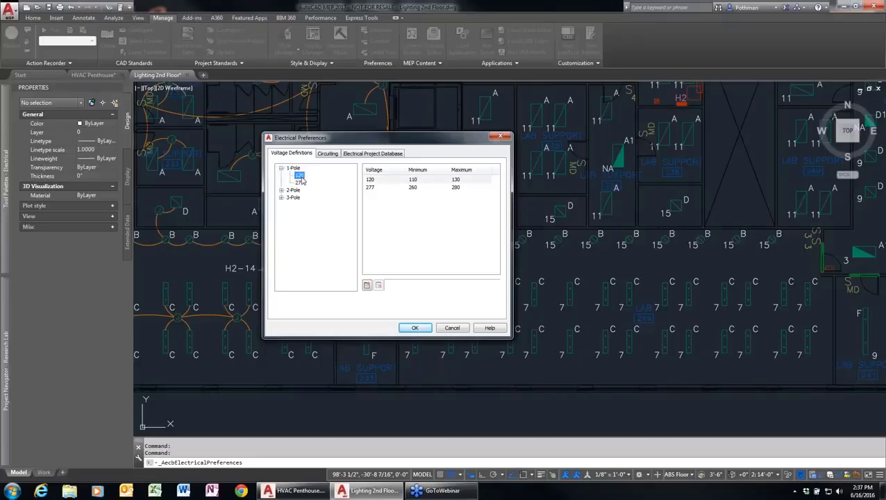
pyautogui.click(418, 180)
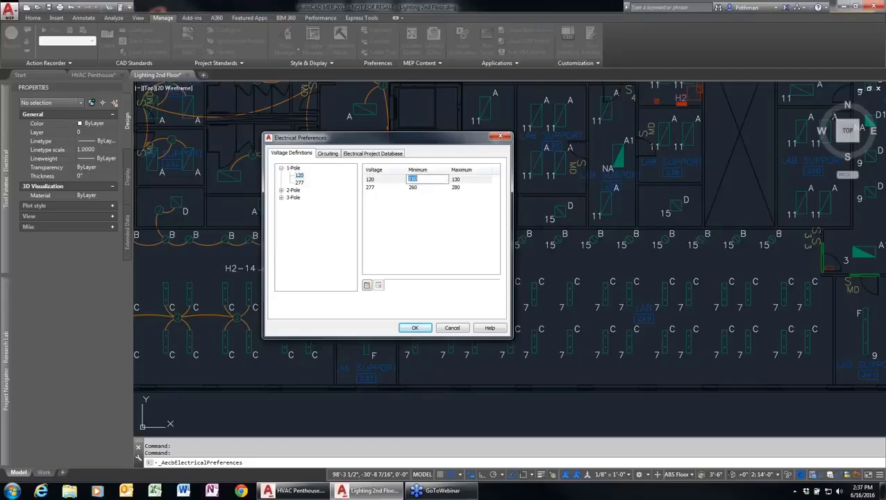
pyautogui.click(464, 179)
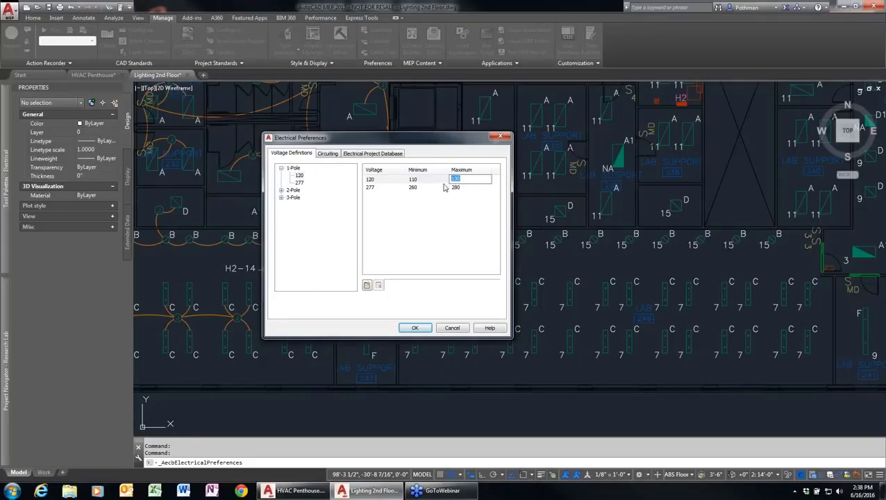
# Review the circuiting and electrical project database preferences and close them without saving changes
pyautogui.click(330, 153)
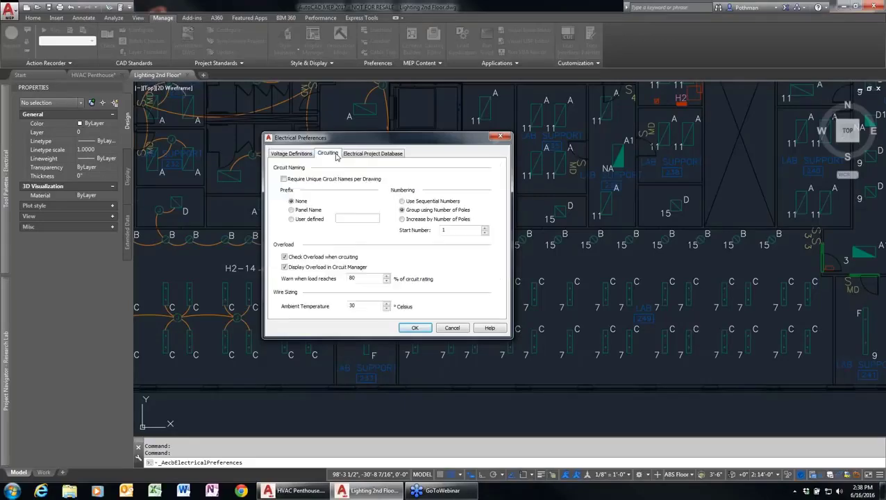
pyautogui.click(402, 202)
pyautogui.moveTo(359, 277); pyautogui.dragTo(338, 277)
pyautogui.click(392, 157)
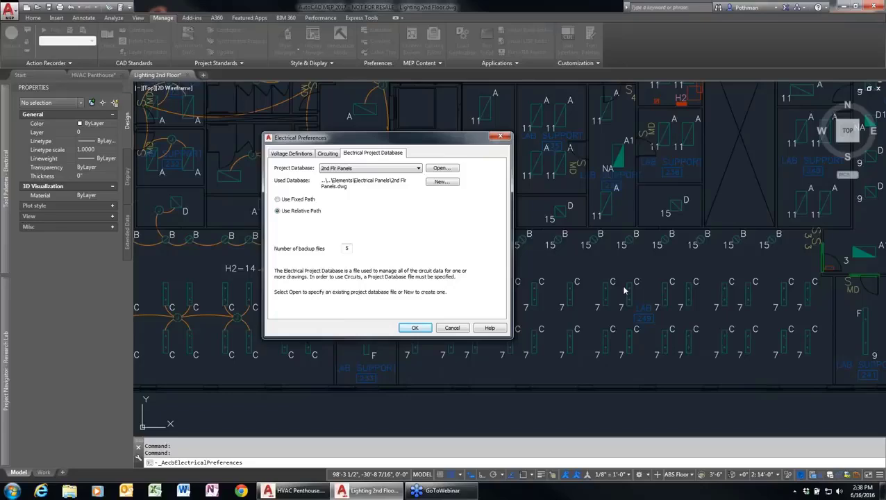
pyautogui.click(451, 327)
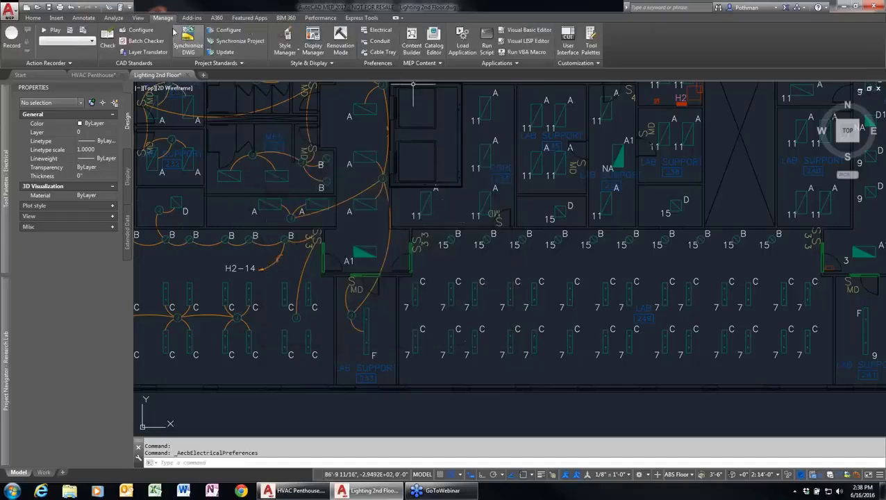
# Bring up the Circuit Manager and check the electrical properties of the lab's corner Type C fixture without changing them
pyautogui.click(106, 19)
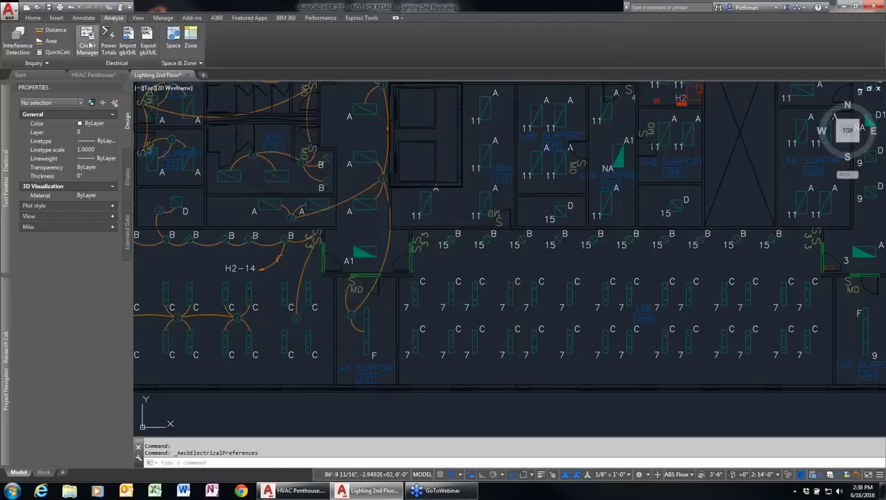
pyautogui.click(88, 39)
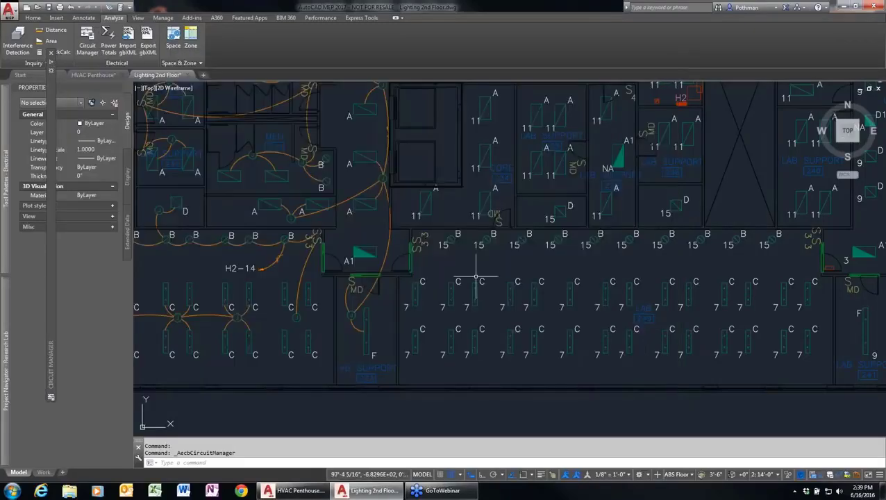
pyautogui.click(414, 292)
pyautogui.click(378, 295)
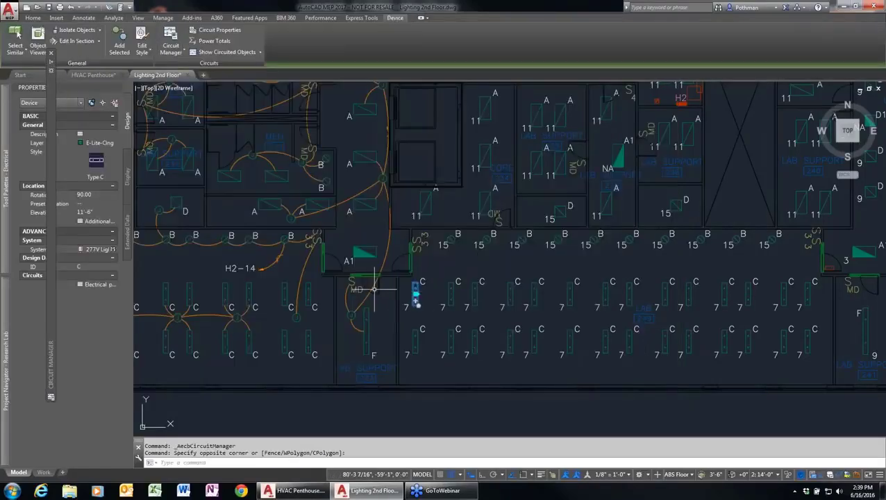
pyautogui.click(111, 286)
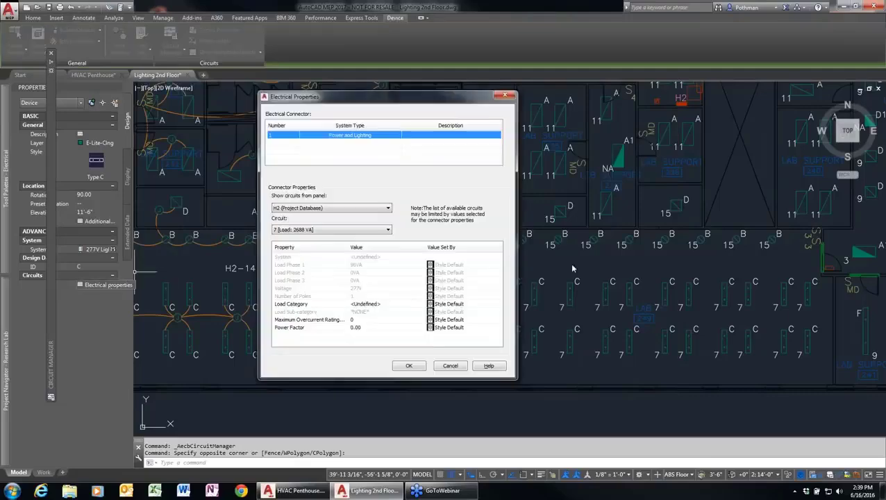
pyautogui.click(447, 368)
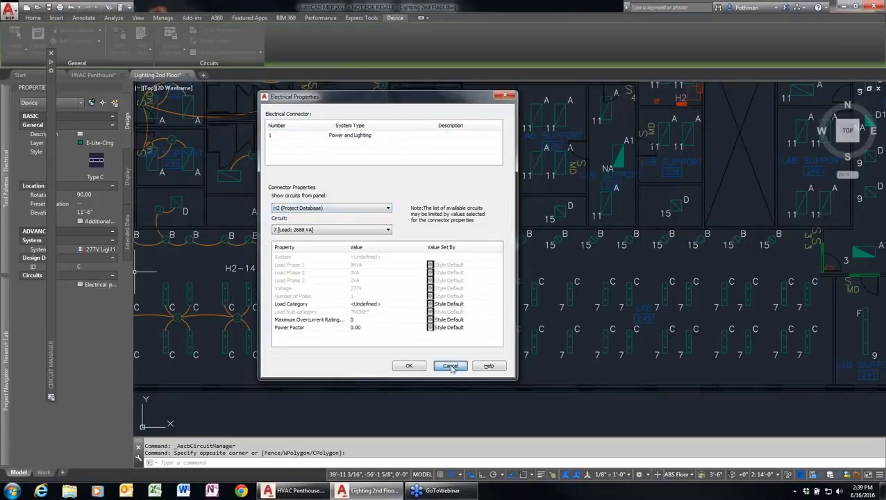
# Review panel H2's power and lighting circuits in the Circuit Manager with the Description column widened, and close the manager
pyautogui.moveTo(51, 117)
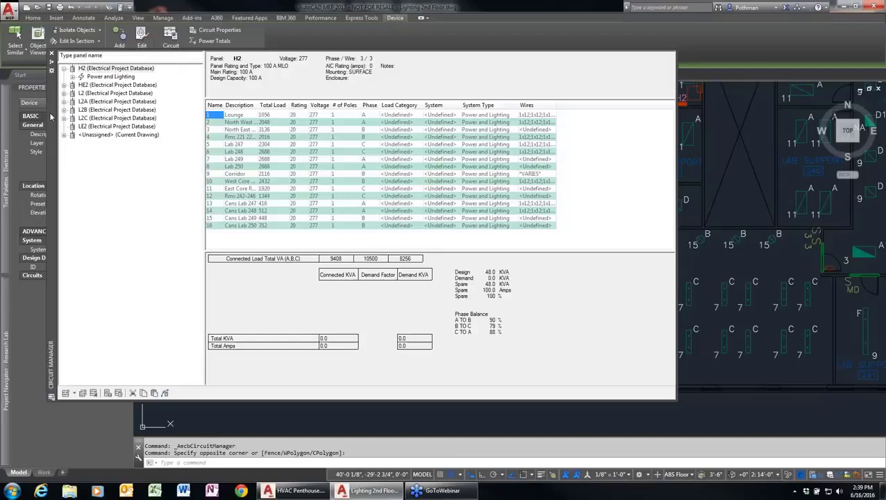
pyautogui.click(99, 79)
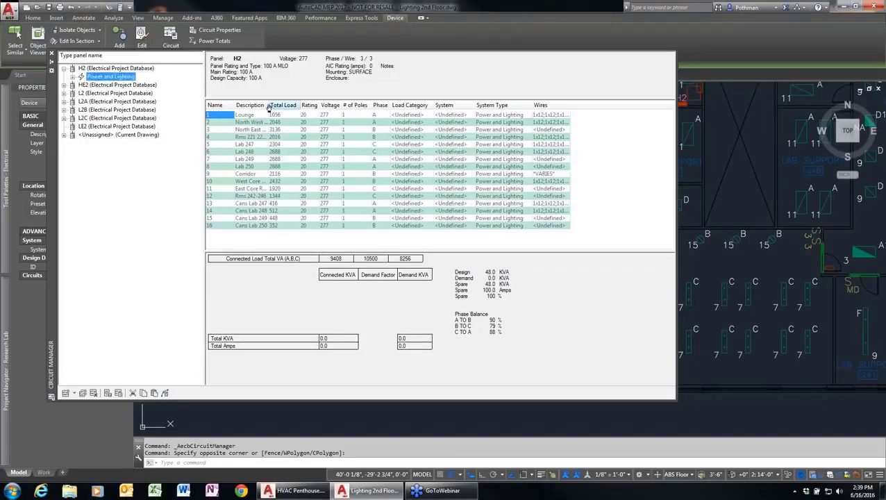
pyautogui.moveTo(268, 105); pyautogui.dragTo(295, 106)
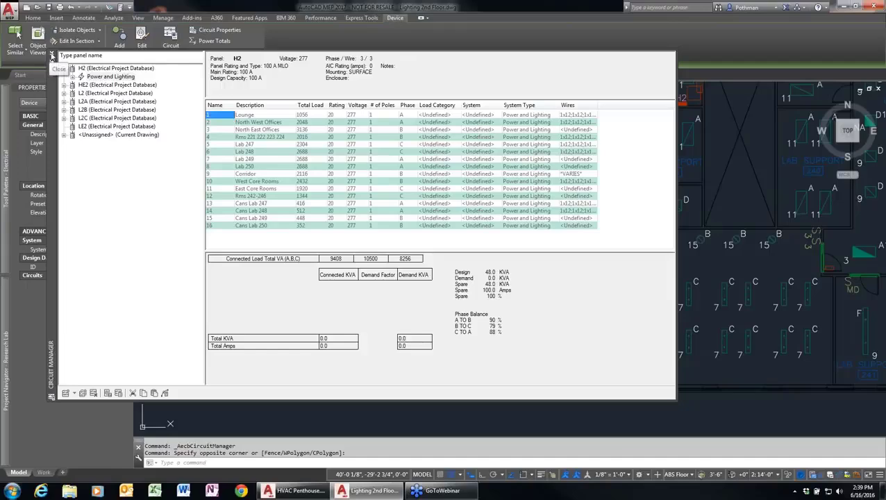
pyautogui.click(51, 55)
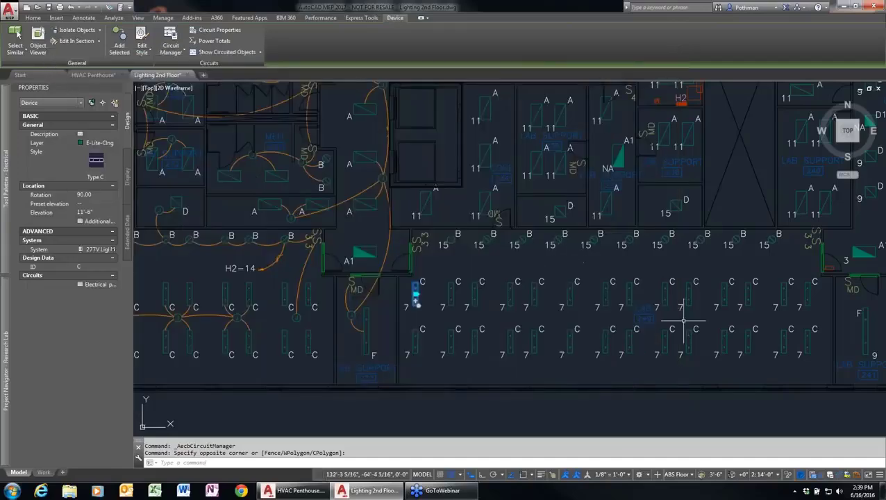
# Start a lighting device schedule and set its style to Lighting Fixture Schedule
pyautogui.scroll(-6, 653, 326)
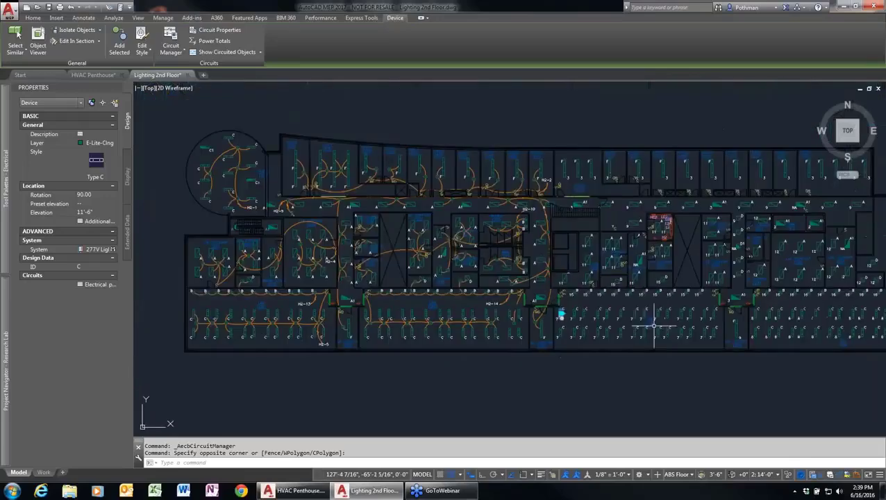
pyautogui.moveTo(653, 327); pyautogui.dragTo(534, 338, button='middle')
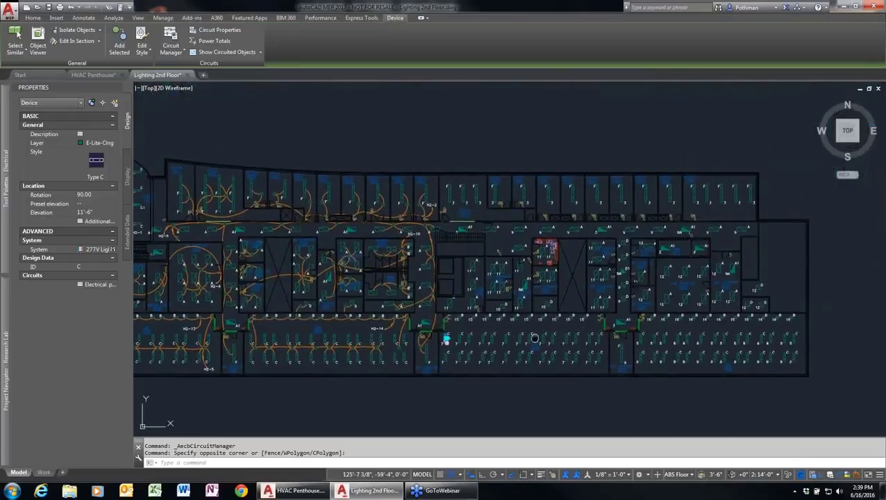
pyautogui.scroll(7, 534, 337)
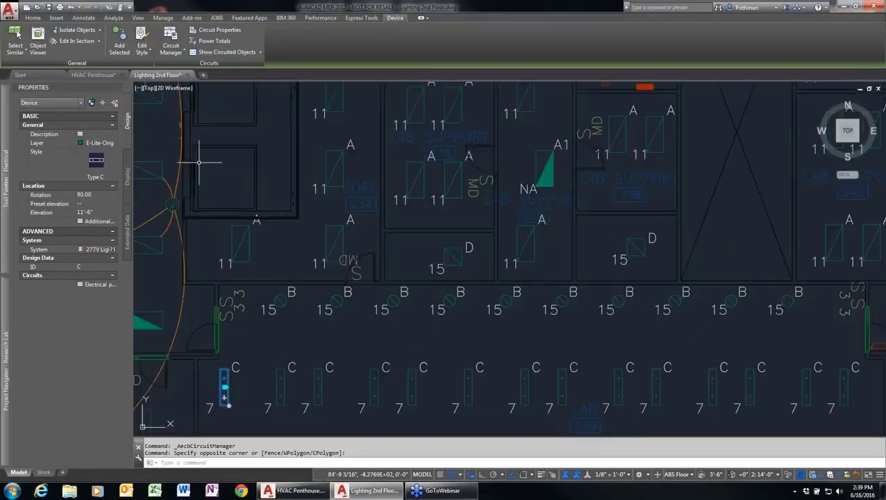
pyautogui.click(84, 18)
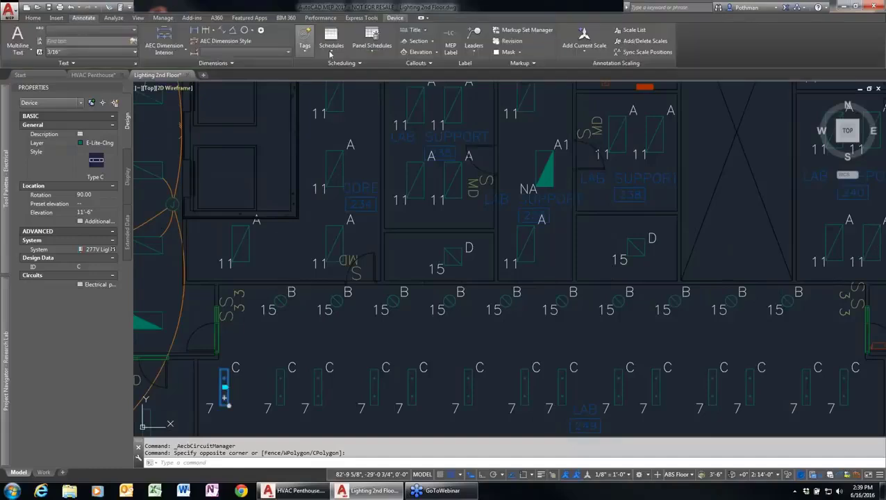
pyautogui.click(326, 51)
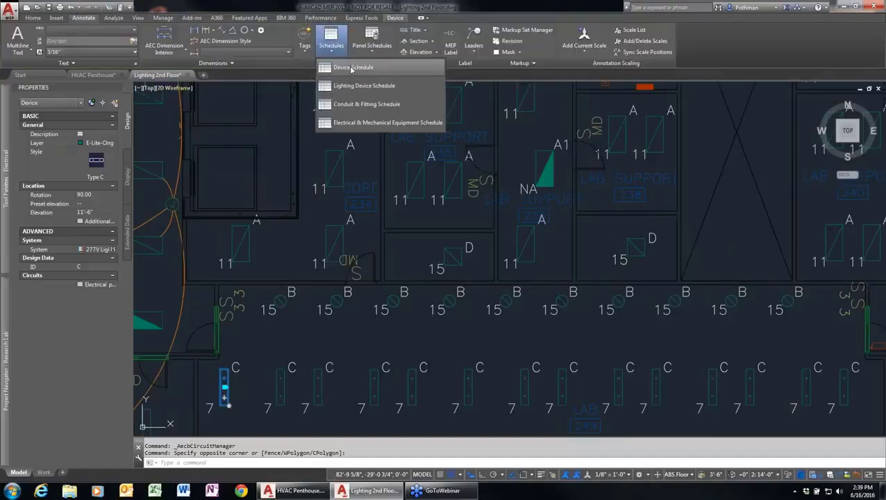
pyautogui.click(354, 86)
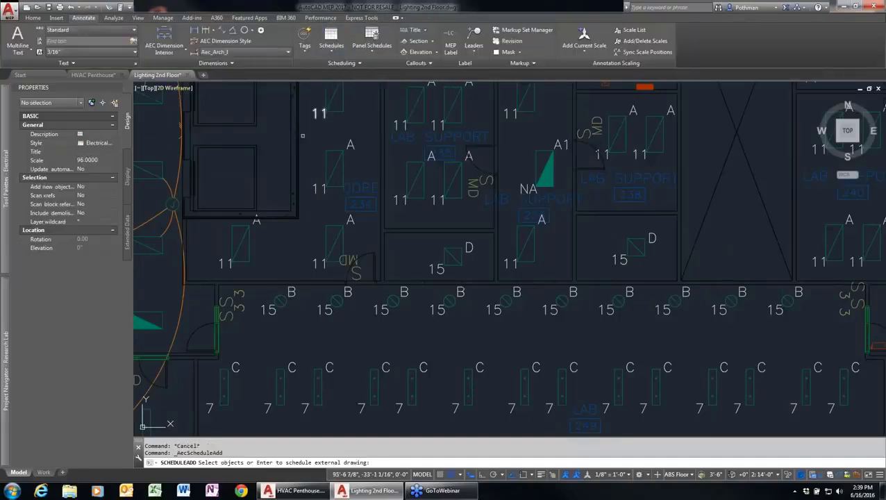
pyautogui.click(113, 144)
pyautogui.click(114, 143)
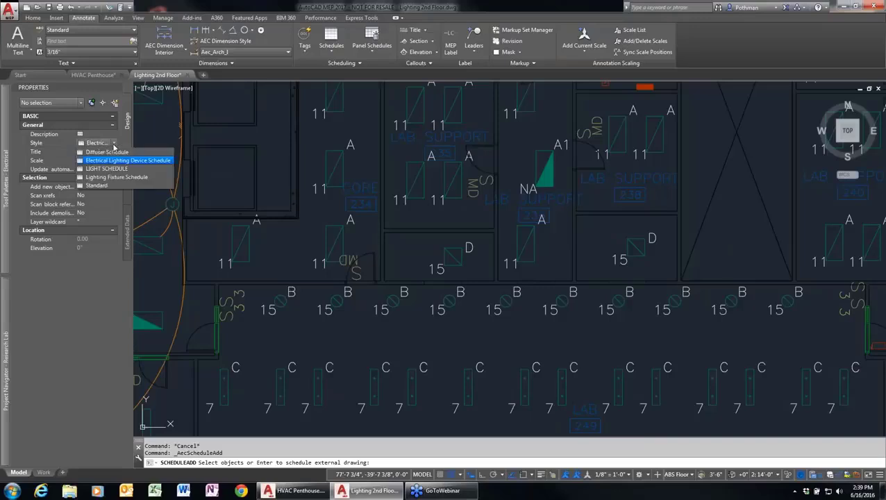
pyautogui.click(111, 178)
# Schedule the whole floor's light fixtures and place the table at default size just below the building plan
pyautogui.scroll(-8, 282, 201)
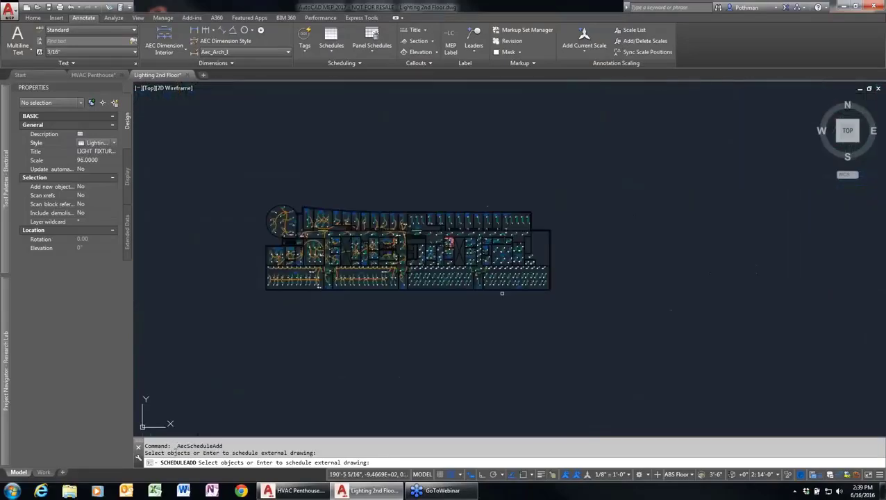
pyautogui.press('Return')
pyautogui.press('Return')
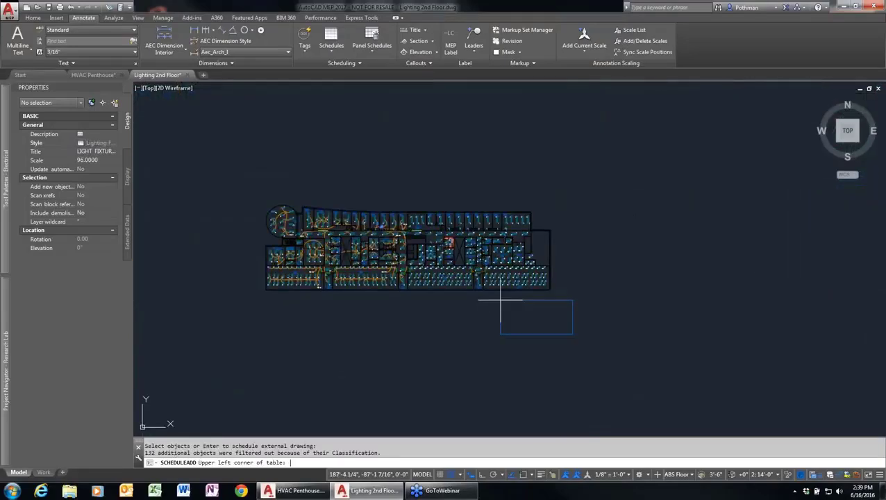
pyautogui.click(400, 300)
pyautogui.press('Return')
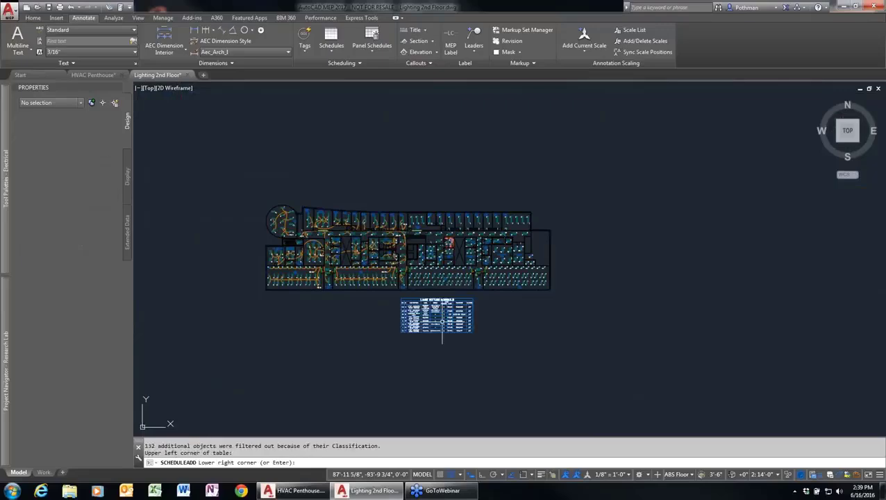
pyautogui.scroll(3, 459, 311)
pyautogui.scroll(10, 448, 322)
pyautogui.scroll(-4, 448, 322)
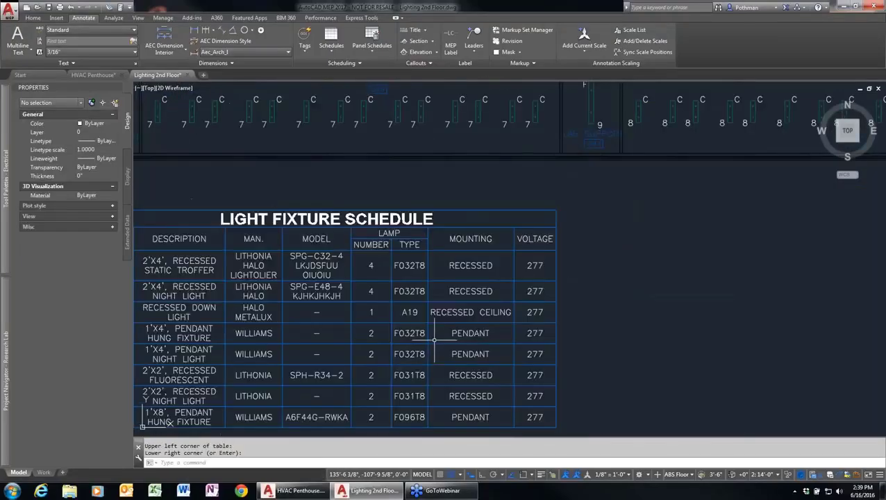
pyautogui.scroll(-5, 435, 340)
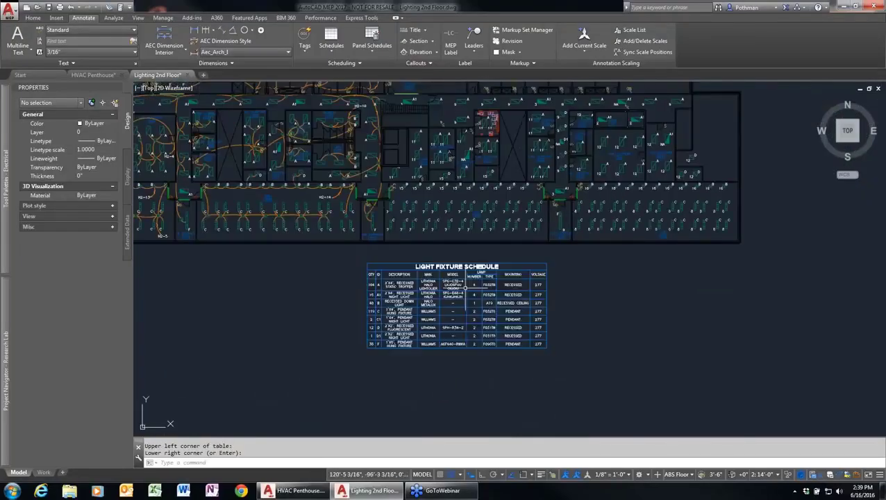
pyautogui.scroll(2, 466, 288)
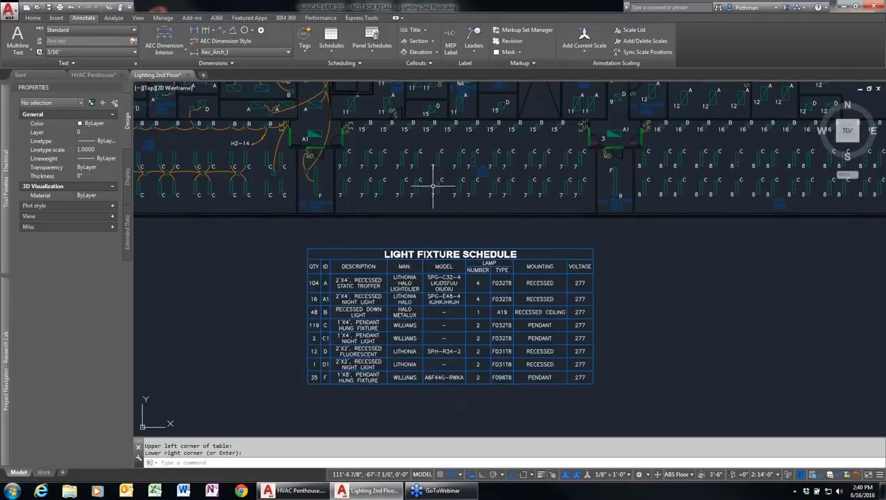
# Copy the lower row of circuit 7 fixtures at the room's west end to just above the schedule, and undo the copy
pyautogui.press('Return')
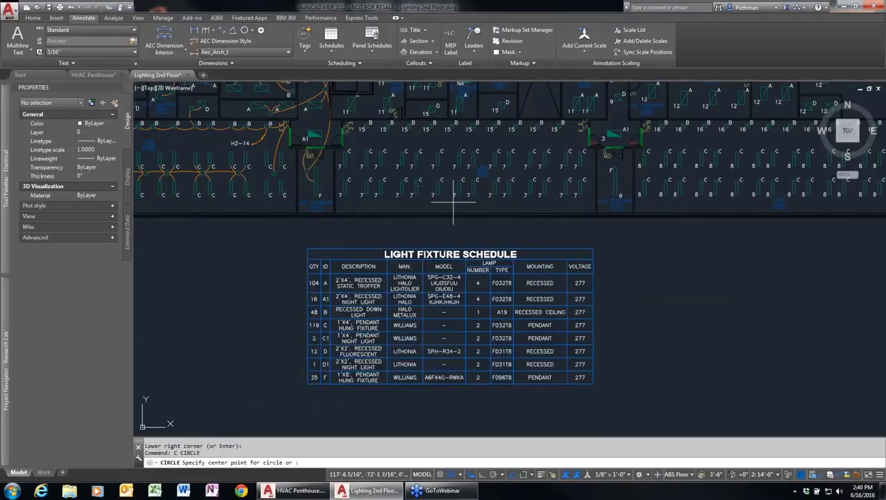
pyautogui.press('Escape')
pyautogui.write('c')
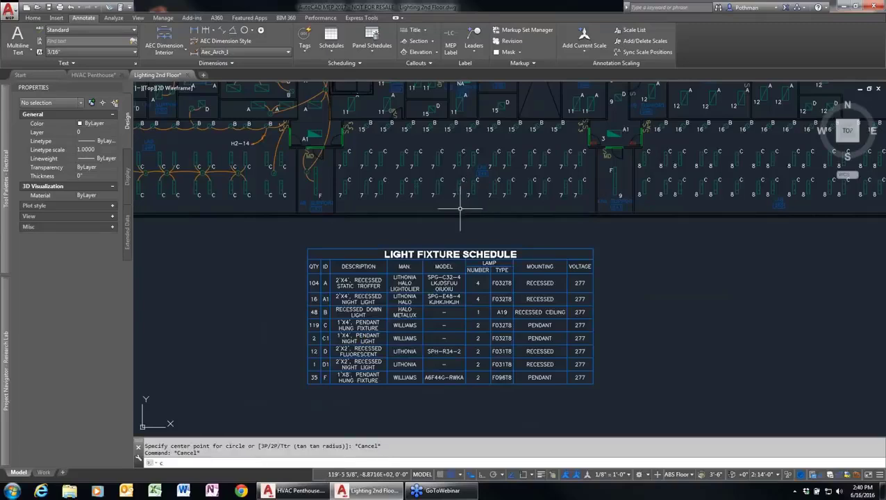
pyautogui.write('o')
pyautogui.press('Return')
pyautogui.click(463, 207)
pyautogui.click(328, 159)
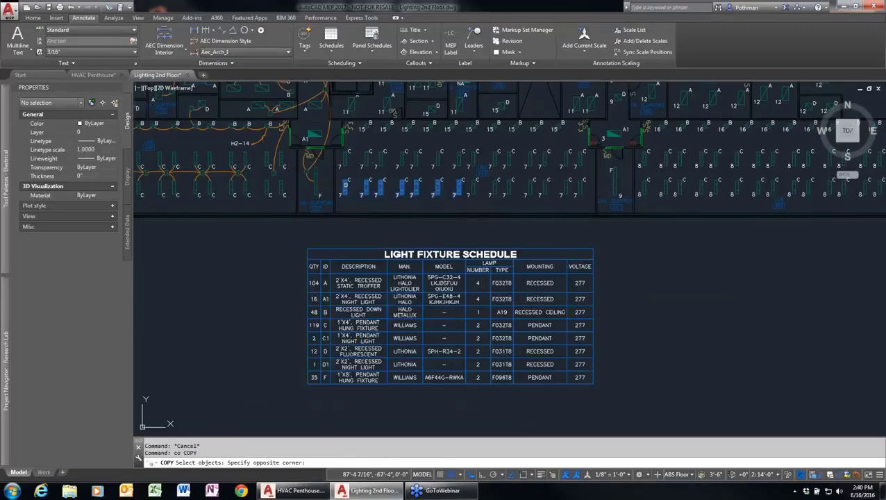
pyautogui.press('Return')
pyautogui.click(704, 239)
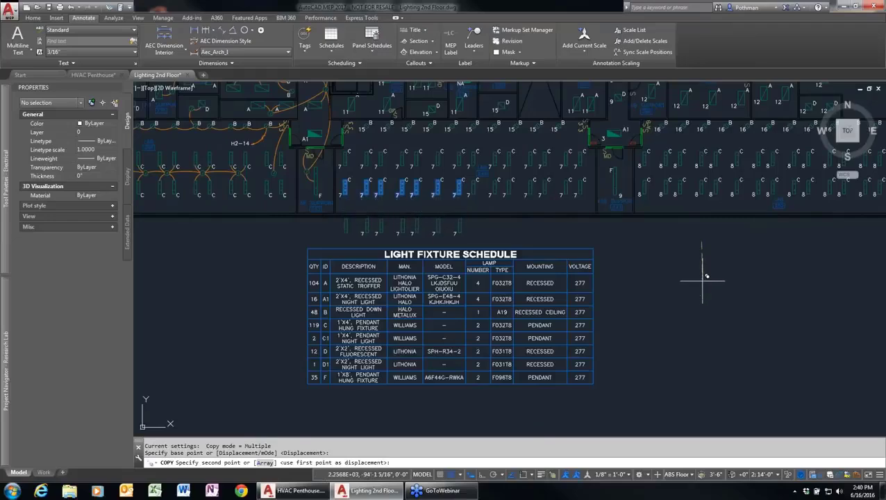
pyautogui.click(705, 278)
pyautogui.press('Return')
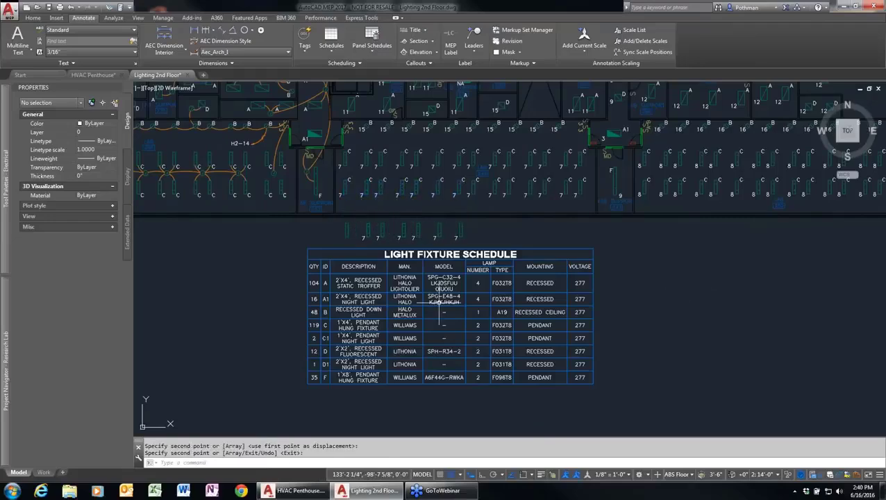
pyautogui.click(326, 327)
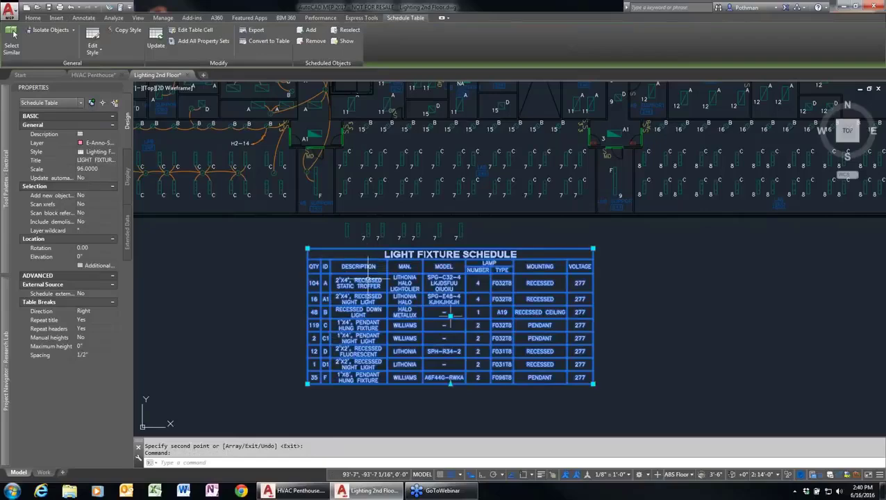
pyautogui.hotkey('ctrl', 'z')
# Set the light fixture schedule table to update automatically and to add new objects automatically
pyautogui.click(463, 281)
pyautogui.click(386, 300)
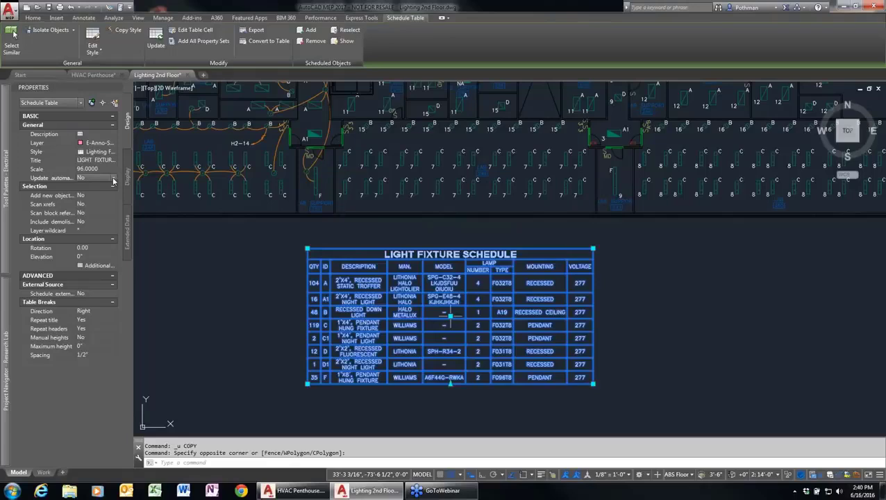
pyautogui.click(113, 181)
pyautogui.click(98, 187)
pyautogui.click(97, 196)
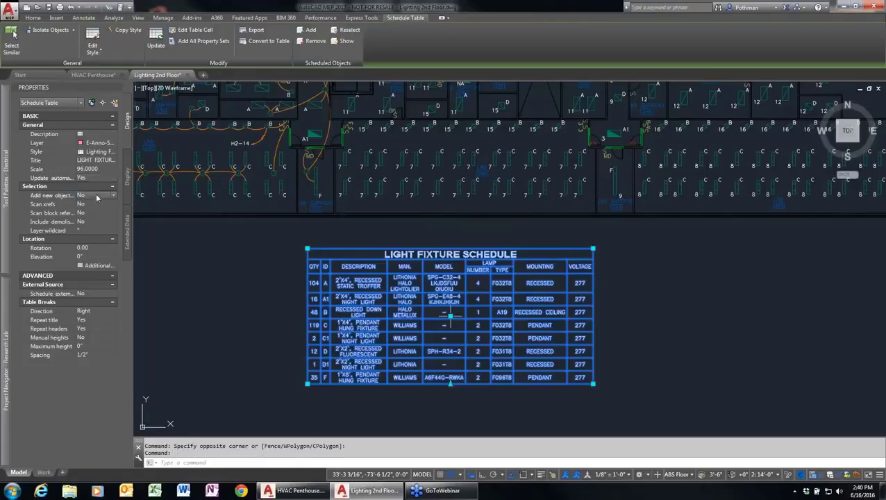
pyautogui.click(111, 197)
pyautogui.click(100, 204)
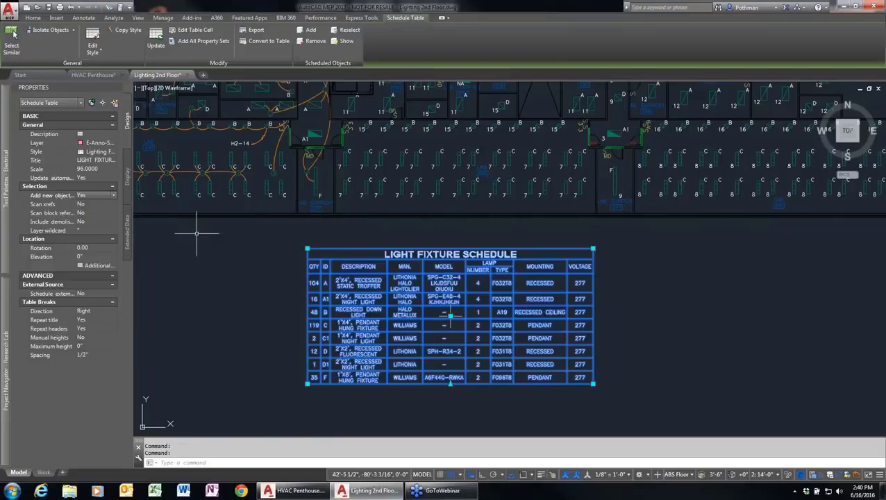
pyautogui.press('Escape')
pyautogui.press('Escape')
# Copy the lower row of Type C fixtures at the circuit 7 room's west end, with their tags, to just above the schedule
pyautogui.write('co')
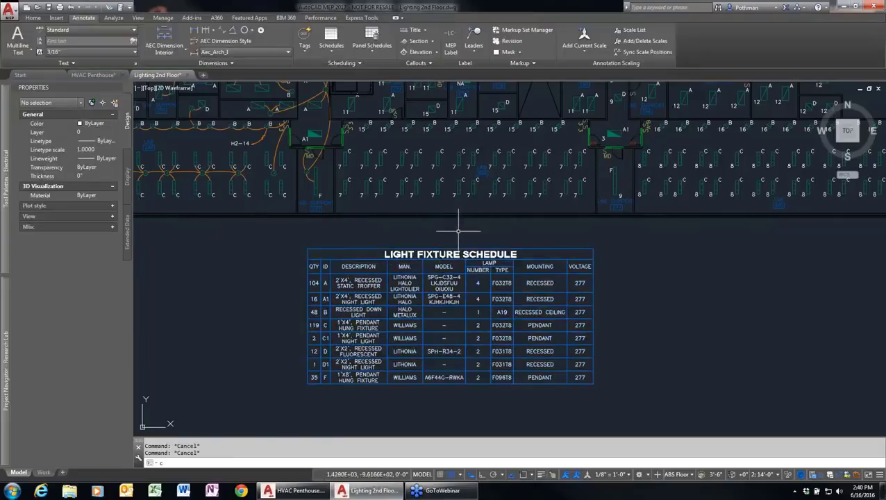
pyautogui.press('Return')
pyautogui.click(456, 206)
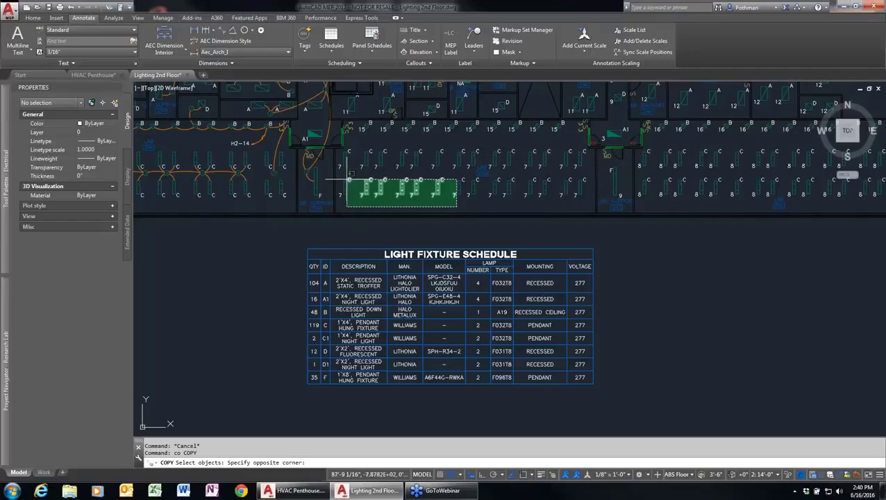
pyautogui.click(328, 158)
pyautogui.press('Return')
pyautogui.click(540, 227)
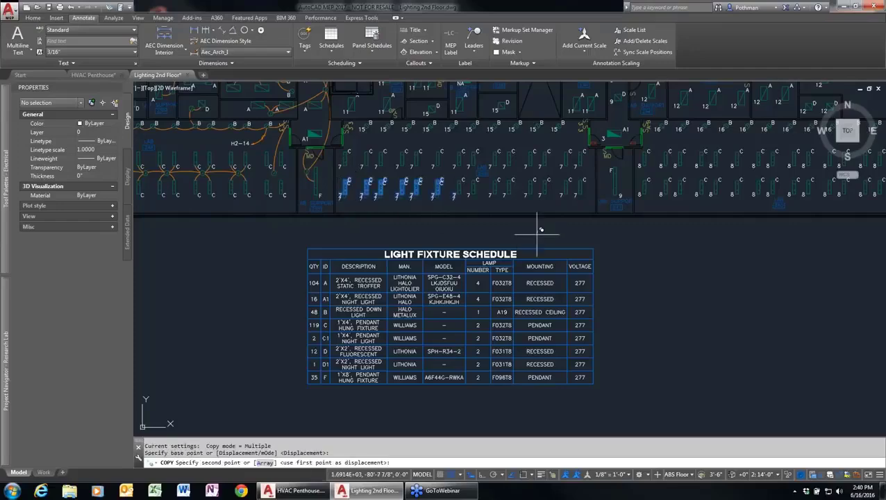
pyautogui.click(535, 275)
pyautogui.press('Return')
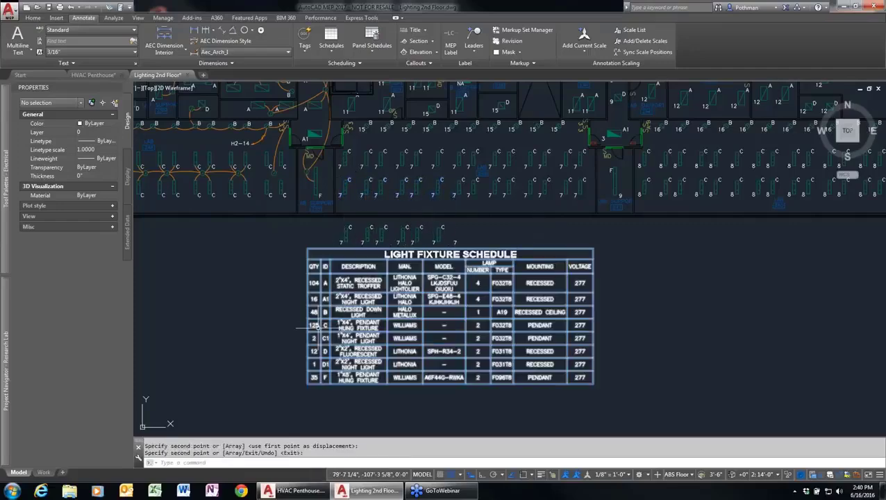
pyautogui.scroll(5, 318, 319)
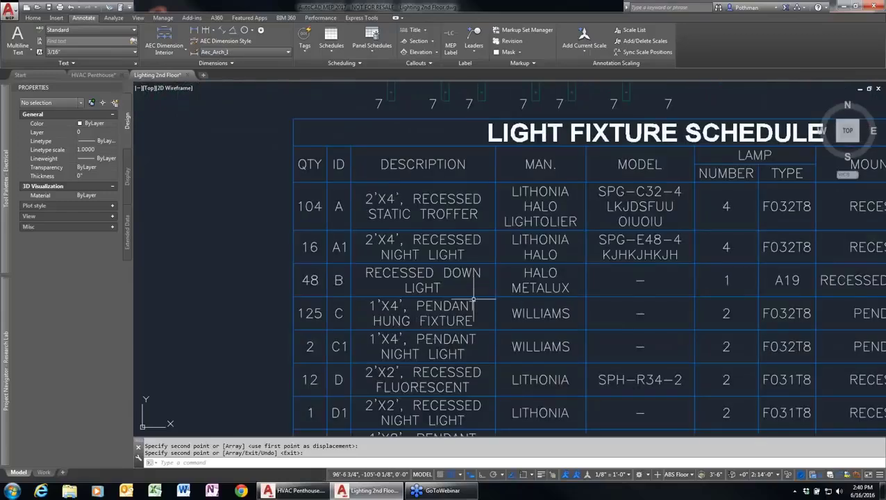
pyautogui.scroll(-2, 473, 298)
pyautogui.press('Return')
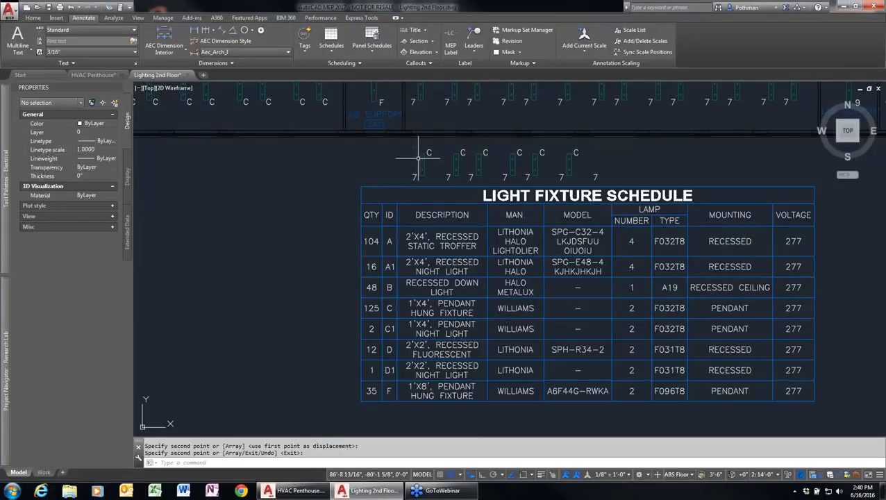
# Review the property set data in the device style of the westernmost copied Type C fixture without changing it
pyautogui.click(421, 160)
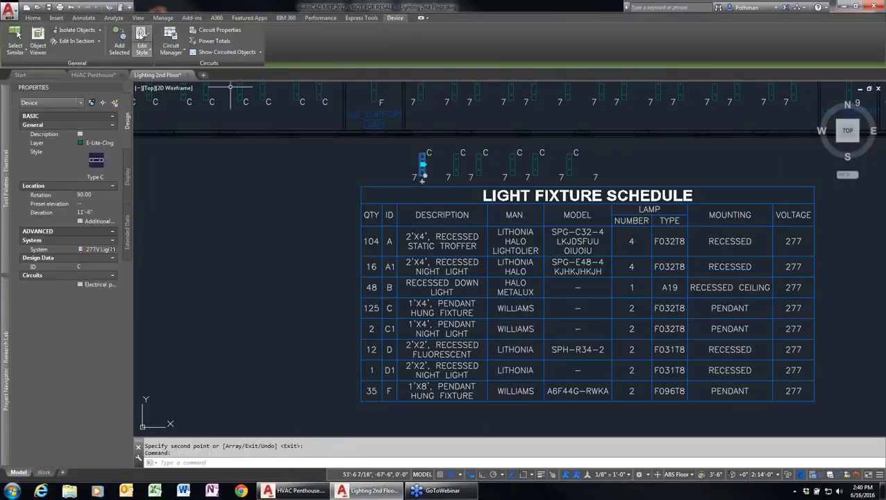
pyautogui.click(141, 36)
pyautogui.click(321, 150)
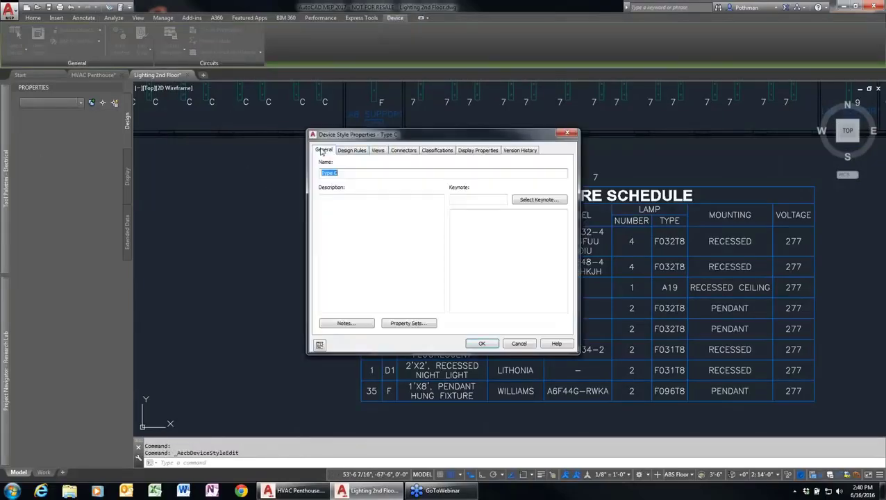
pyautogui.click(417, 325)
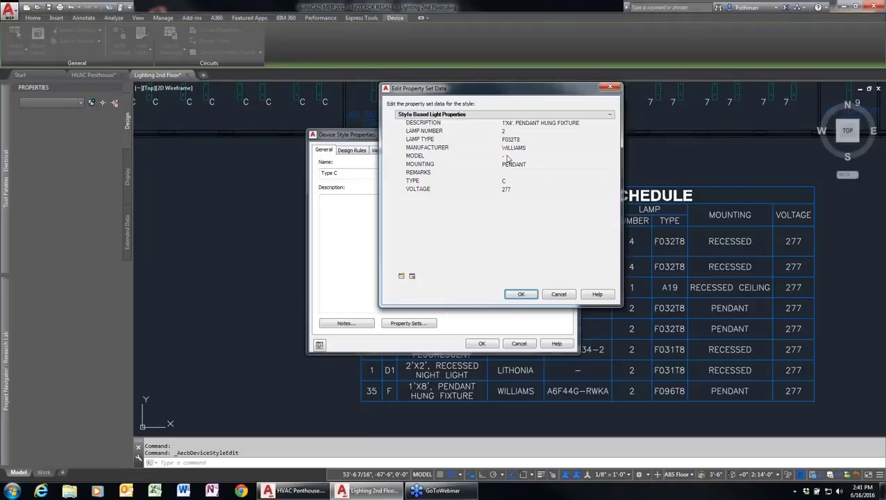
pyautogui.click(557, 294)
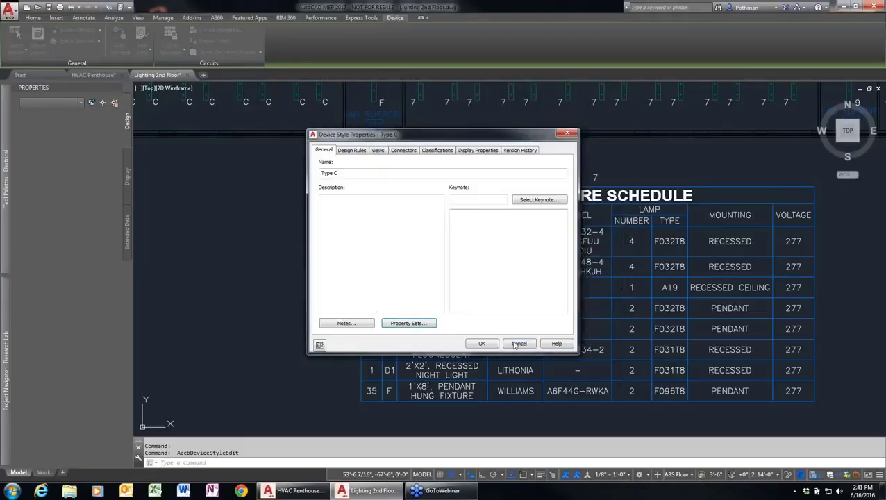
pyautogui.click(518, 342)
# Edit the schedule's model cell for fixture C directly in the table, accept the style-wide change, and set the model to 123456
pyautogui.click(514, 285)
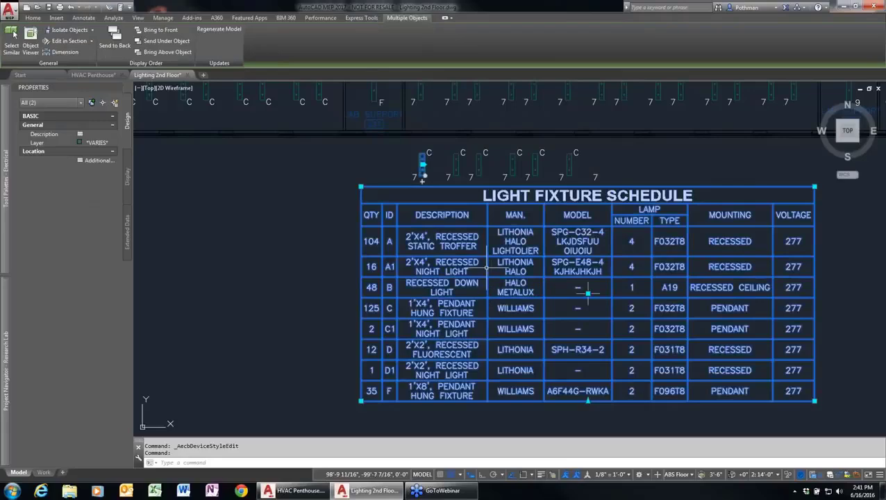
pyautogui.rightClick(505, 260)
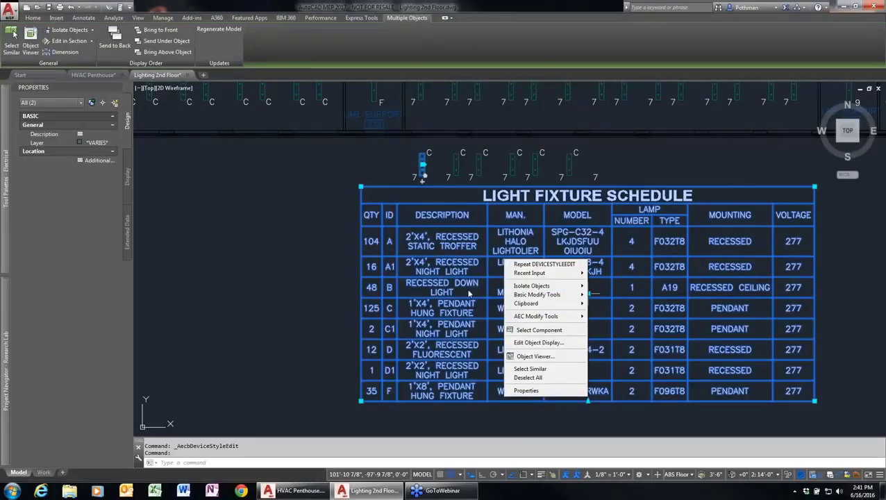
pyautogui.press('Escape')
pyautogui.press('Escape')
pyautogui.click(489, 259)
pyautogui.click(489, 271)
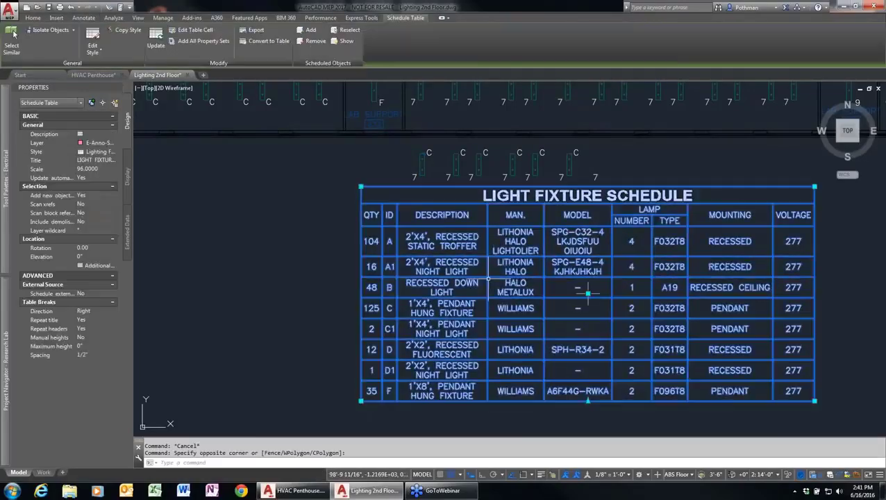
pyautogui.rightClick(492, 279)
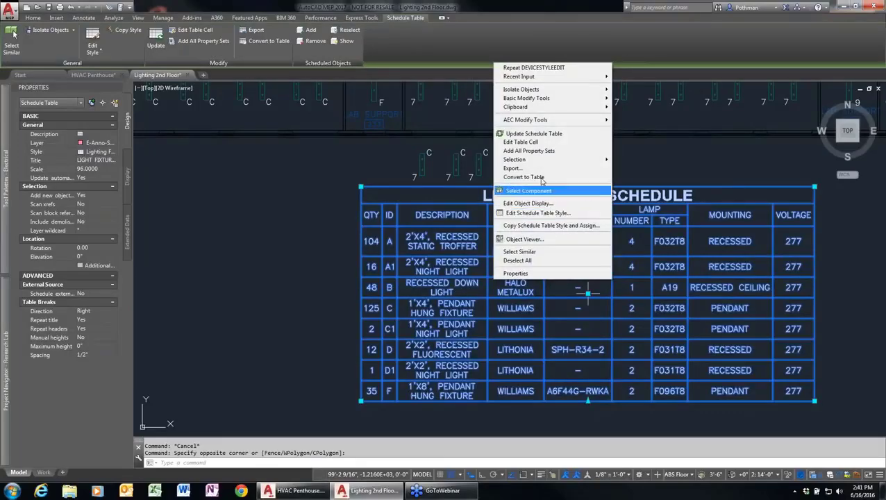
pyautogui.click(536, 142)
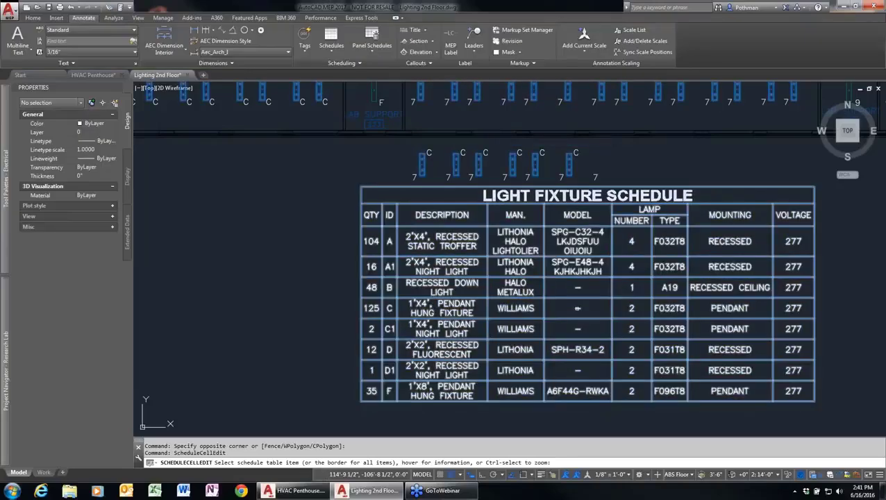
pyautogui.click(577, 309)
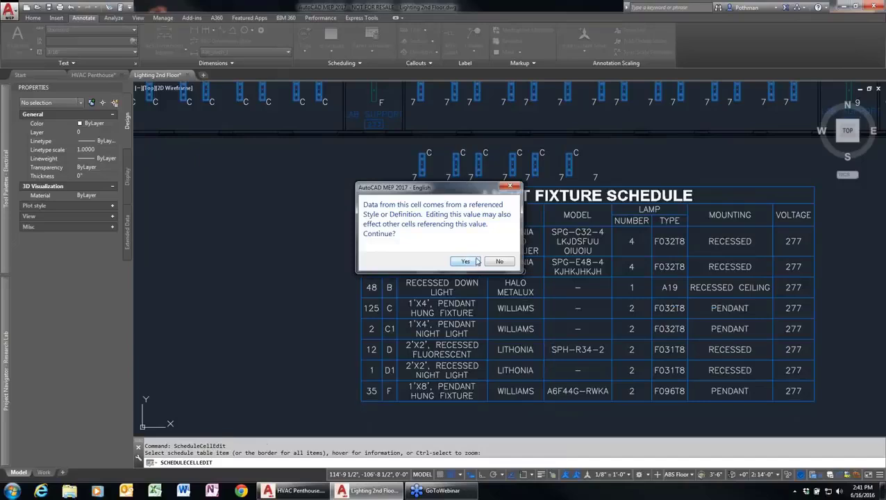
pyautogui.click(465, 262)
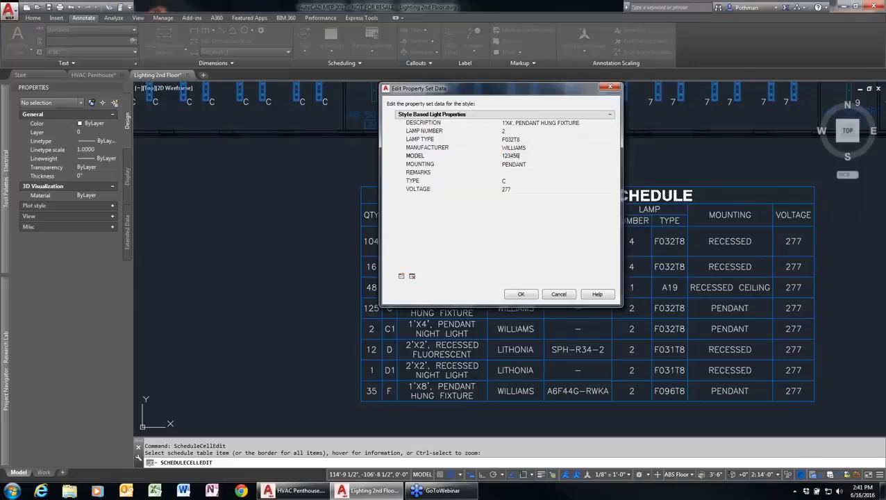
pyautogui.click(522, 294)
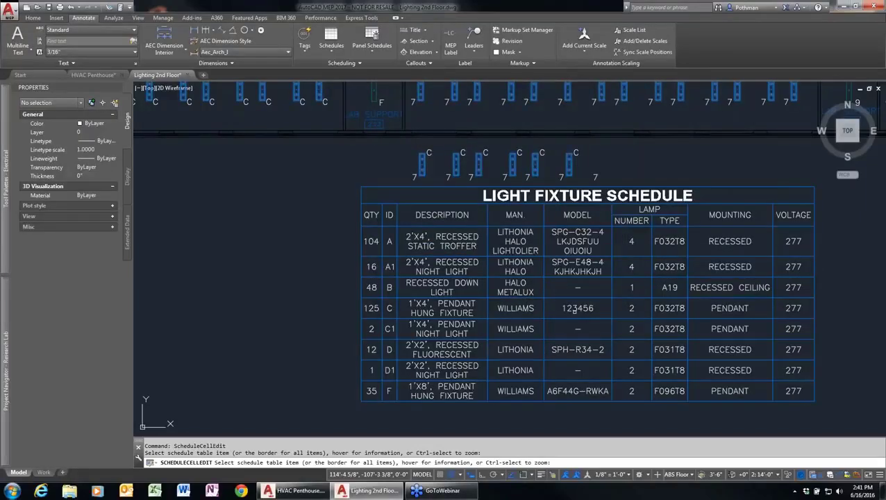
pyautogui.press('Escape')
# Change MODEL to ABCDEF in the Type C device style's property set data, working from the westernmost copied fixture
pyautogui.click(420, 165)
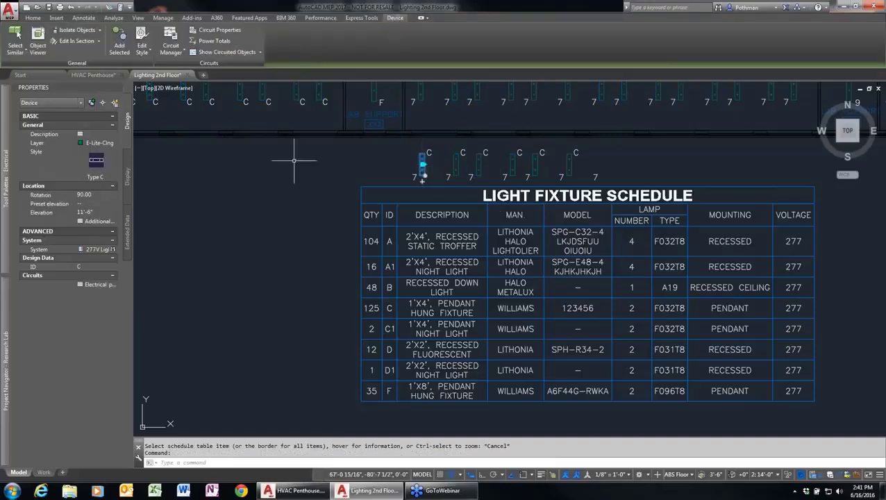
pyautogui.click(141, 42)
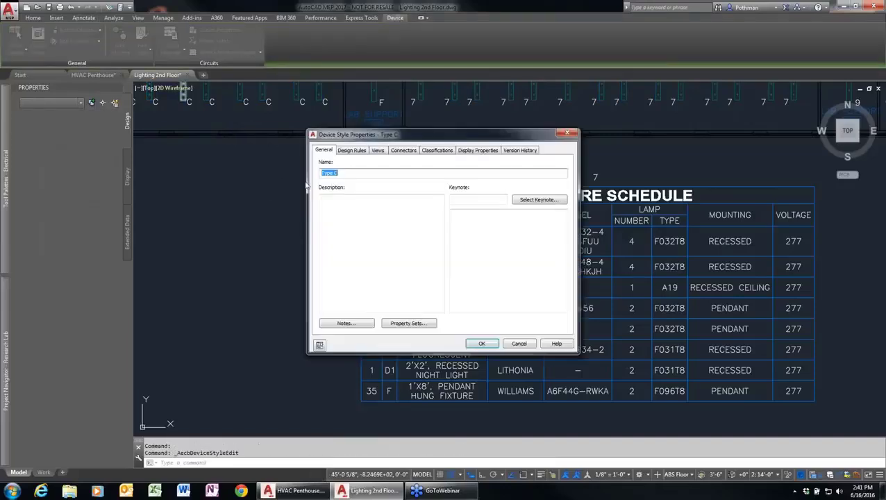
pyautogui.click(408, 324)
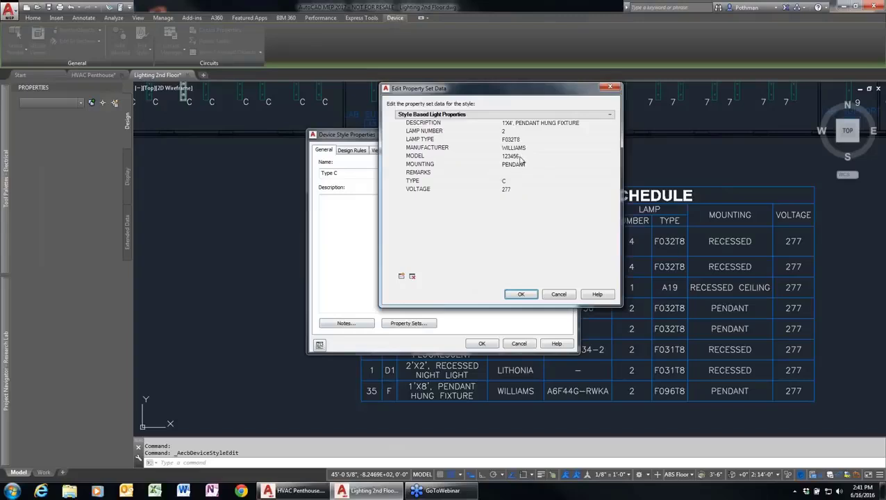
pyautogui.click(517, 156)
pyautogui.write('ABCDE')
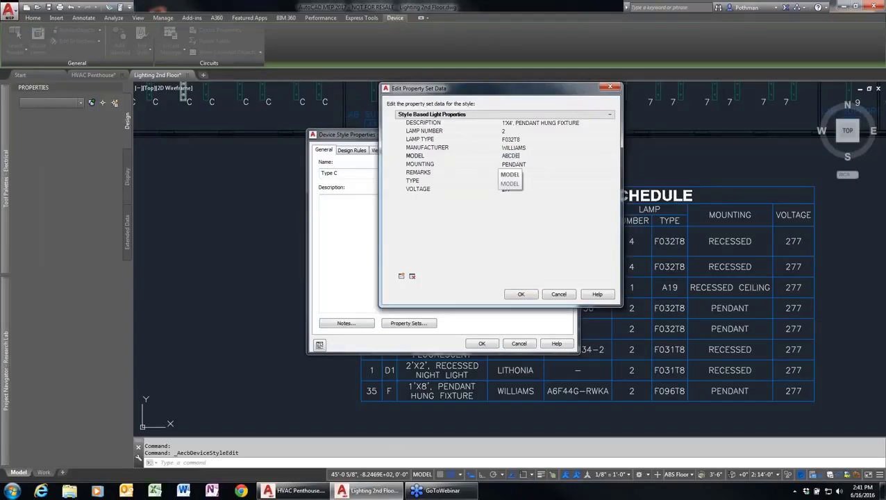
pyautogui.write('F')
pyautogui.click(496, 229)
pyautogui.click(521, 293)
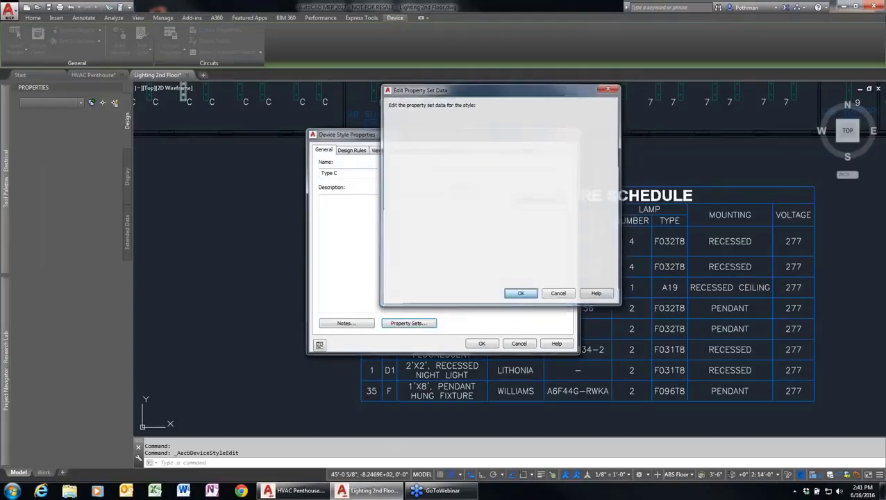
pyautogui.click(481, 343)
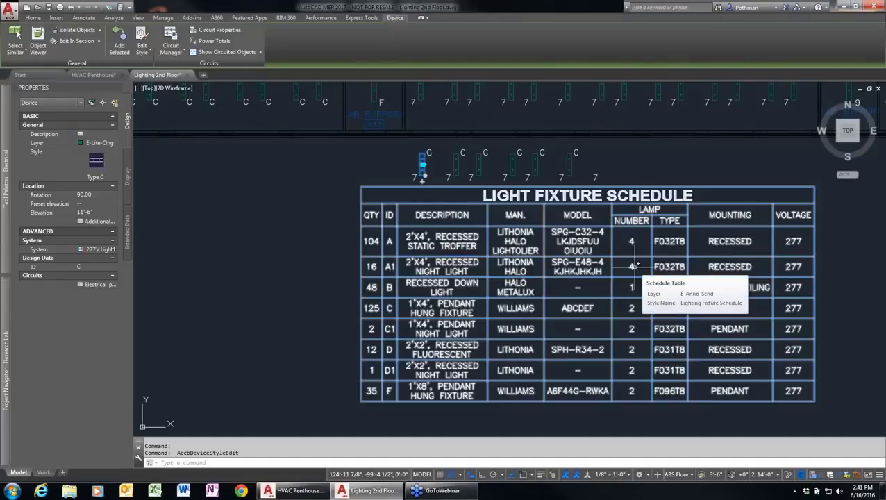
pyautogui.press('Escape')
pyautogui.press('Escape')
# Erase the copied Type C fixtures and their tags between the building plan and the schedule
pyautogui.click(386, 178)
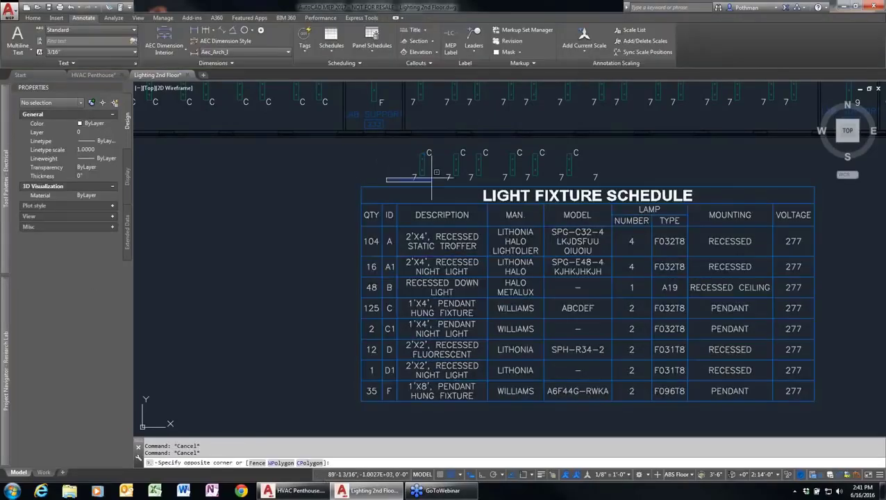
pyautogui.click(616, 125)
pyautogui.press('Delete')
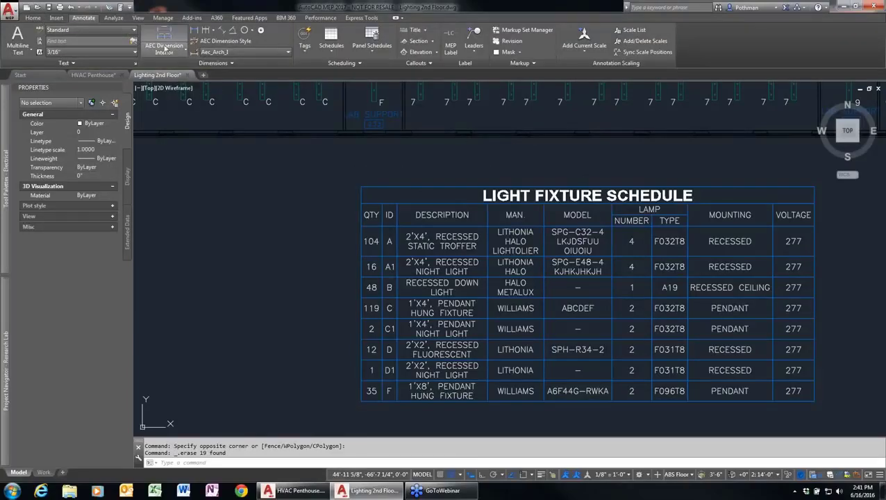
# Close the Lighting 2nd Floor drawing without saving its changes, and open the Power 2nd Floor construct from the project's Electrical folder
pyautogui.click(187, 78)
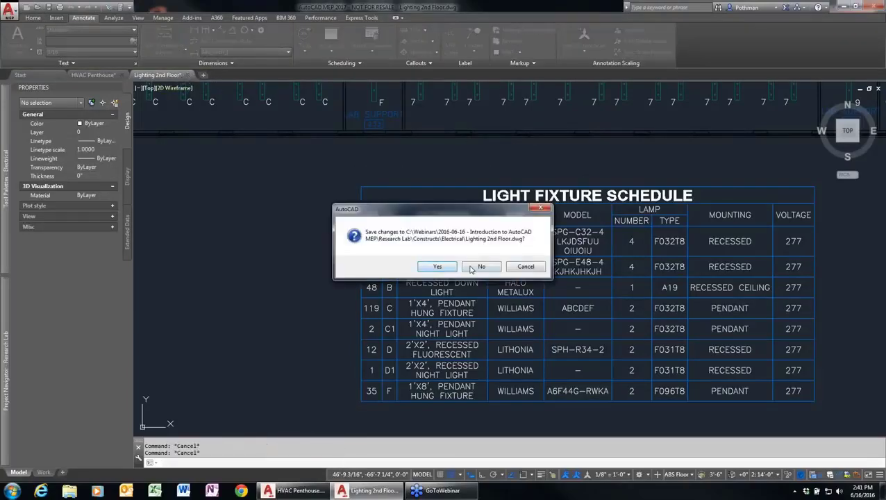
pyautogui.click(472, 270)
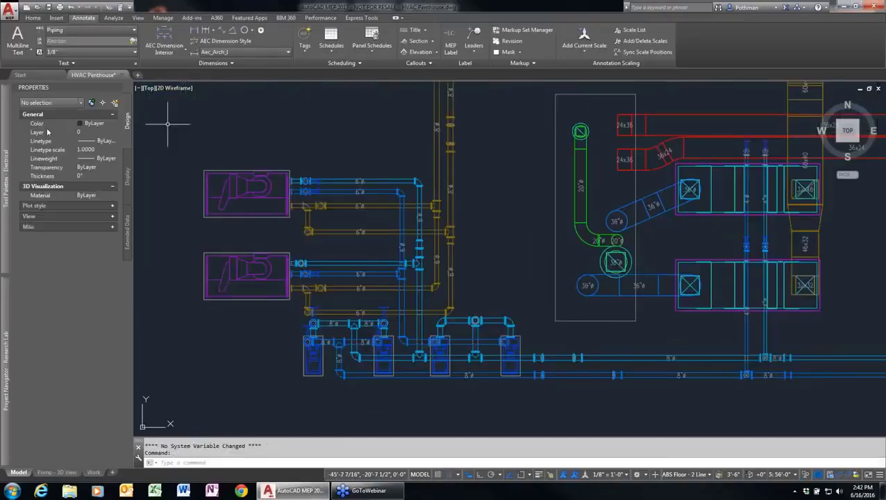
pyautogui.moveTo(11, 366)
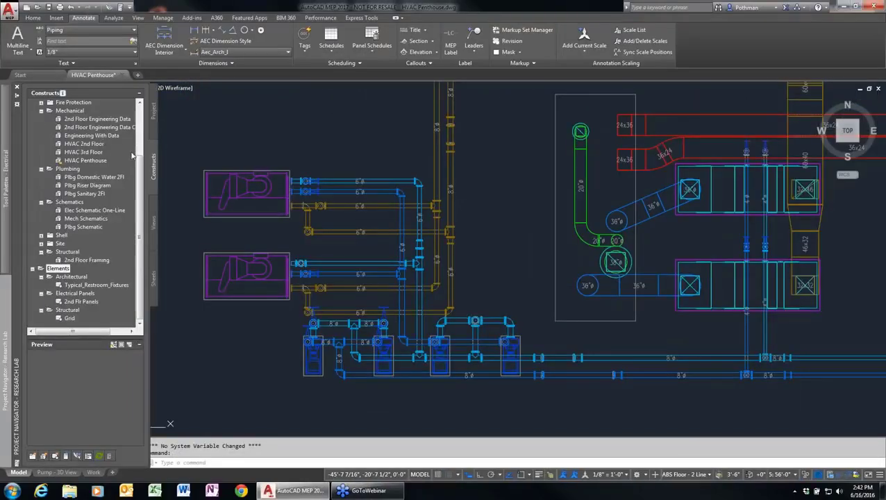
pyautogui.moveTo(140, 168); pyautogui.dragTo(148, 132)
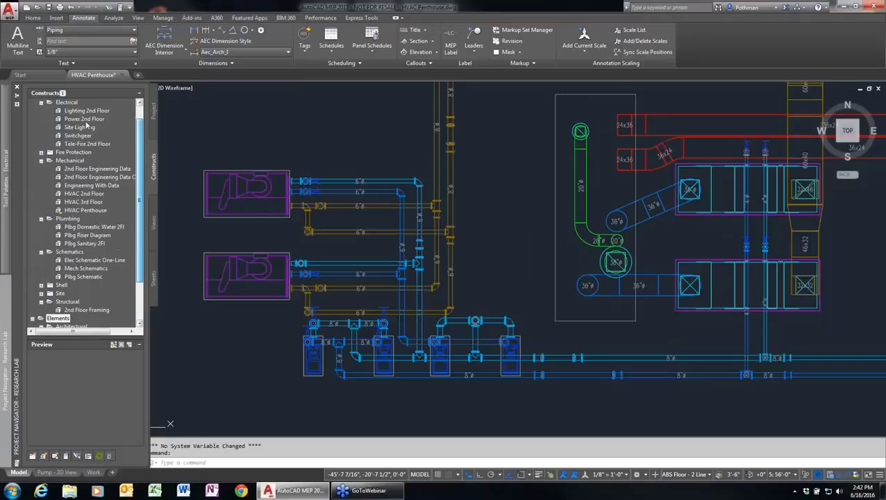
pyautogui.click(85, 119)
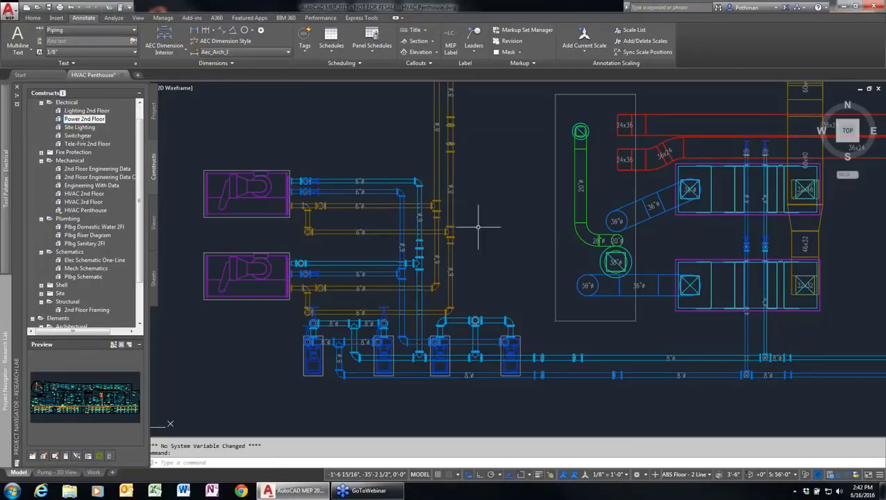
pyautogui.hotkey('ctrl', '1')
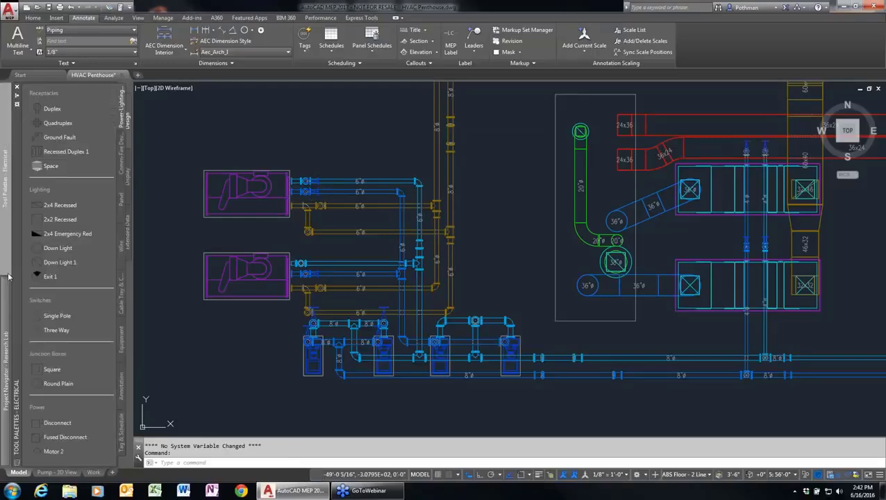
pyautogui.moveTo(6, 347)
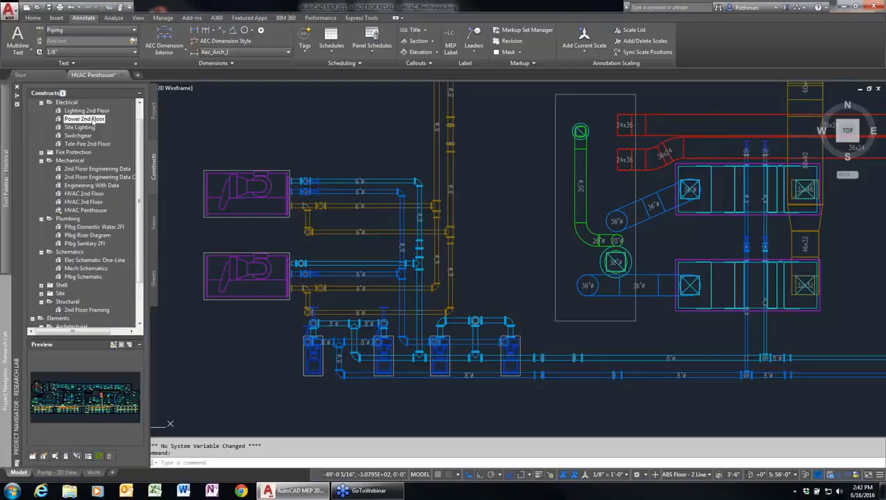
pyautogui.moveTo(94, 122)
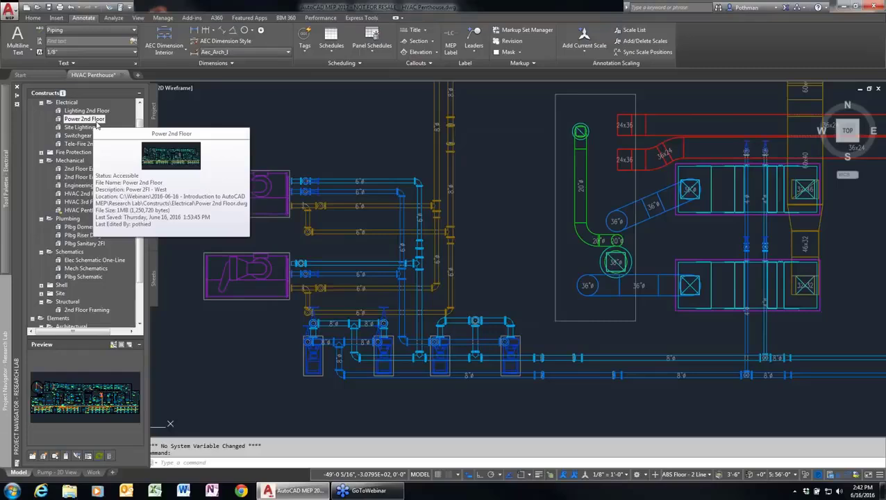
pyautogui.click(88, 144)
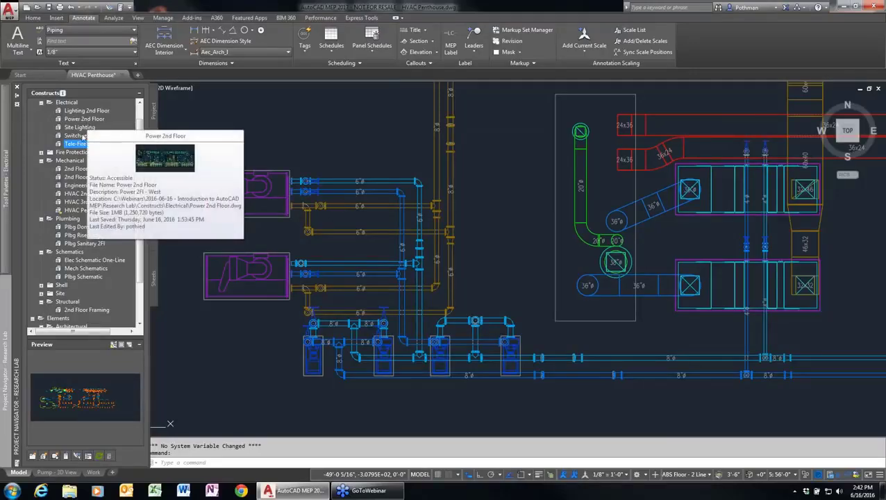
pyautogui.click(85, 186)
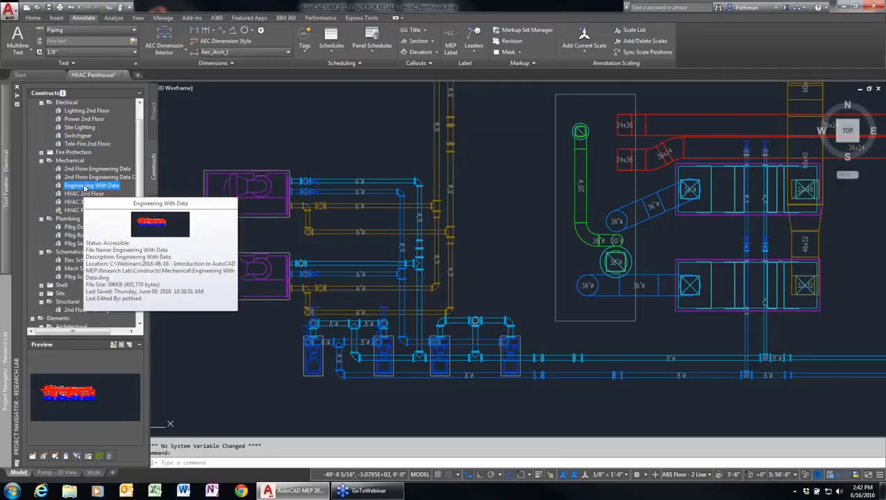
pyautogui.click(83, 121)
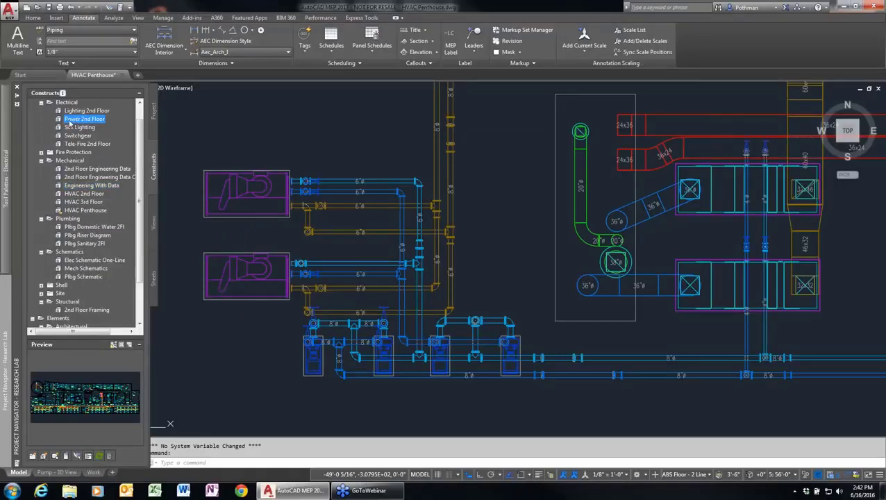
pyautogui.moveTo(68, 124)
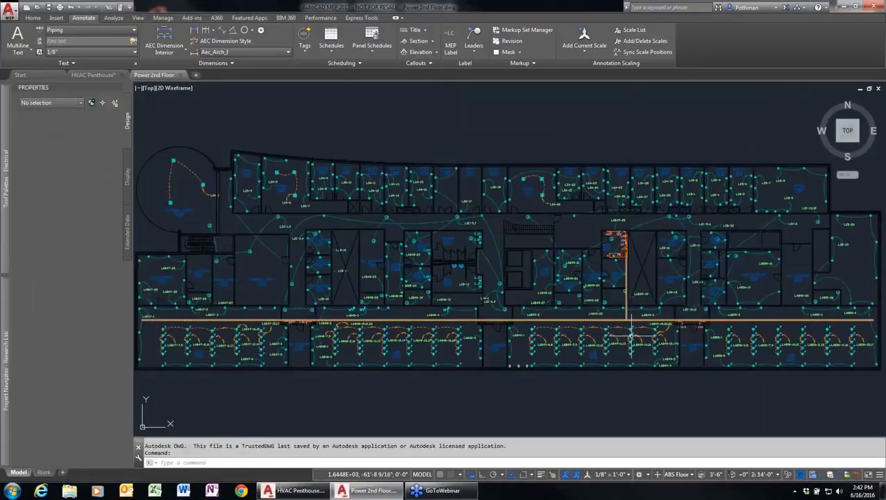
# Review the connector properties in the device style of the southernmost receptacle on circuit LAB49-1 in Lab 249, without changing them
pyautogui.scroll(4, 588, 379)
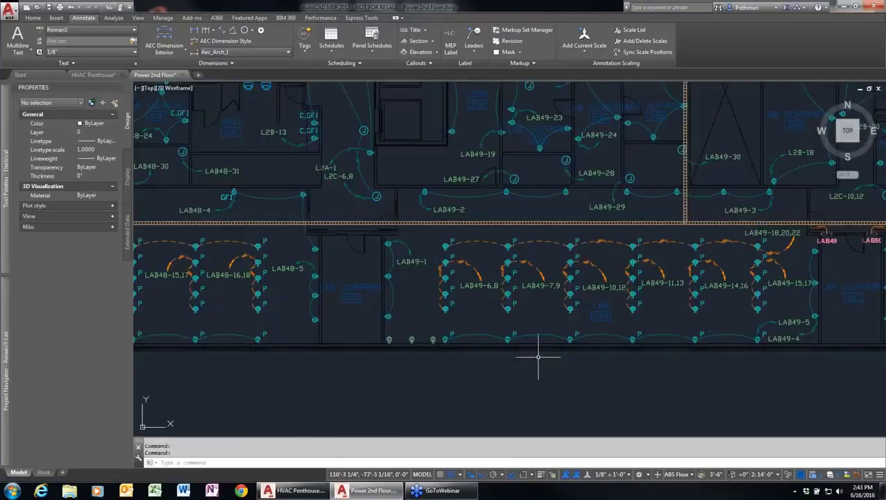
pyautogui.moveTo(535, 357); pyautogui.dragTo(480, 366, button='middle')
pyautogui.scroll(-3, 475, 365)
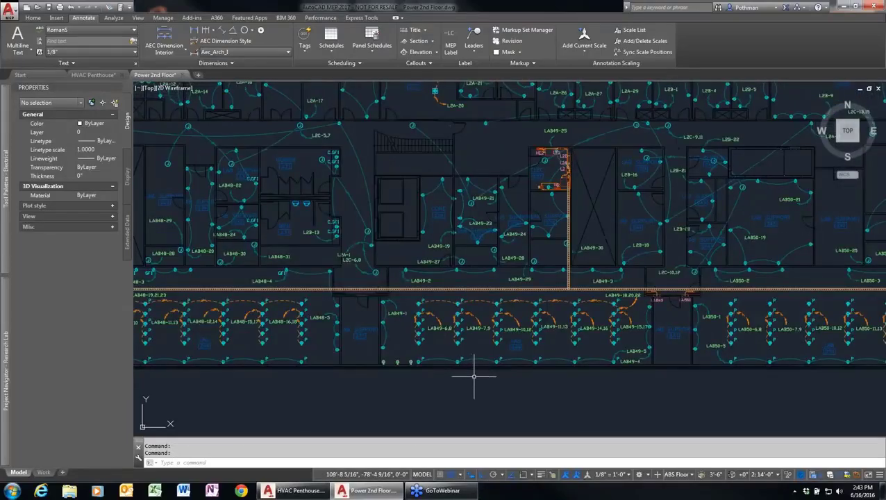
pyautogui.scroll(3, 474, 375)
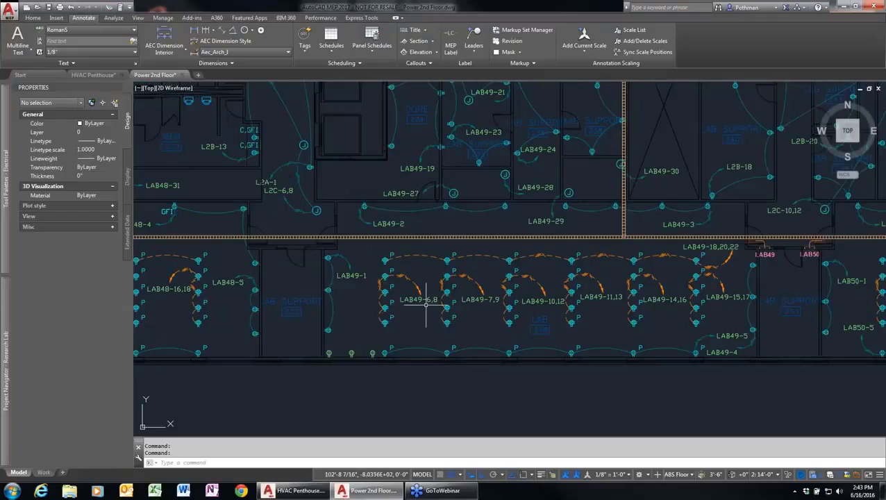
pyautogui.scroll(4, 415, 297)
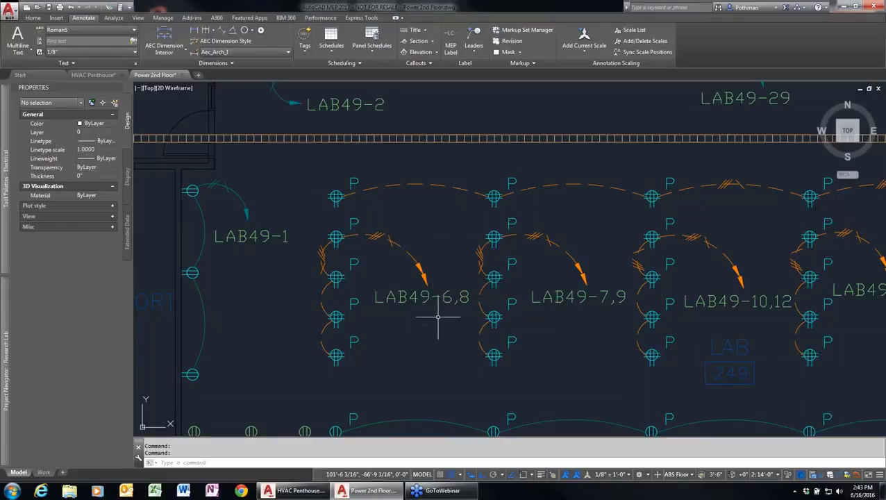
pyautogui.scroll(-3, 349, 342)
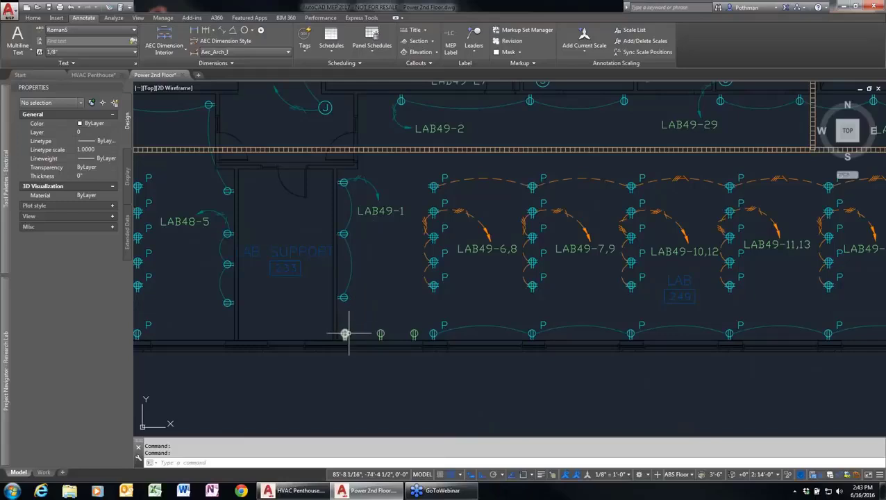
pyautogui.click(342, 298)
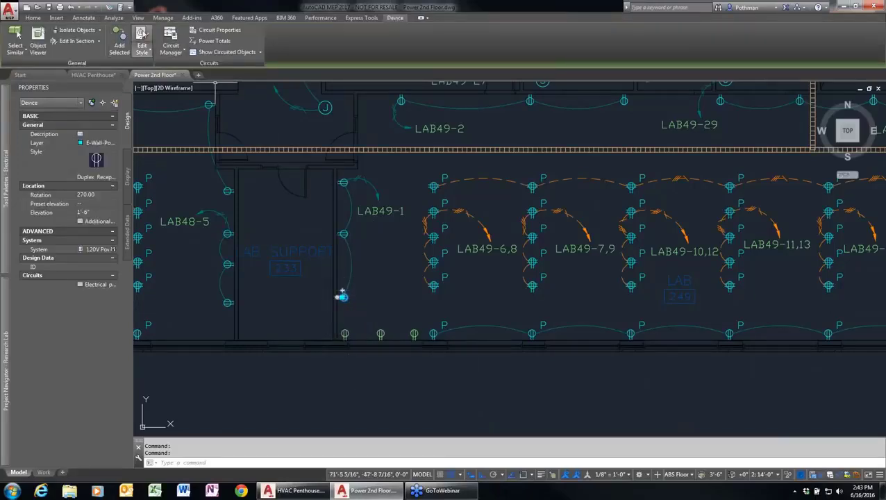
pyautogui.click(142, 41)
pyautogui.click(404, 151)
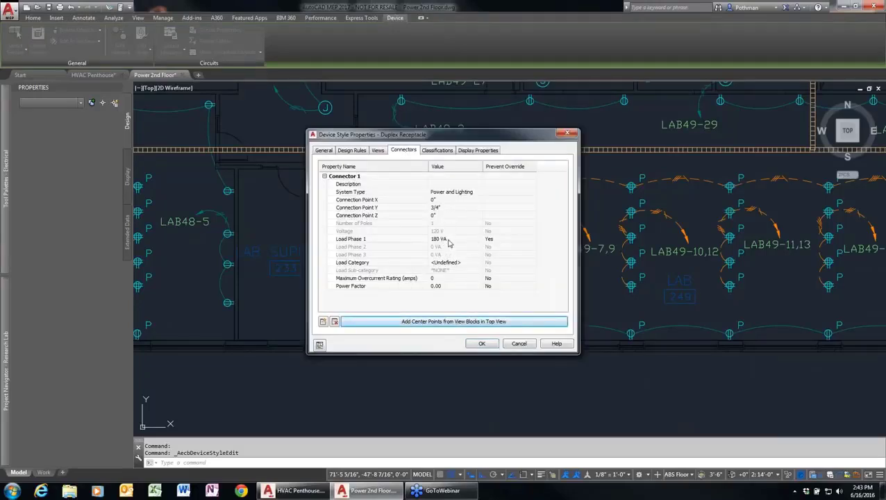
pyautogui.click(518, 343)
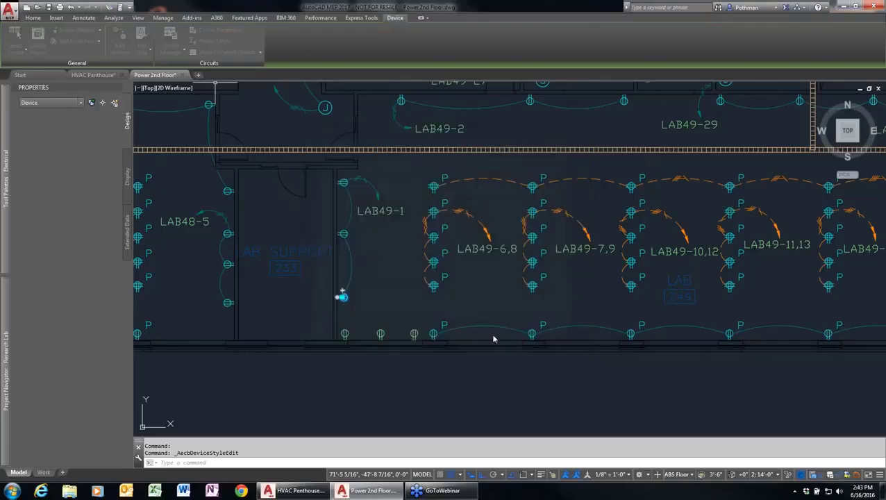
pyautogui.press('Escape')
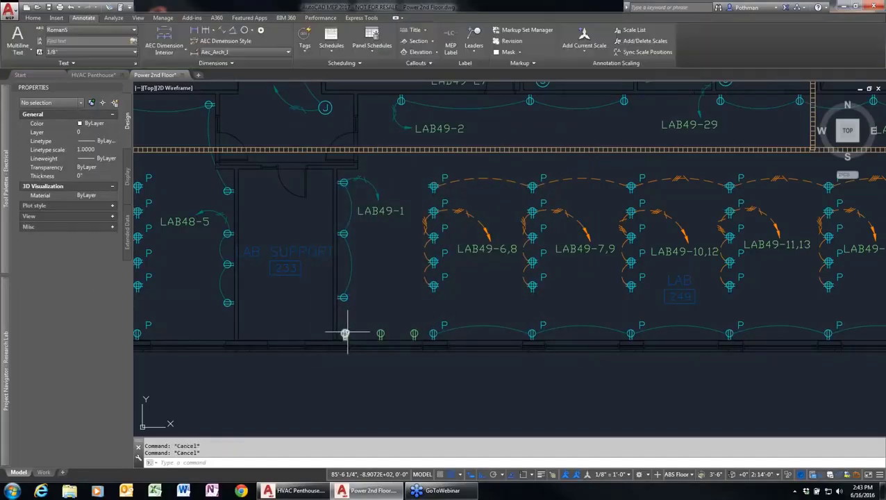
# Review the connector properties in the device style of the westernmost unwired receptacle along Lab 249's south wall, leaving them unchanged
pyautogui.click(345, 333)
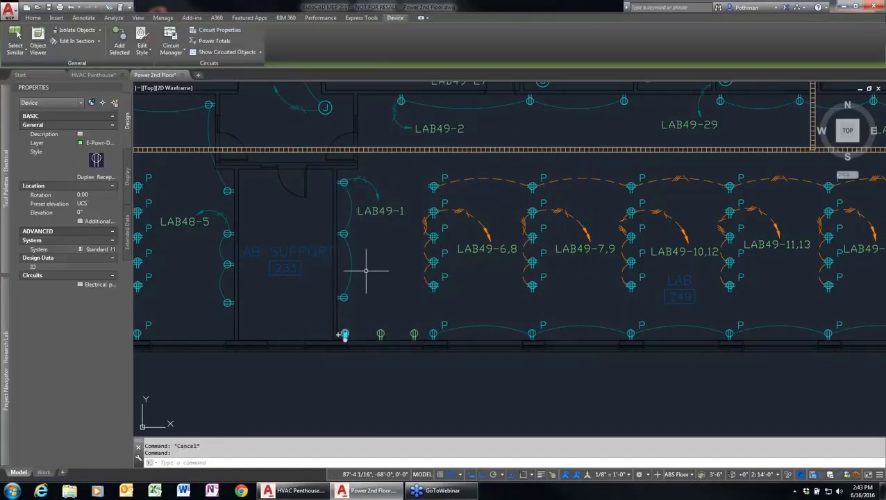
pyautogui.click(141, 41)
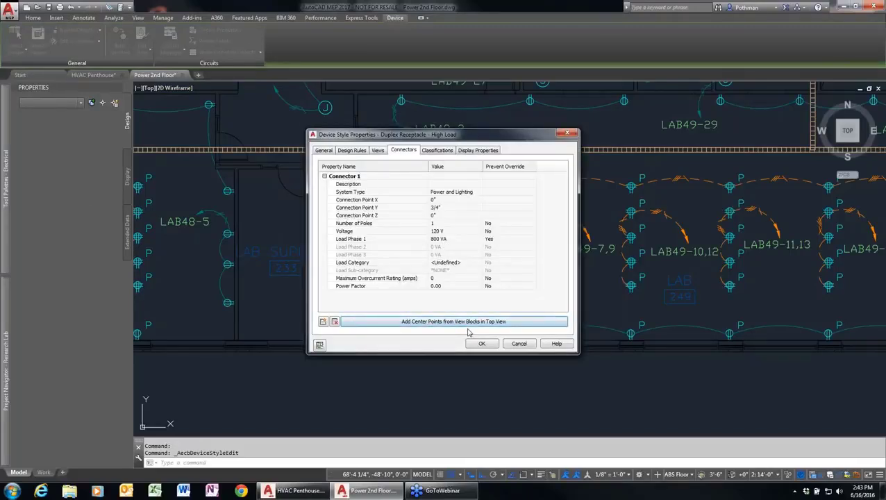
pyautogui.click(507, 343)
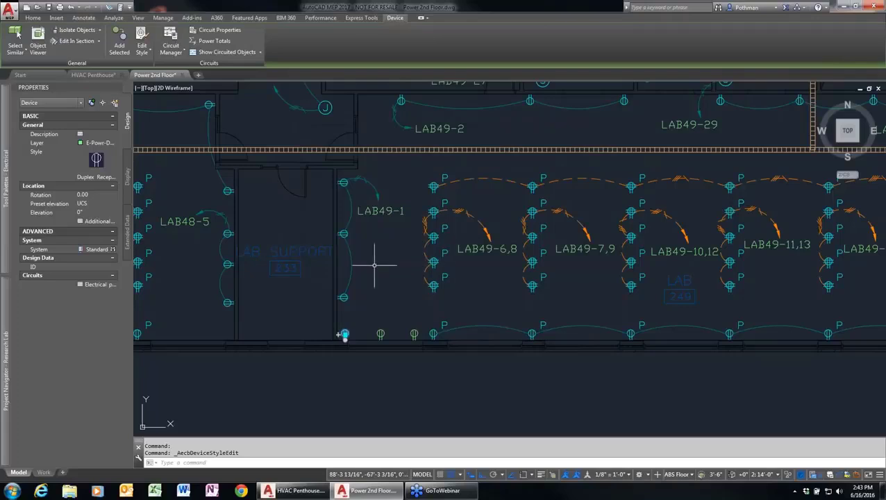
pyautogui.press('Escape')
pyautogui.press('Escape')
# Add a wire matching the existing LAB49-1 arc wire, from that circuit's southernmost receptacle to the westernmost unwired receptacle on the south wall
pyautogui.click(351, 262)
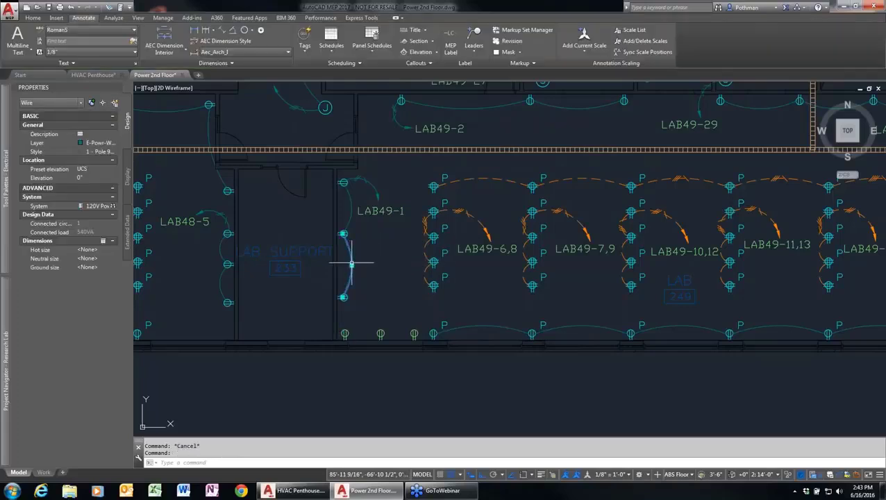
pyautogui.rightClick(375, 258)
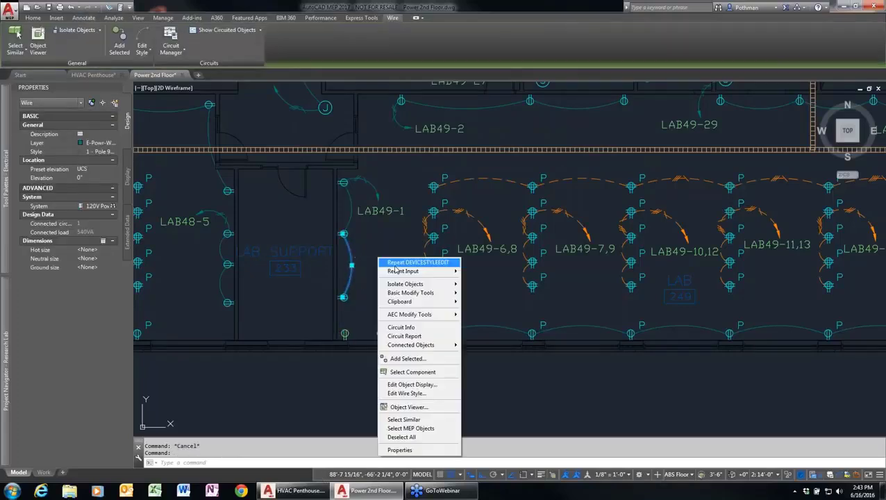
pyautogui.click(407, 358)
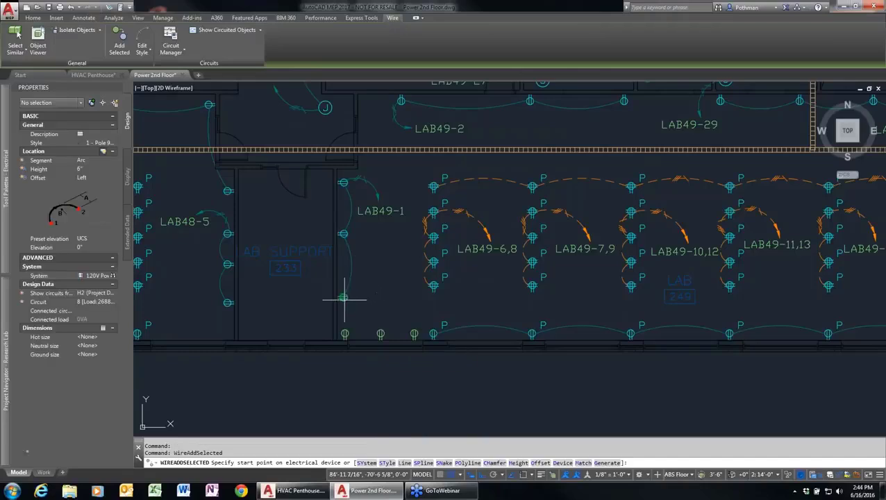
pyautogui.press('F3')
pyautogui.press('F3')
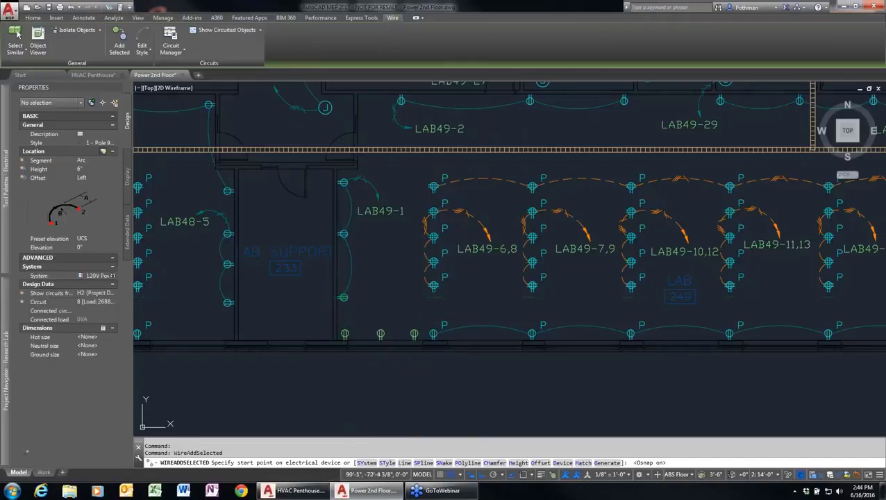
pyautogui.scroll(4, 371, 309)
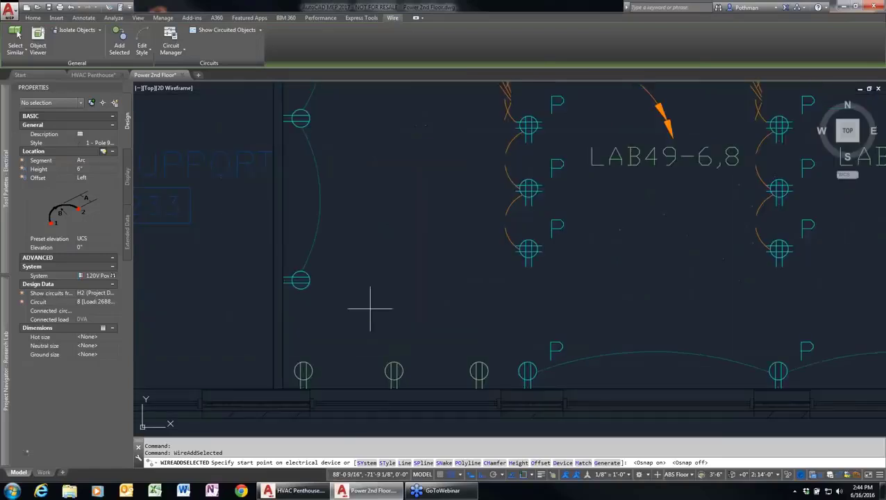
pyautogui.click(299, 279)
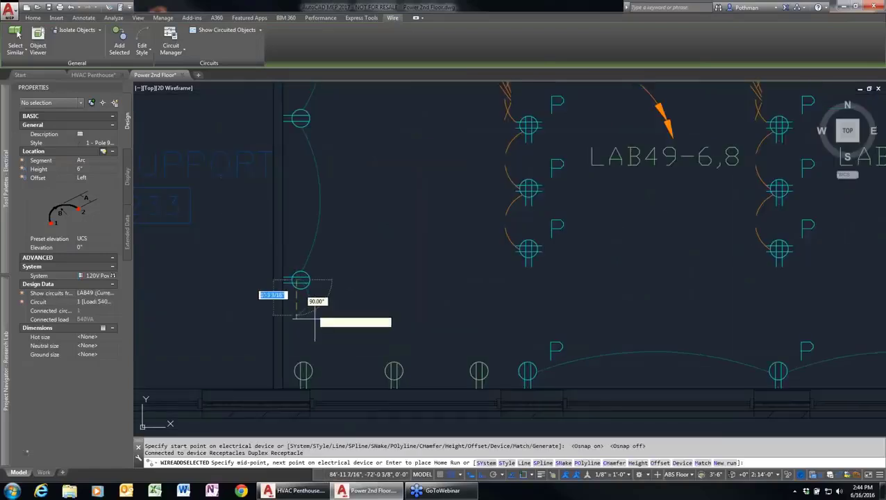
pyautogui.click(303, 372)
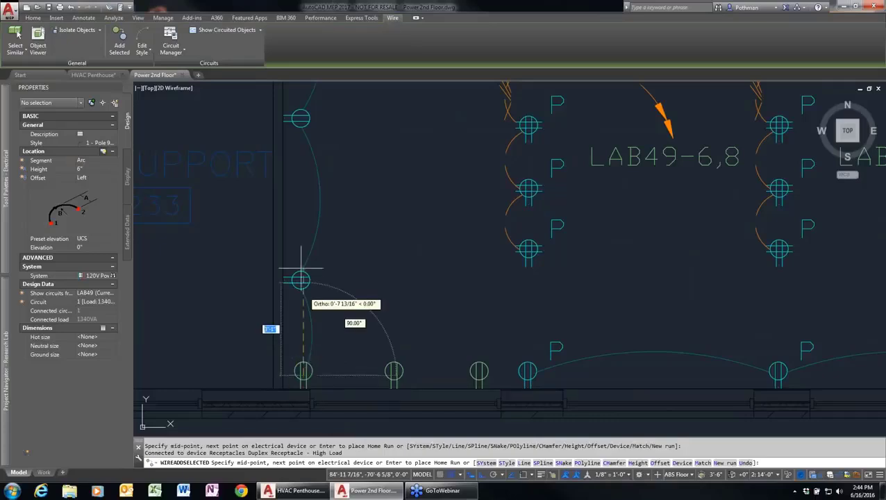
# Extend the LAB49-1 wire run to the middle and easternmost unwired receptacles on the south wall, accepting the load overrun and omitting a home run
pyautogui.click(393, 371)
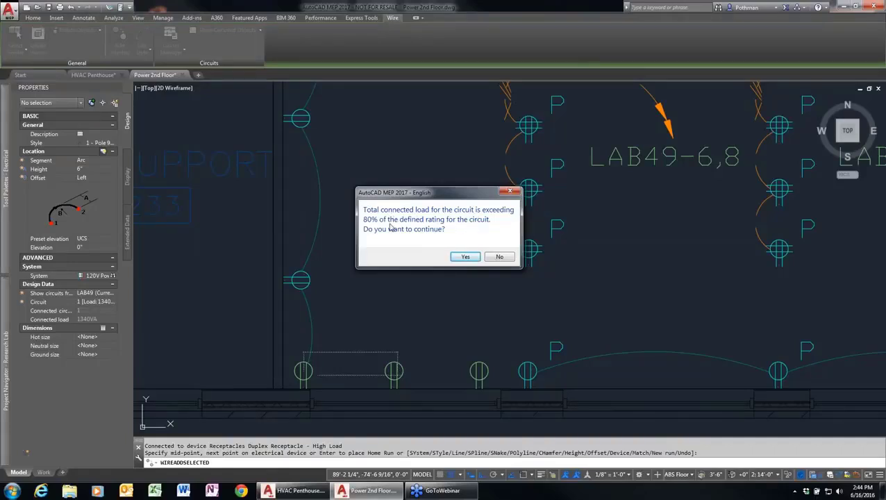
pyautogui.click(465, 257)
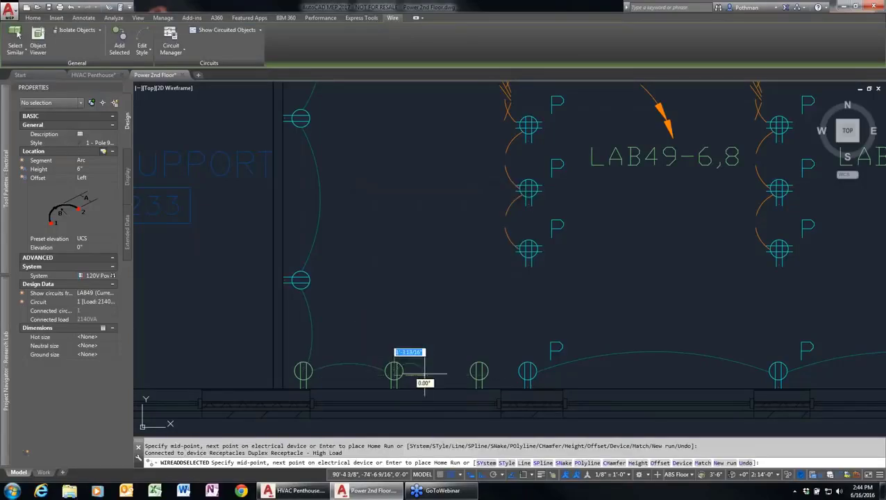
pyautogui.click(478, 369)
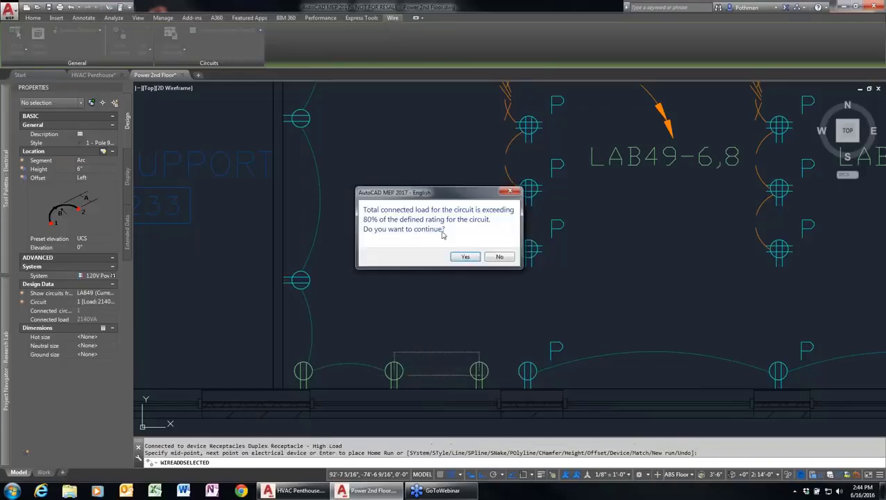
pyautogui.click(462, 256)
pyautogui.press('Return')
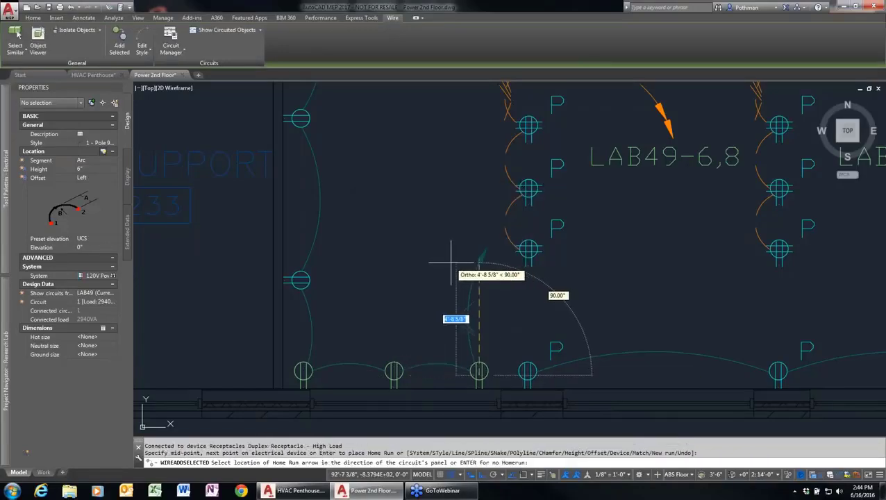
pyautogui.press('Return')
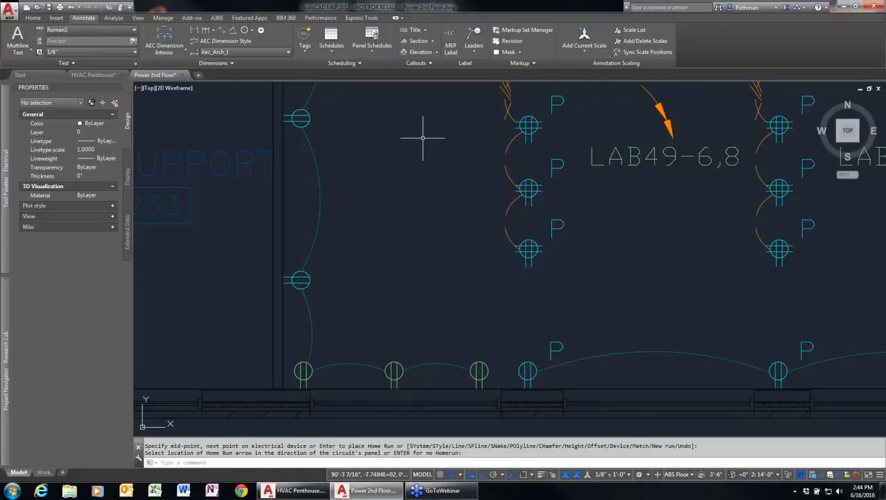
# Open the Circuit Manager and show the circuits of panel LAB49 in the current drawing
pyautogui.click(113, 17)
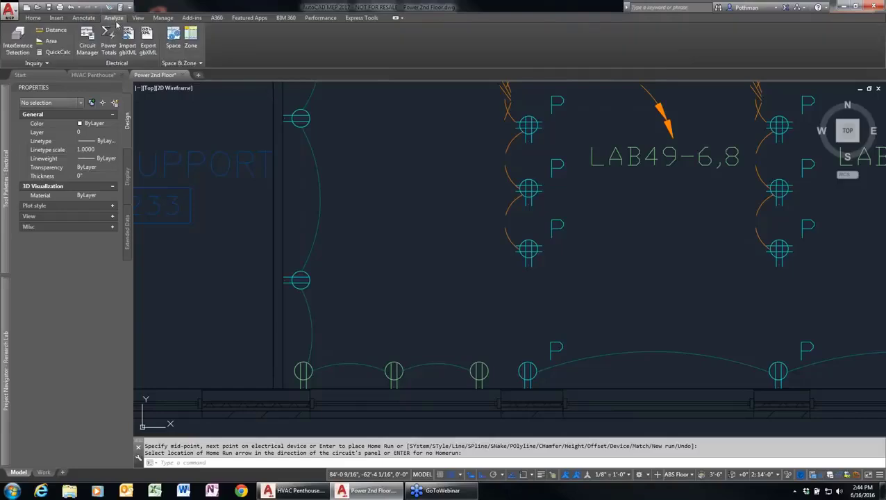
pyautogui.click(87, 43)
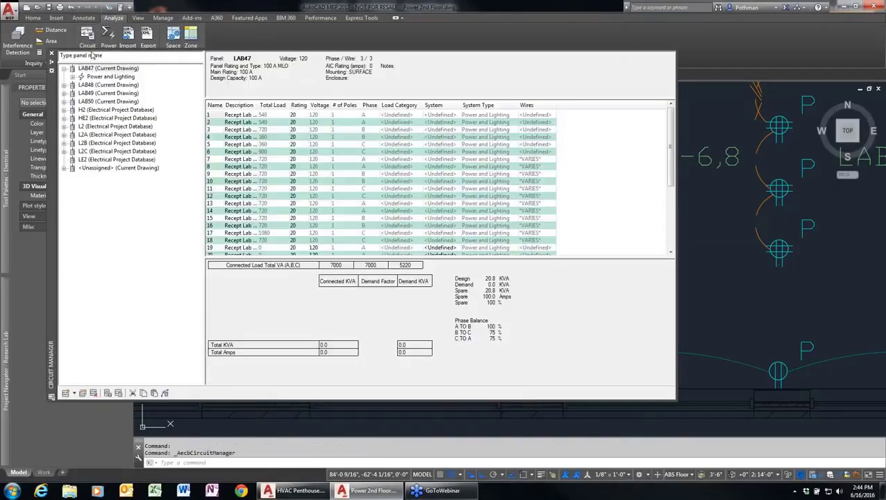
pyautogui.click(97, 94)
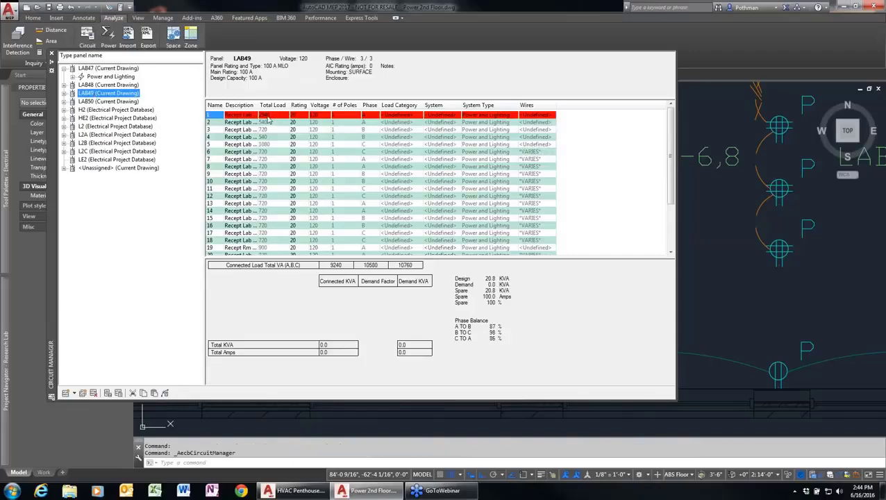
# Set the rating of circuit 1 on panel LAB49 to 30
pyautogui.click(297, 115)
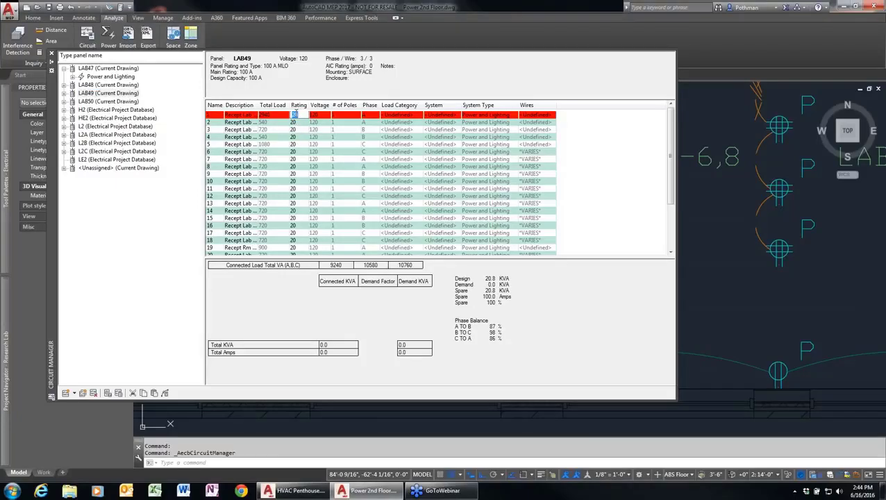
pyautogui.write('30')
pyautogui.press('Return')
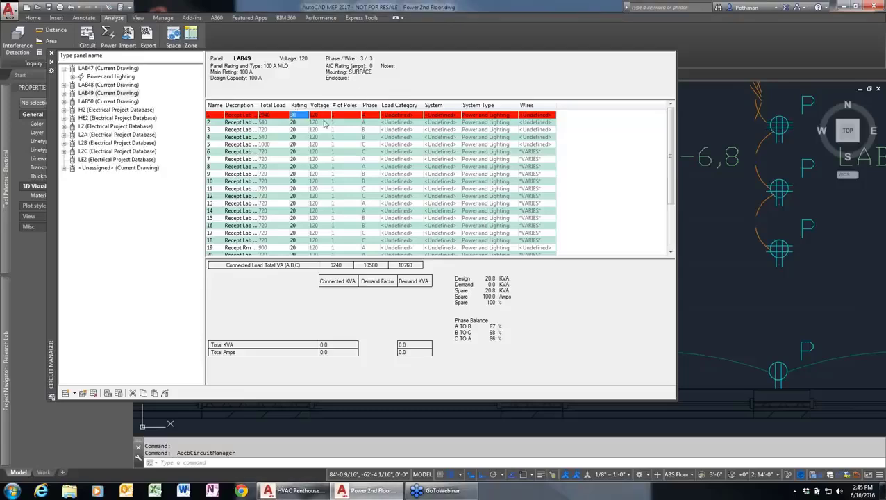
# Set the rating of circuit 1 on panel LAB49 to 40 and close the Circuit Manager
pyautogui.click(303, 116)
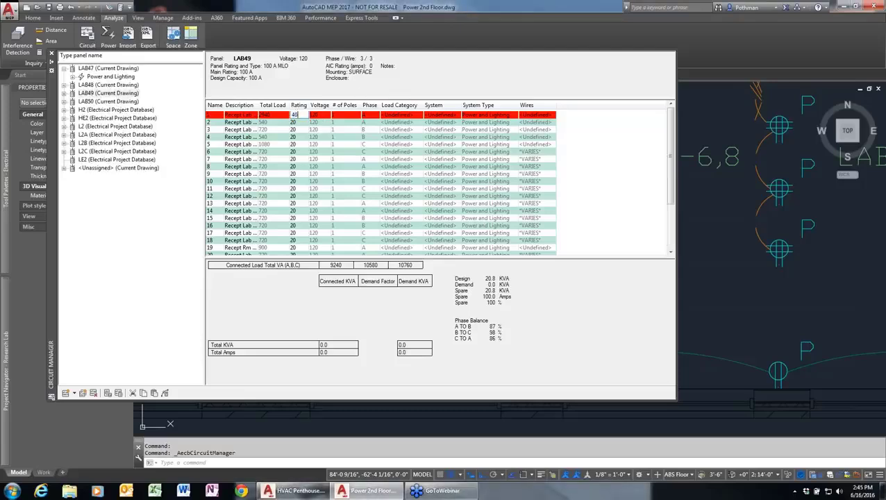
pyautogui.press('Return')
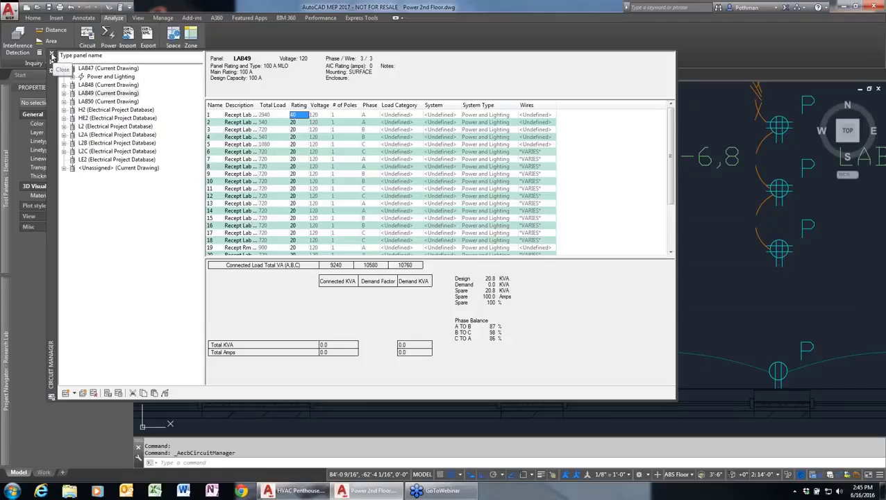
pyautogui.click(50, 55)
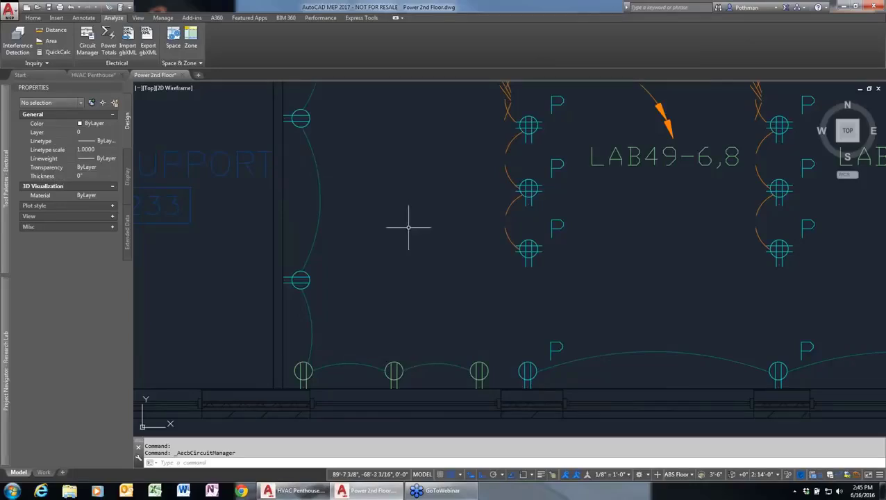
# Place a 3-phase branch panel schedule for panel LAB49 below the floor plan, using the Branch Panel Three Phase style
pyautogui.scroll(-2, 421, 254)
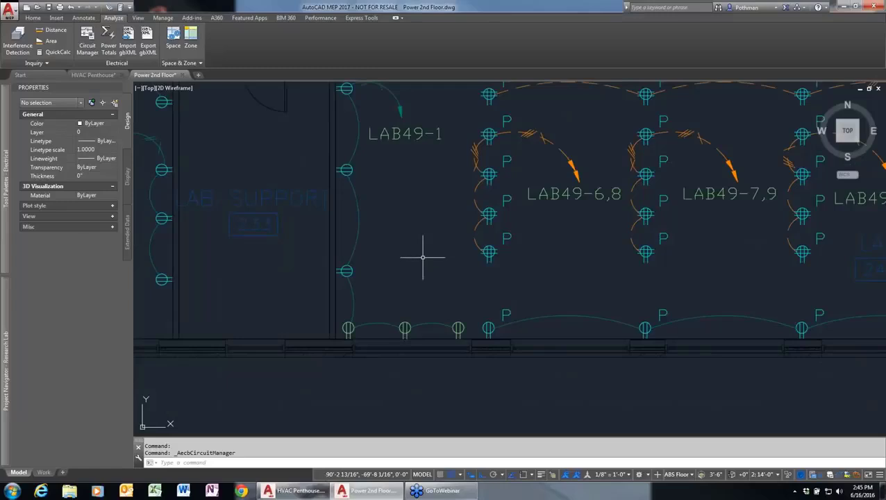
pyautogui.scroll(-2, 422, 257)
pyautogui.scroll(-3, 420, 261)
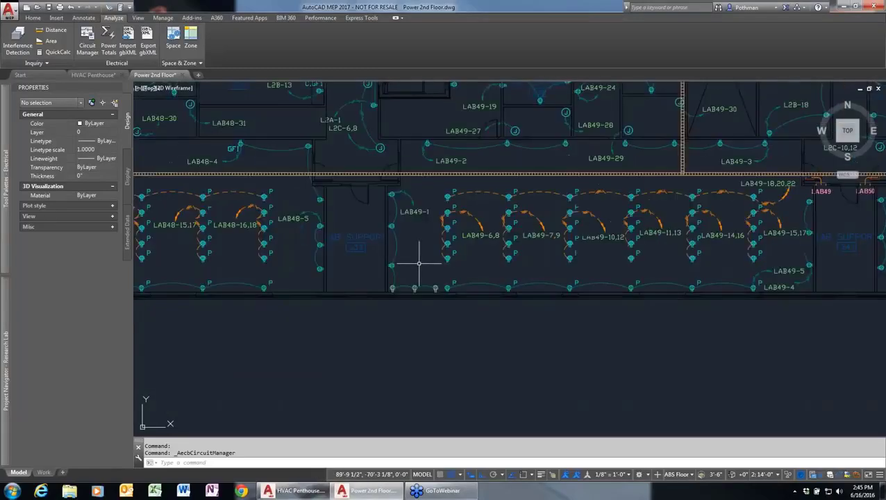
pyautogui.scroll(-2, 419, 264)
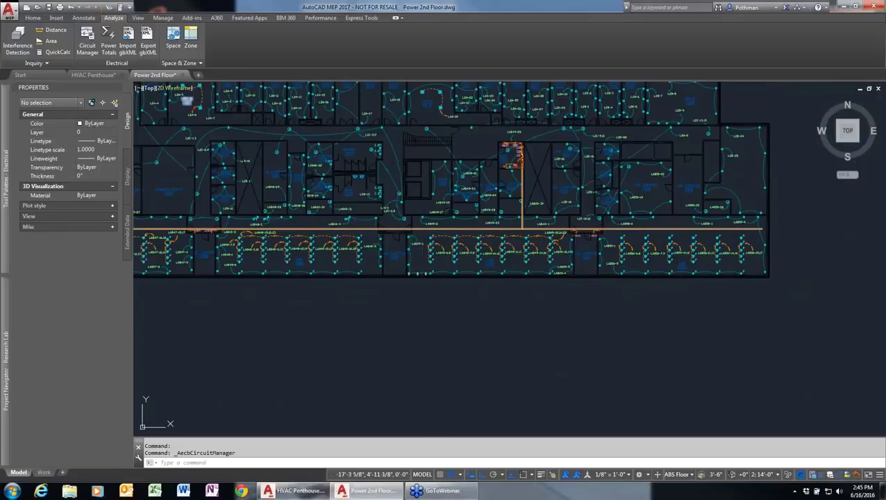
pyautogui.click(83, 18)
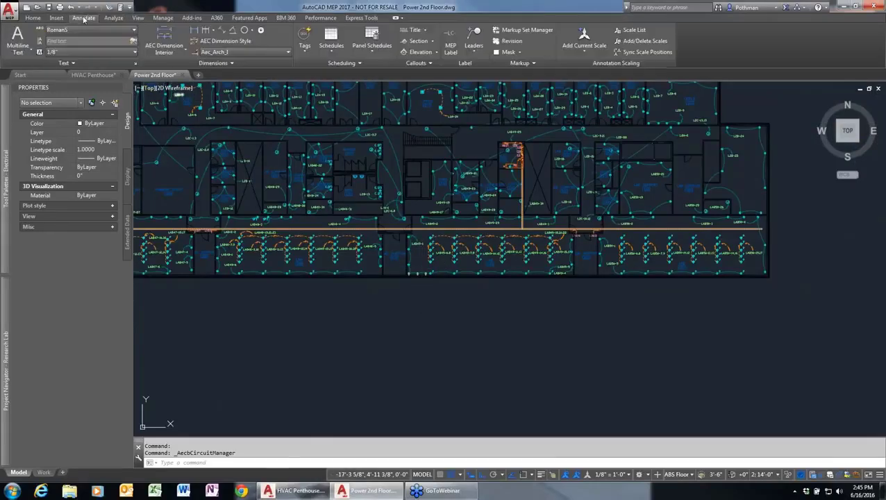
pyautogui.click(372, 42)
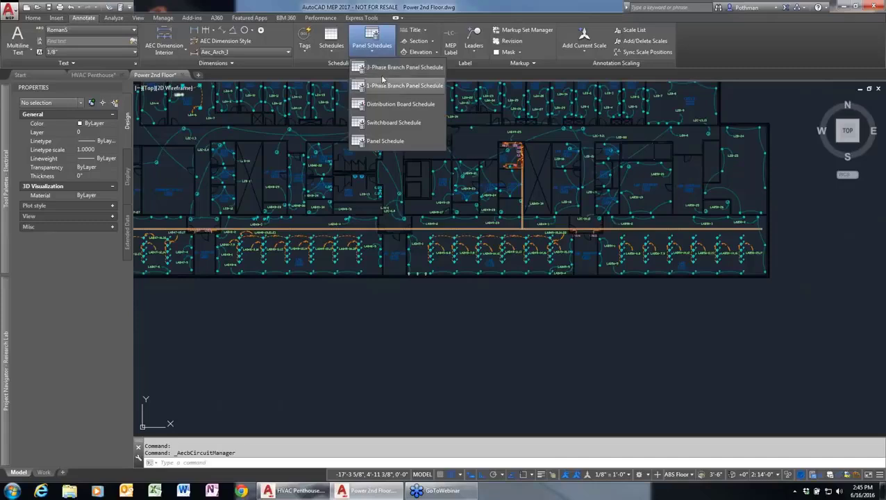
pyautogui.click(385, 68)
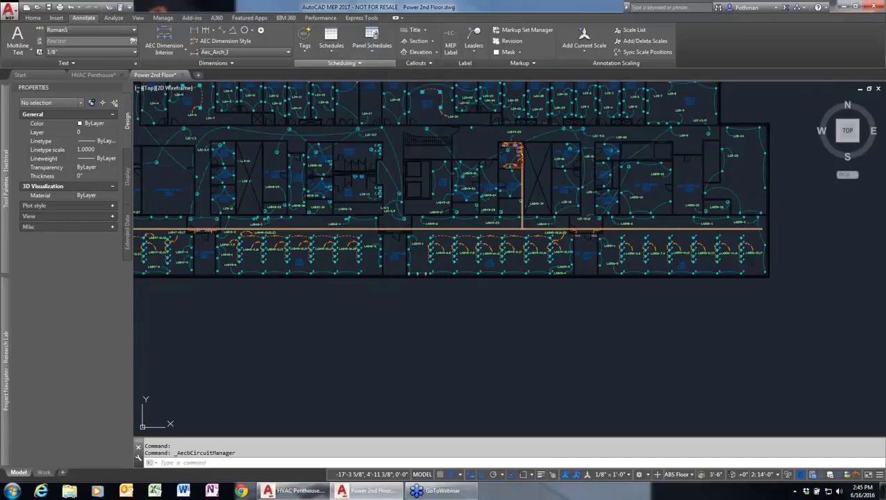
pyautogui.click(312, 212)
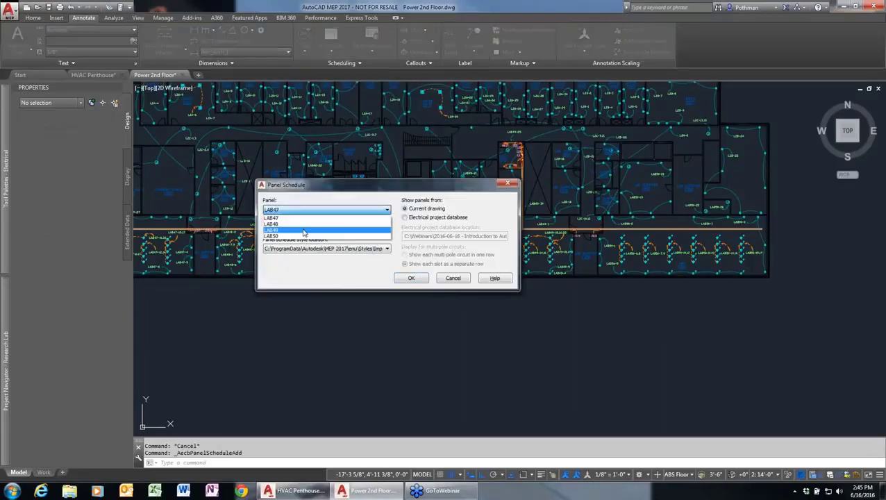
pyautogui.click(303, 231)
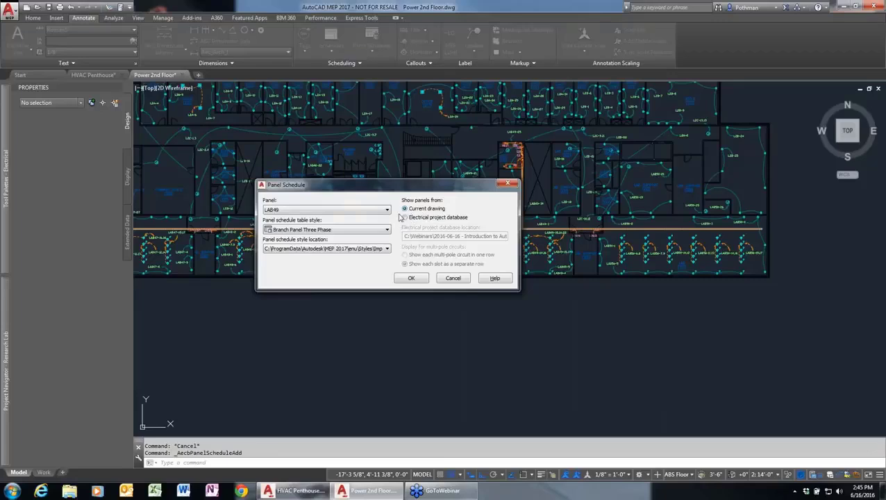
pyautogui.click(412, 278)
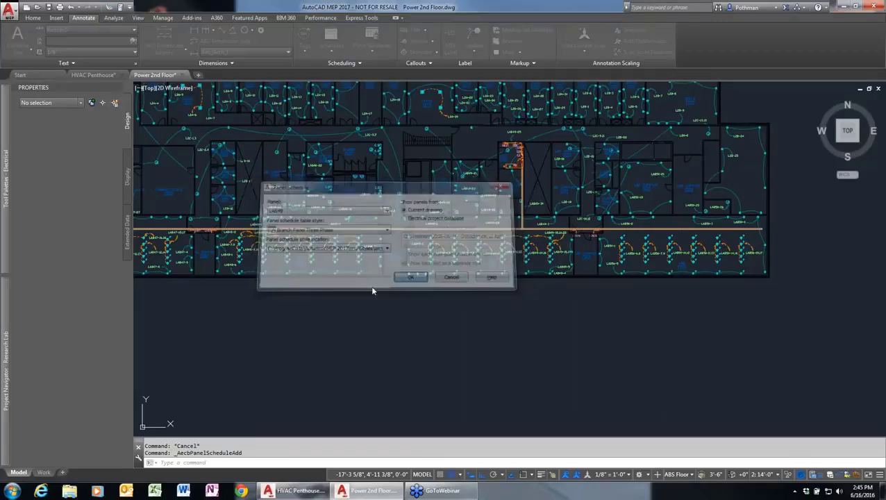
pyautogui.click(352, 292)
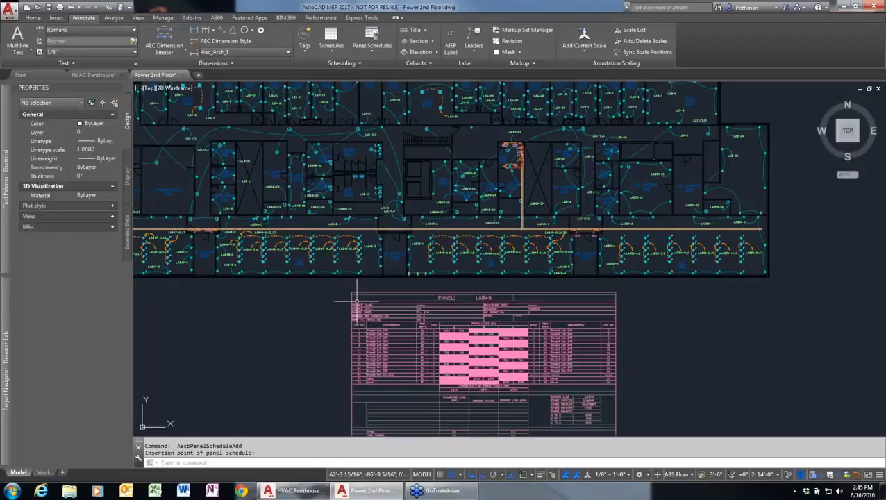
# Examine the LAB49 panel schedule's circuit trip ratings, phase loads, spare capacity and phase balance
pyautogui.moveTo(379, 339); pyautogui.dragTo(365, 238, button='middle')
pyautogui.scroll(1, 365, 237)
pyautogui.scroll(2, 365, 236)
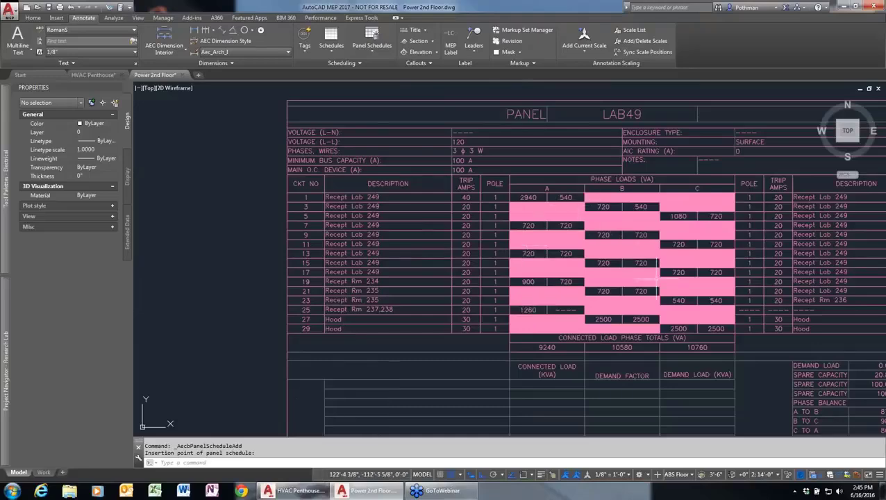
pyautogui.moveTo(657, 386); pyautogui.dragTo(603, 281, button='middle')
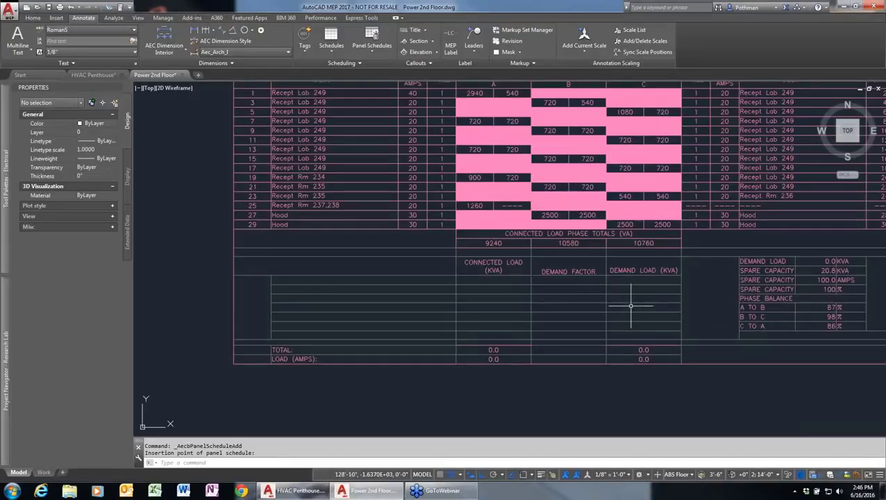
pyautogui.scroll(3, 510, 322)
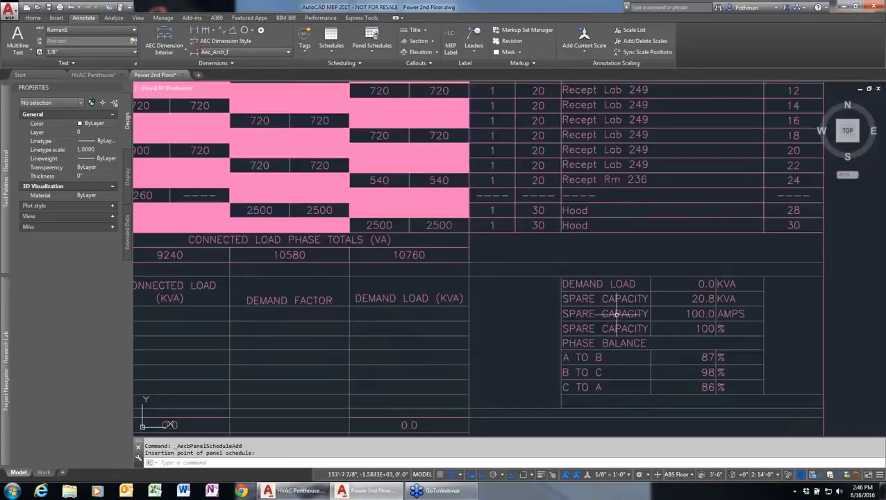
pyautogui.scroll(-5, 613, 313)
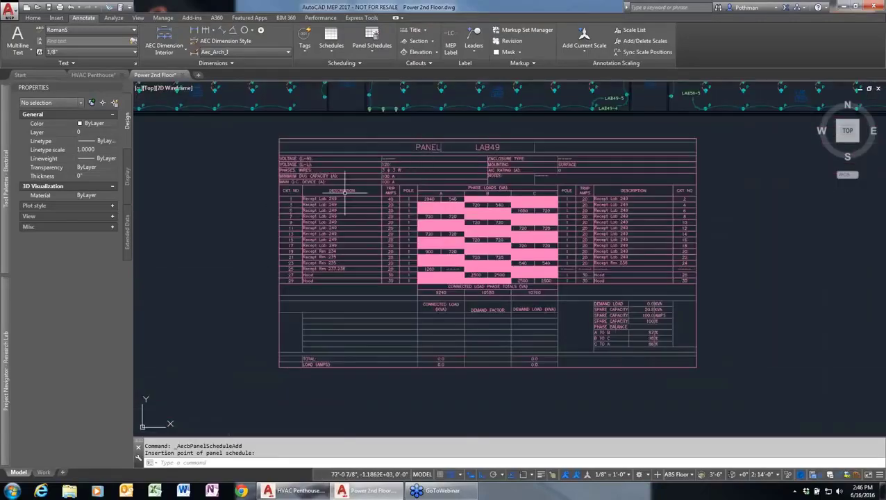
pyautogui.scroll(5, 340, 194)
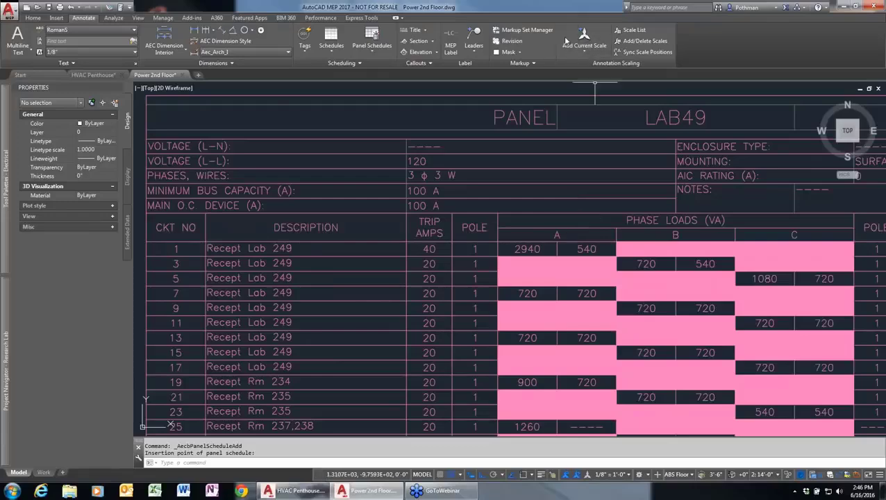
# Close the Power 2nd Floor drawing without saving its changes
pyautogui.click(182, 75)
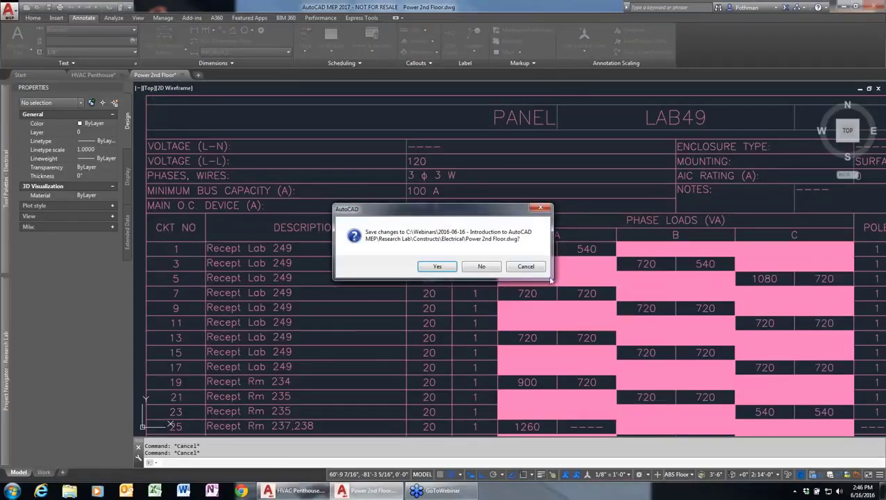
pyautogui.click(481, 267)
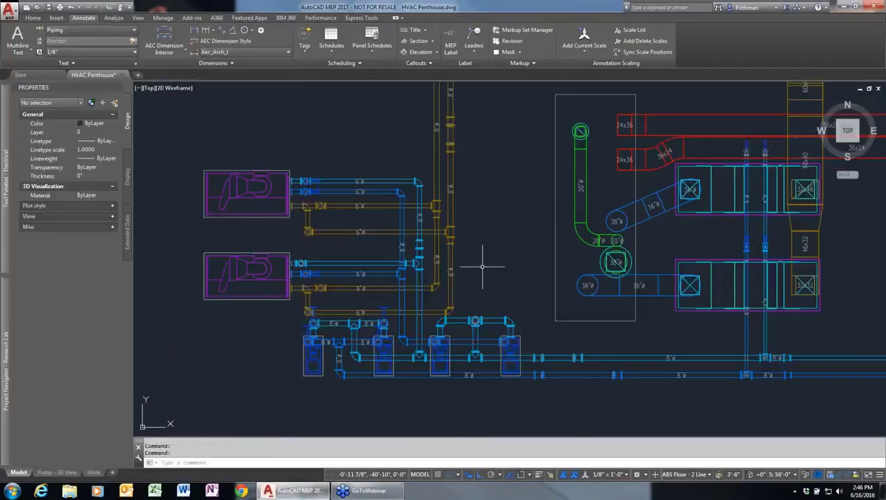
# Open the upper air handling unit nearest the chillers, together with its surrounding ducts and piping, in the Object Viewer
pyautogui.scroll(-3, 510, 253)
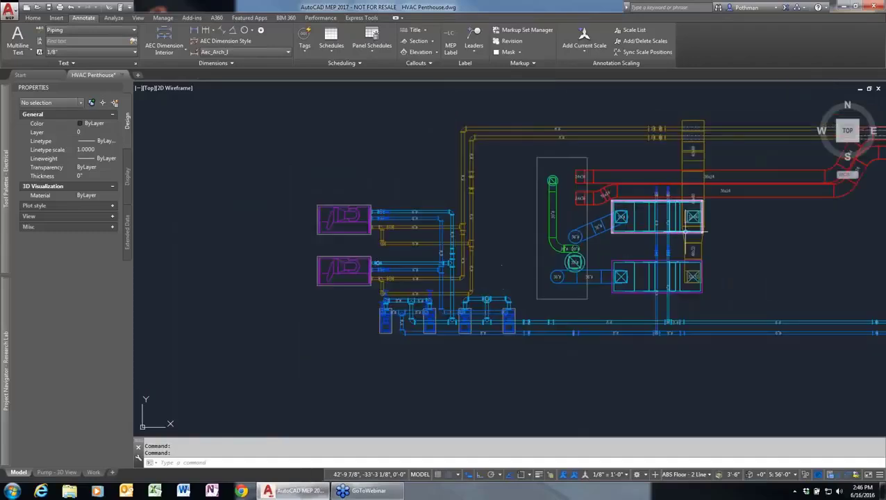
pyautogui.scroll(1, 651, 233)
pyautogui.moveTo(651, 233); pyautogui.dragTo(480, 268, button='middle')
pyautogui.scroll(1, 481, 270)
pyautogui.scroll(-2, 482, 271)
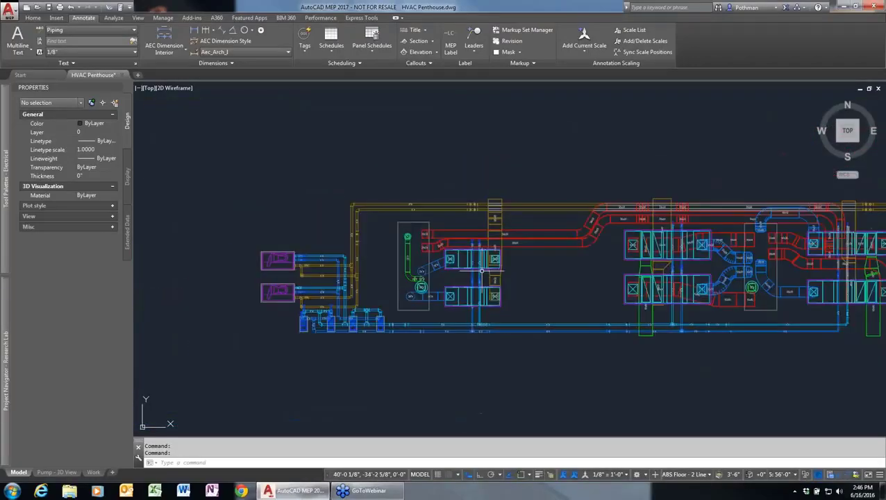
pyautogui.scroll(-2, 481, 271)
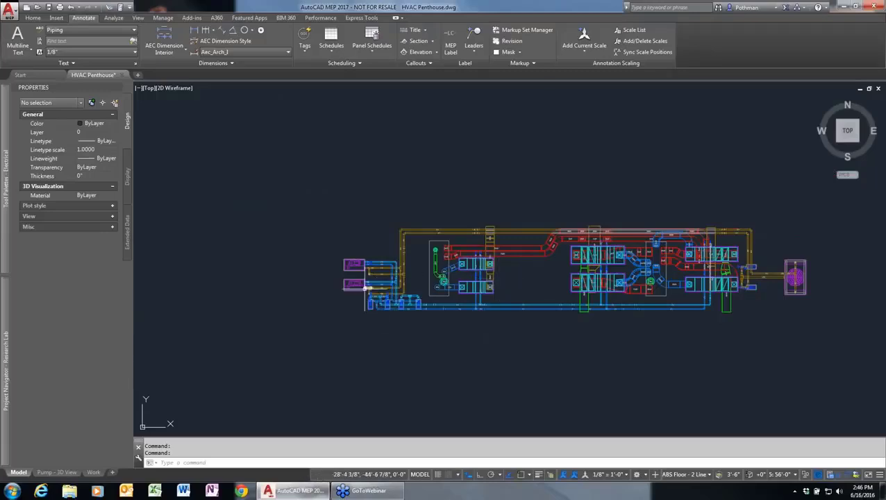
pyautogui.scroll(4, 469, 295)
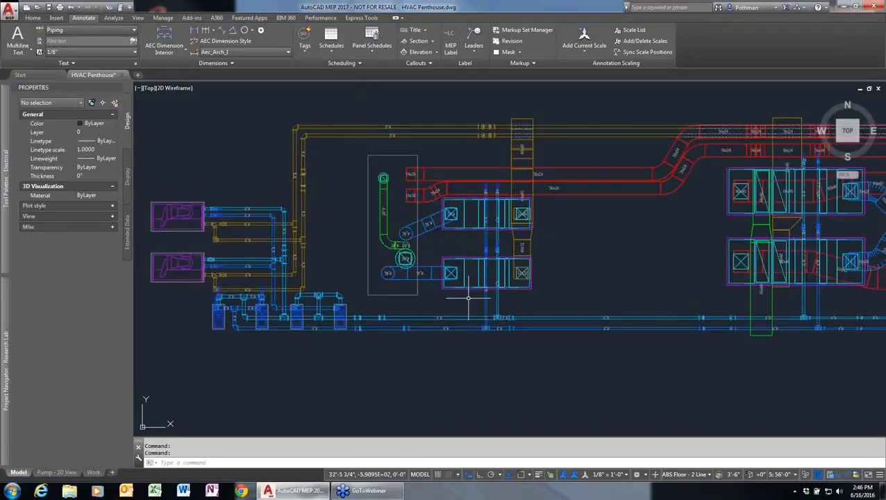
pyautogui.click(359, 98)
pyautogui.click(689, 233)
pyautogui.rightClick(622, 233)
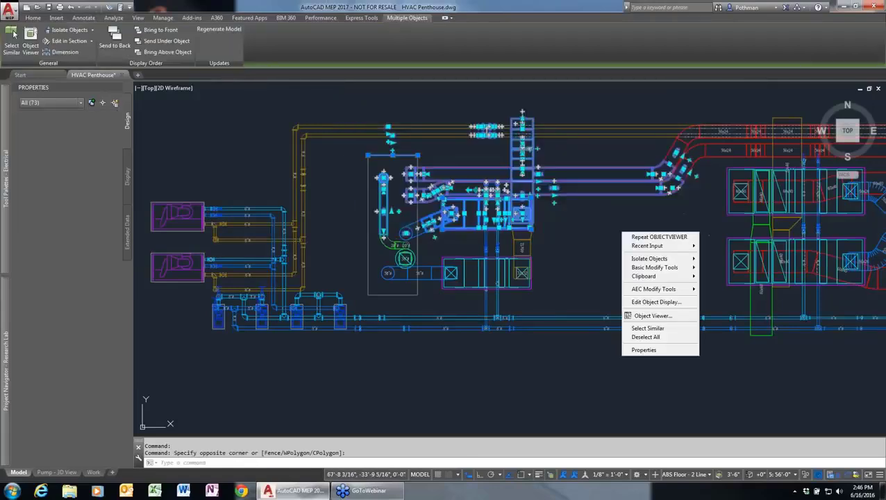
pyautogui.click(653, 316)
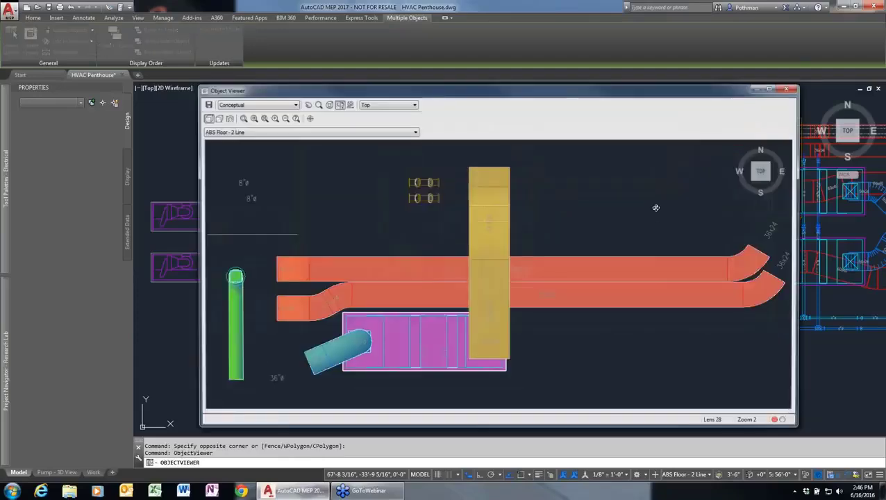
# Examine the selected ductwork, air handler and valve piping in 3D from a rotated close-up view, and close the viewer
pyautogui.click(771, 182)
pyautogui.moveTo(488, 314); pyautogui.dragTo(658, 165)
pyautogui.scroll(10, 517, 276)
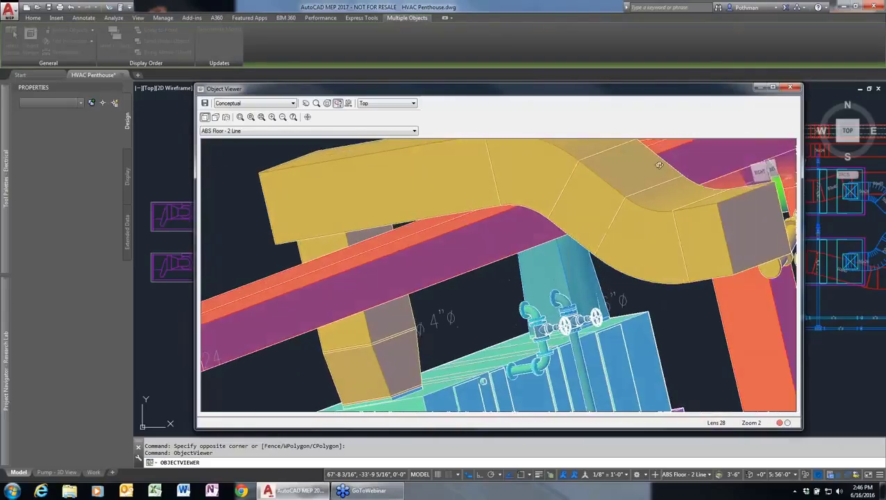
pyautogui.click(789, 88)
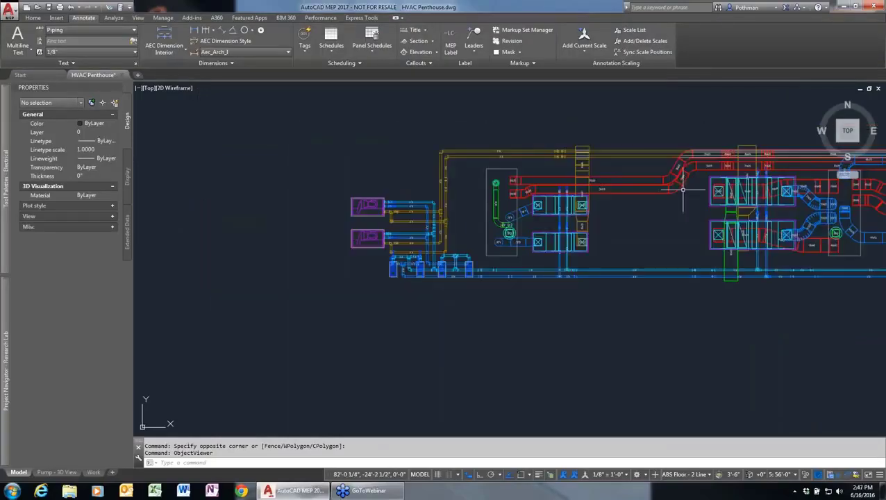
# Draw a horizontal Section callout line through the whole penthouse plan, from beyond the chillers to past the cooling tower
pyautogui.scroll(-2, 683, 188)
pyautogui.moveTo(611, 205); pyautogui.dragTo(401, 239, button='middle')
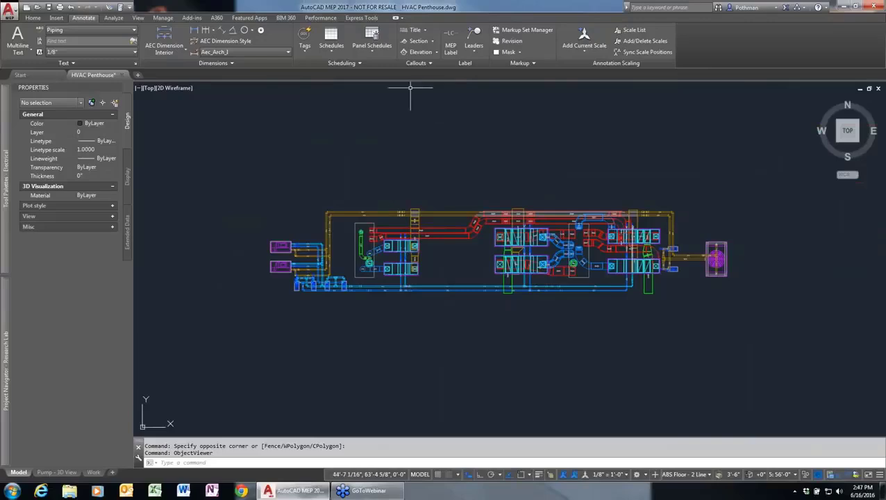
pyautogui.click(432, 42)
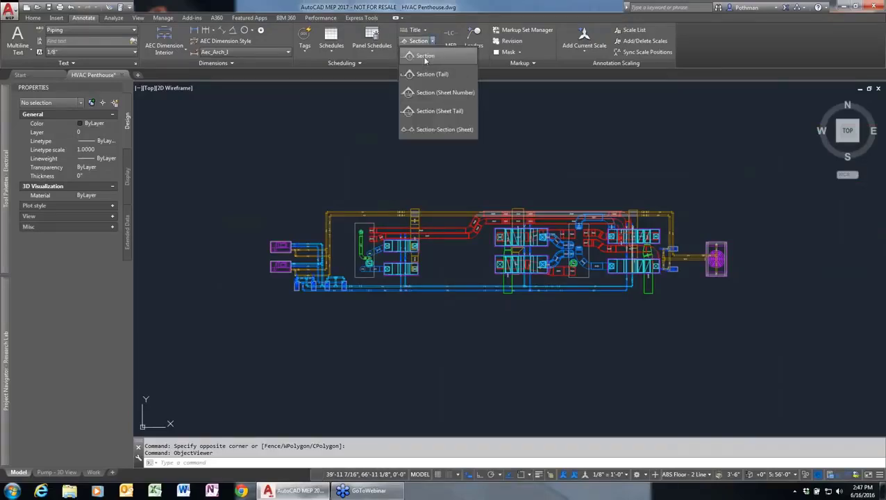
pyautogui.click(424, 57)
pyautogui.click(259, 254)
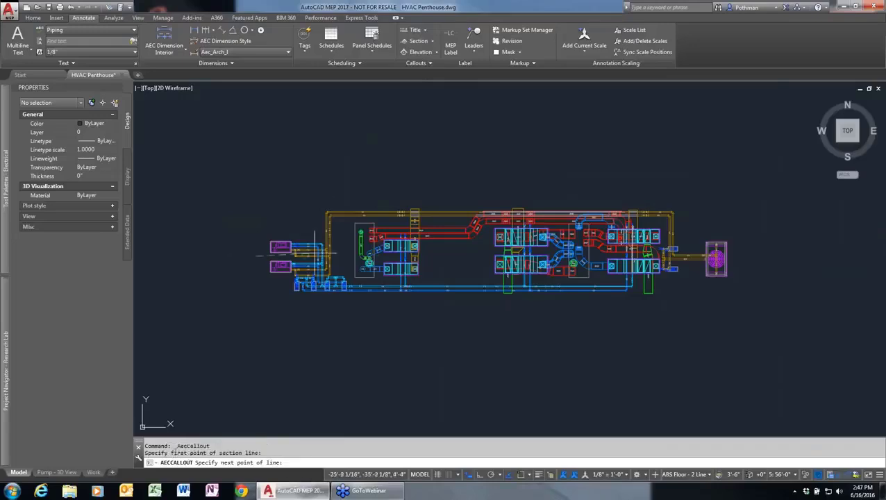
pyautogui.click(743, 256)
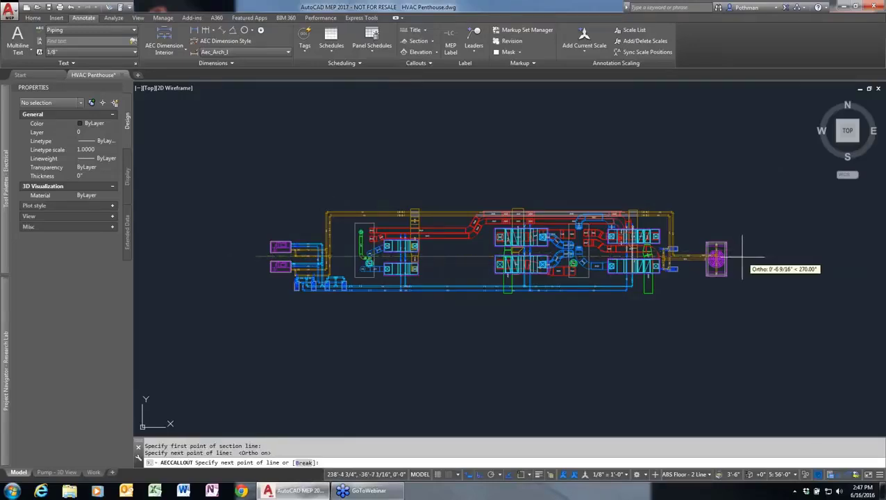
pyautogui.press('Return')
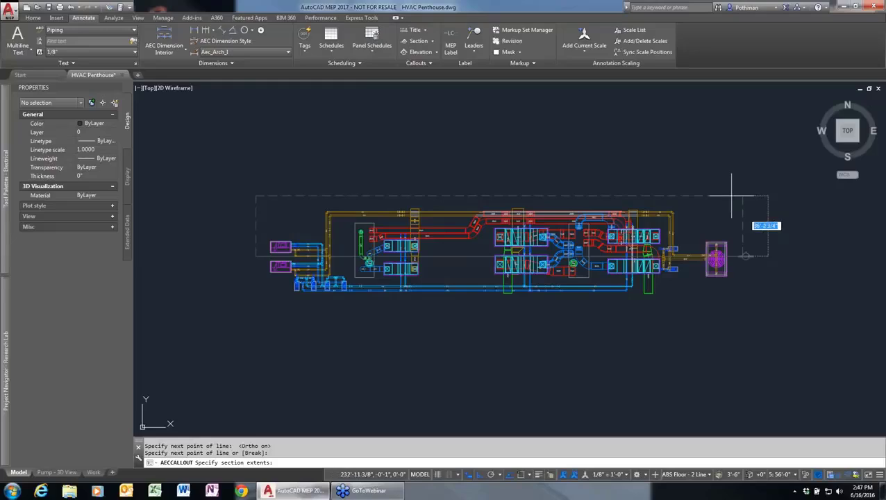
# Extend the section's depth past the upper pipe runs, generate it in the current drawing at 1/8" = 1'-0", and place it above the plan
pyautogui.click(669, 189)
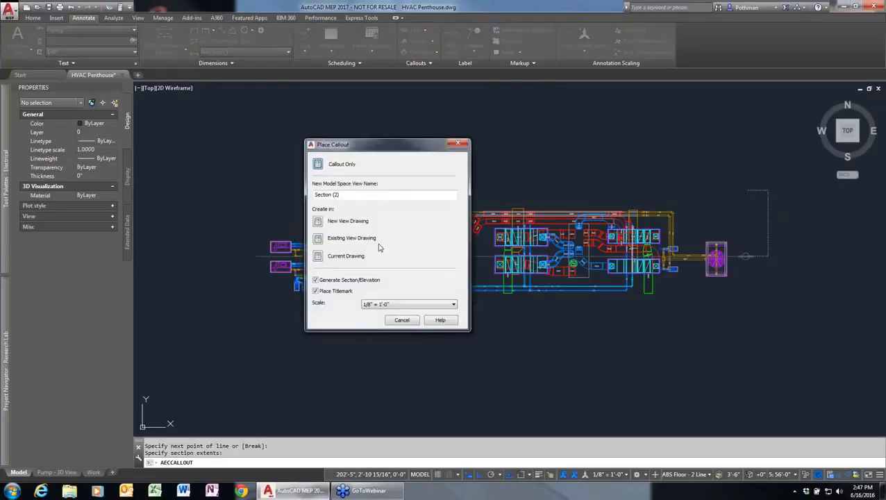
pyautogui.click(317, 256)
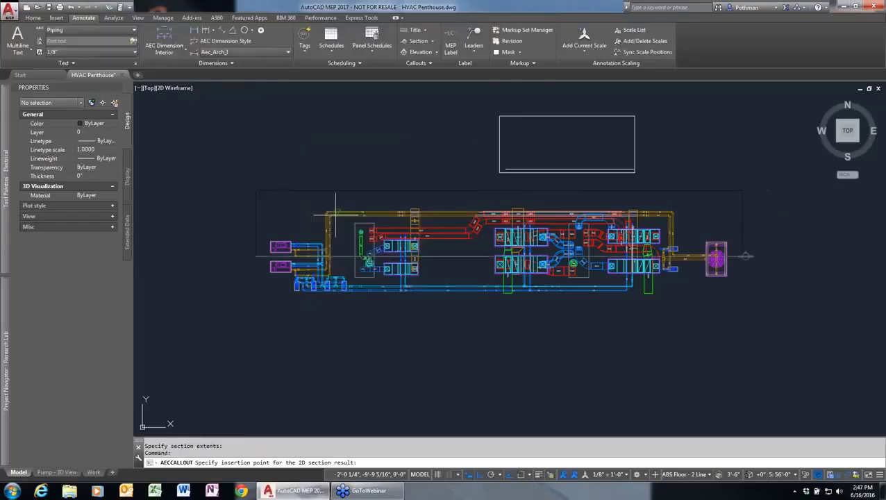
pyautogui.click(257, 176)
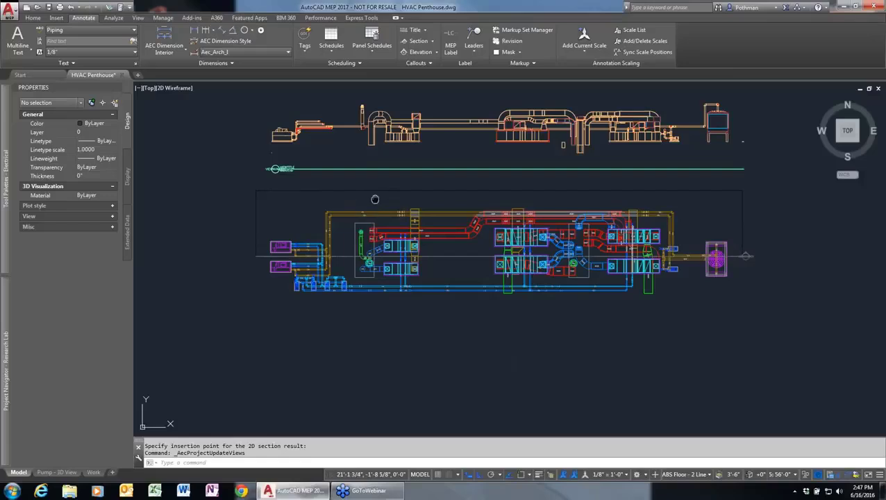
# Move the rooftop fan at the end of the green 20" round duct out of the shaft toward the chillers, keeping the duct connected
pyautogui.moveTo(375, 198); pyautogui.dragTo(430, 231, button='middle')
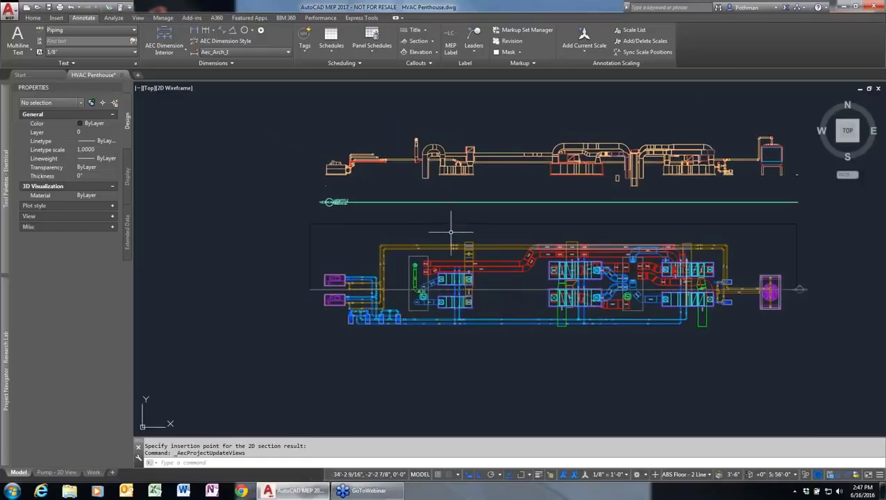
pyautogui.scroll(-2, 450, 233)
pyautogui.scroll(4, 444, 236)
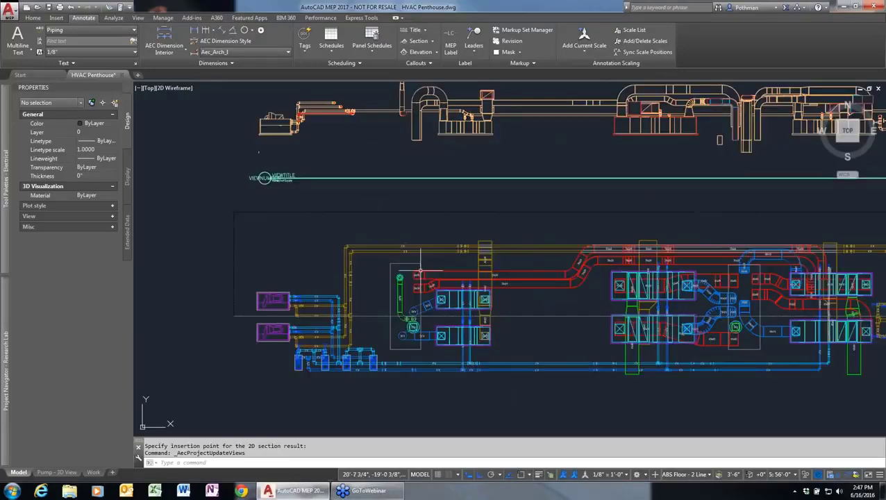
pyautogui.scroll(-4, 420, 269)
pyautogui.scroll(2, 412, 331)
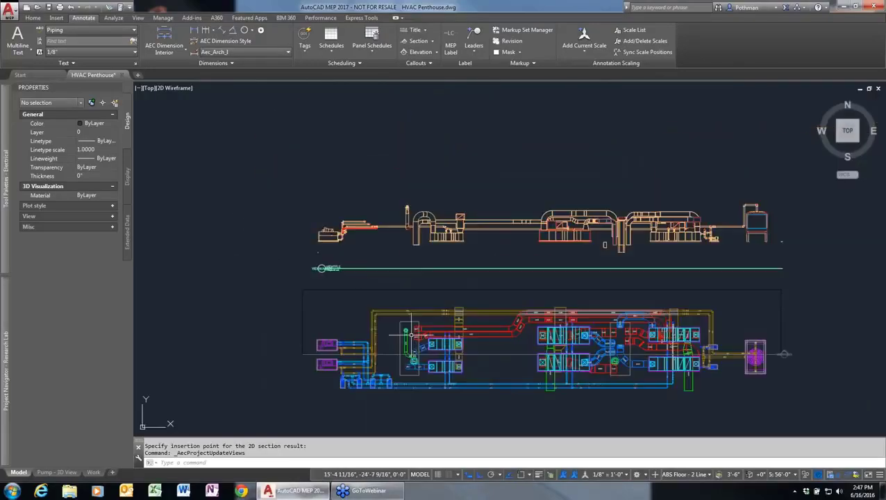
pyautogui.scroll(4, 405, 331)
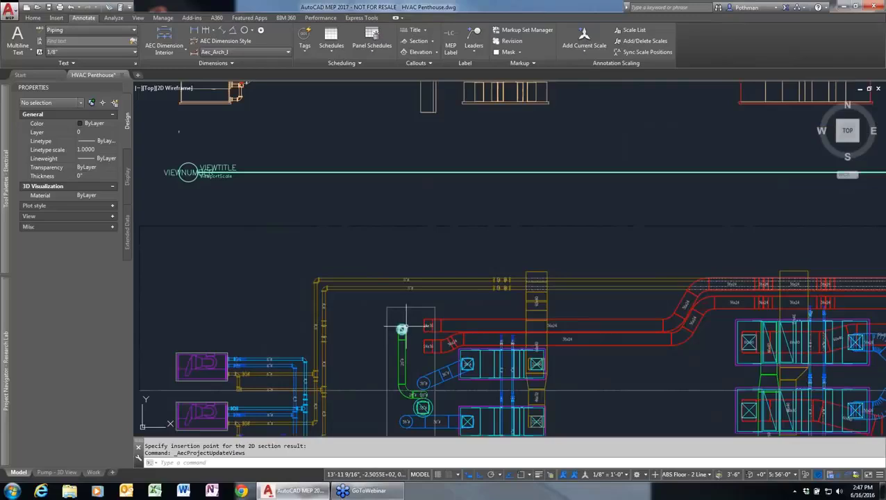
pyautogui.click(402, 328)
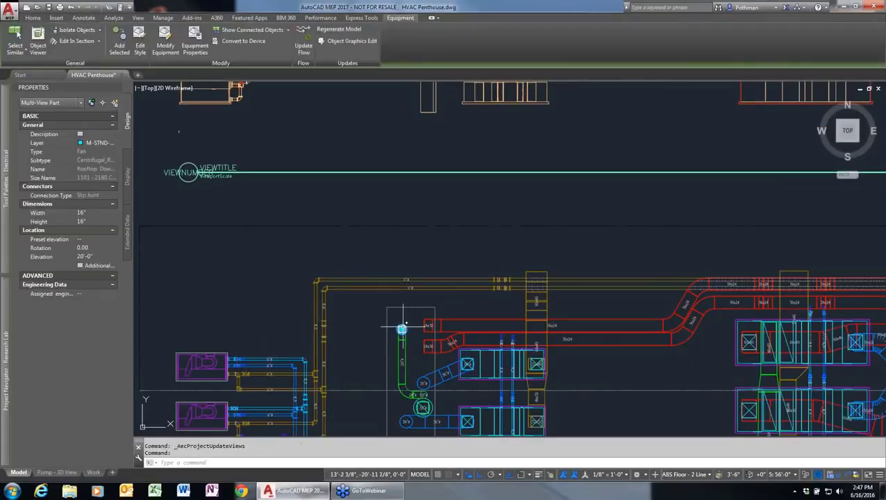
pyautogui.click(401, 328)
pyautogui.click(353, 329)
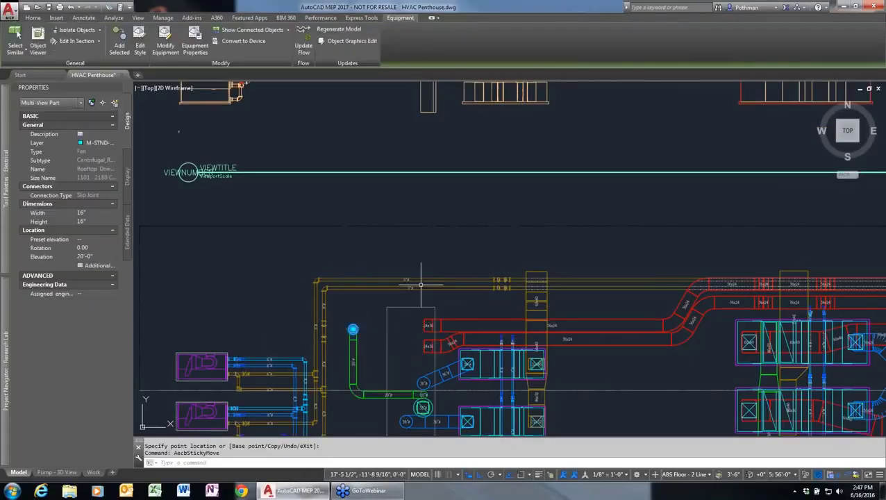
pyautogui.press('Escape')
# Refresh the 2D section above the plan to reflect the moved fan, and view it together with the plan
pyautogui.moveTo(447, 168); pyautogui.dragTo(458, 362, button='middle')
pyautogui.click(449, 231)
pyautogui.click(459, 226)
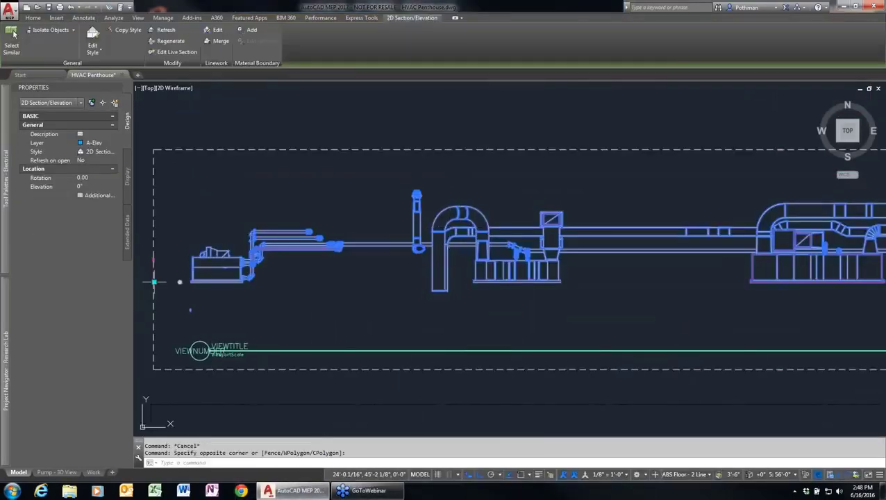
pyautogui.rightClick(461, 232)
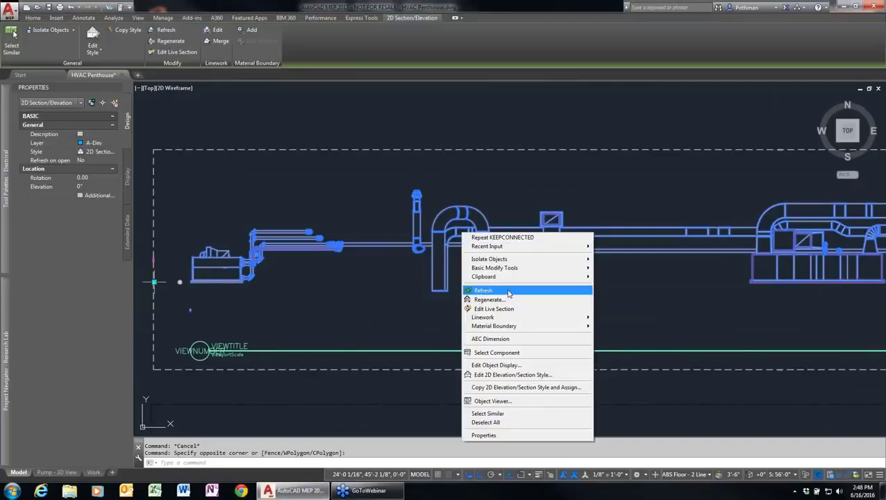
pyautogui.click(508, 292)
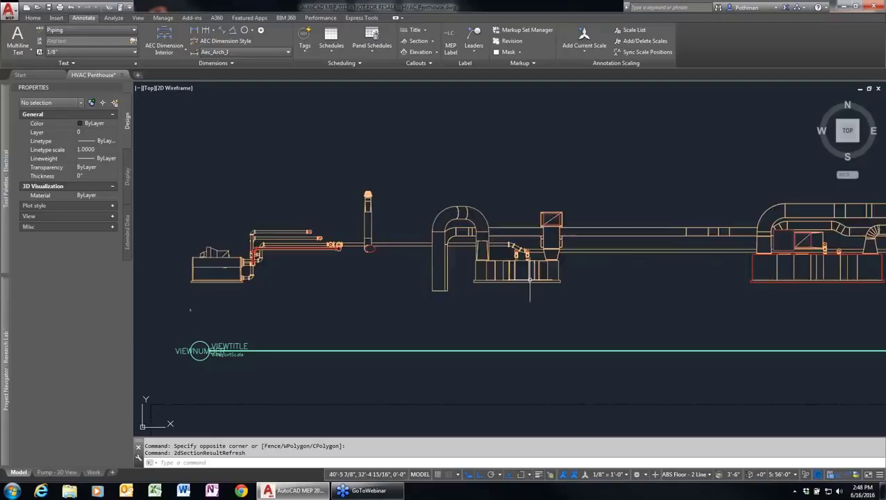
pyautogui.scroll(-4, 610, 307)
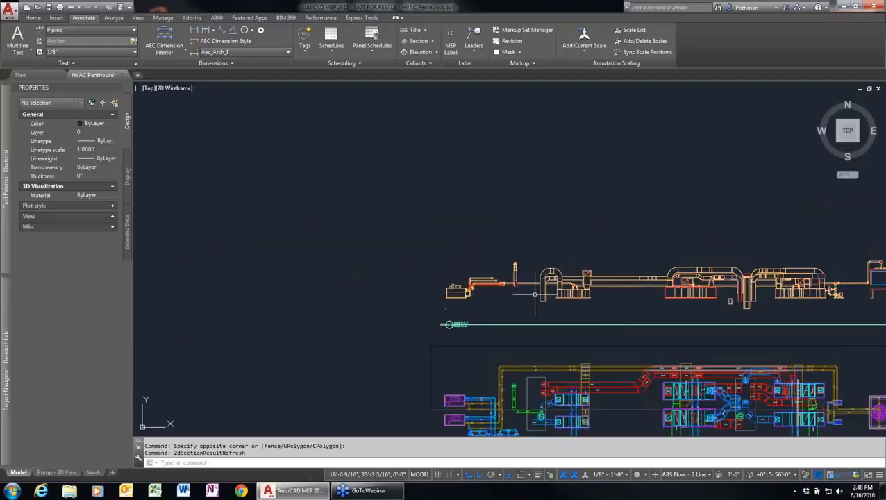
pyautogui.moveTo(522, 295); pyautogui.dragTo(297, 211, button='middle')
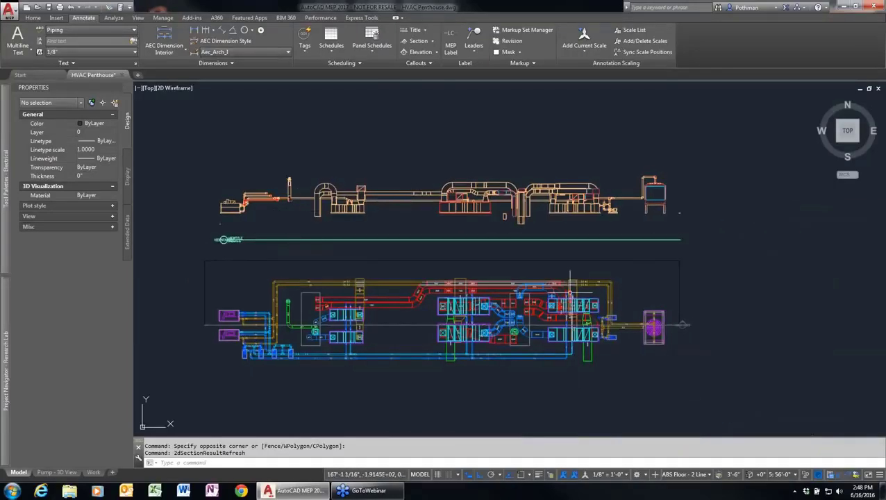
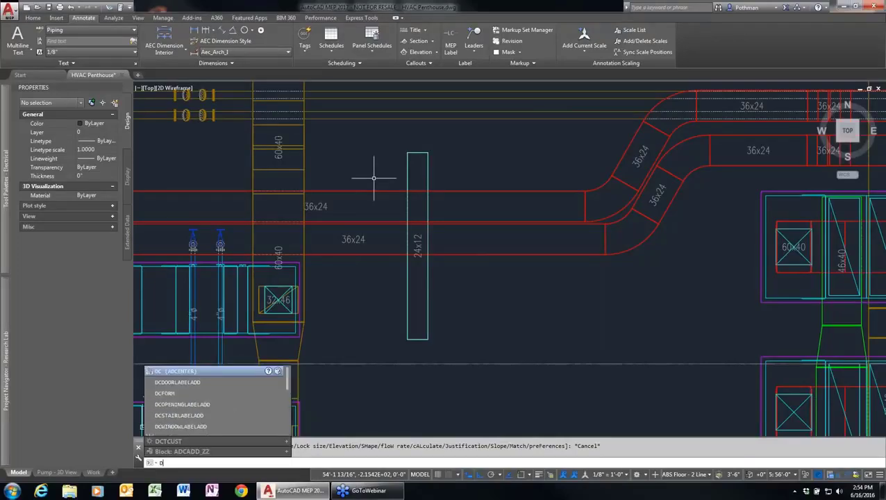
pyautogui.press('Return')
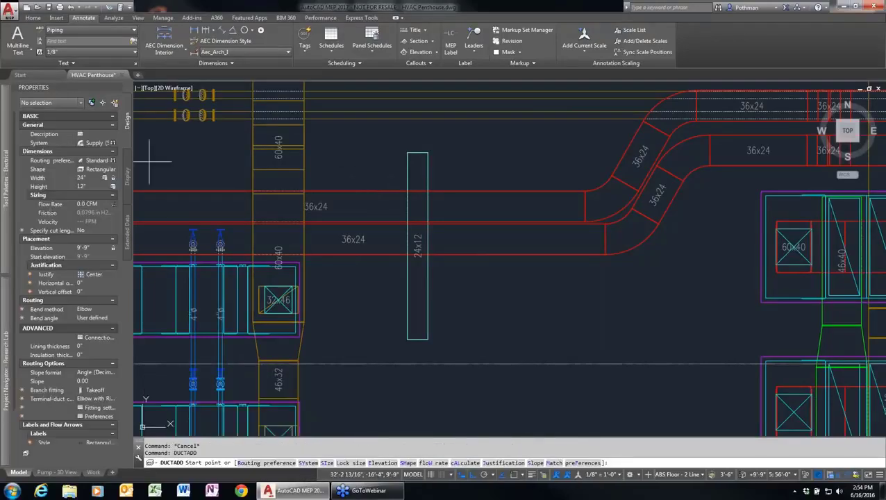
pyautogui.click(49, 248)
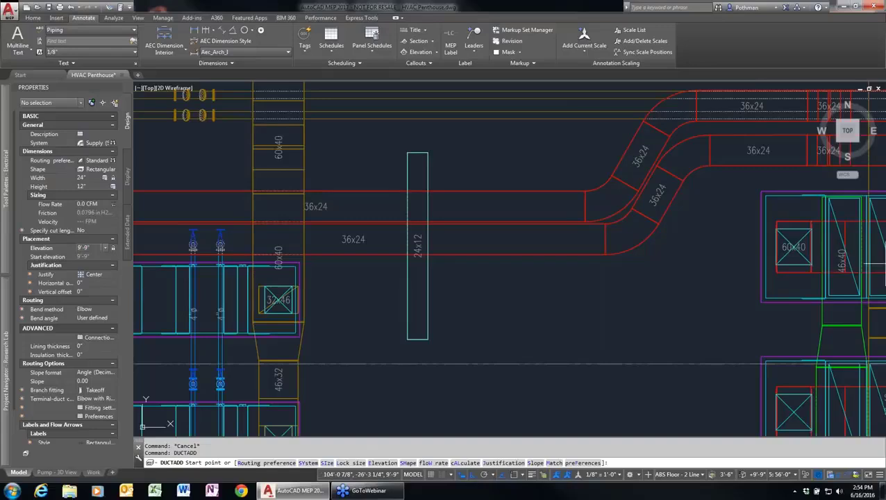
pyautogui.press('Escape')
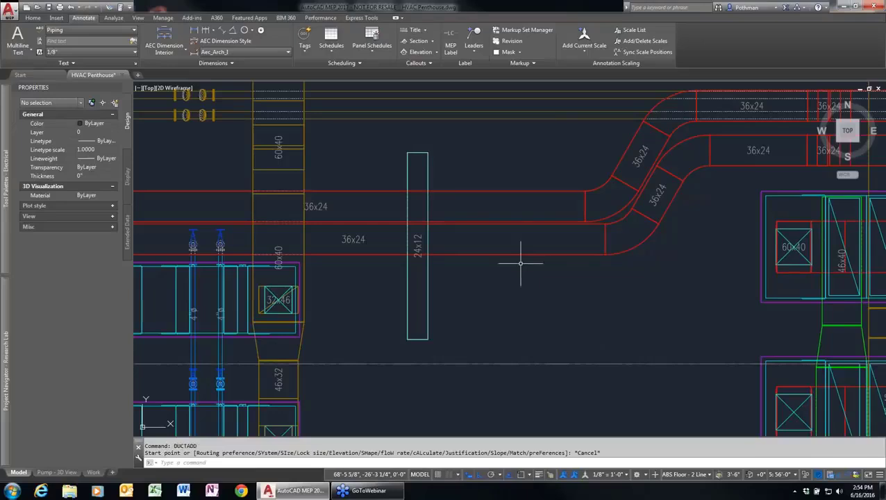
# Start a new duct and assign it the Outdoor Air system from the content library's duct system definitions
pyautogui.press('Return')
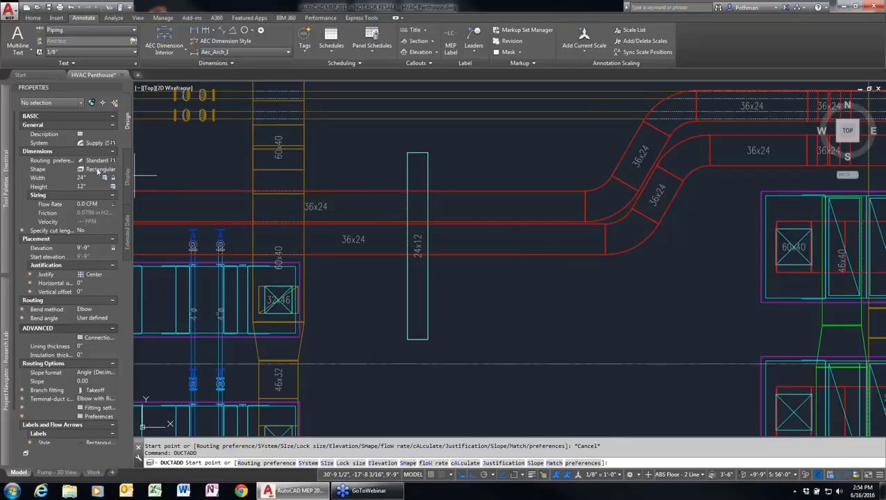
pyautogui.click(111, 144)
pyautogui.click(112, 144)
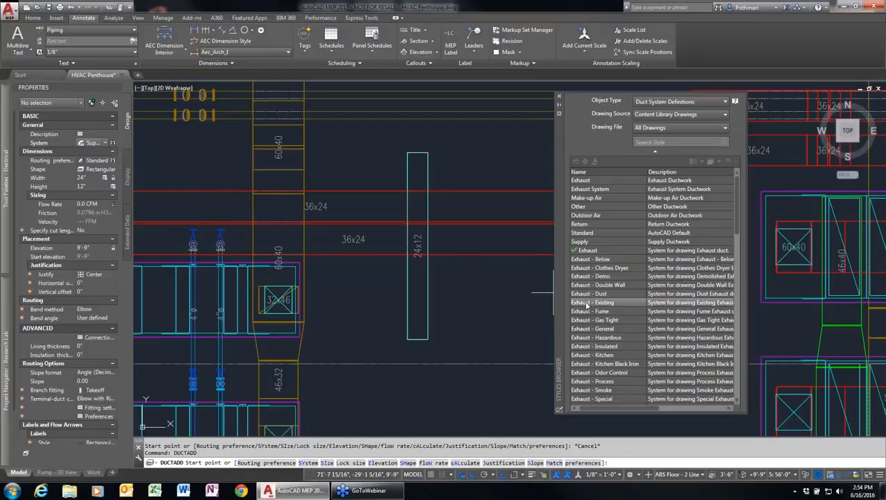
pyautogui.click(592, 218)
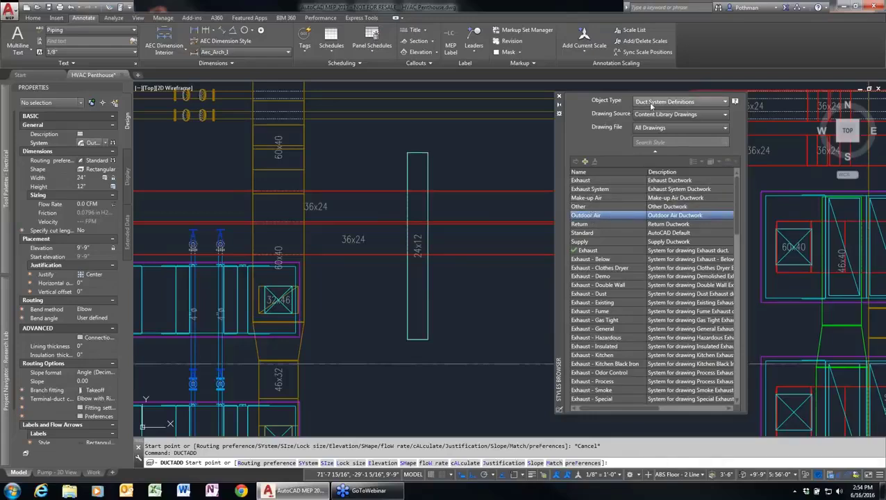
# Look through the HVAC object types the Styles Browser offers, close it, and leave the duct command
pyautogui.click(725, 102)
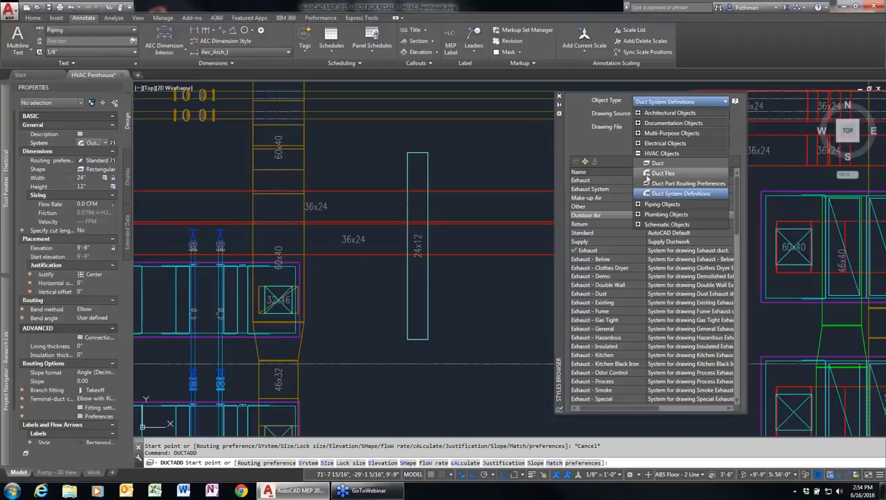
pyautogui.click(563, 123)
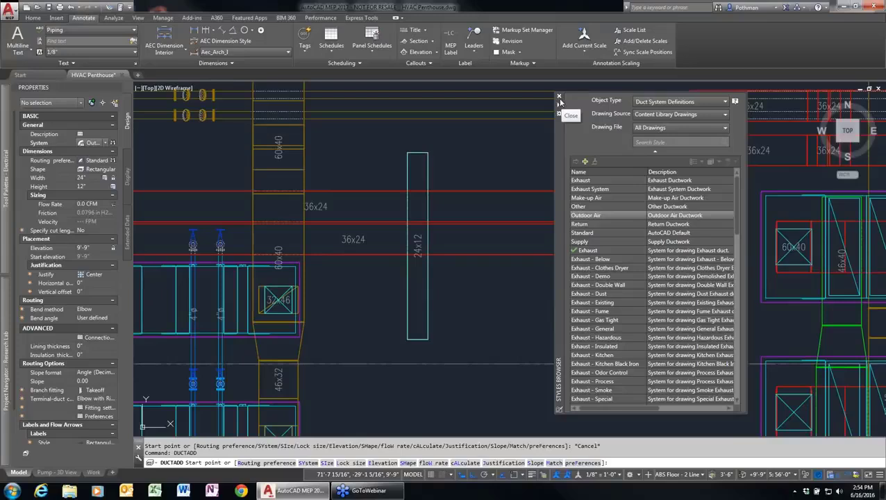
pyautogui.click(559, 97)
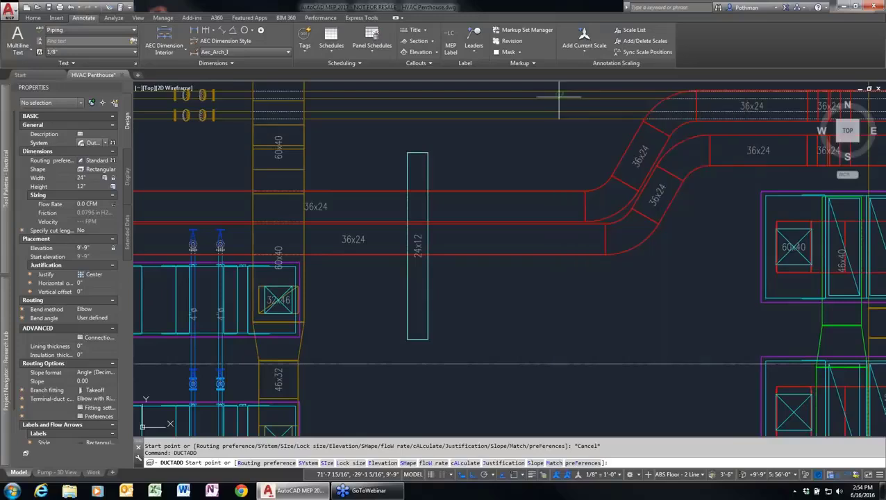
pyautogui.press('Escape')
pyautogui.press('Escape')
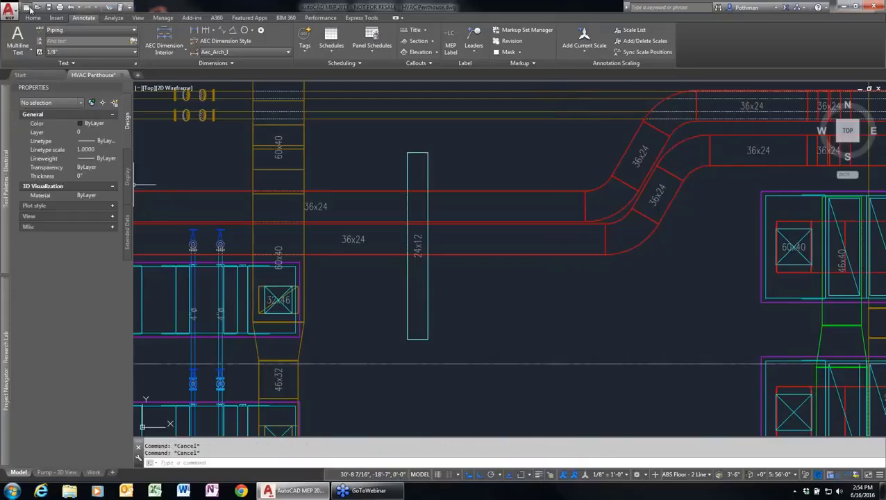
# Create a new blank drawing, start a duct in it, and check which duct systems it already contains
pyautogui.click(28, 8)
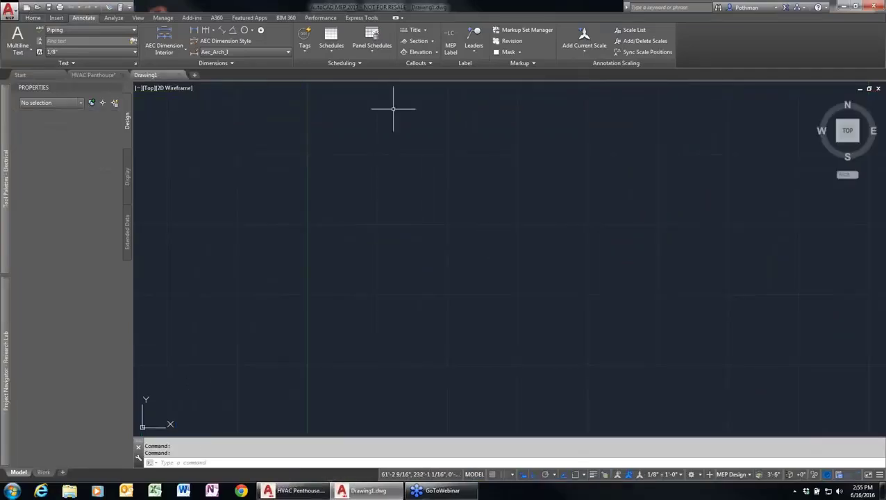
pyautogui.write('duc')
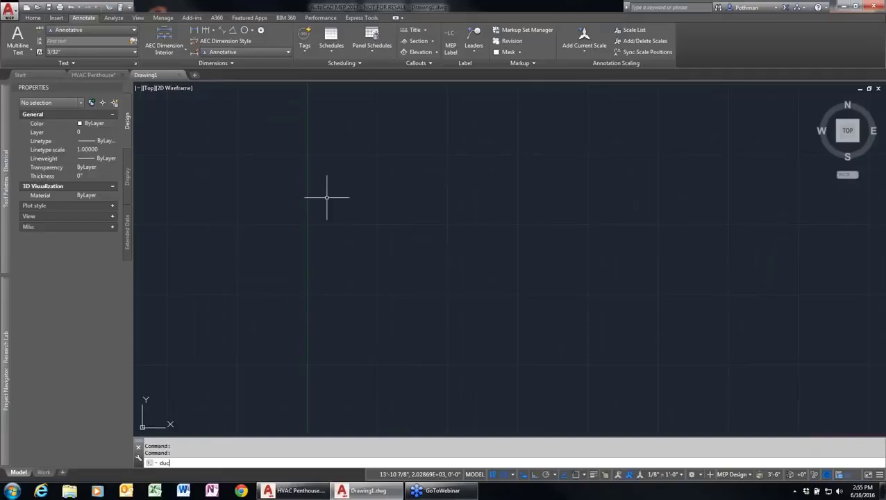
pyautogui.write('tadd')
pyautogui.press('Return')
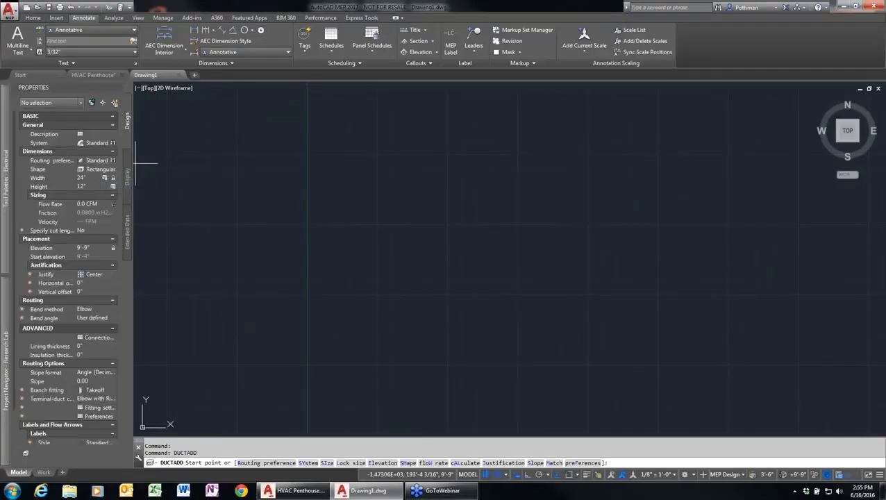
pyautogui.click(105, 143)
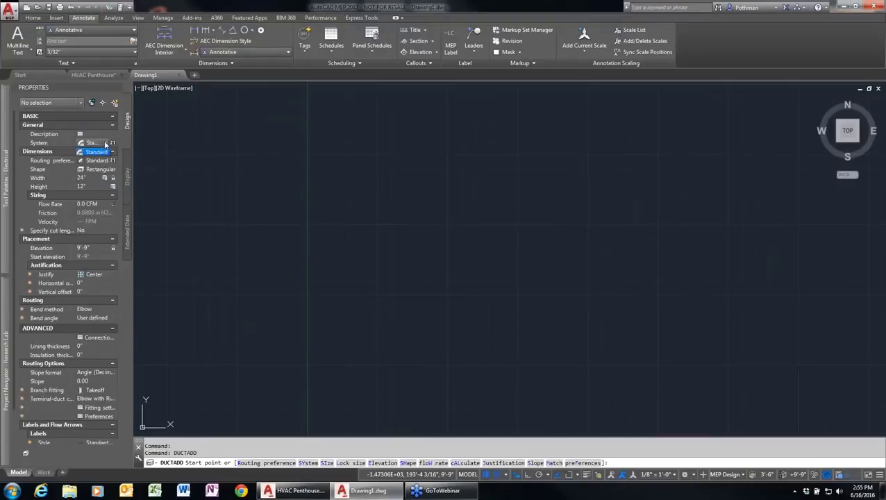
pyautogui.click(105, 143)
# Search the content library's duct system definitions for supply and assign the Supply system to the new duct
pyautogui.click(112, 142)
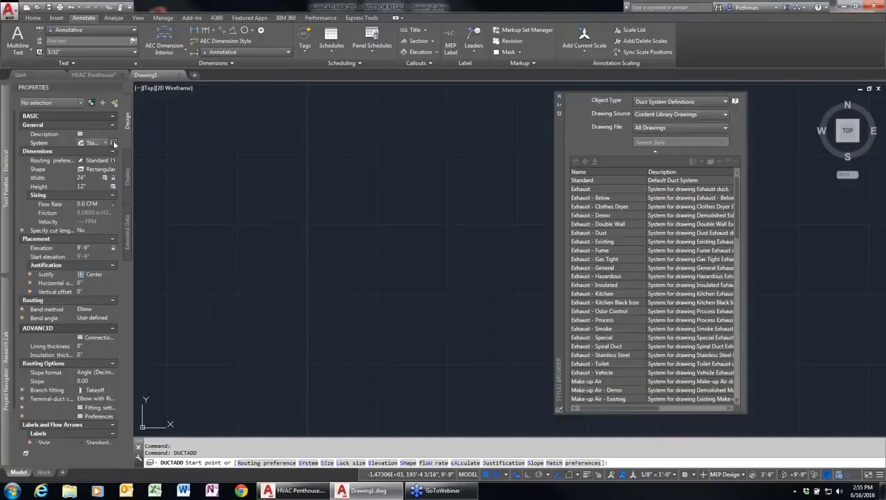
pyautogui.click(671, 140)
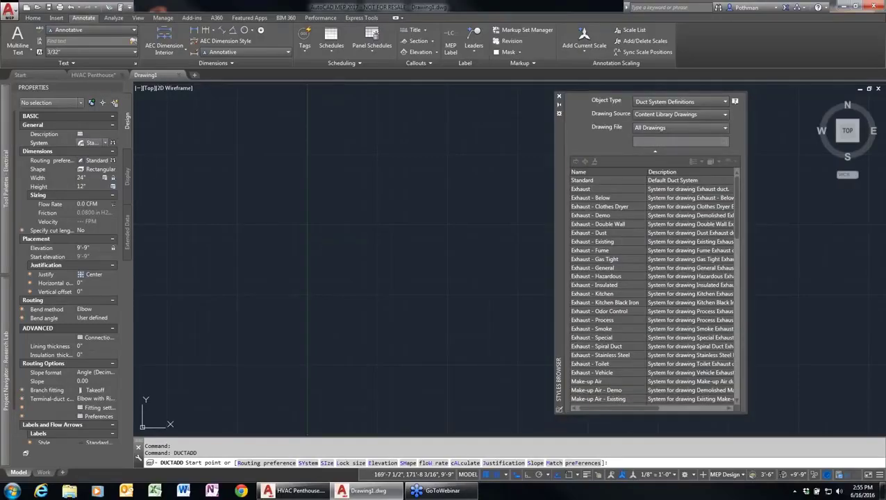
pyautogui.write('supply')
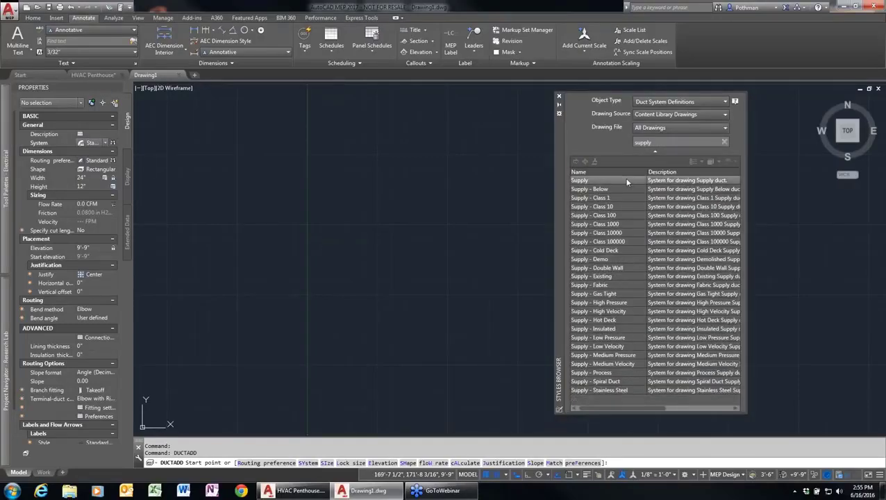
pyautogui.click(586, 180)
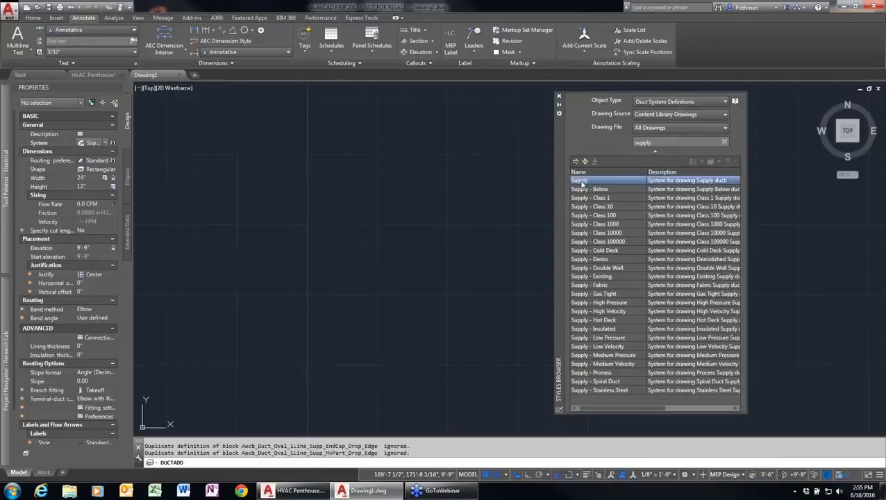
# Check the new duct's list of available systems again and close Drawing1 without saving it
pyautogui.click(106, 143)
pyautogui.click(105, 145)
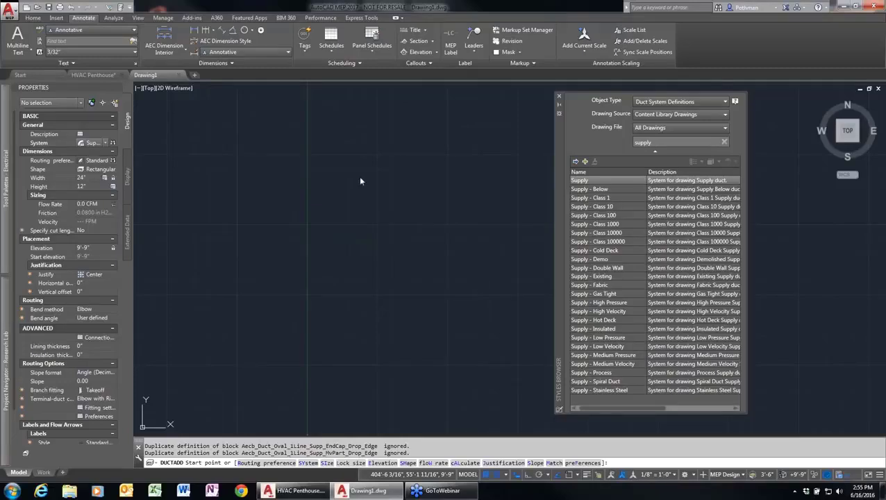
pyautogui.click(181, 74)
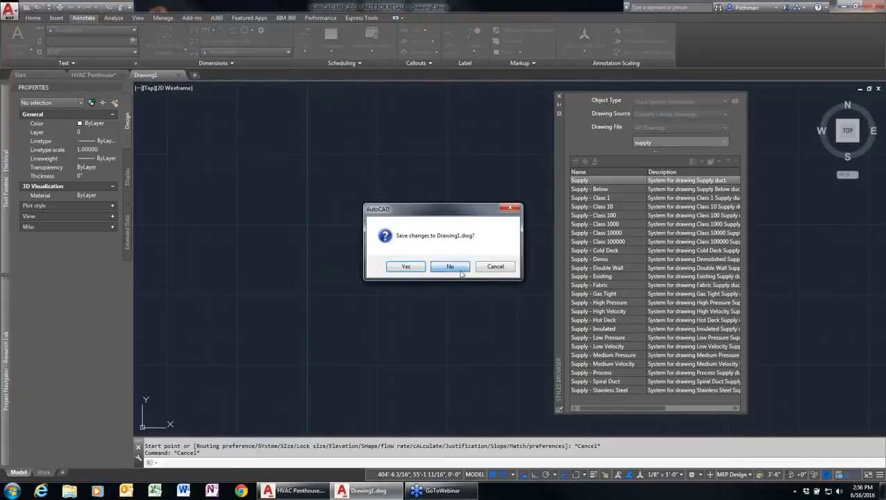
pyautogui.click(453, 268)
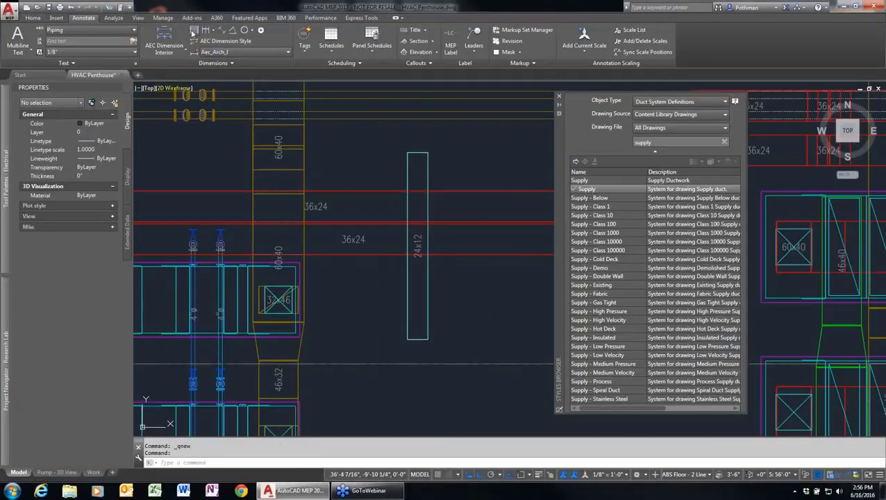
# Review the MEP object types and settings available for Interference Detection, and close it without running an analysis
pyautogui.click(114, 18)
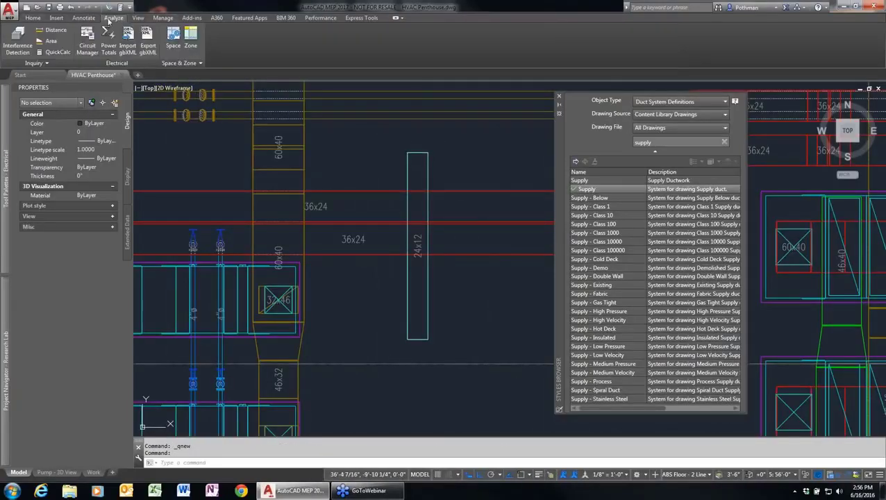
pyautogui.click(25, 50)
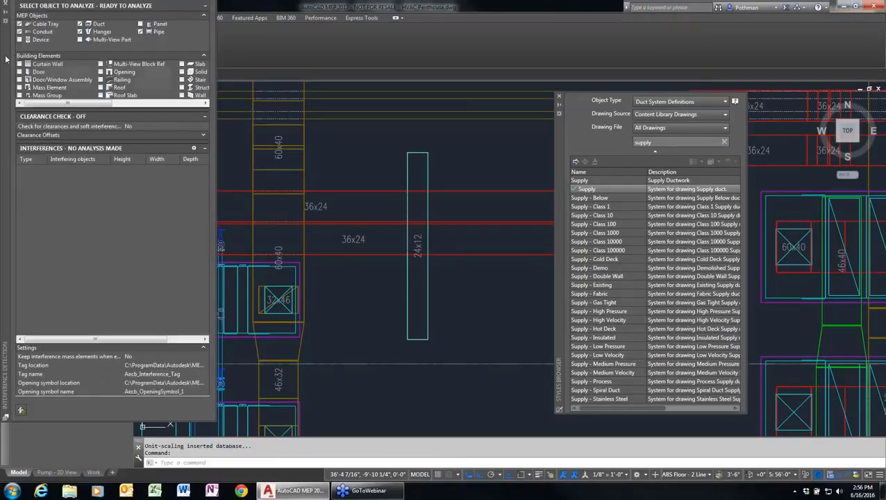
pyautogui.moveTo(6, 57); pyautogui.dragTo(246, 106)
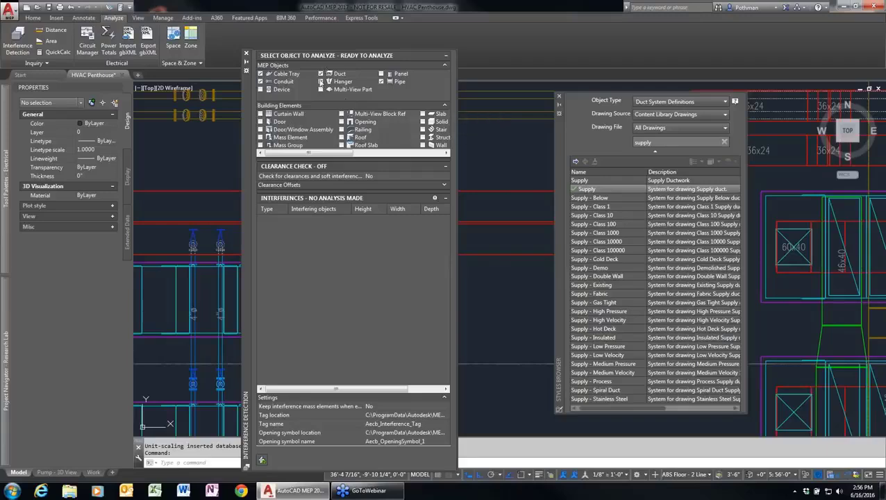
pyautogui.click(321, 74)
pyautogui.click(247, 55)
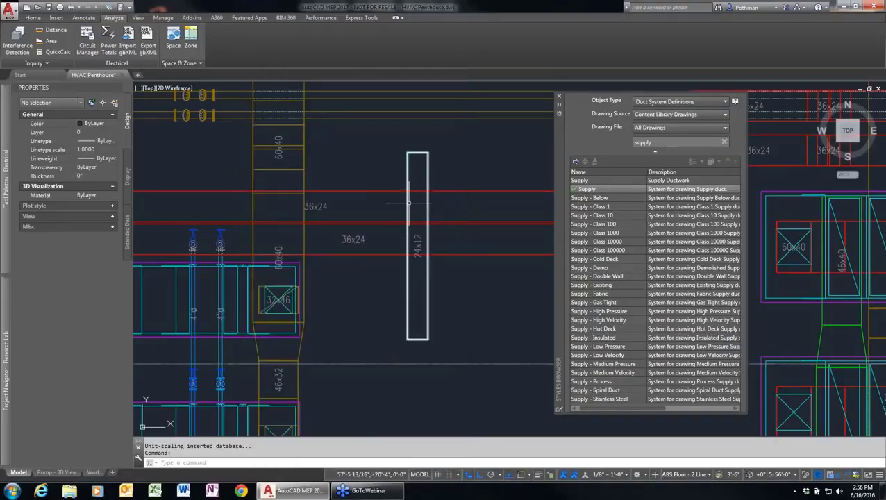
# Delete the vertical 24x12 duct that crosses the two horizontal 36x24 ducts
pyautogui.click(420, 244)
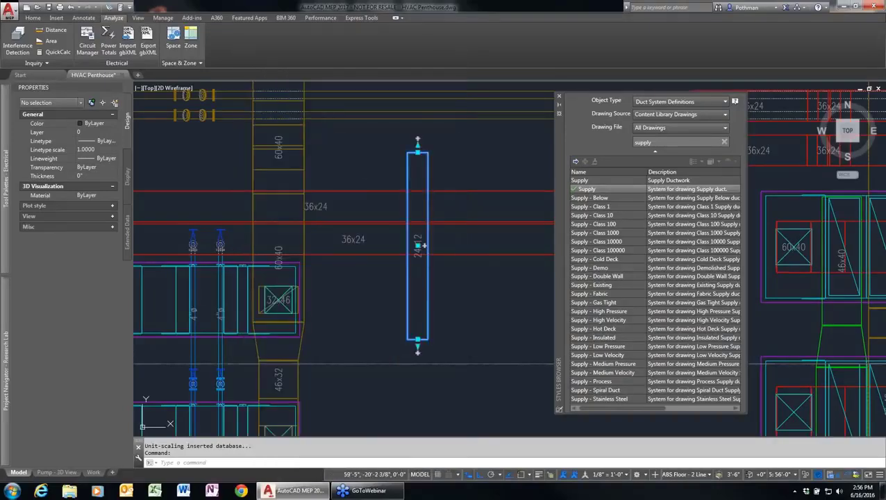
pyautogui.press('Delete')
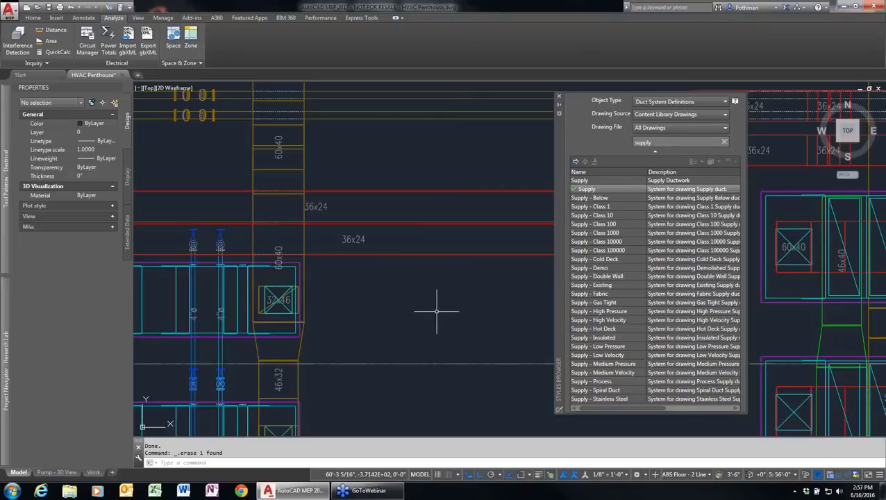
pyautogui.write('rec')
pyautogui.press('Return')
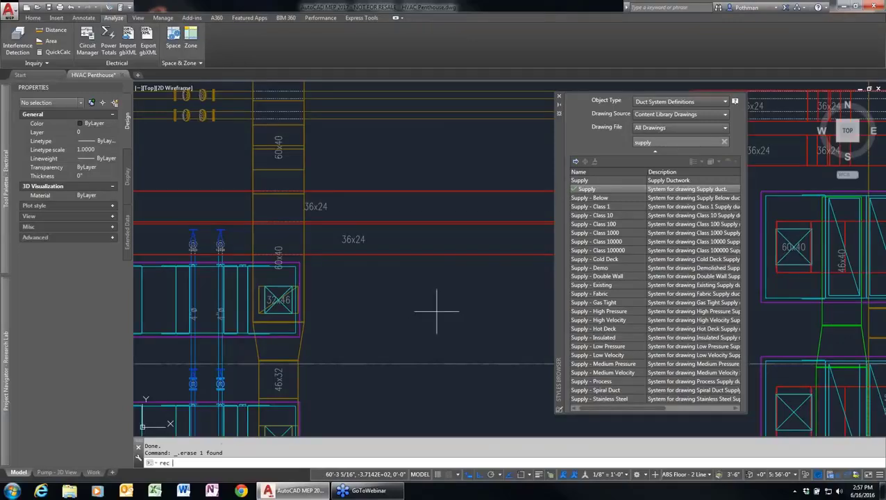
pyautogui.press('Escape')
# Draw a box with a footprint of about 4'-5" by 2'-1" in the open area below the 36x24 ducts
pyautogui.write('box')
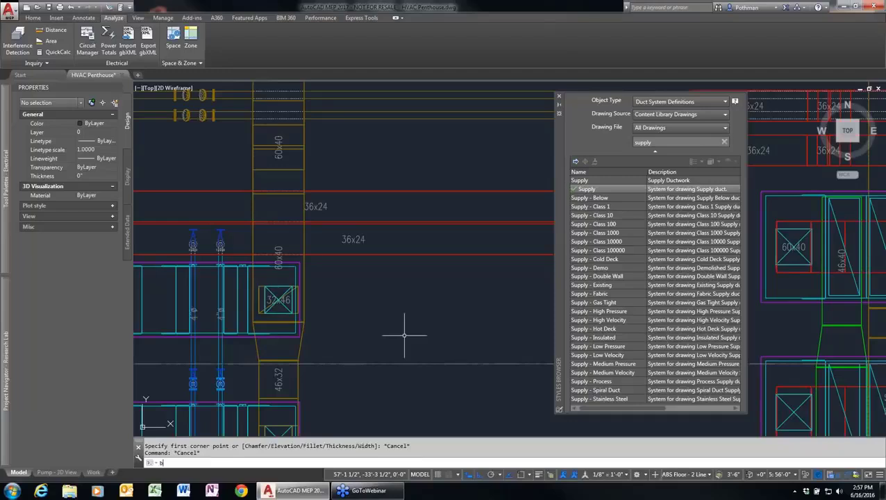
pyautogui.press('Return')
pyautogui.click(376, 329)
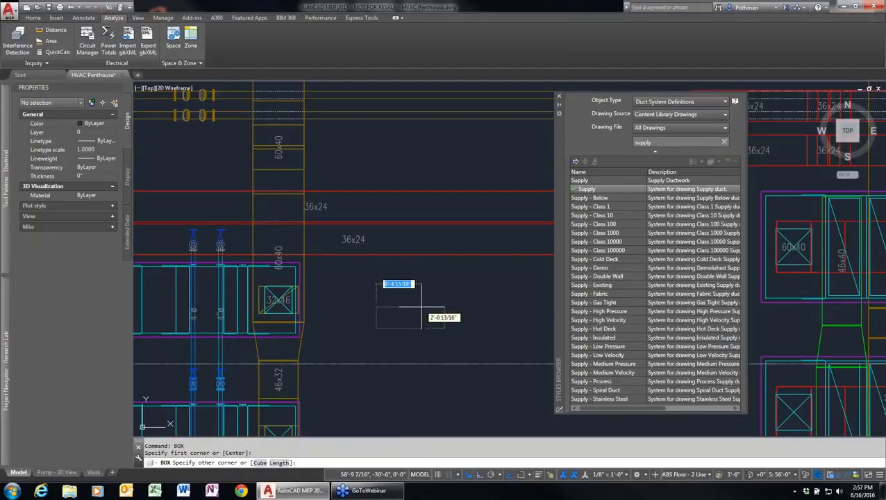
pyautogui.click(420, 307)
pyautogui.press('Escape')
pyautogui.press('Escape')
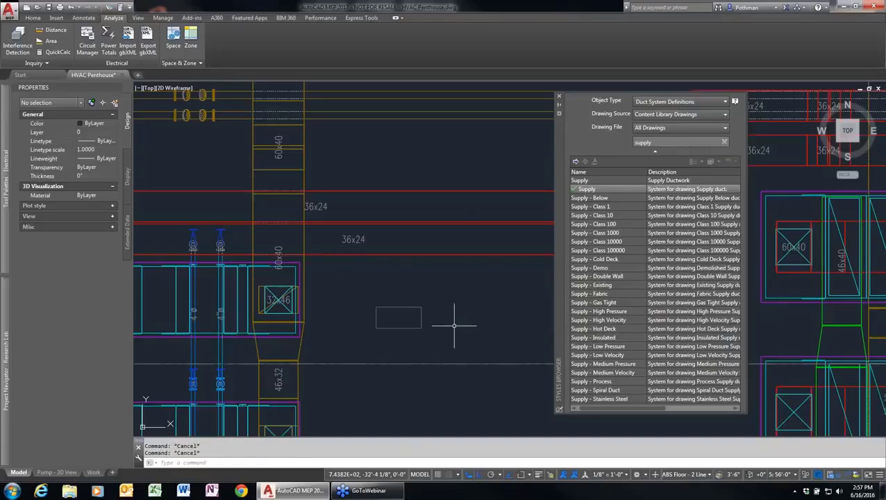
# Define the box as a block named test, with its lower-left corner as base point, converting the box to the block
pyautogui.write('block')
pyautogui.press('Return')
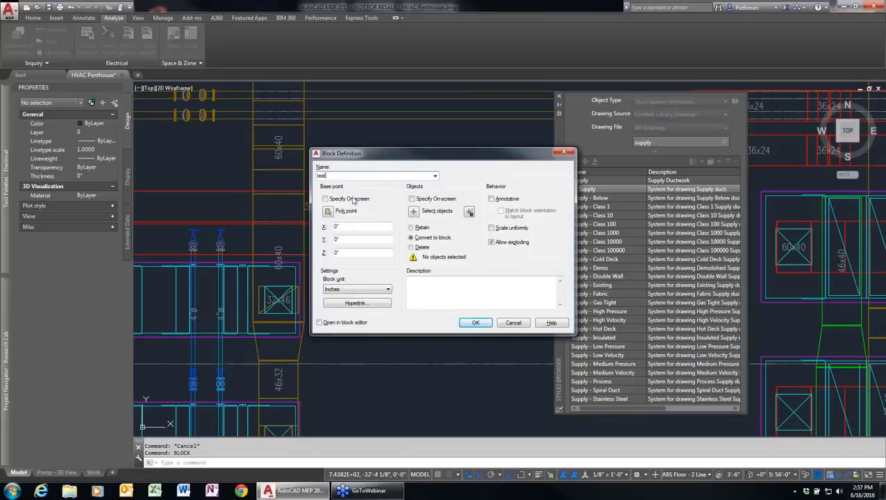
pyautogui.click(328, 211)
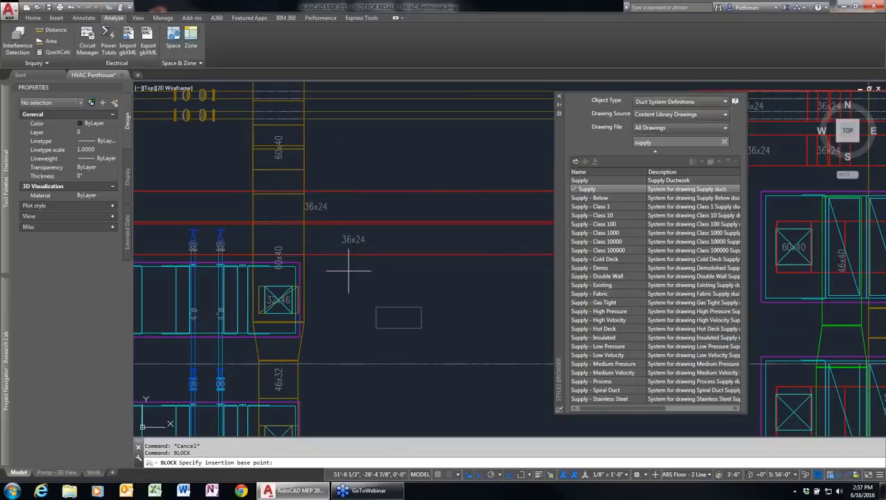
pyautogui.click(375, 318)
pyautogui.click(414, 211)
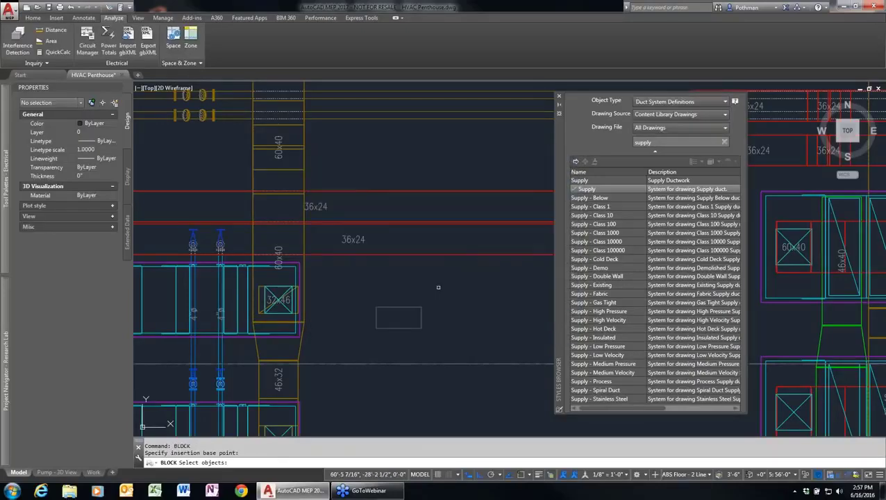
pyautogui.click(435, 283)
pyautogui.click(349, 347)
pyautogui.press('Return')
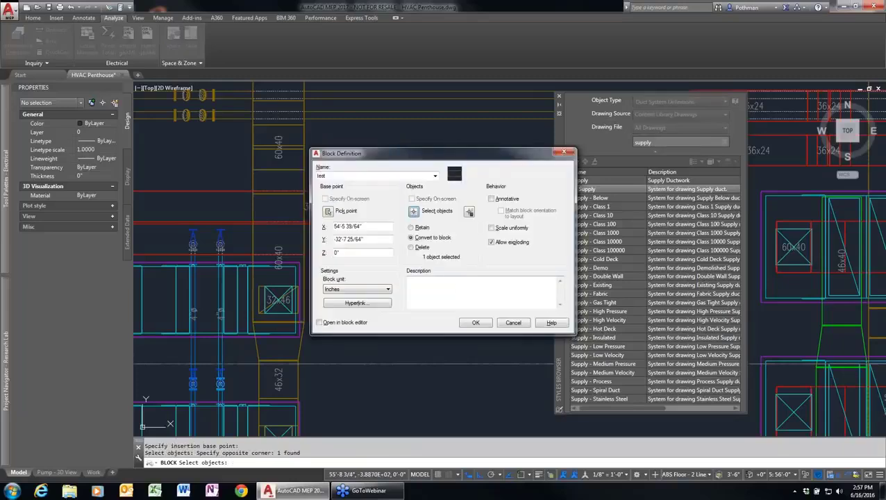
pyautogui.click(475, 323)
# Examine the conversion options for the test block, including Multi-view Part and Device, without converting it
pyautogui.rightClick(429, 277)
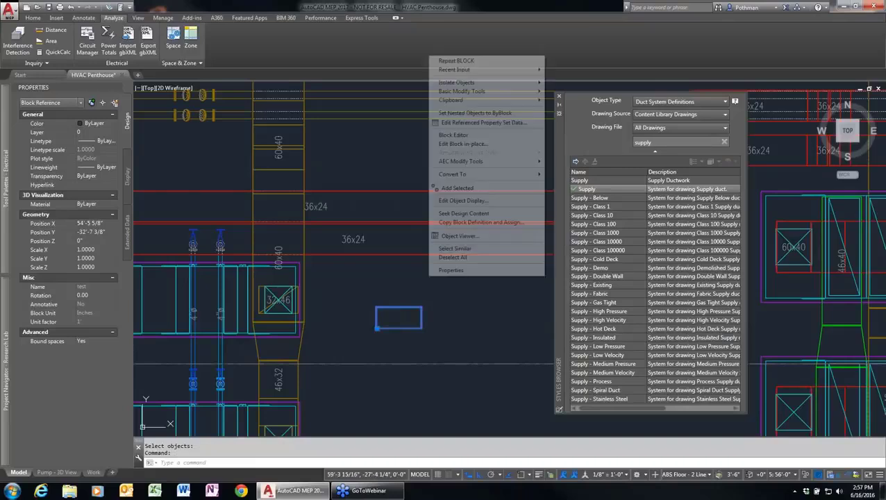
pyautogui.moveTo(524, 173)
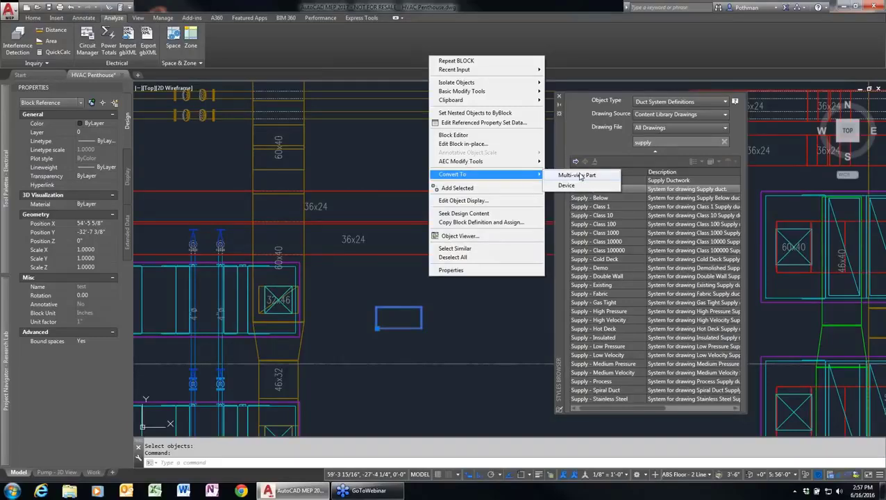
pyautogui.press('Escape')
pyautogui.press('Escape')
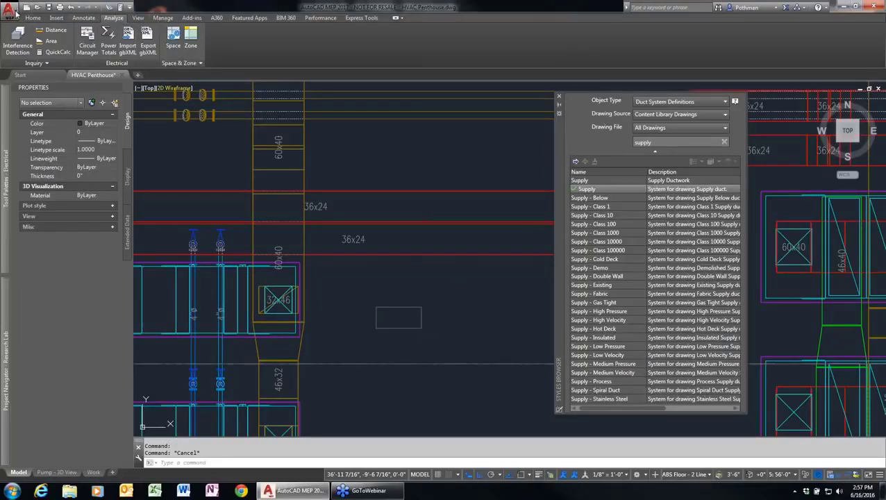
# Open the Parametric Part Wizard and choose the Multi-view Part domain with Pump as the part type
pyautogui.click(15, 11)
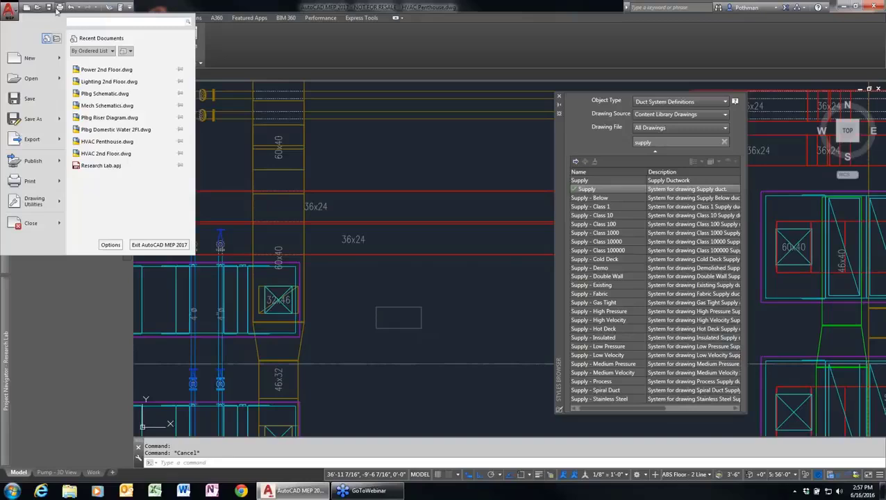
pyautogui.press('Escape')
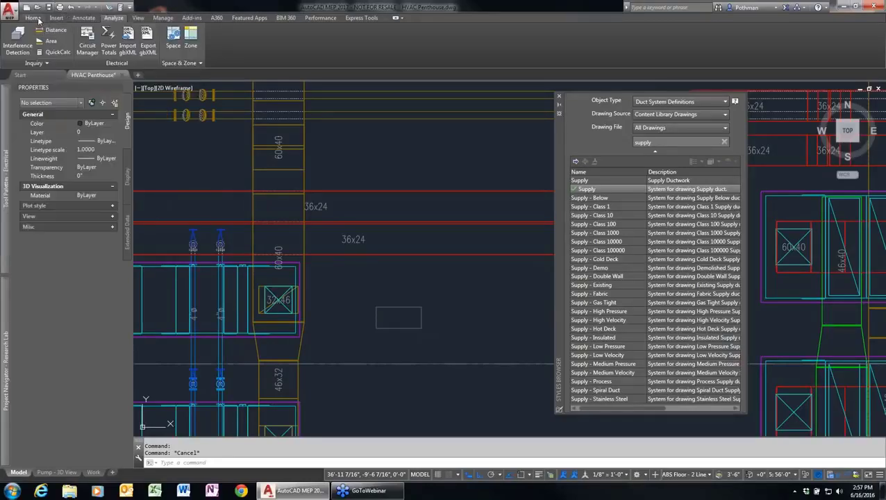
pyautogui.click(34, 19)
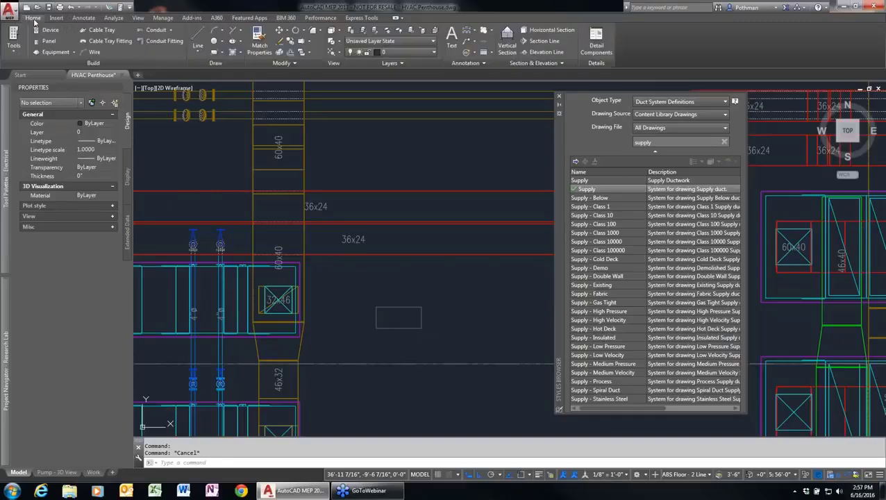
pyautogui.click(14, 54)
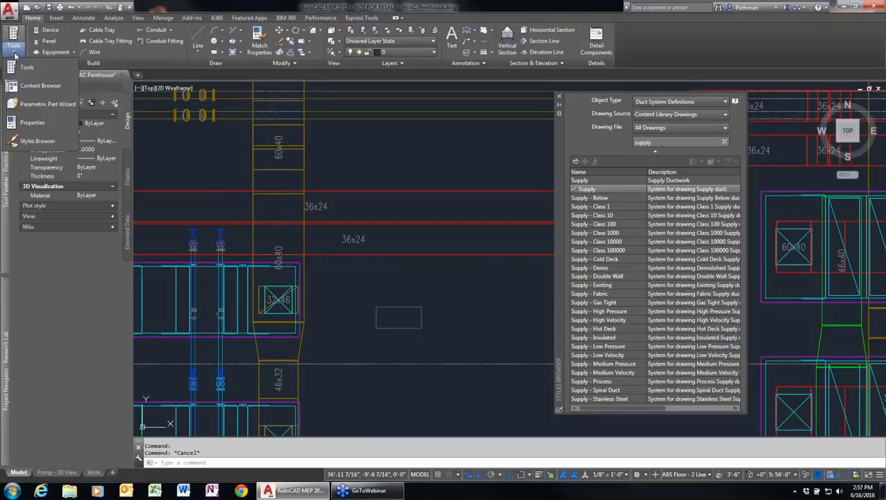
pyautogui.click(43, 104)
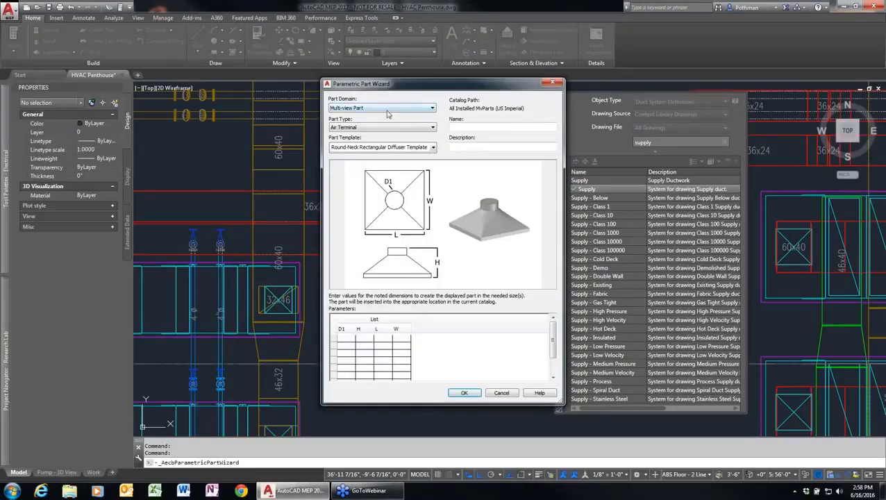
pyautogui.click(378, 107)
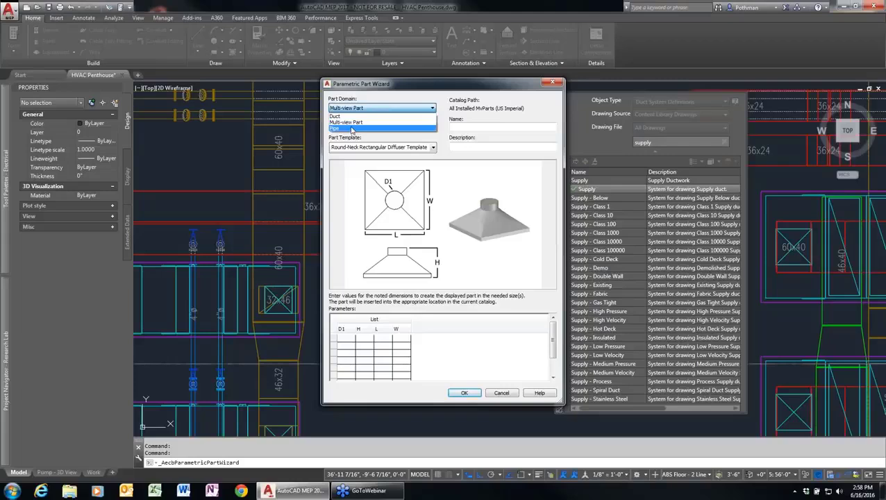
pyautogui.click(346, 122)
pyautogui.click(351, 127)
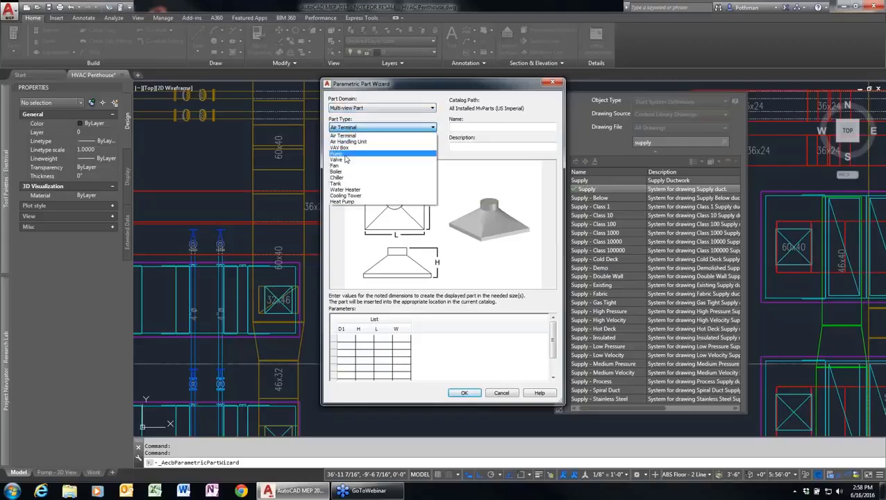
pyautogui.click(345, 154)
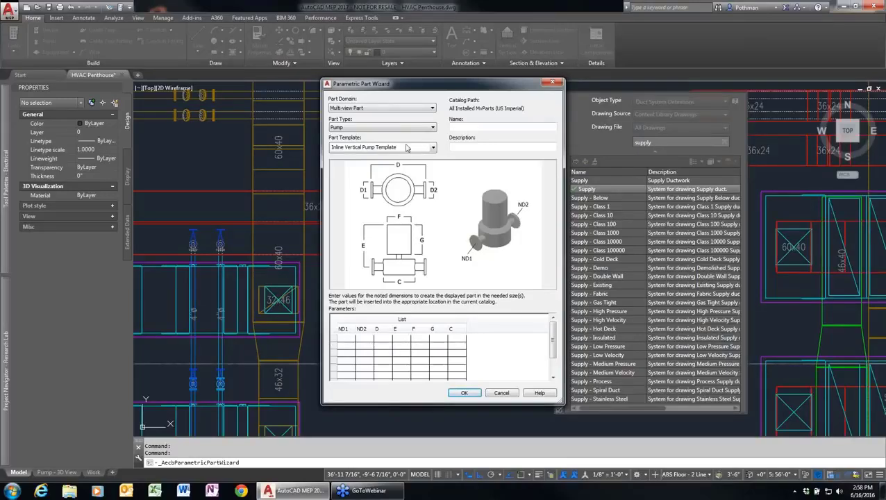
# Examine the Horizontal Centrifugal Pump Template and its dimension parameters, closing the wizard without creating a part
pyautogui.click(432, 147)
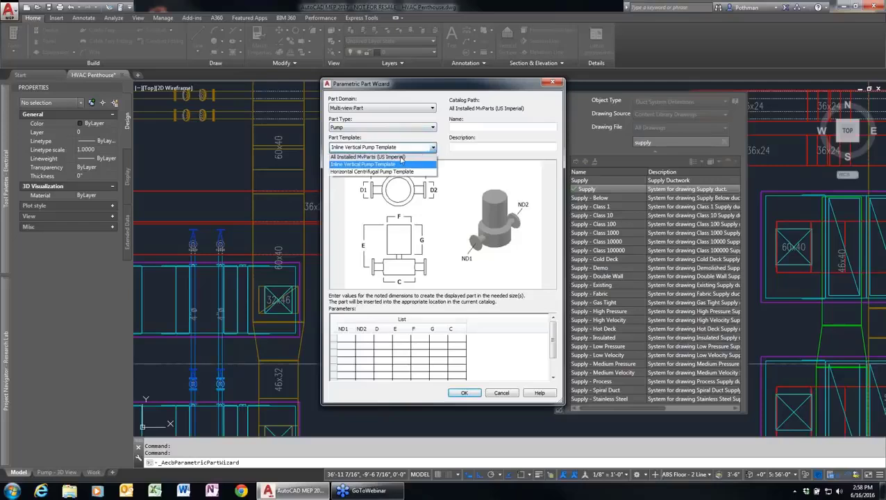
pyautogui.click(392, 171)
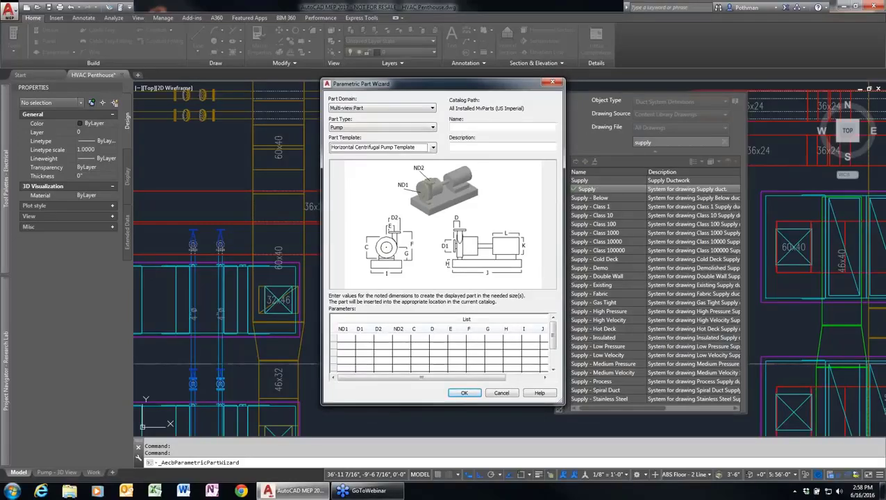
pyautogui.click(553, 83)
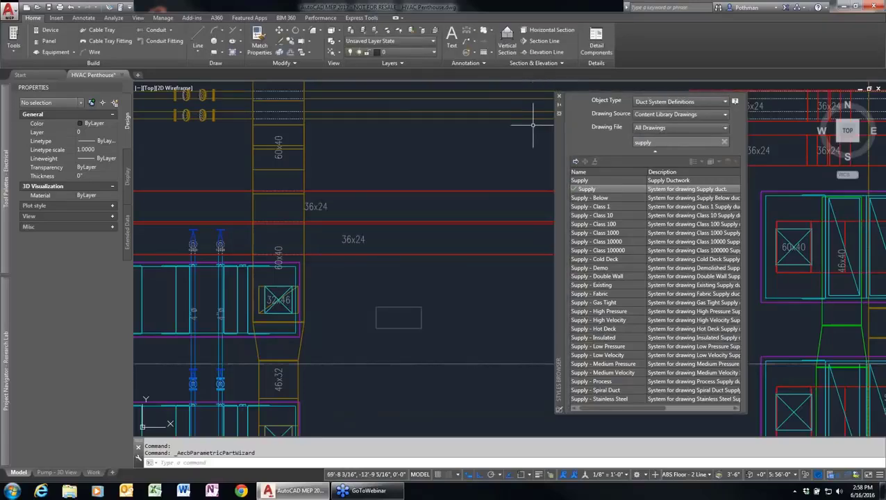